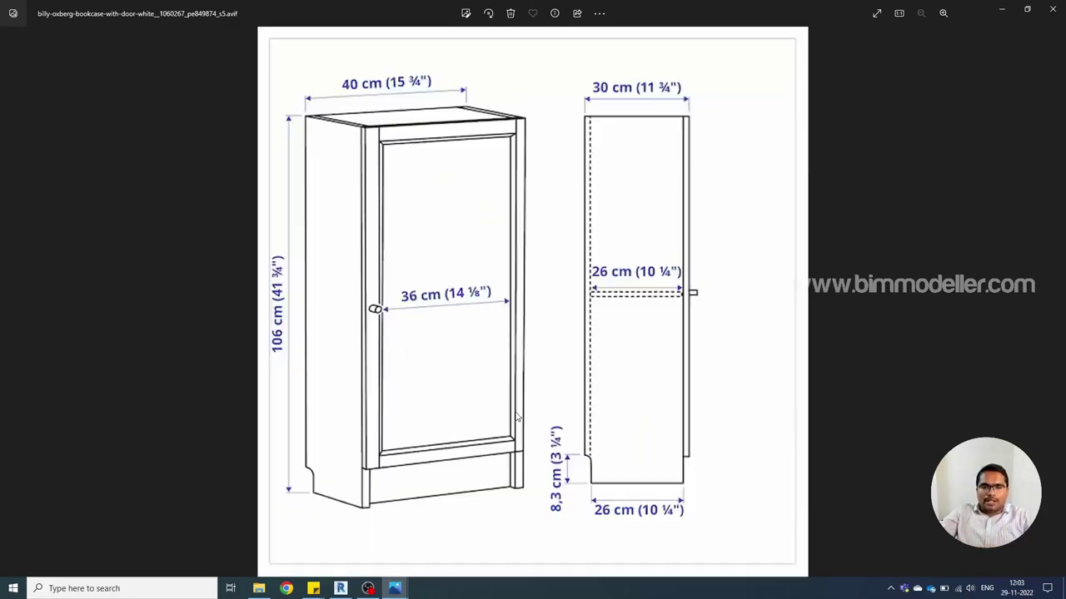
- Advance from the dimension drawing to the photo of the open-door Billy Oxberg bookcase
key(Right)
key(Right)
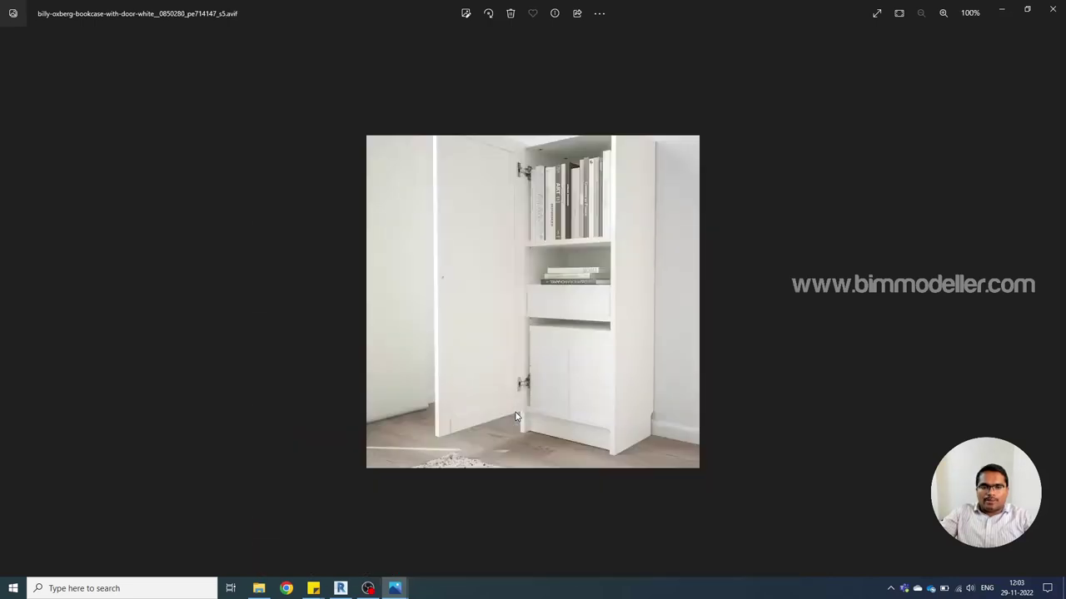
key(Right)
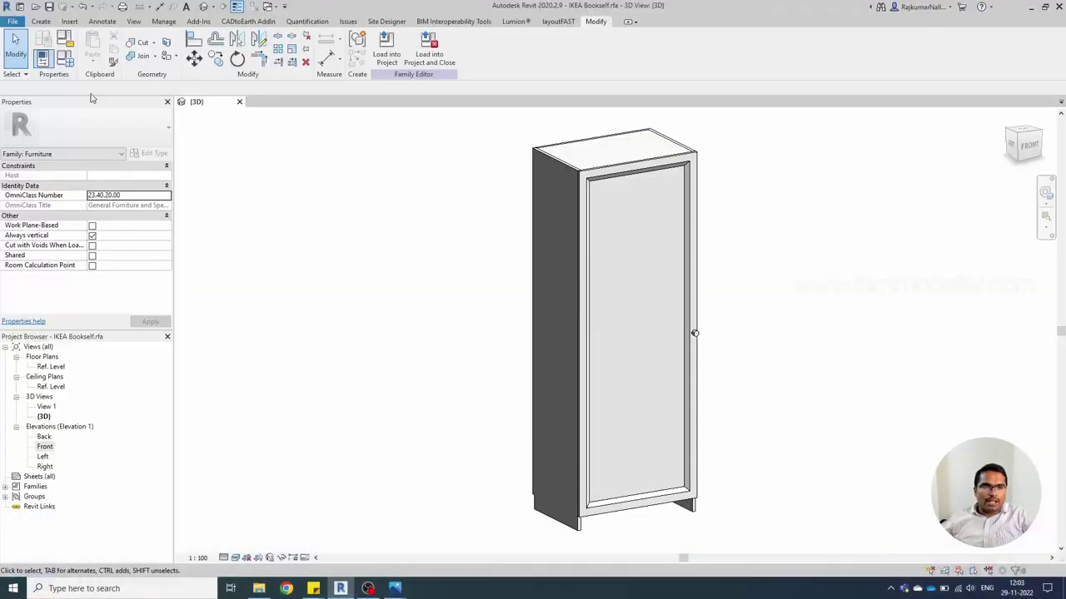
- Briefly open Family Types for the finished bookcase family
click(67, 56)
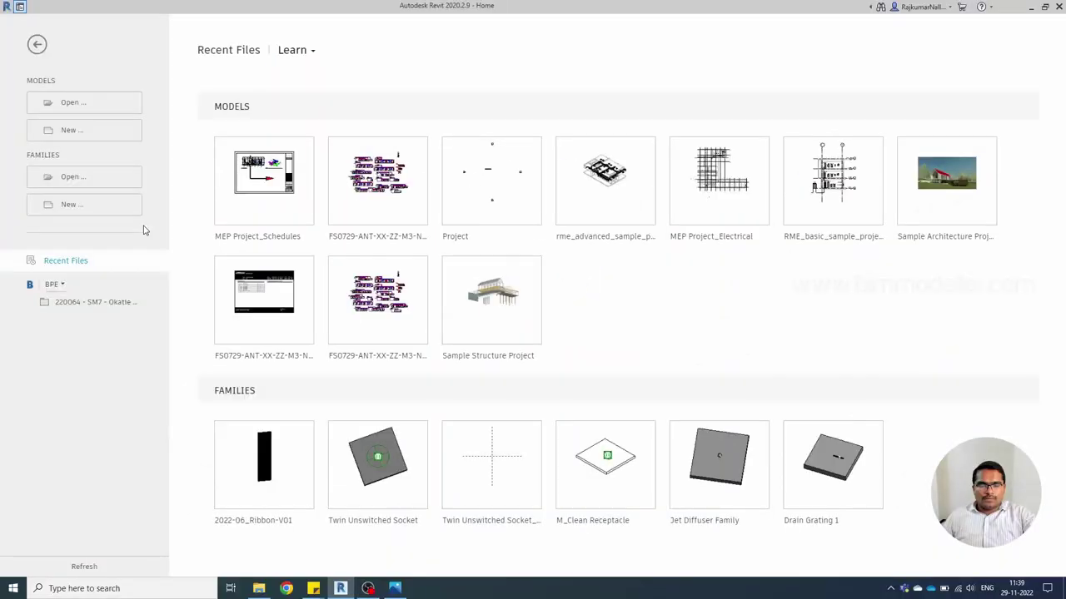
- Create a new family from the Metric Furniture.rft template
click(92, 208)
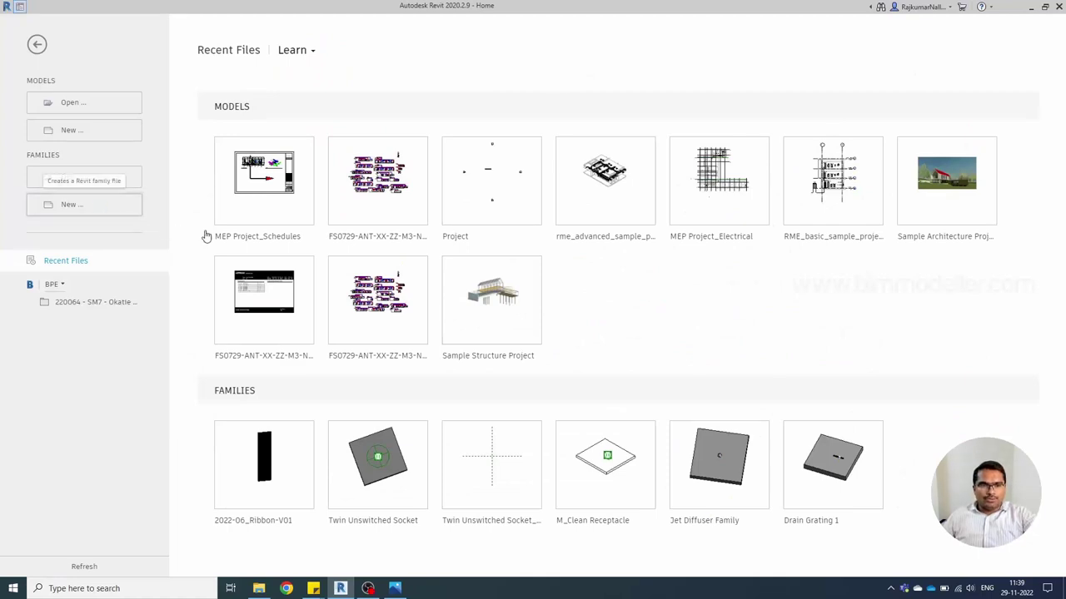
click(385, 250)
scroll(385, 255, down, 5)
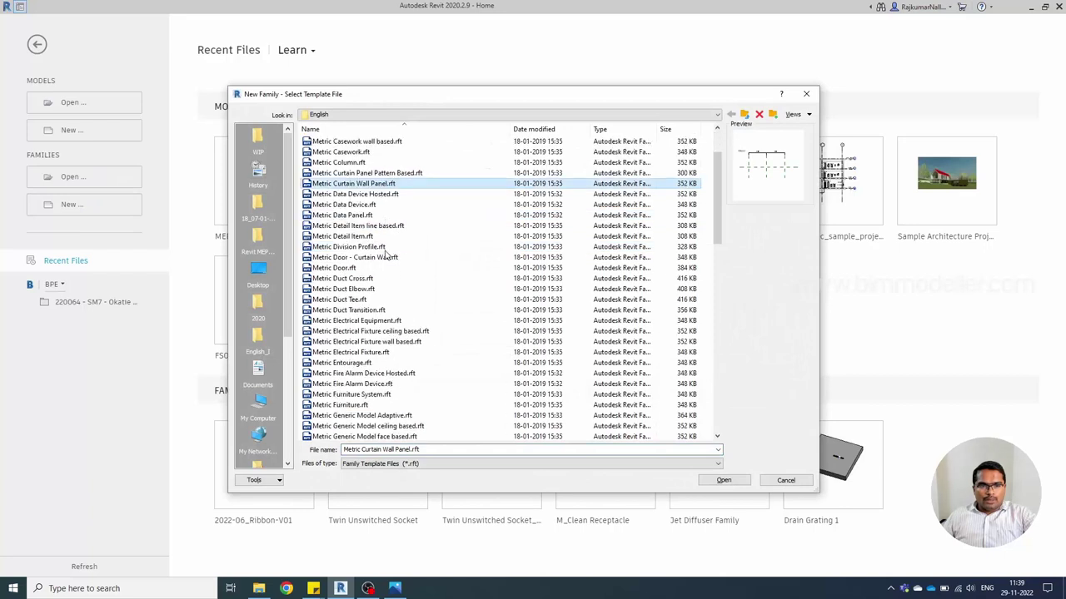
scroll(385, 255, up, 2)
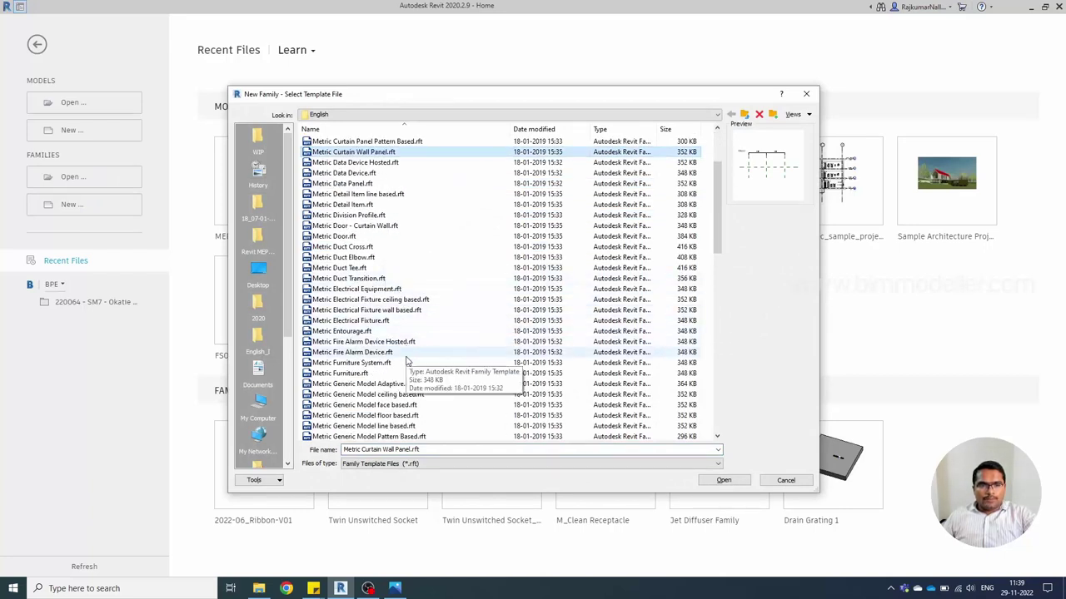
click(405, 373)
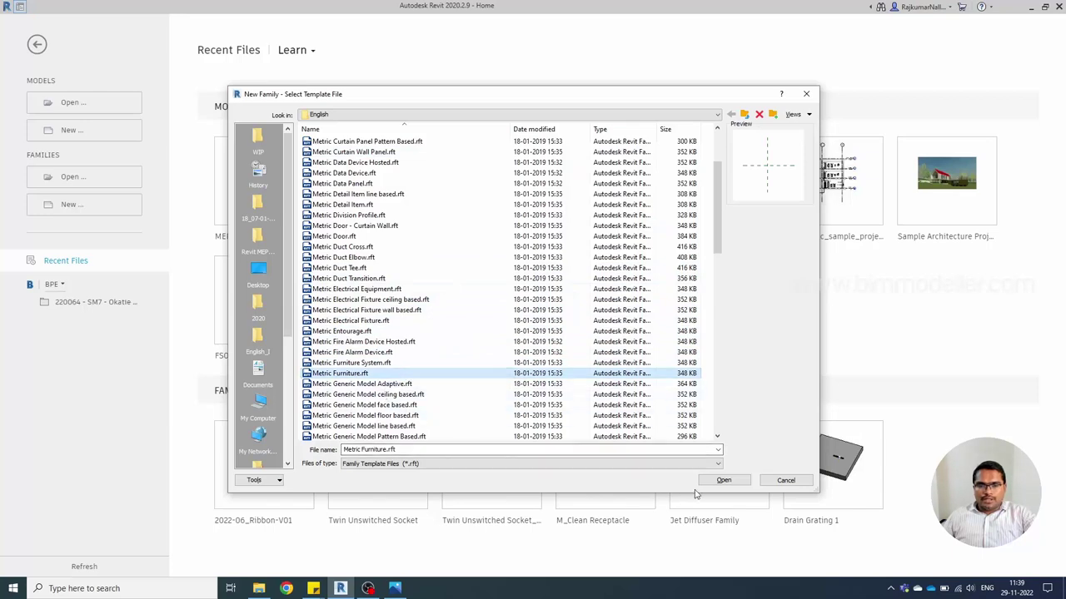
click(721, 480)
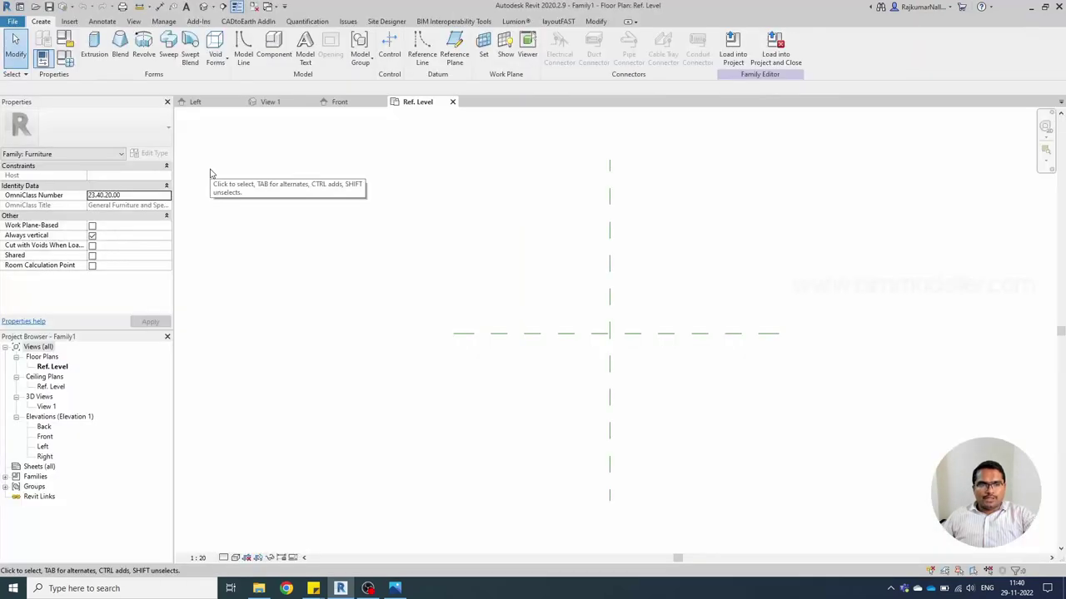
- Set the family category to Furniture and close all views except Ref. Level
click(63, 40)
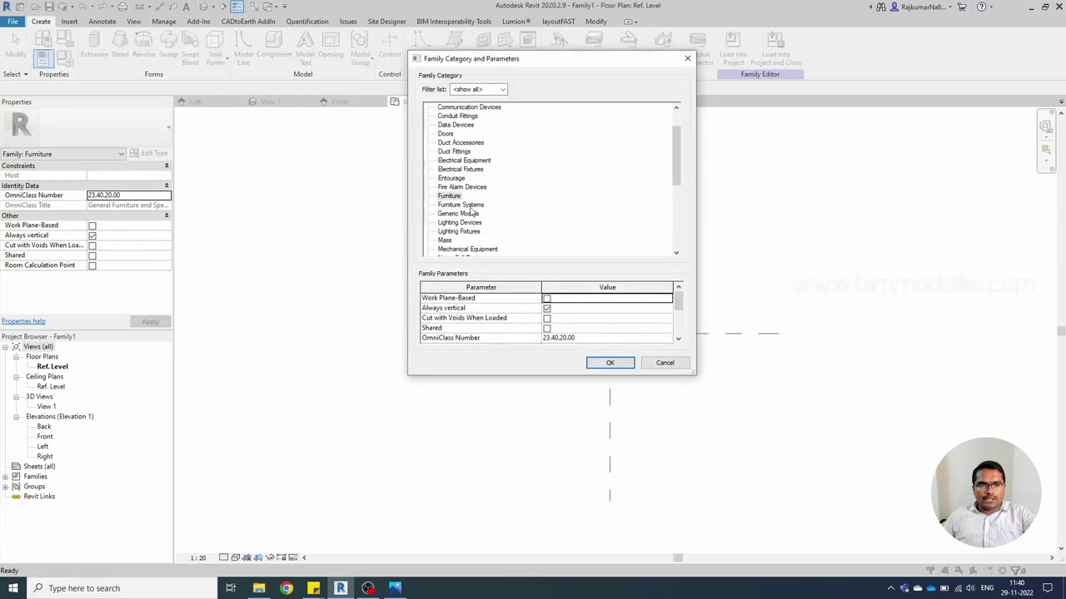
click(450, 197)
key(Return)
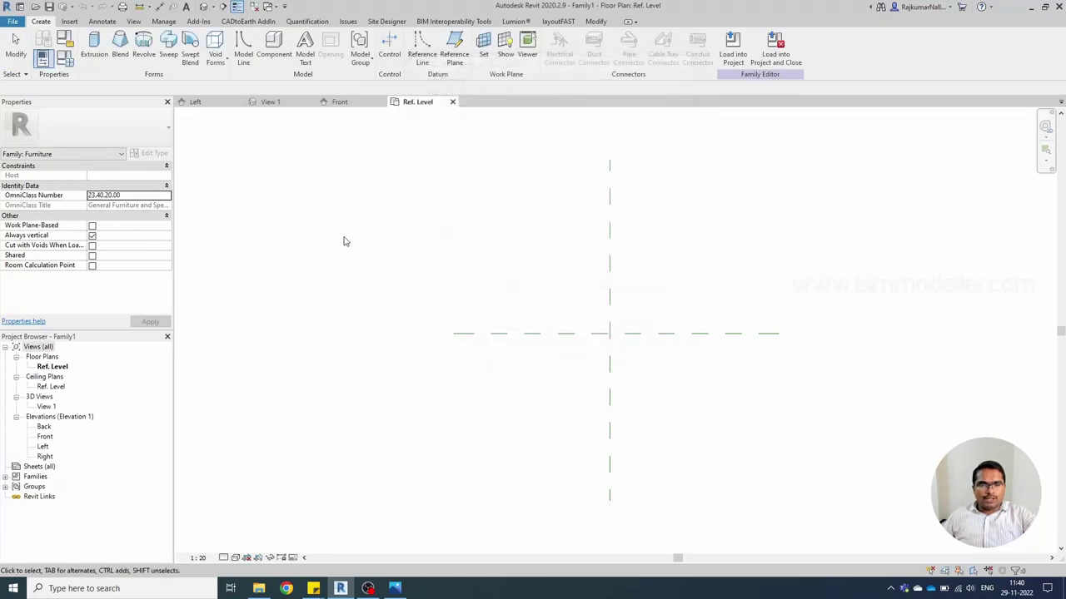
click(254, 9)
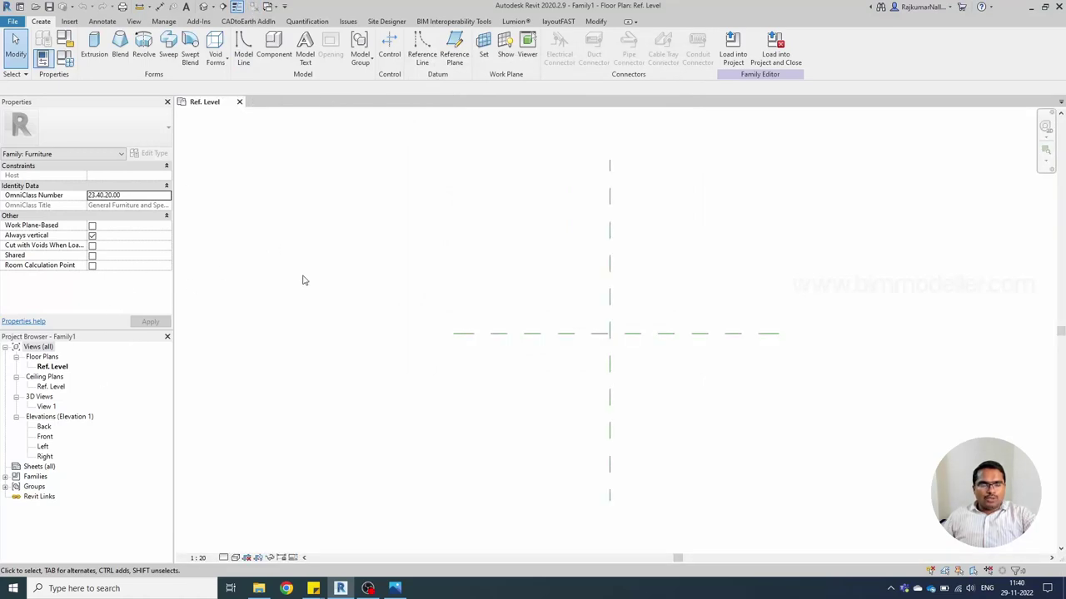
click(259, 589)
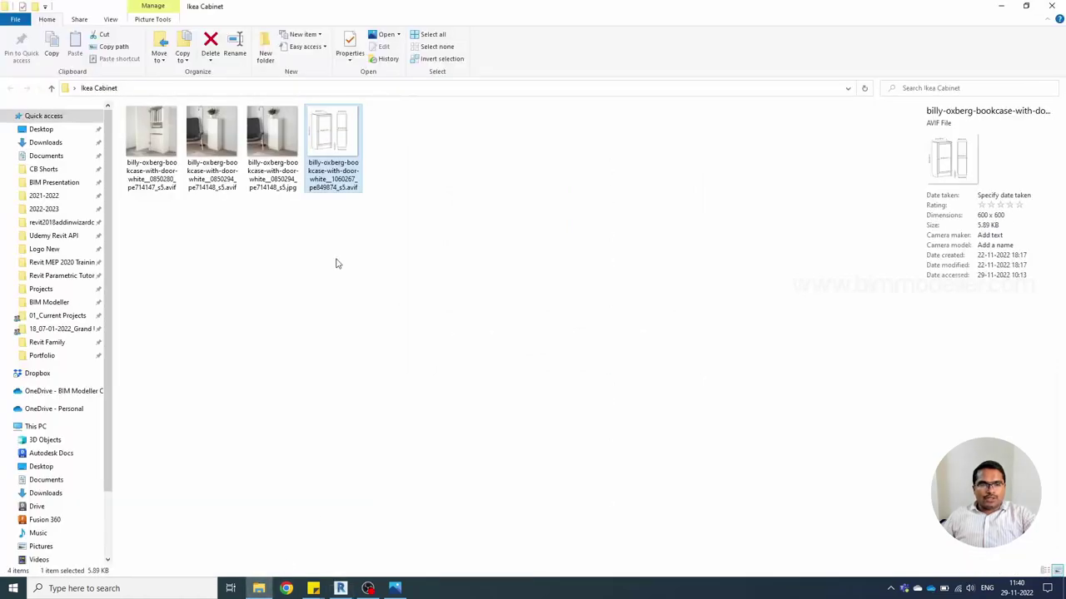
double_click(166, 154)
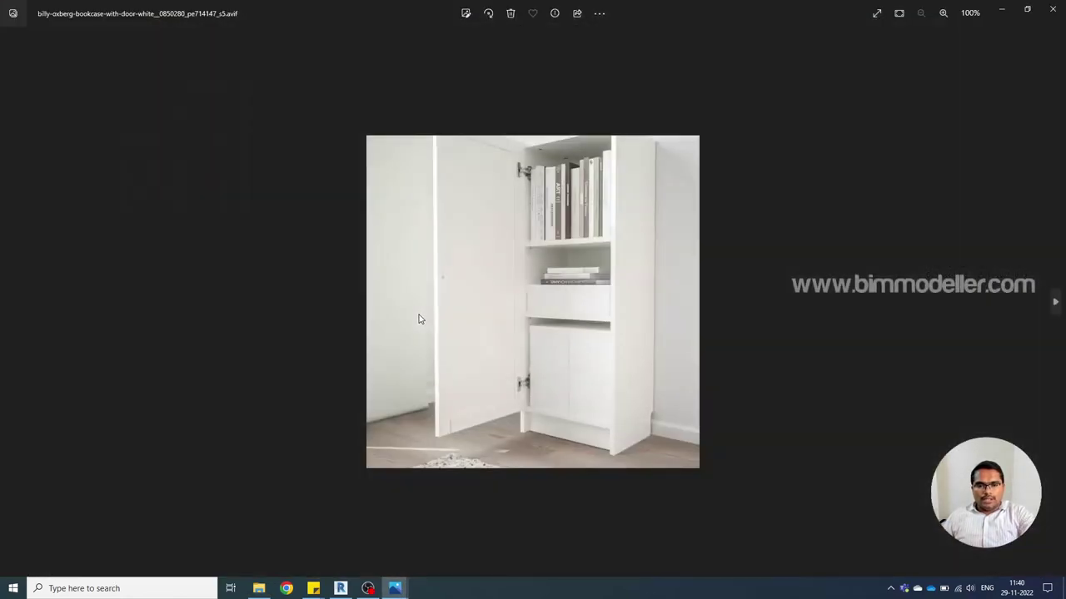
key(Right)
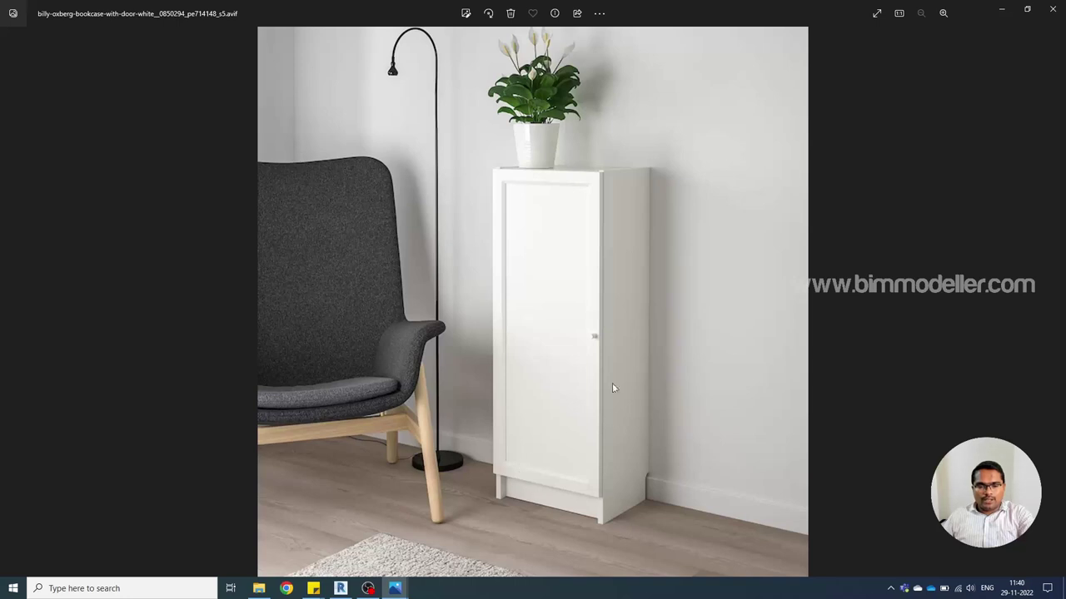
key(Right)
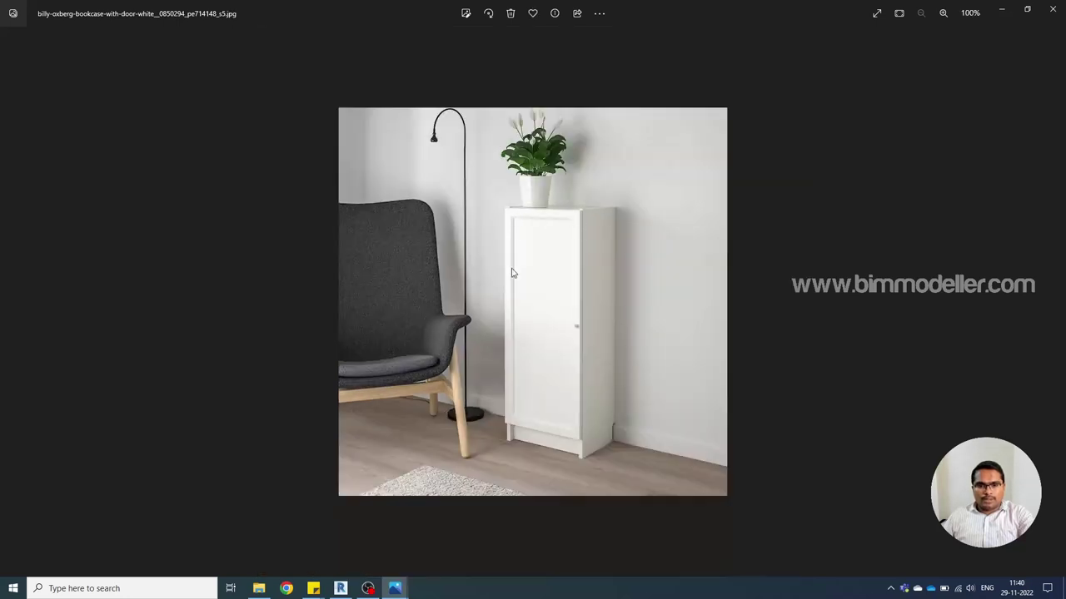
key(Right)
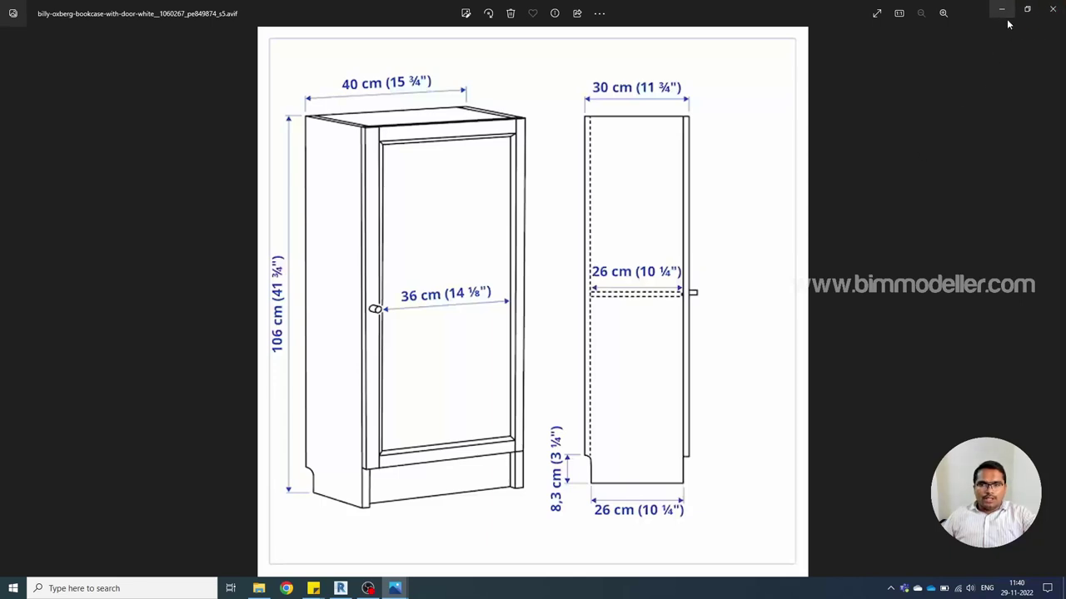
key(alt+Tab)
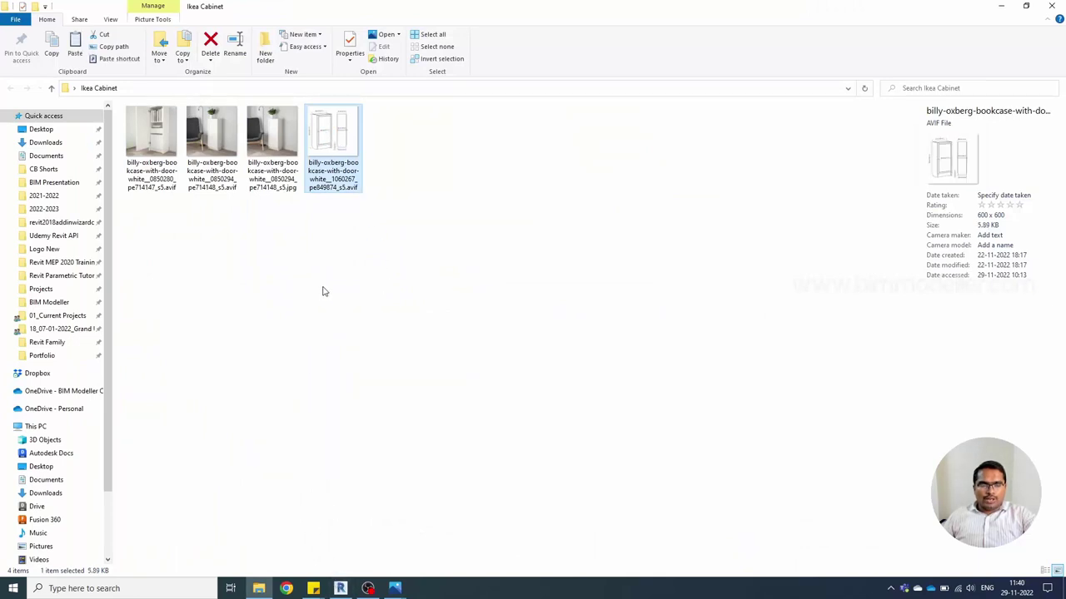
- Open the Left elevation and import the bookcase dimension drawing .jpg as an image
click(341, 589)
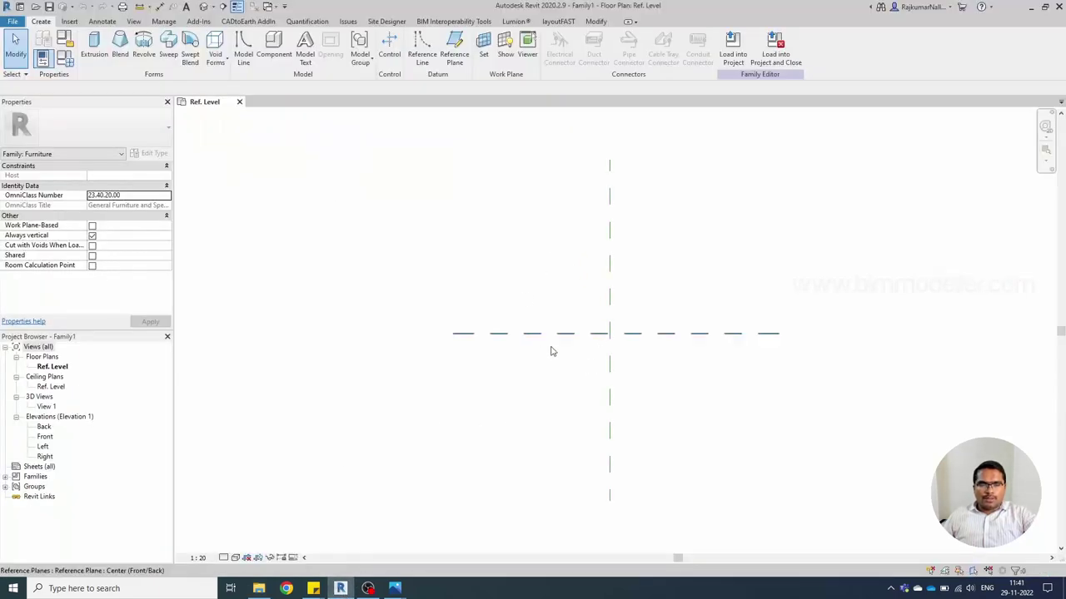
double_click(43, 447)
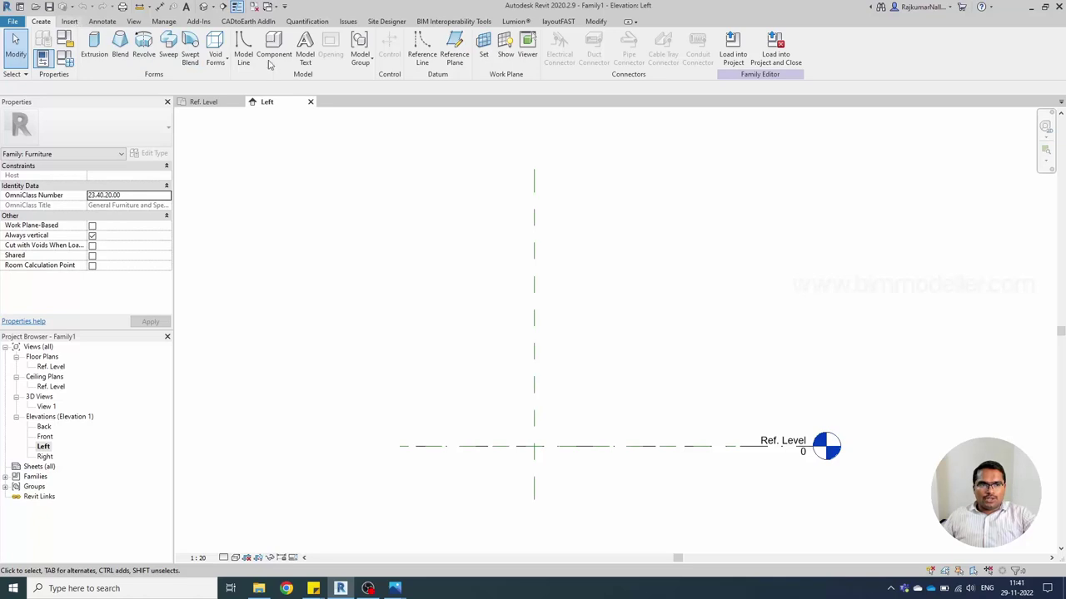
click(69, 21)
click(372, 45)
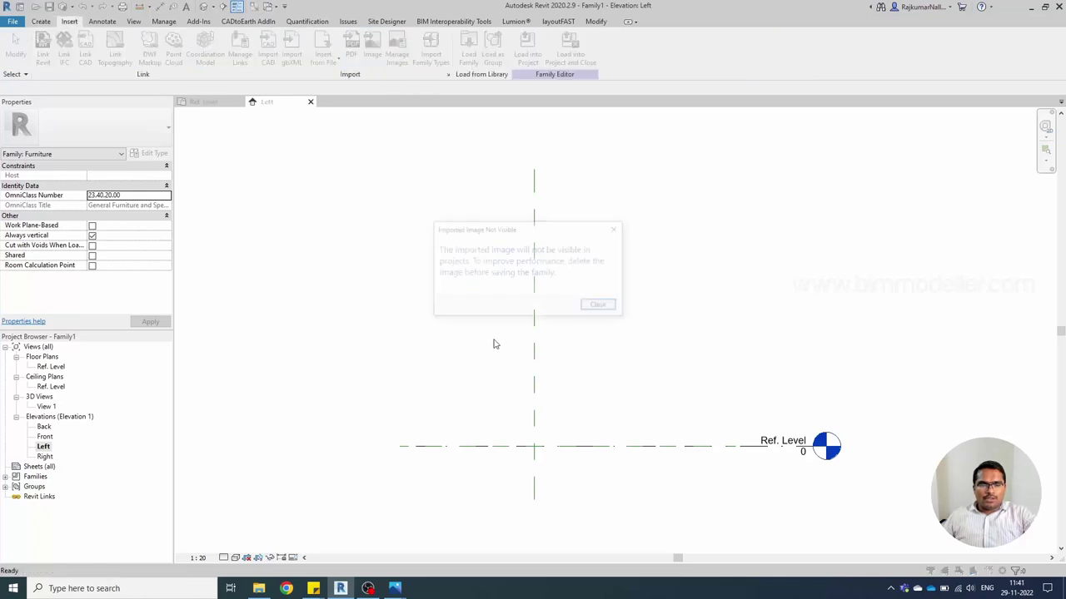
click(597, 307)
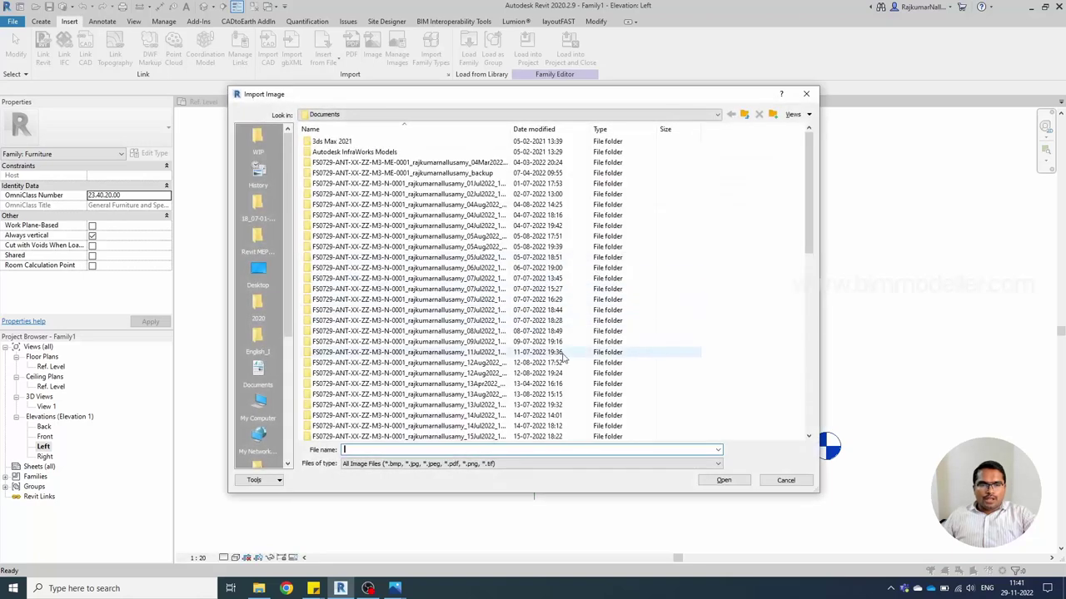
text("C:\Users\rrajk\Desktop\Ikea Cabinet\billy-oxberg-bookcase-with-door-white__1060267_pe849874_s5.jpg")
click(723, 479)
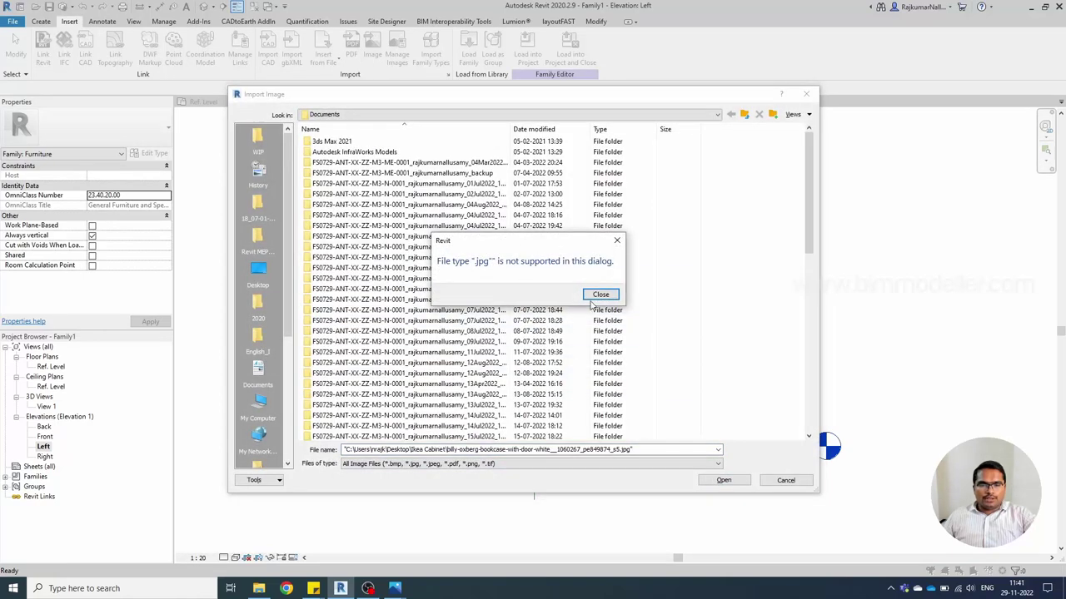
click(595, 298)
click(724, 480)
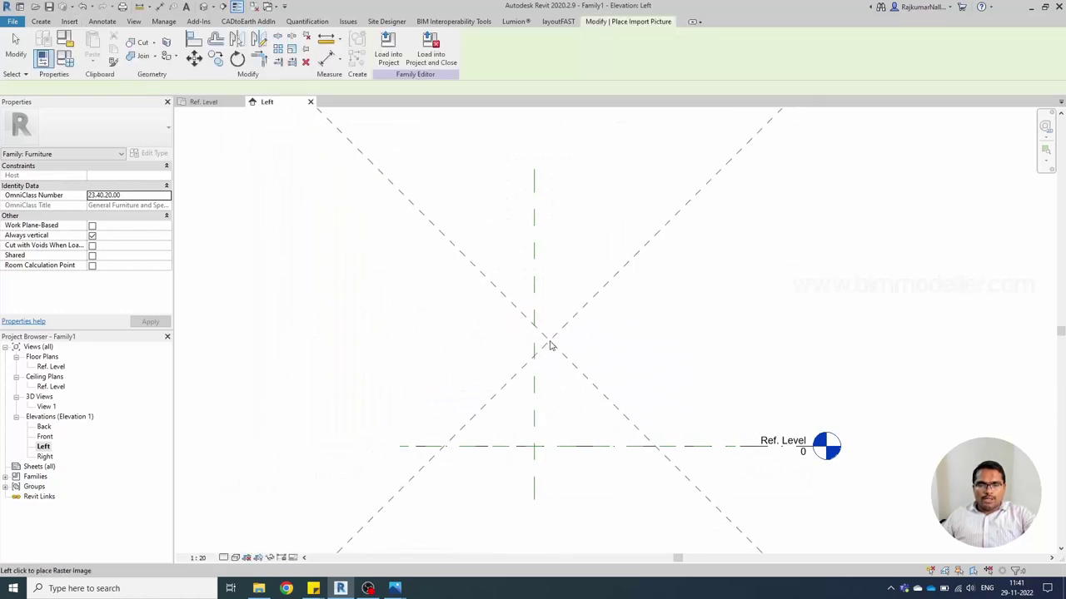
- Place the drawing and scale it so its 30 cm depth measures 300
scroll(549, 346, down, 3)
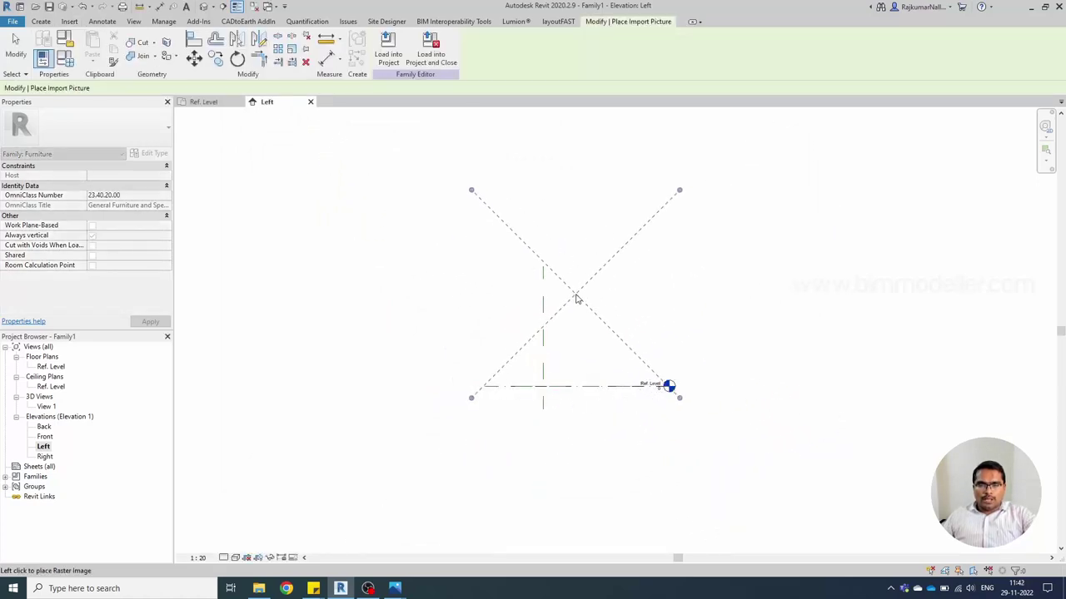
click(754, 297)
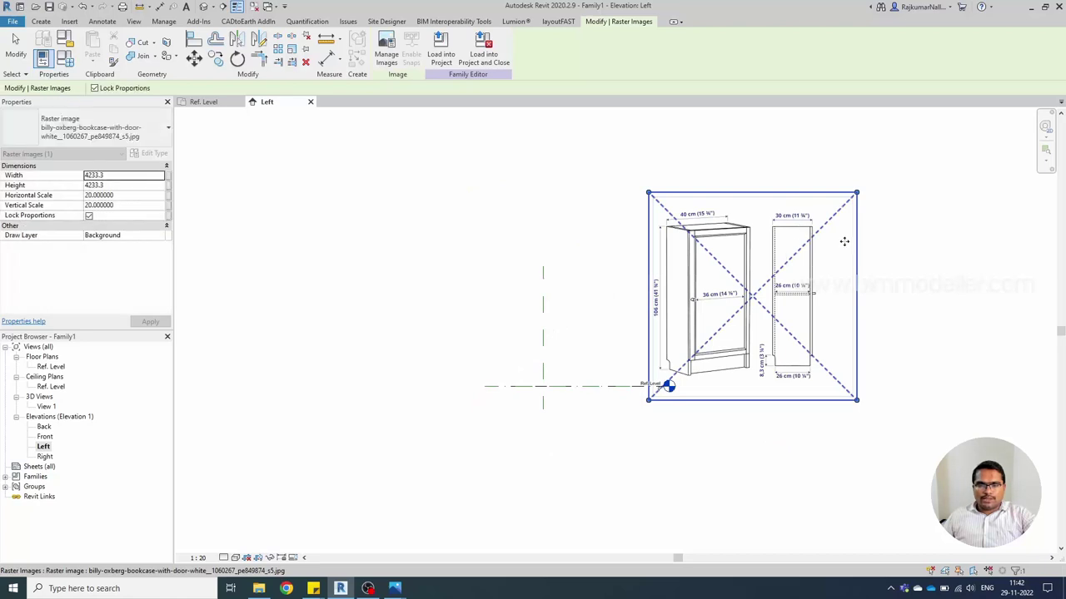
scroll(844, 241, up, 5)
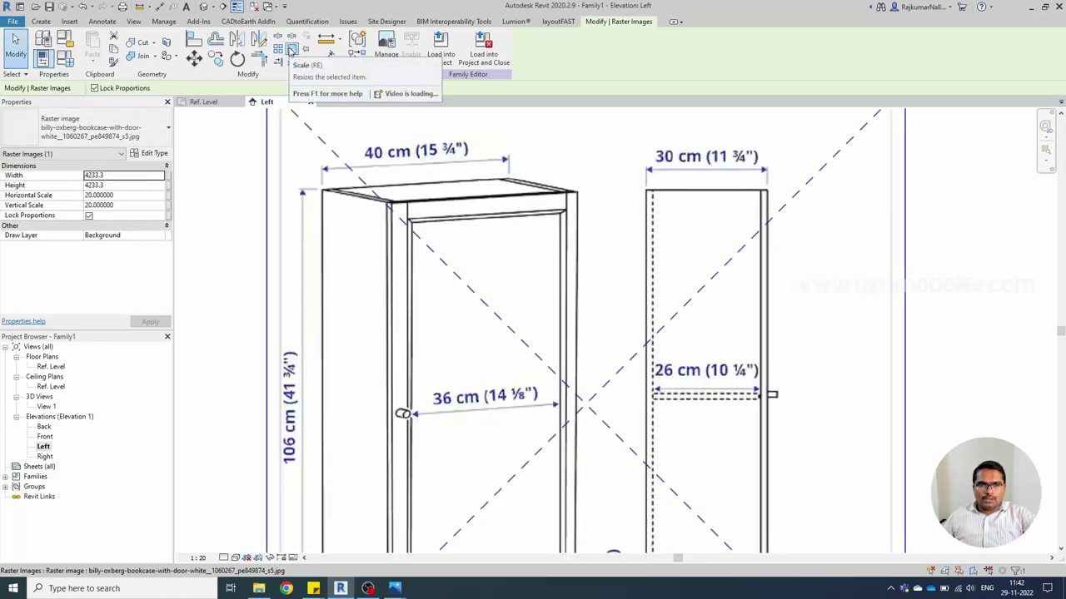
click(291, 50)
scroll(584, 263, up, 4)
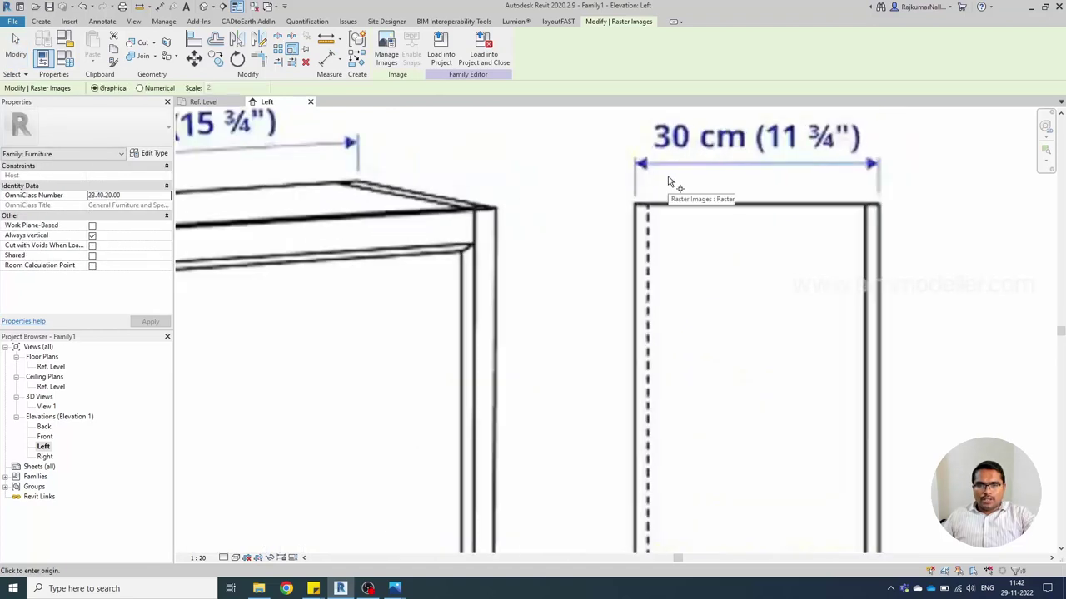
scroll(584, 263, up, 3)
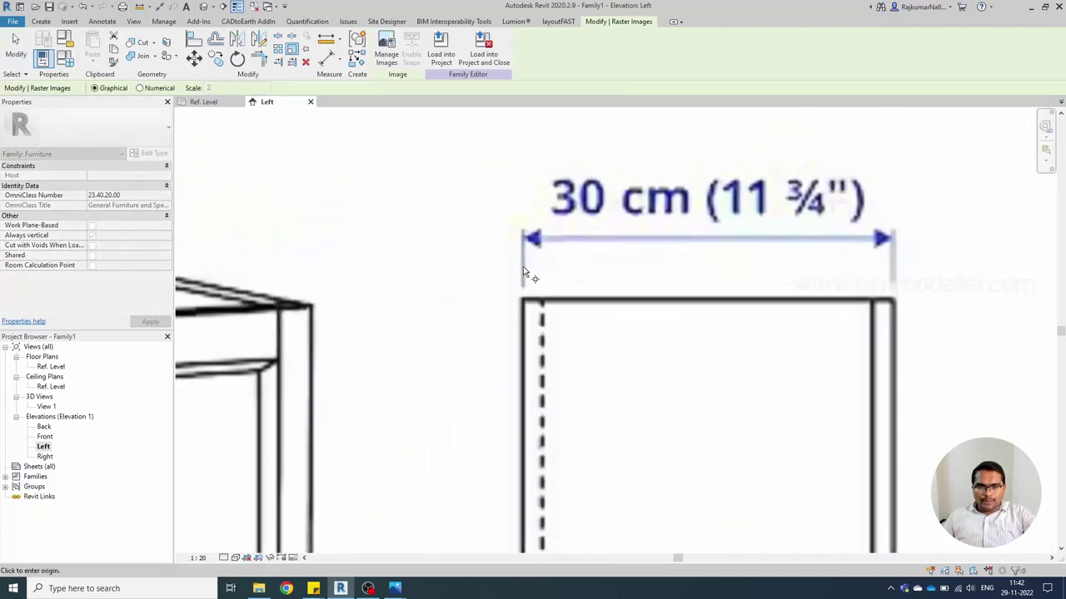
click(523, 268)
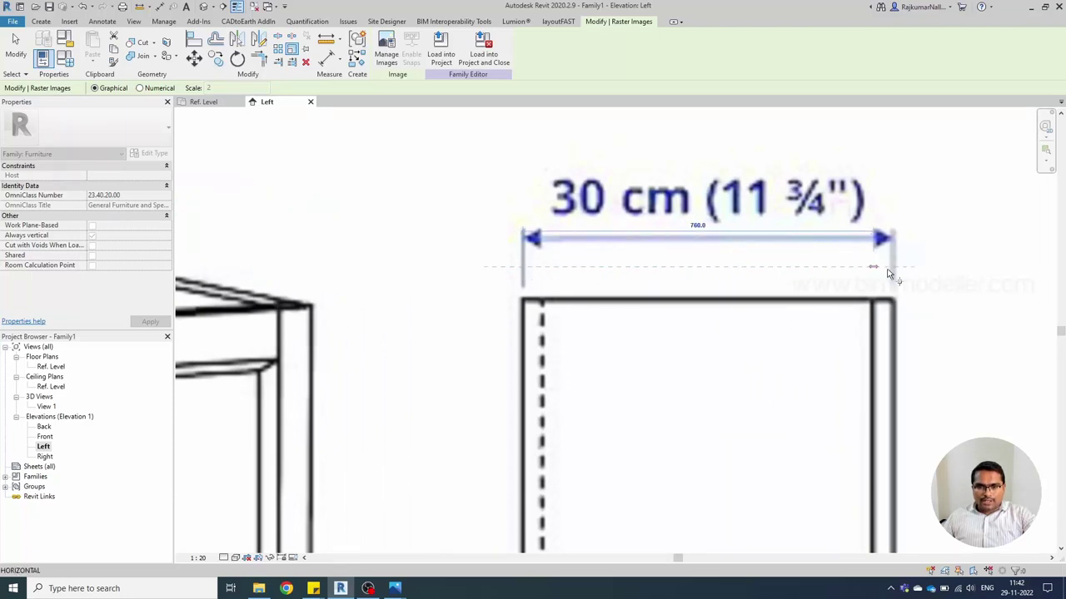
scroll(895, 270, up, 2)
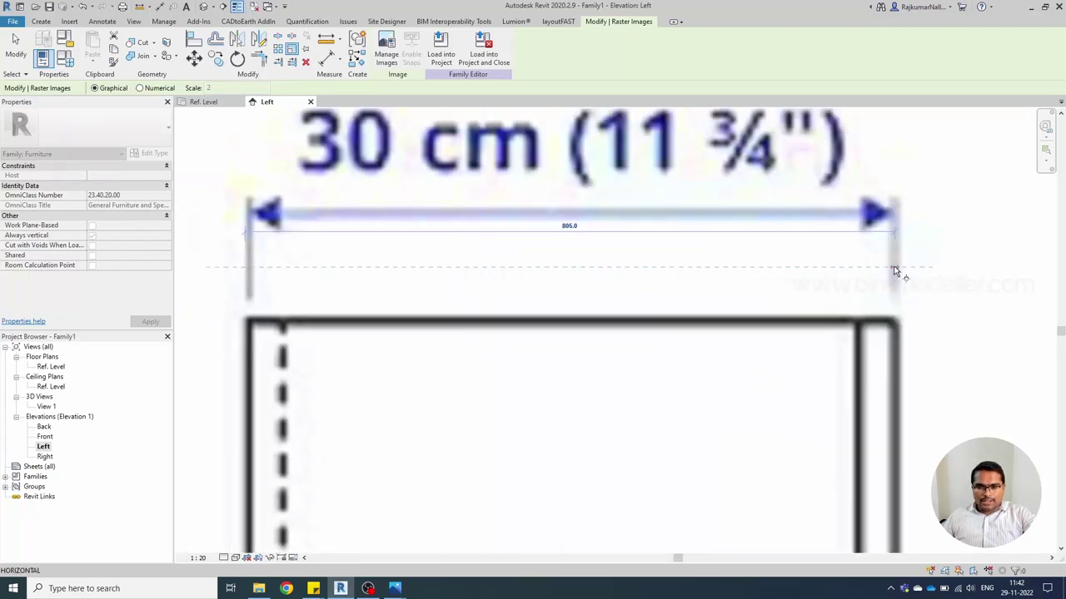
click(895, 270)
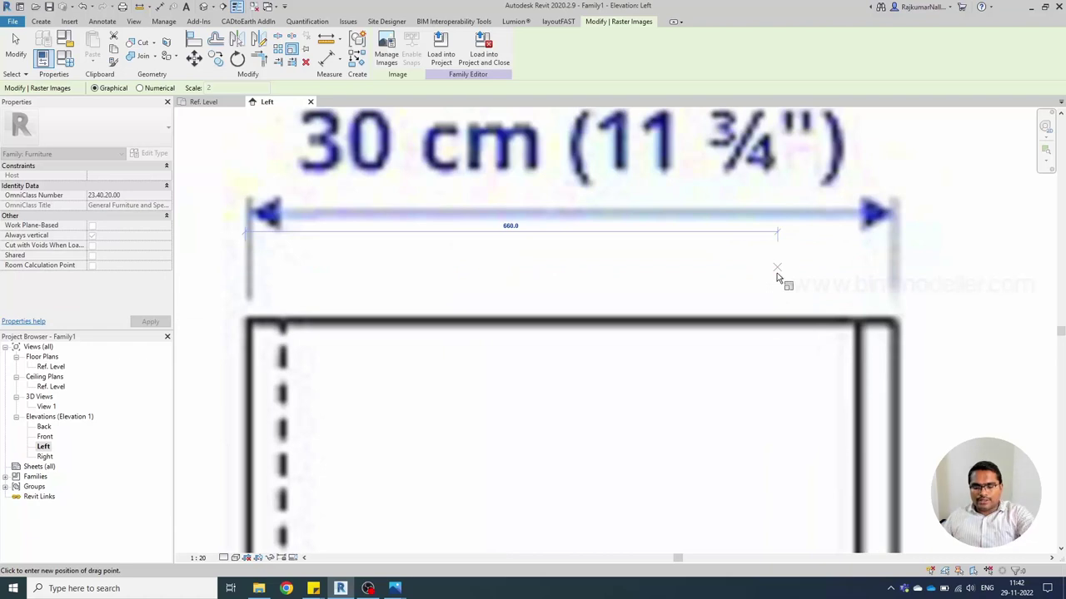
text(300)
key(Return)
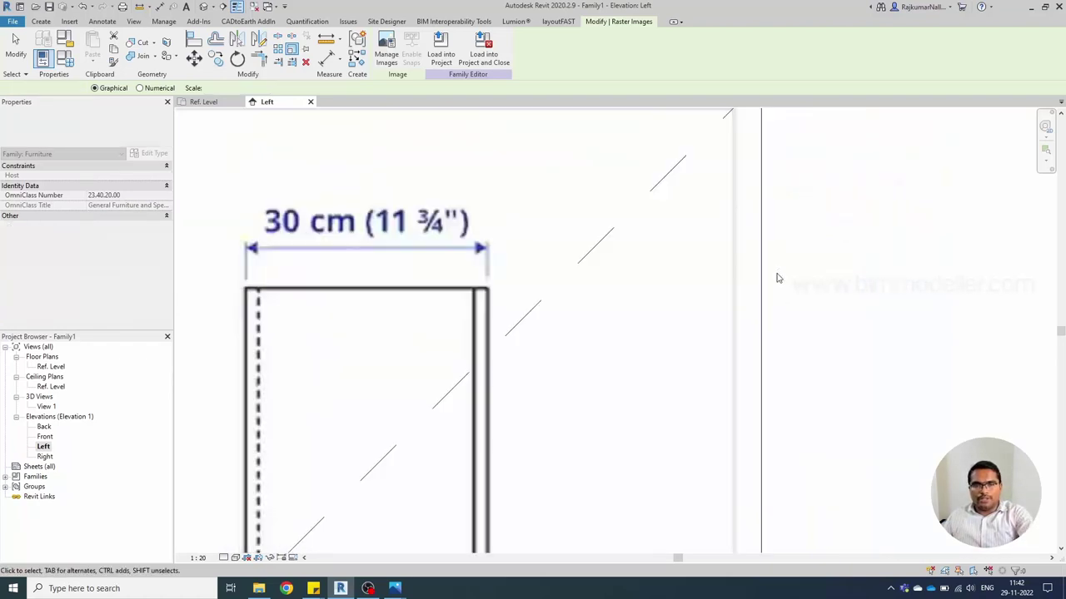
- Move the scaled image down-left beside the centre reference plane and Ref. Level
scroll(639, 283, down, 3)
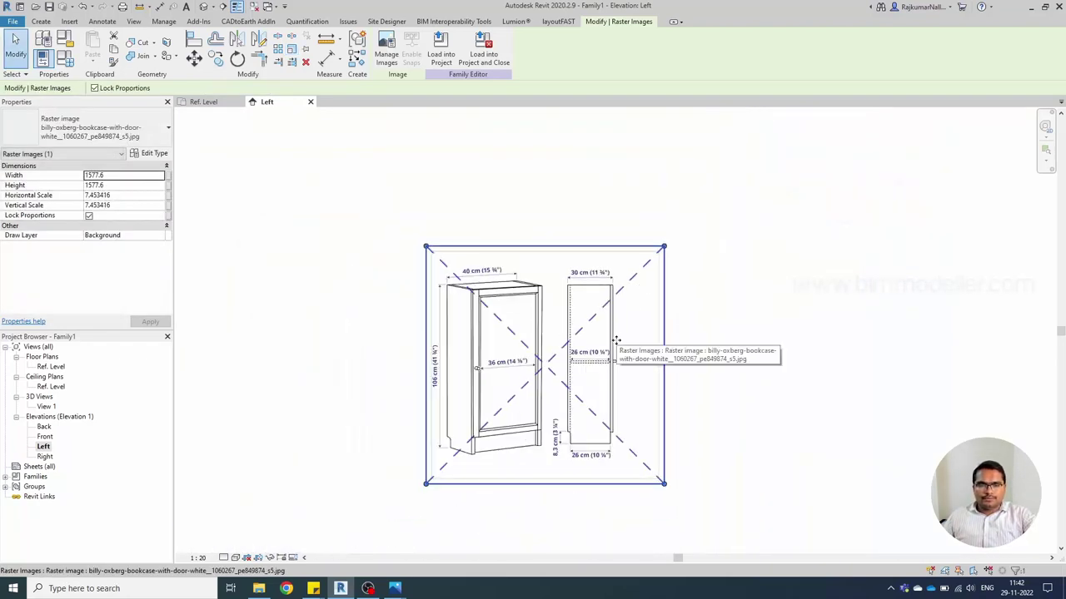
middle_drag(616, 340, 781, 236)
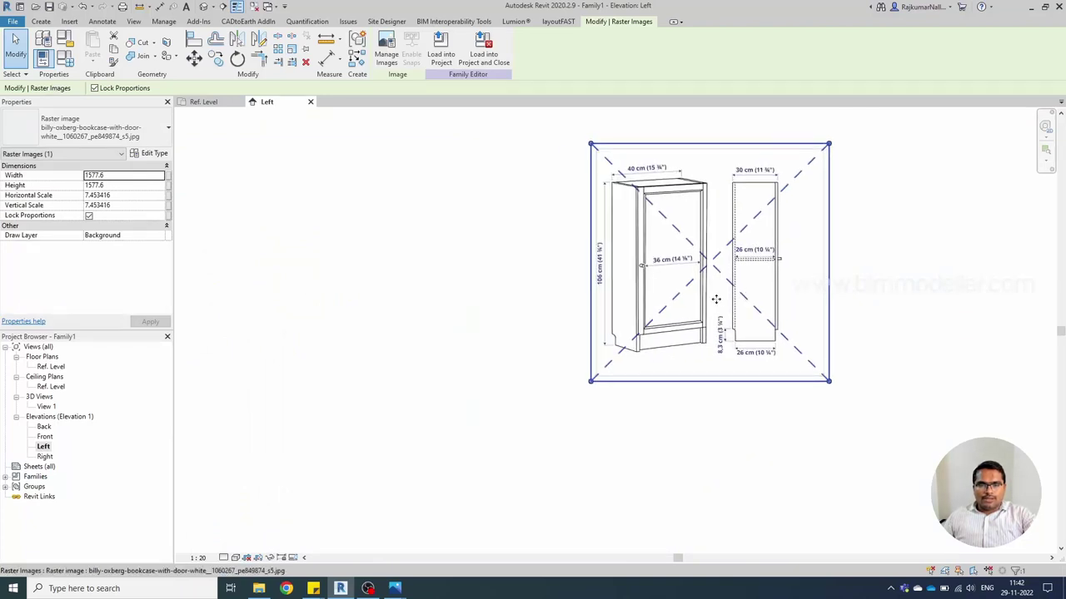
key(Escape)
scroll(708, 300, down, 3)
click(708, 291)
drag(707, 291, 387, 416)
scroll(491, 449, up, 7)
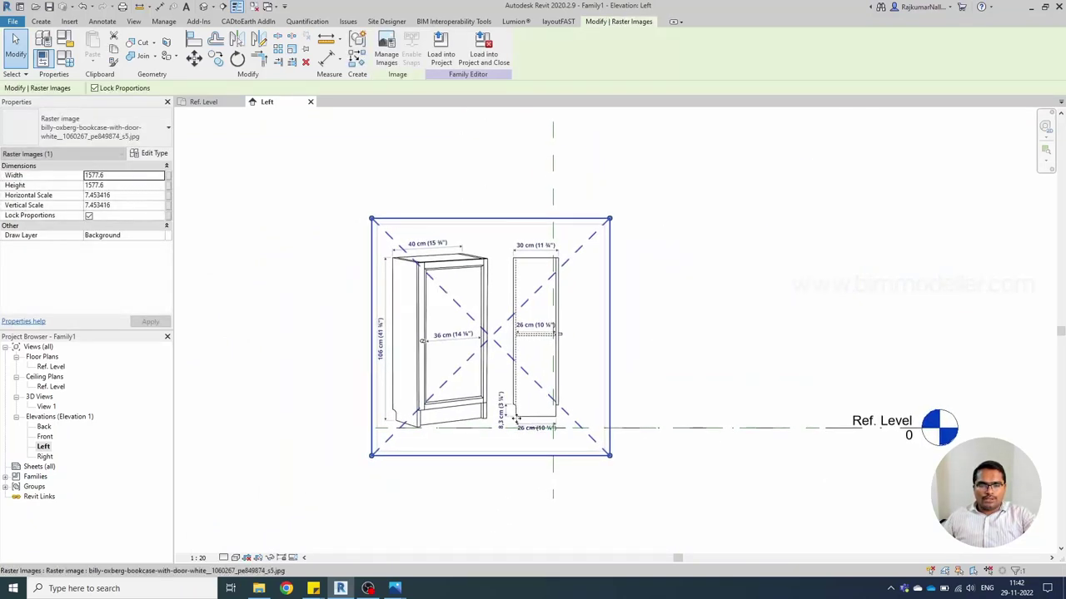
middle_drag(474, 371, 429, 374)
scroll(576, 404, down, 3)
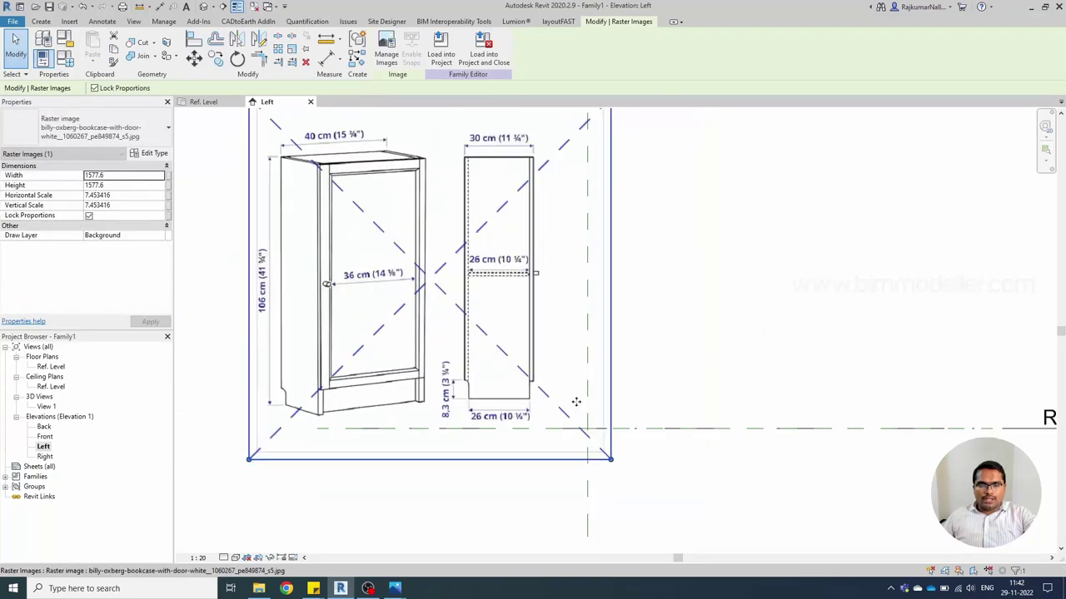
middle_drag(639, 411, 574, 411)
scroll(534, 398, up, 1)
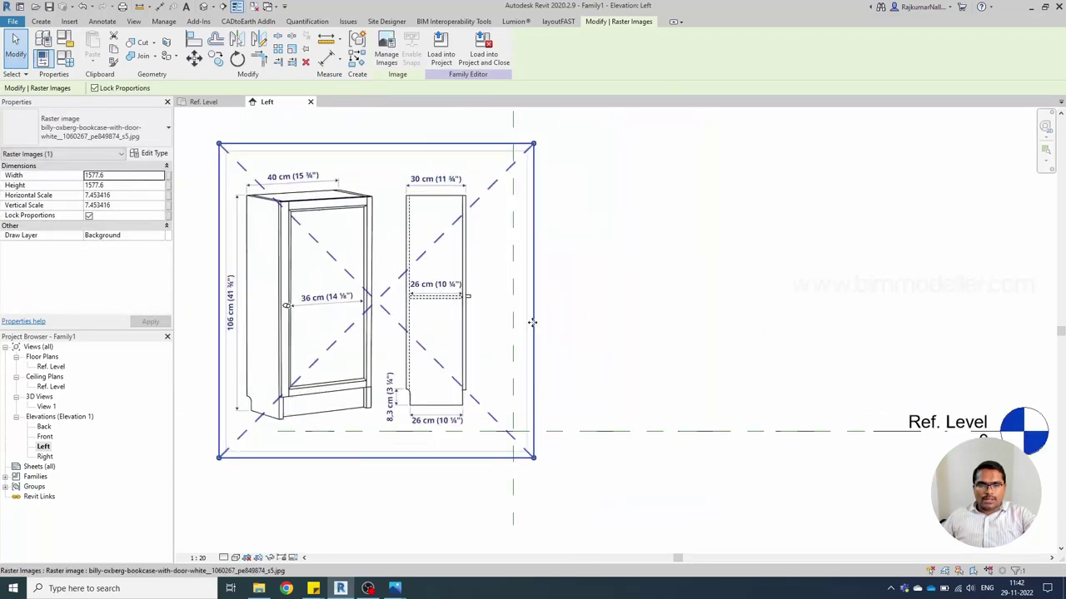
click(514, 143)
middle_drag(538, 239, 607, 269)
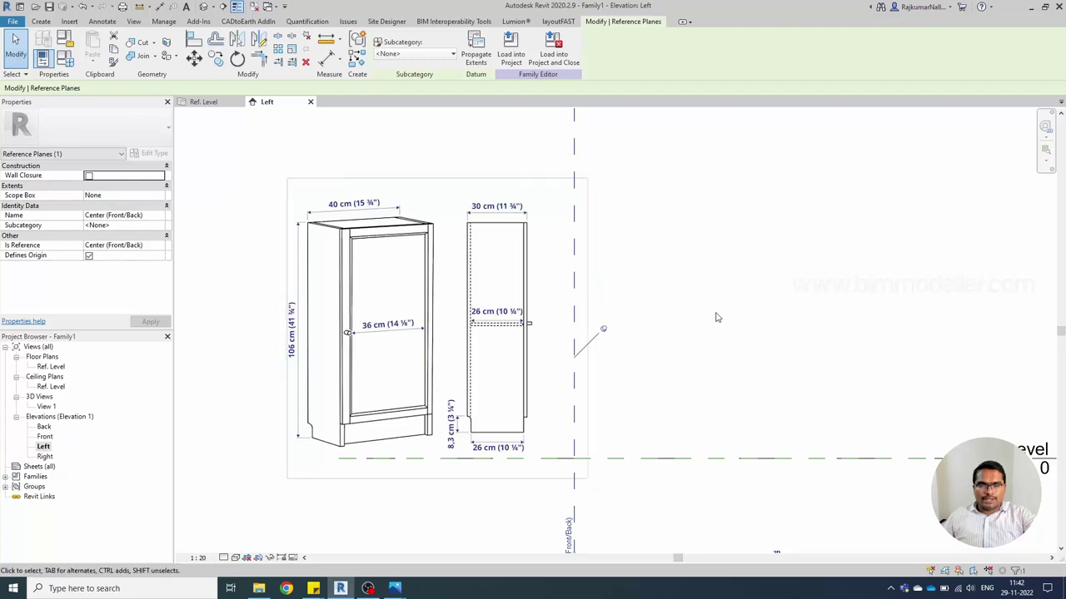
- Switch to the Ref. Level floor plan, centred on the centre reference planes
key(r)
key(p)
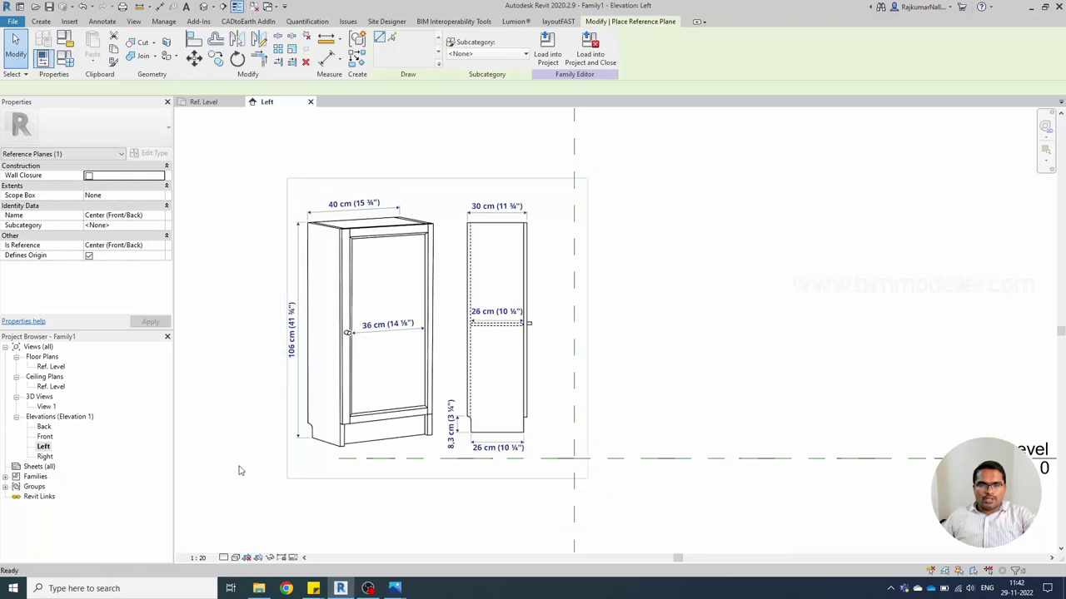
key(Escape)
key(Escape)
double_click(51, 367)
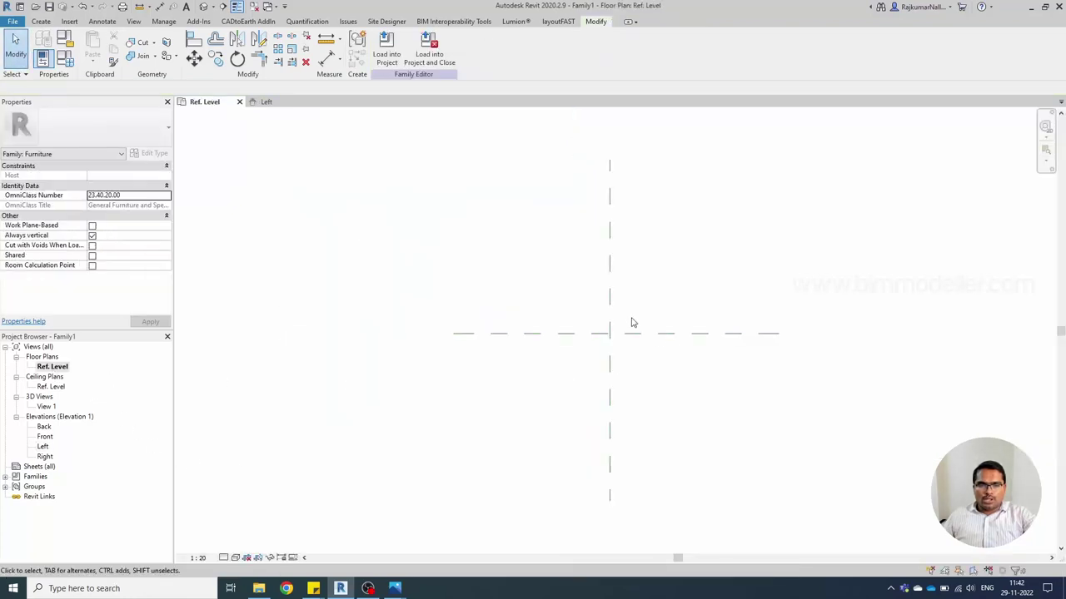
middle_drag(631, 323, 602, 357)
click(582, 392)
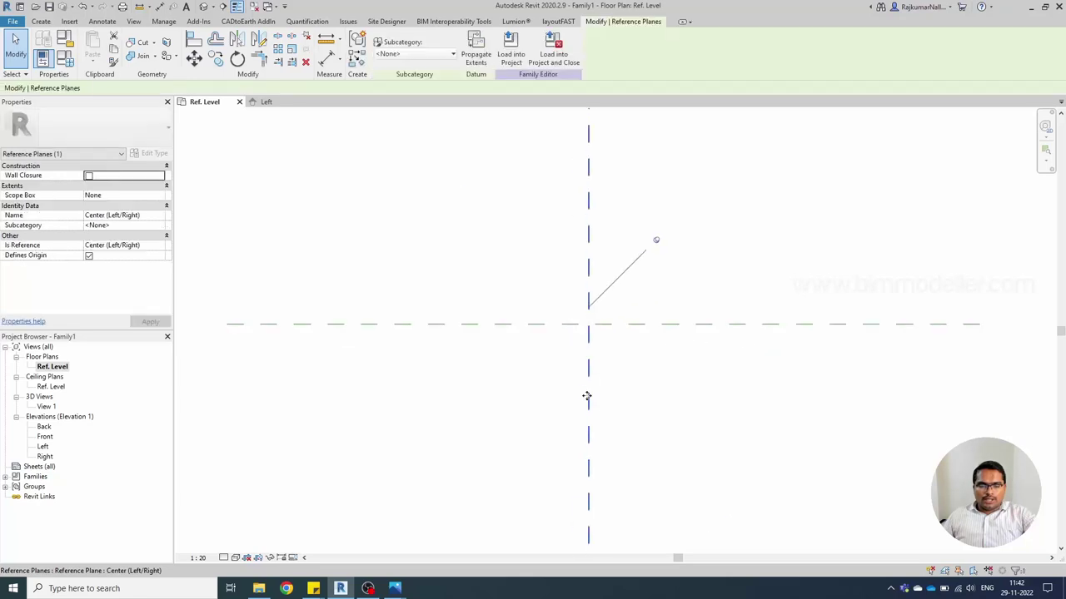
- Draw two vertical reference planes flanking centre and one horizontal plane below
key(r)
key(p)
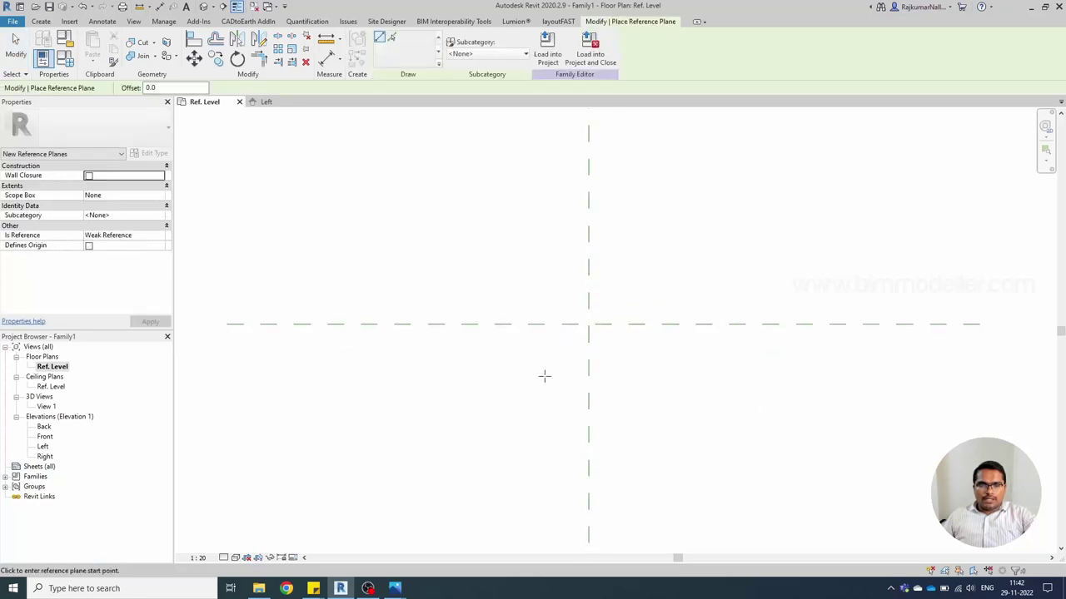
click(504, 161)
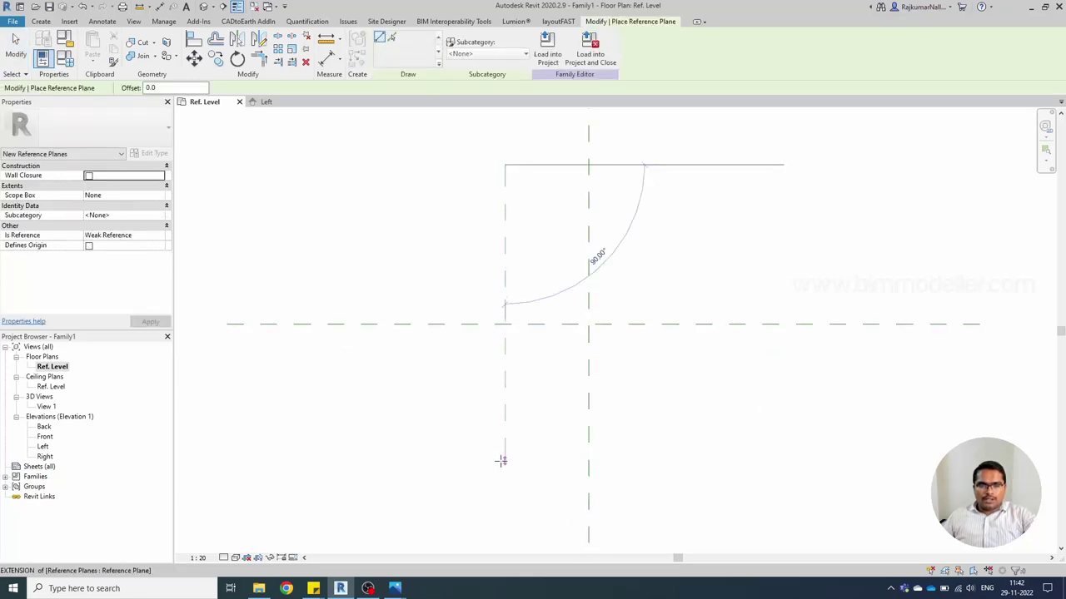
click(505, 459)
click(686, 166)
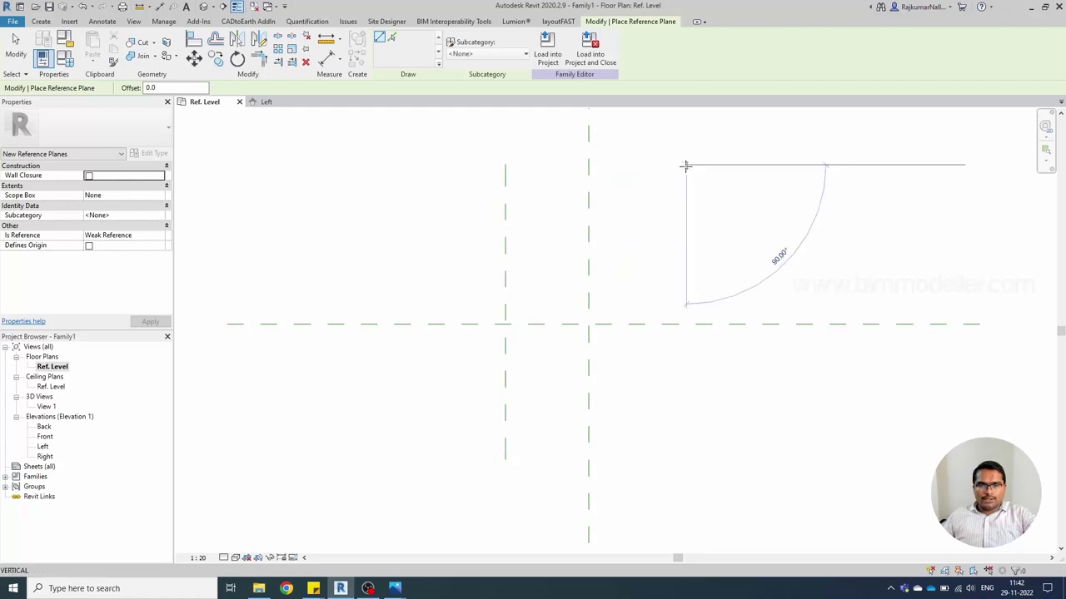
click(676, 456)
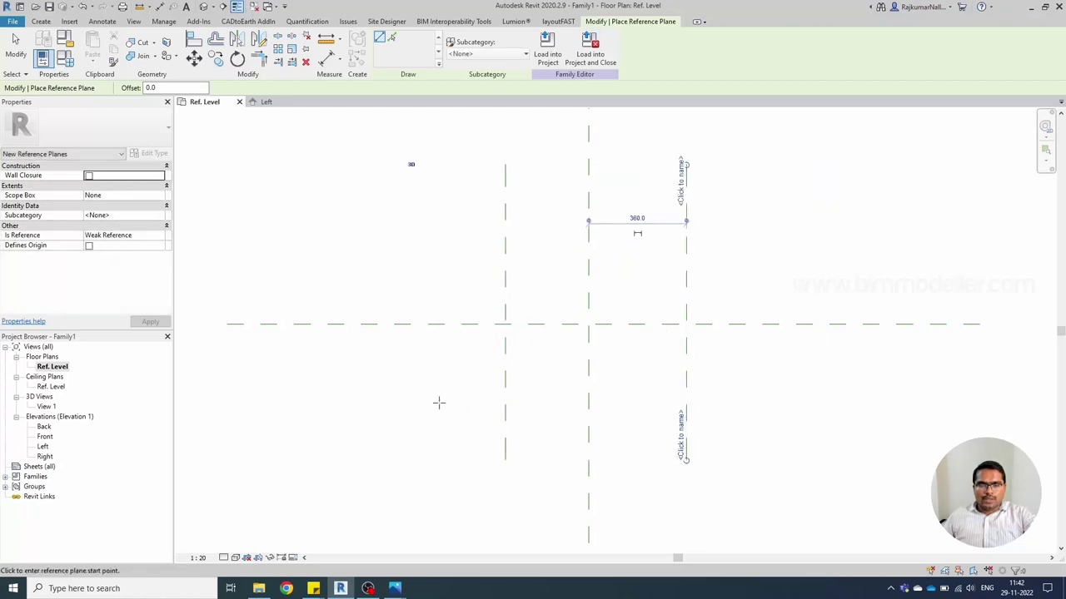
click(291, 436)
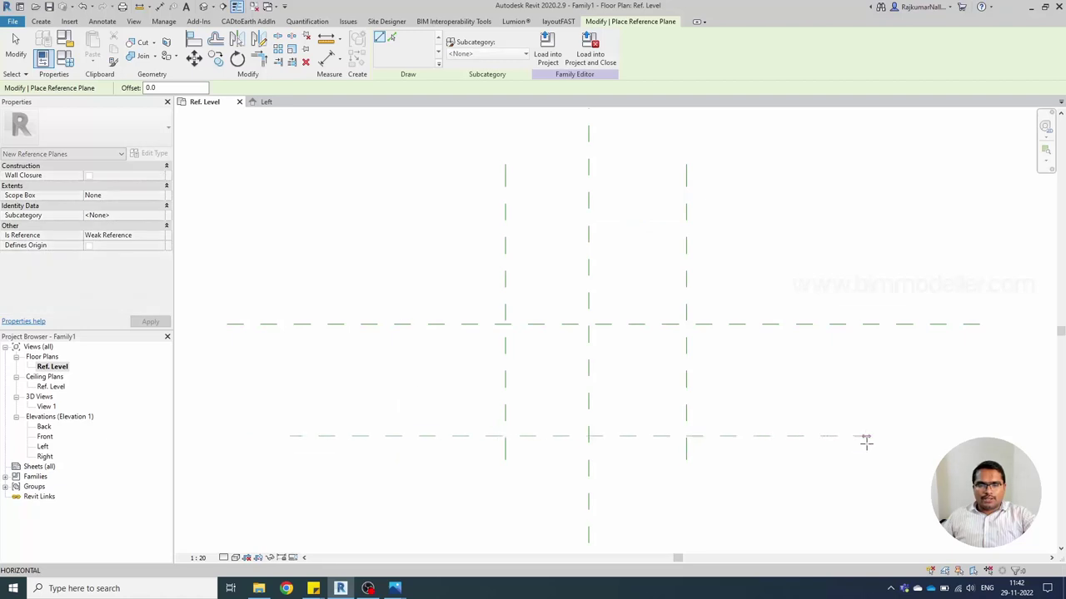
click(866, 435)
key(Escape)
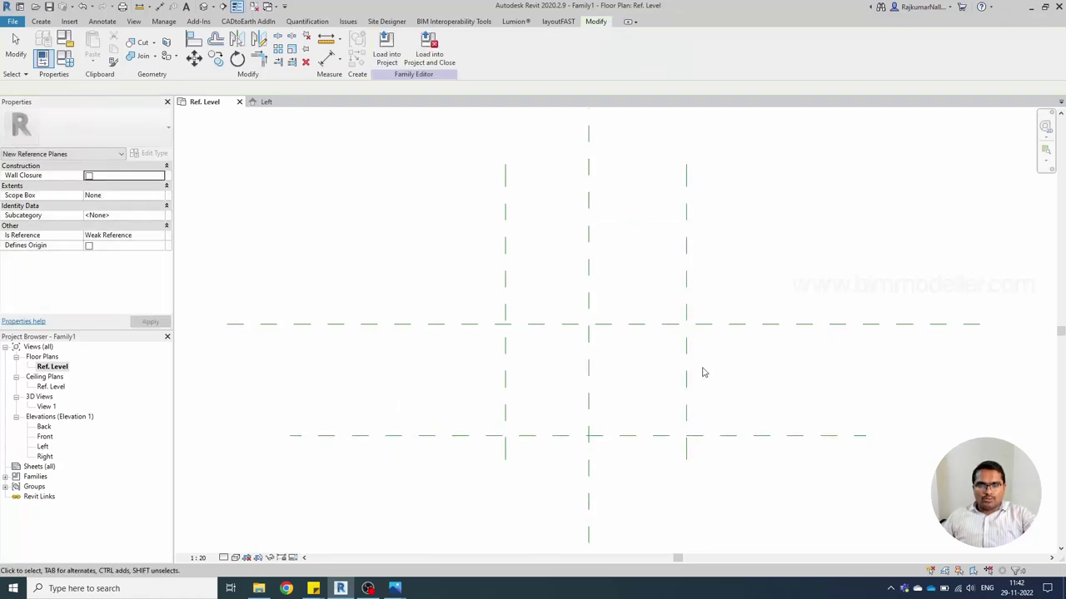
key(Escape)
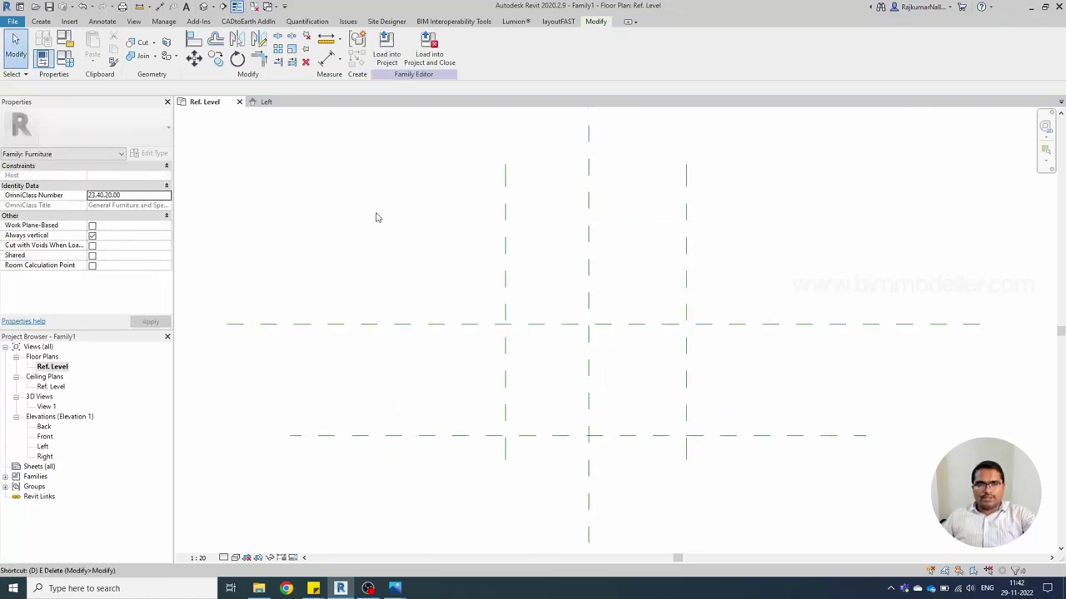
- Dimension the left, centre and right planes and set the string to EQ
click(327, 66)
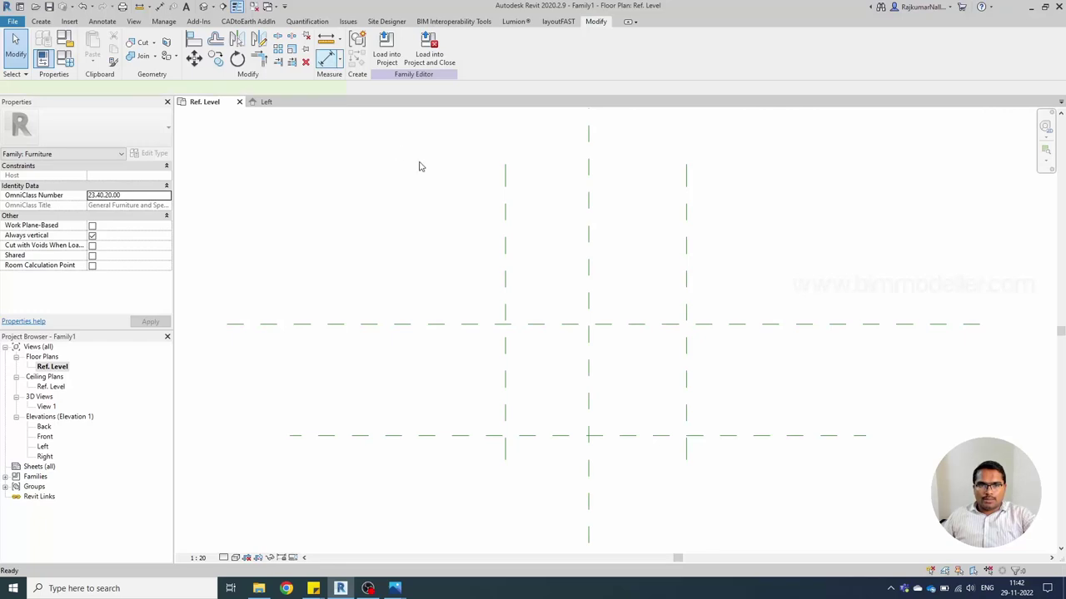
click(505, 228)
click(588, 223)
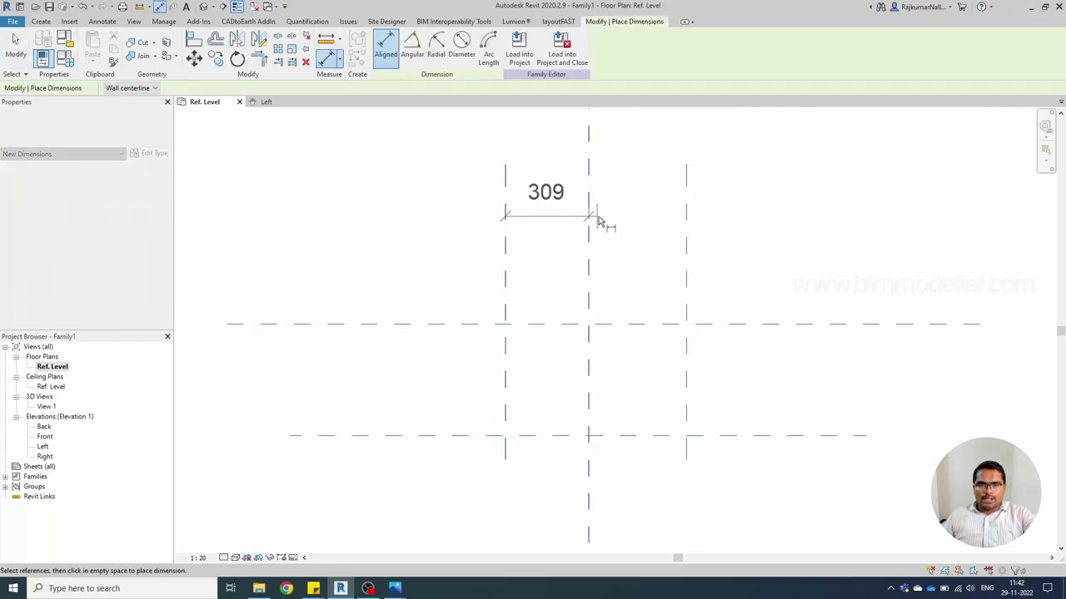
click(686, 209)
click(726, 164)
middle_drag(632, 273, 589, 368)
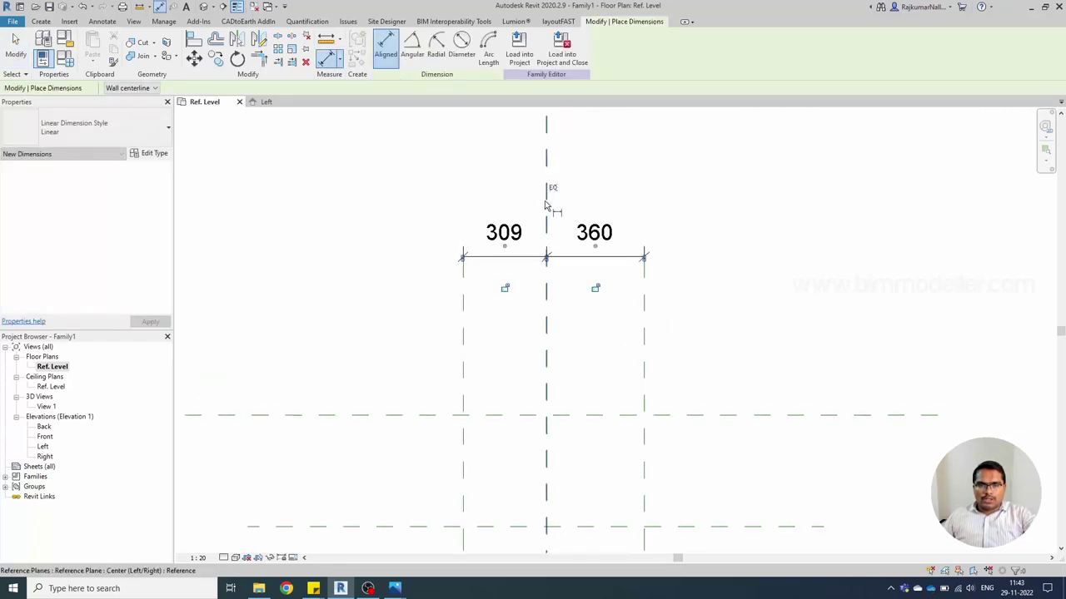
click(555, 189)
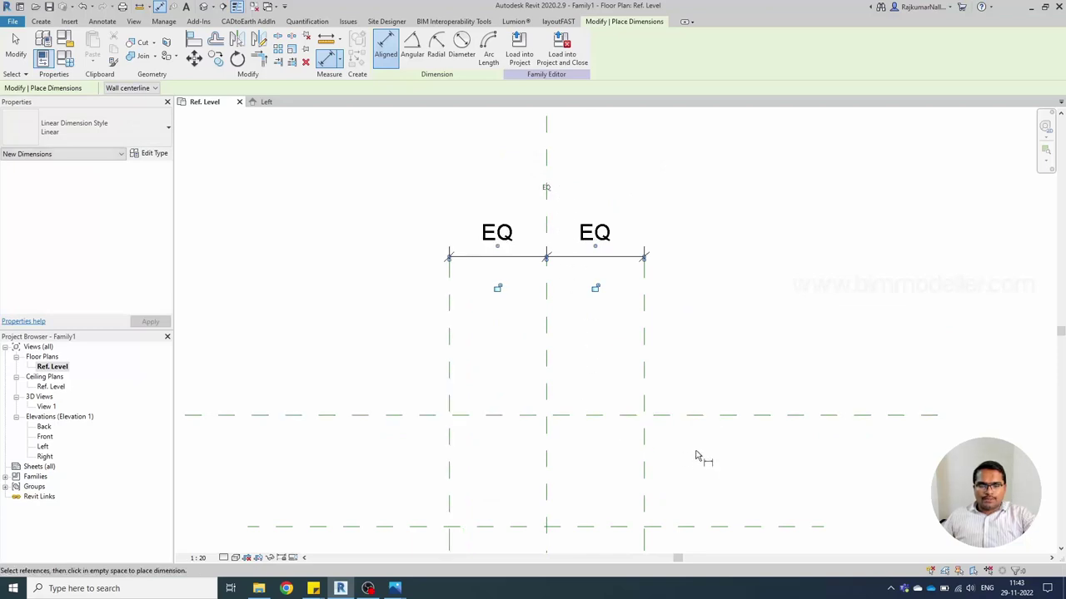
- Add a 720 overall width dimension and a 413 dimension between the horizontal planes
middle_drag(696, 455, 634, 333)
click(584, 256)
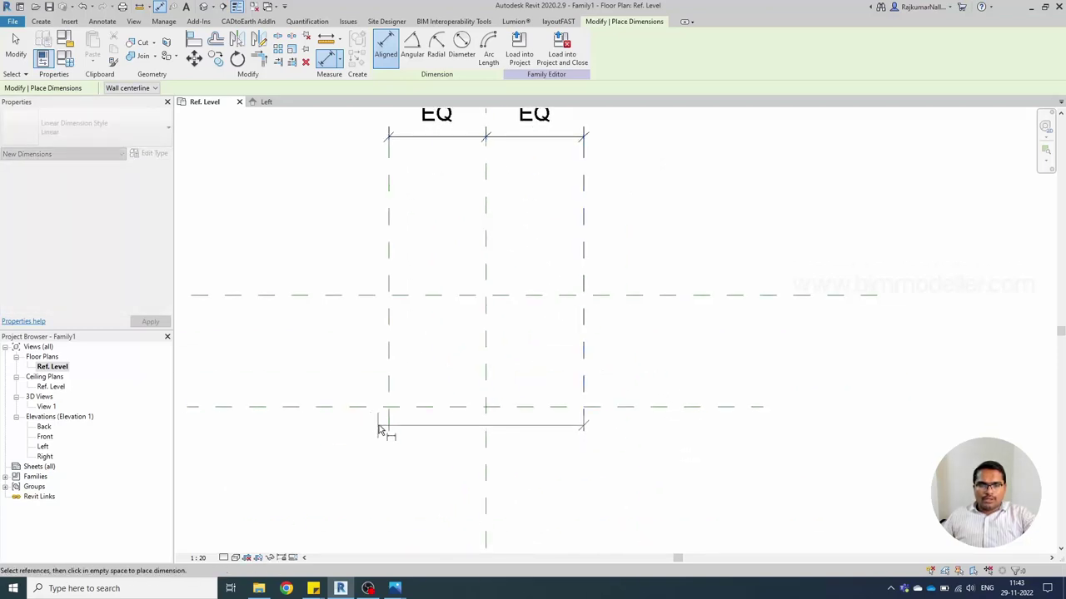
click(388, 426)
middle_drag(388, 427, 442, 328)
click(486, 416)
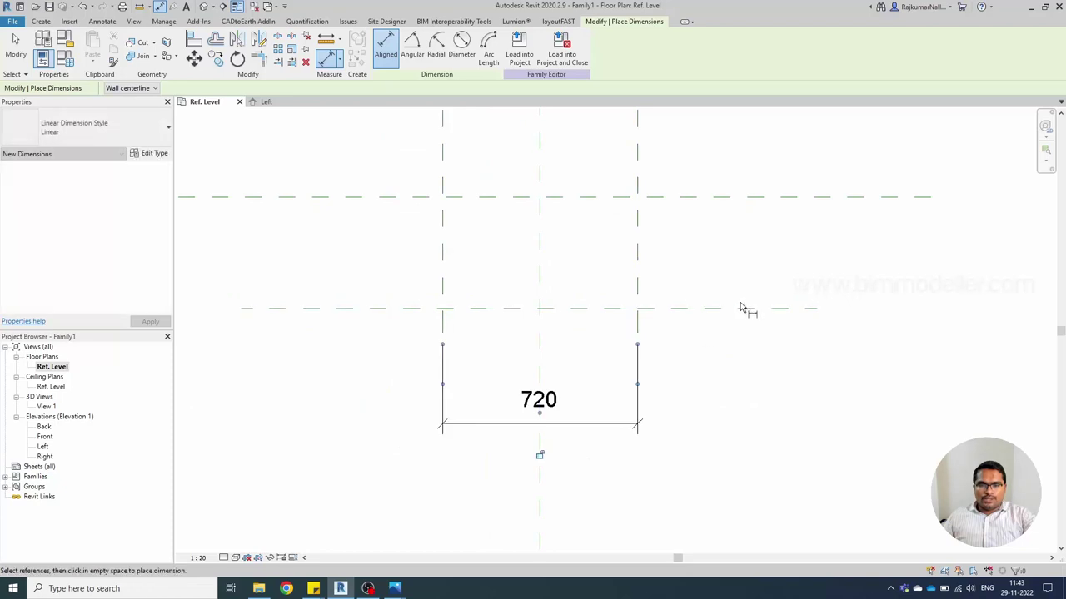
click(742, 307)
click(743, 200)
click(766, 243)
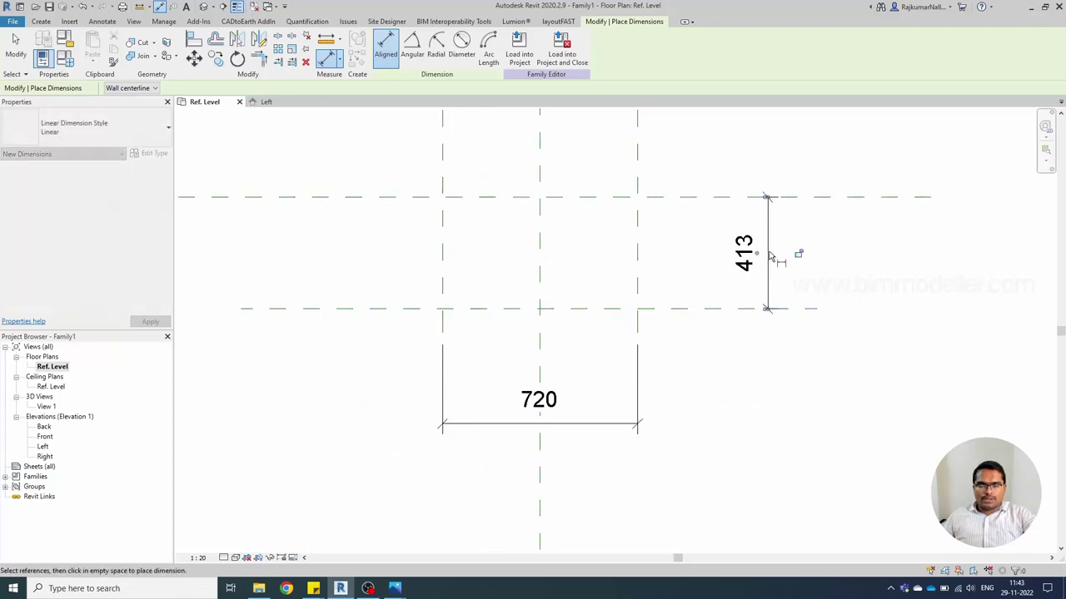
key(Escape)
key(Escape)
- Open the Front elevation view
middle_drag(760, 342, 725, 388)
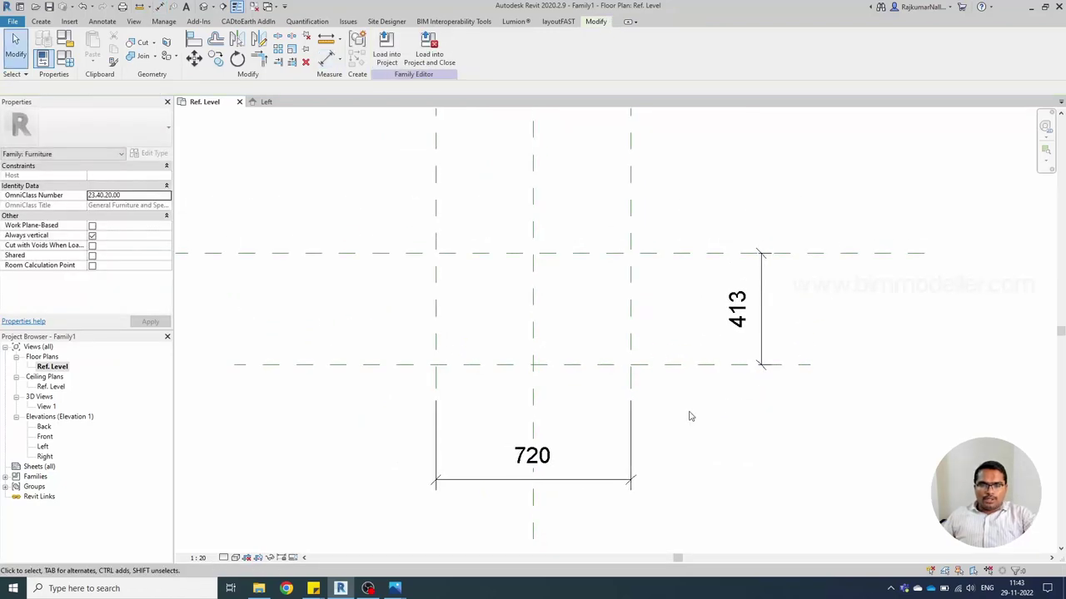
scroll(616, 427, down, 2)
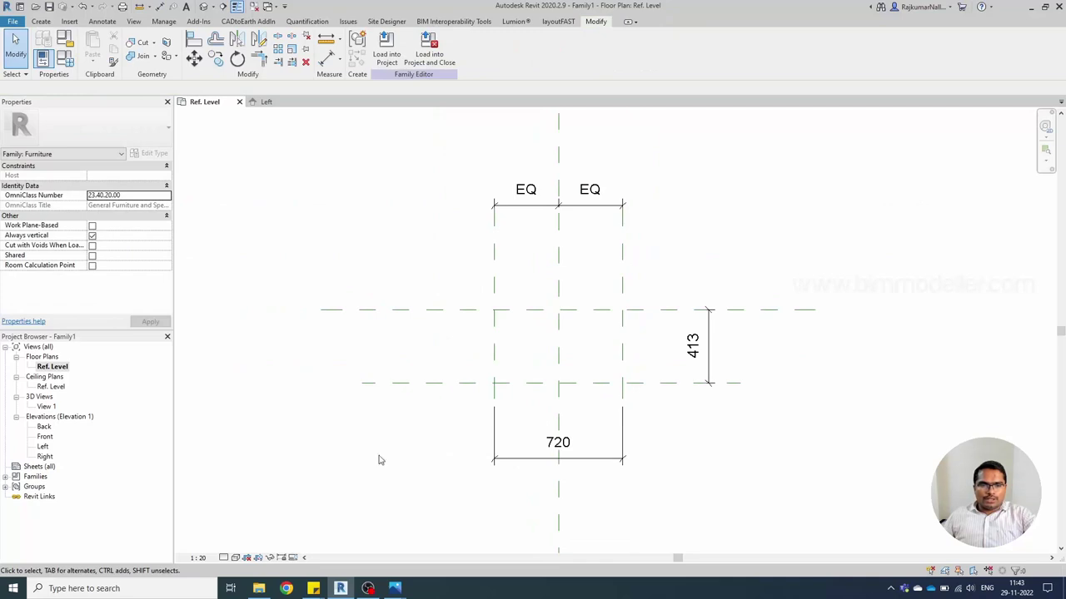
double_click(43, 436)
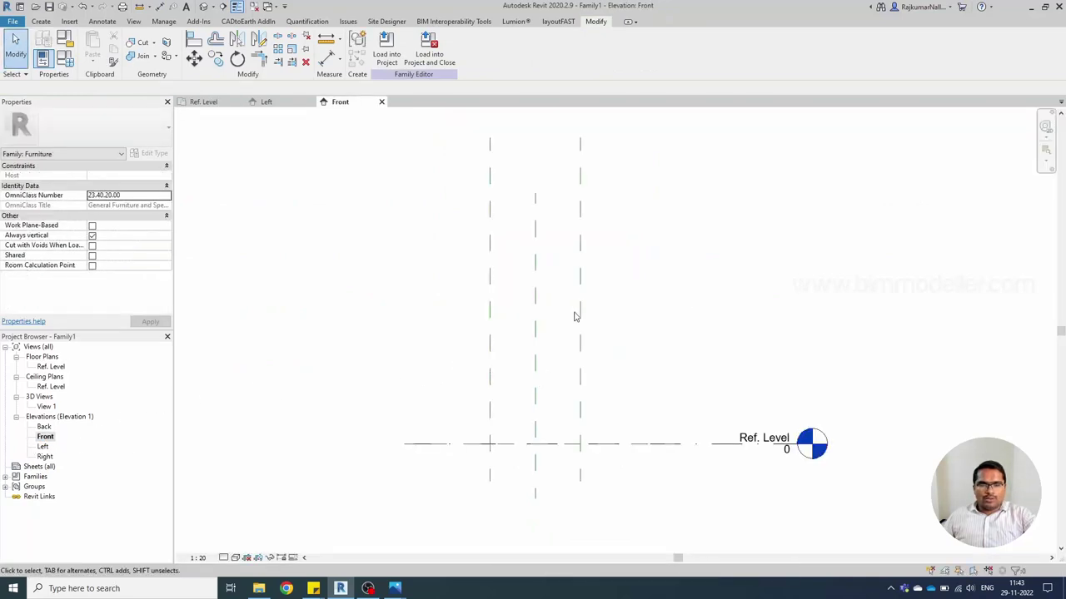
- Draw a horizontal reference plane above Ref. Level and dimension it 1437 from the level
key(r)
key(p)
click(385, 264)
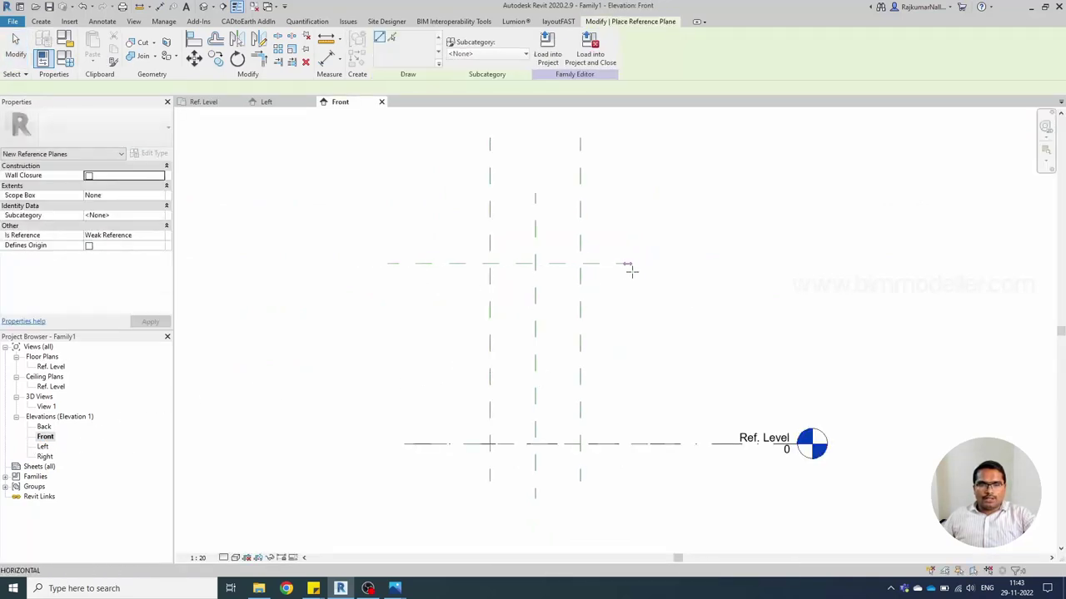
click(633, 264)
key(d)
key(i)
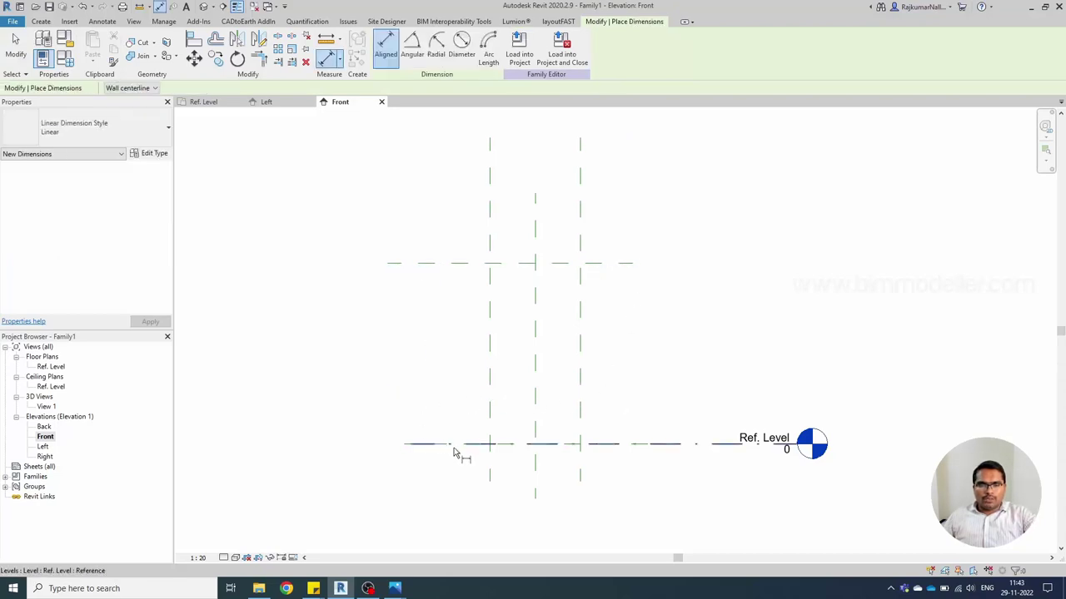
click(456, 444)
click(475, 265)
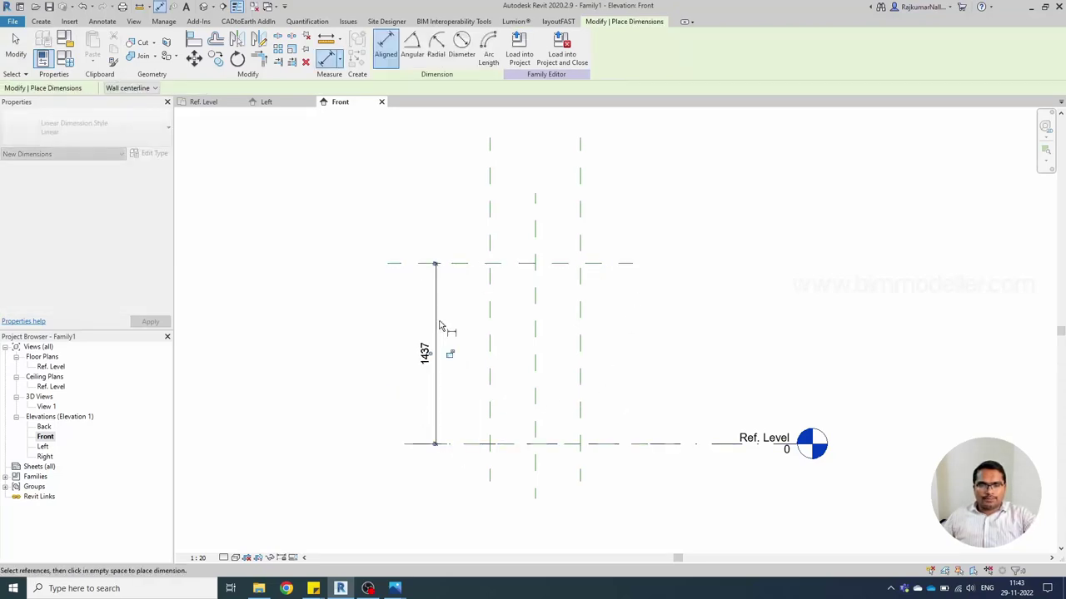
click(446, 352)
key(Escape)
key(Escape)
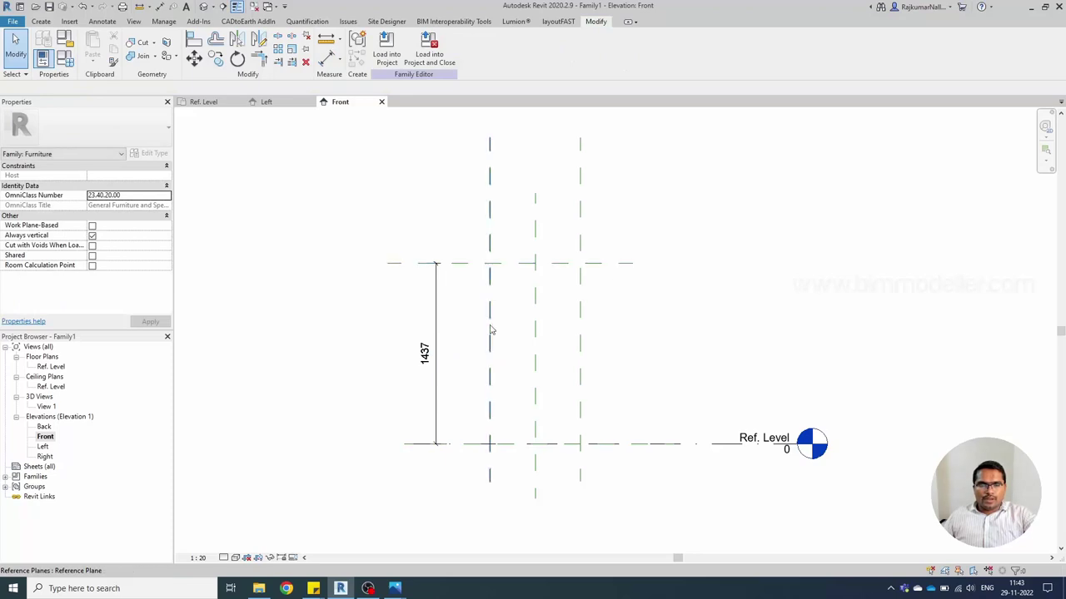
- Label the 1437 dimension with a new Height parameter
click(439, 354)
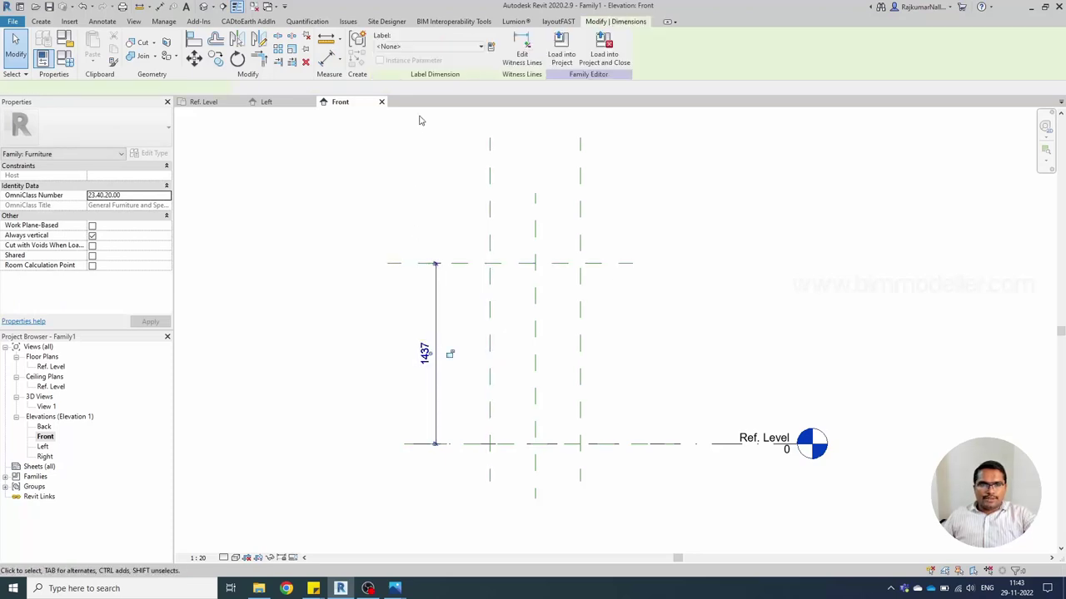
click(492, 50)
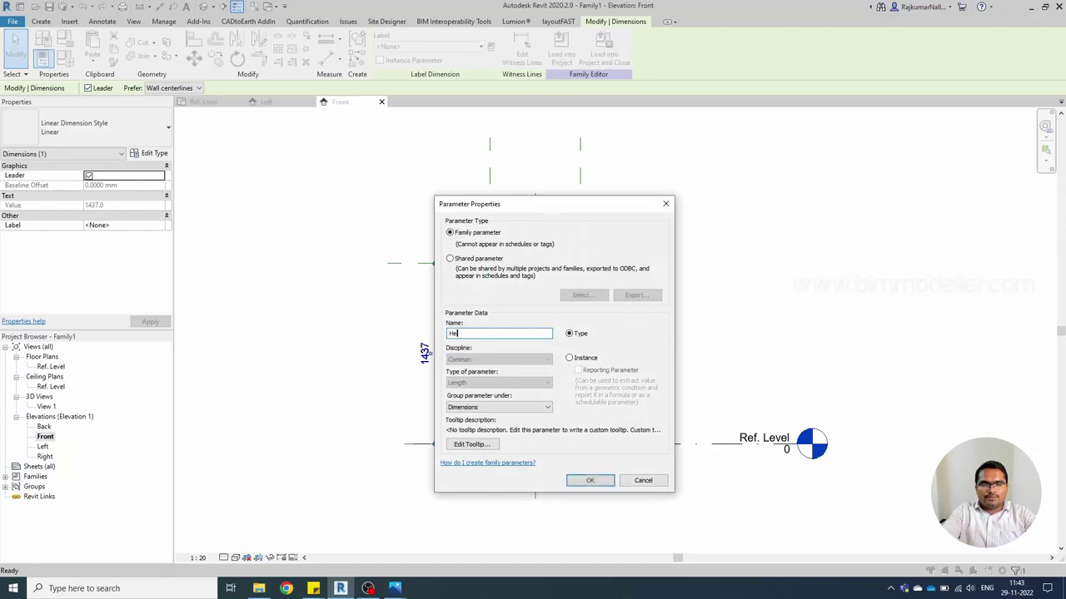
text(Height)
key(Return)
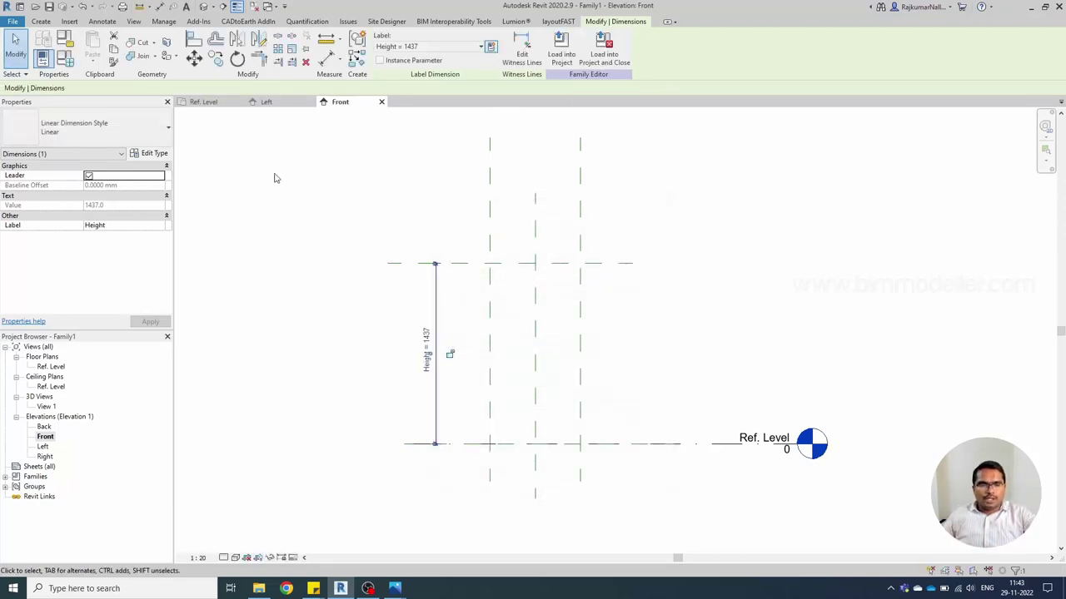
click(273, 174)
double_click(50, 367)
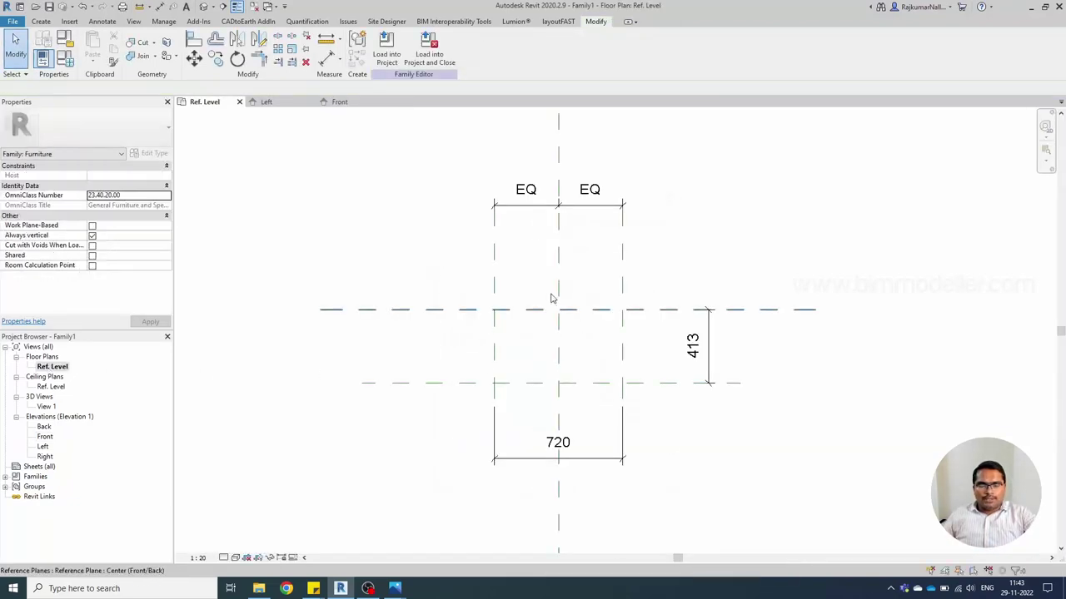
- Label the 720 dimension with a new Width parameter
click(581, 466)
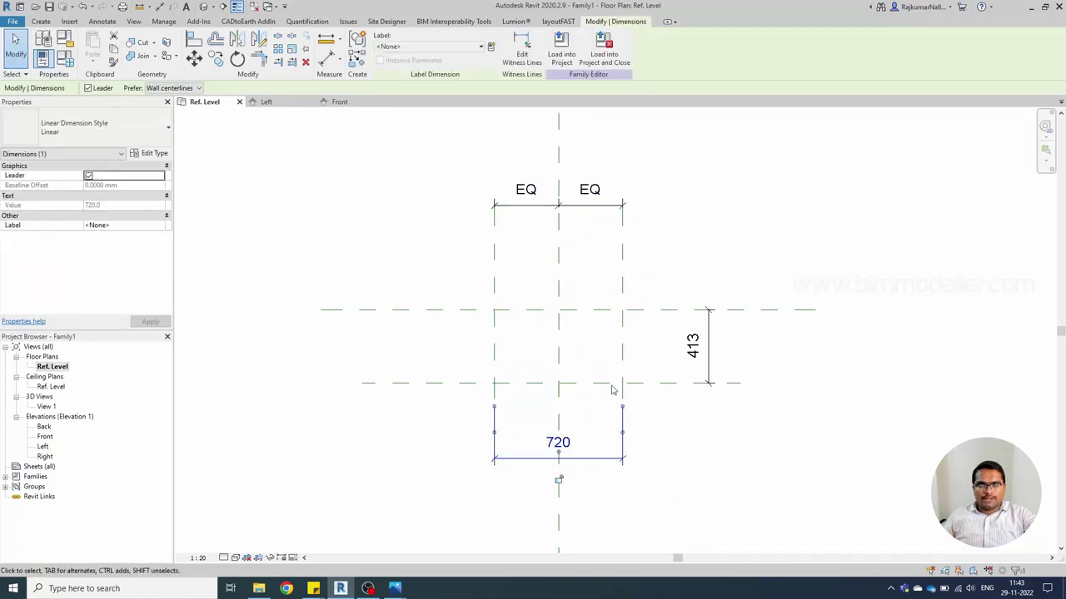
click(491, 47)
text(Width)
key(Return)
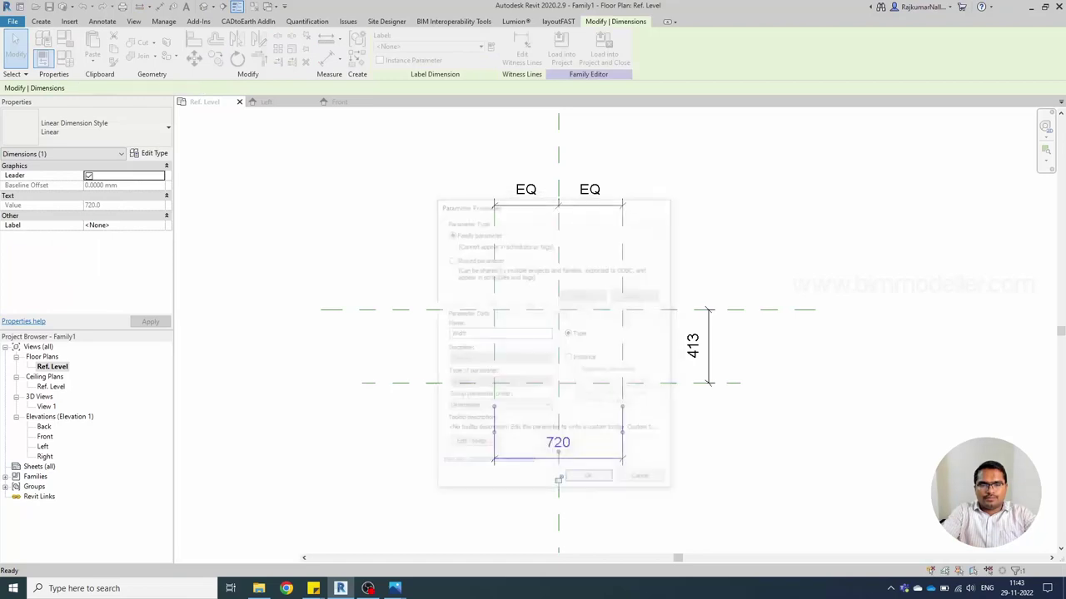
key(Escape)
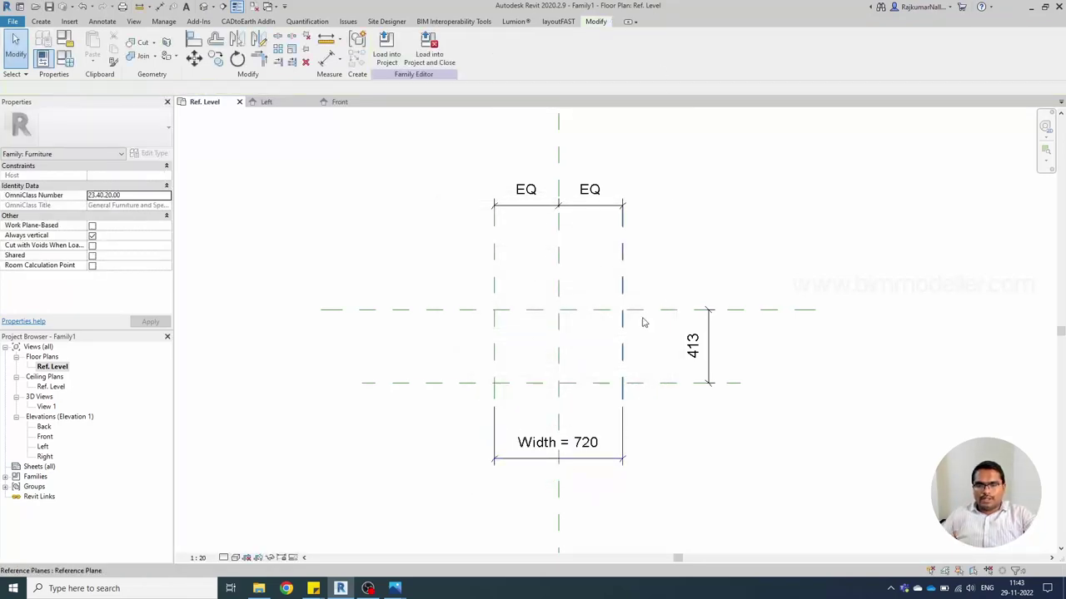
- Label the 413 dimension with a new Depth parameter
click(708, 342)
click(491, 48)
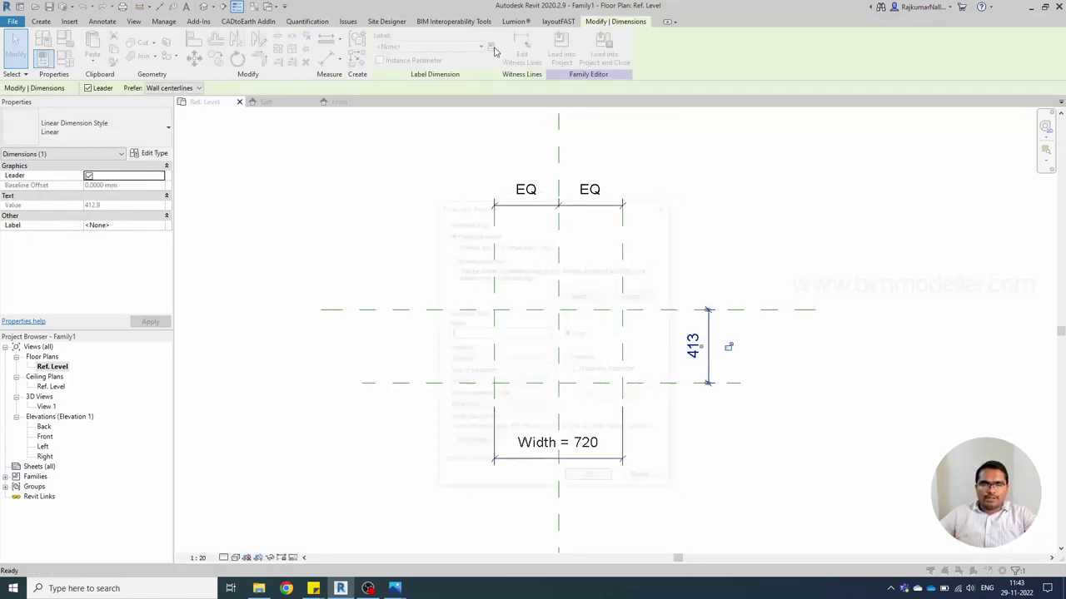
text(D)
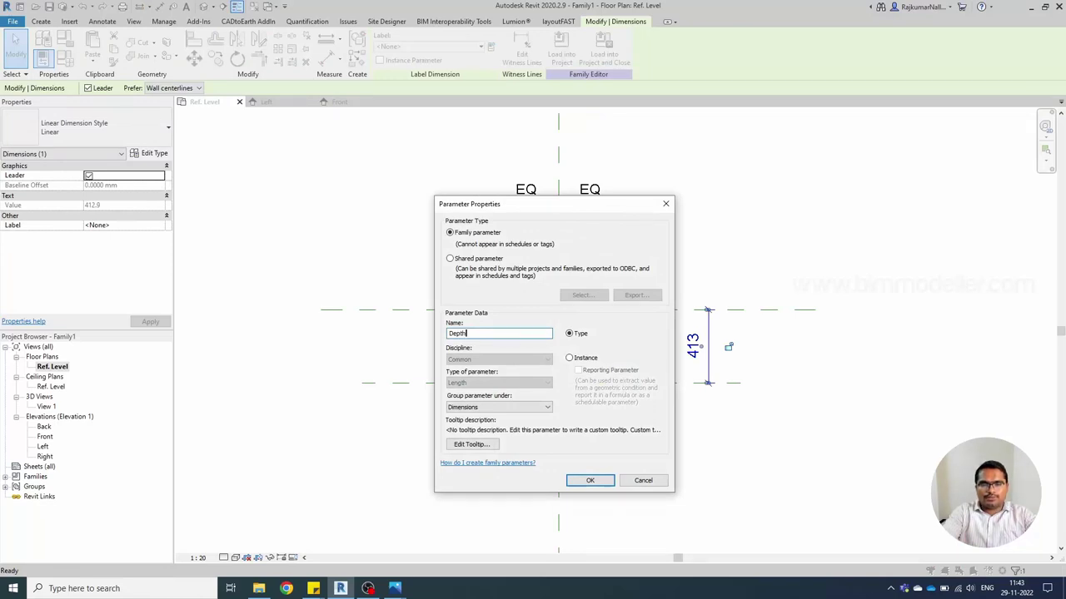
text(epth)
key(Return)
key(Escape)
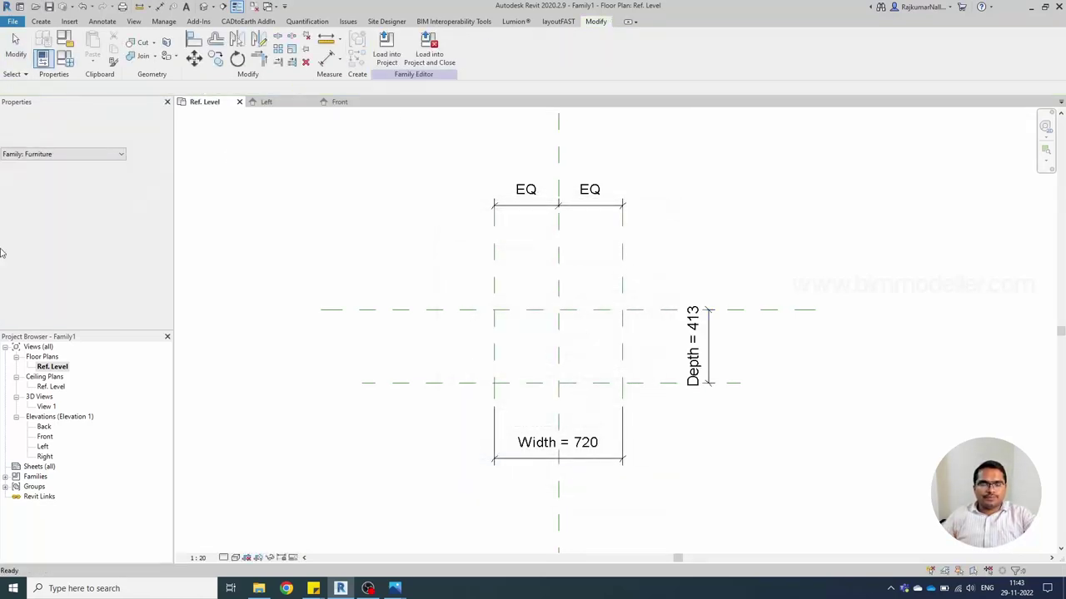
double_click(43, 447)
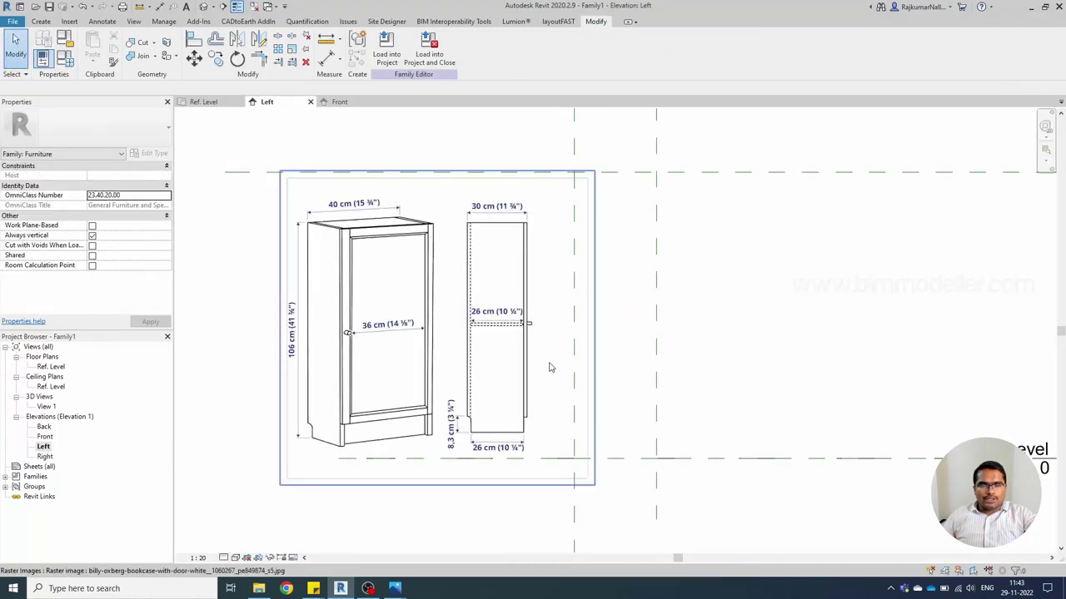
- Change the distance between the two vertical reference planes from 412.9 to 300
scroll(643, 350, down, 3)
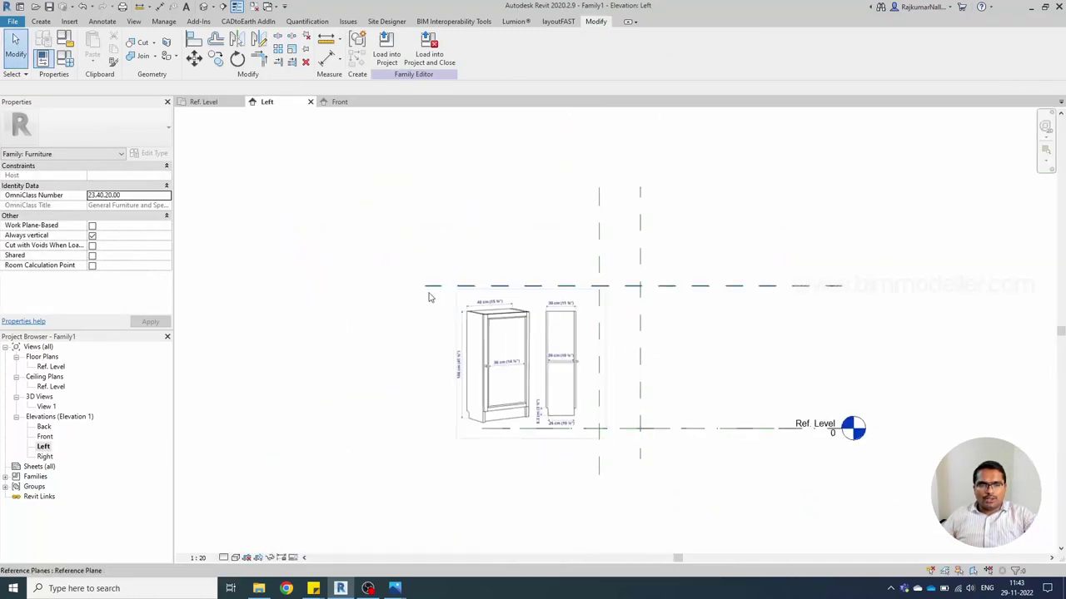
click(635, 361)
scroll(611, 252, up, 2)
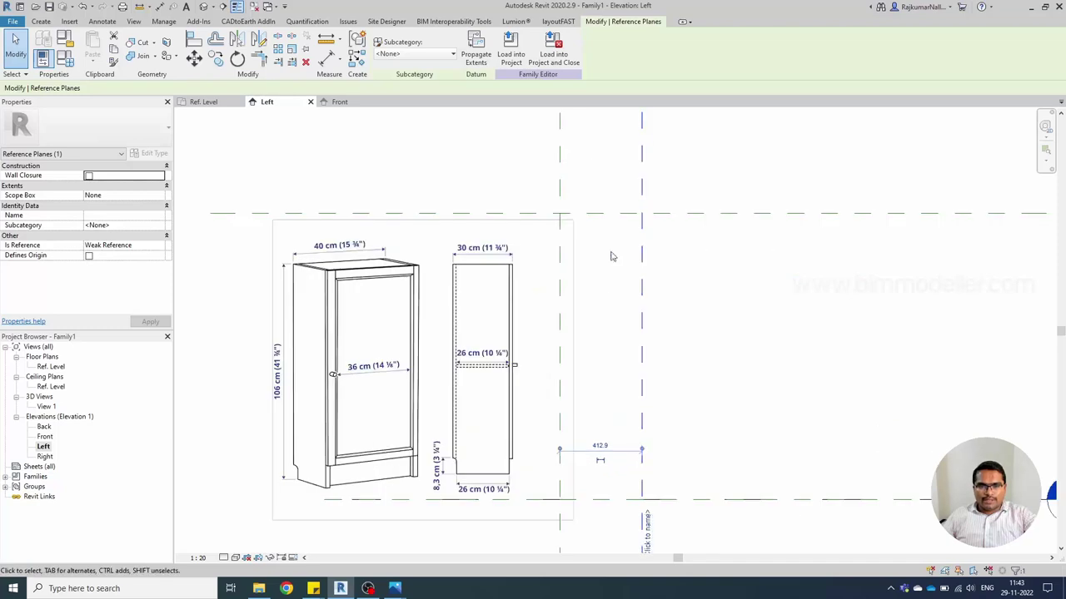
scroll(609, 369, down, 2)
click(605, 382)
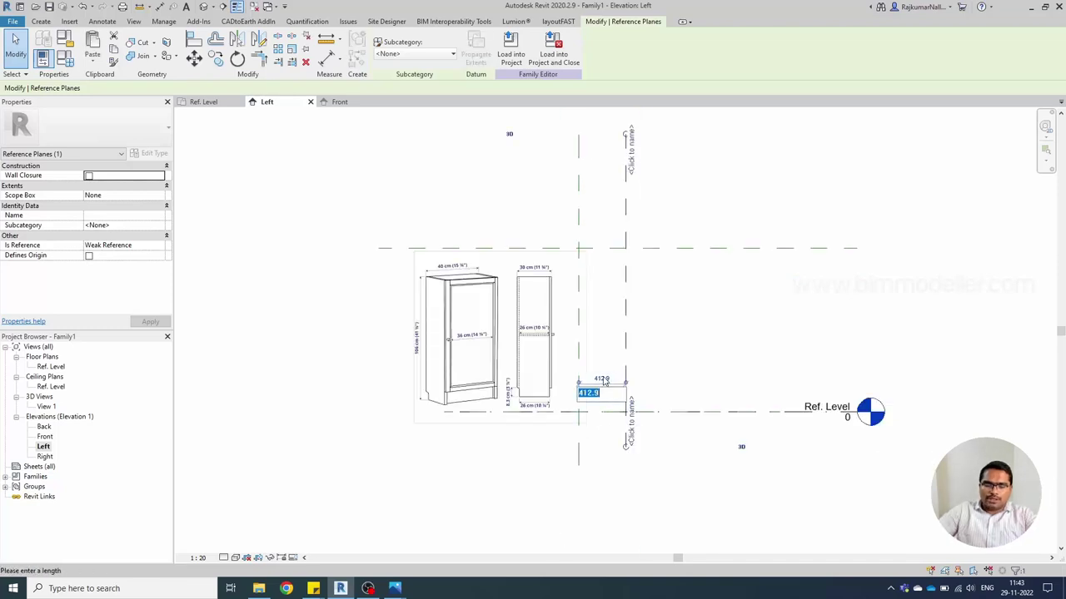
key(Return)
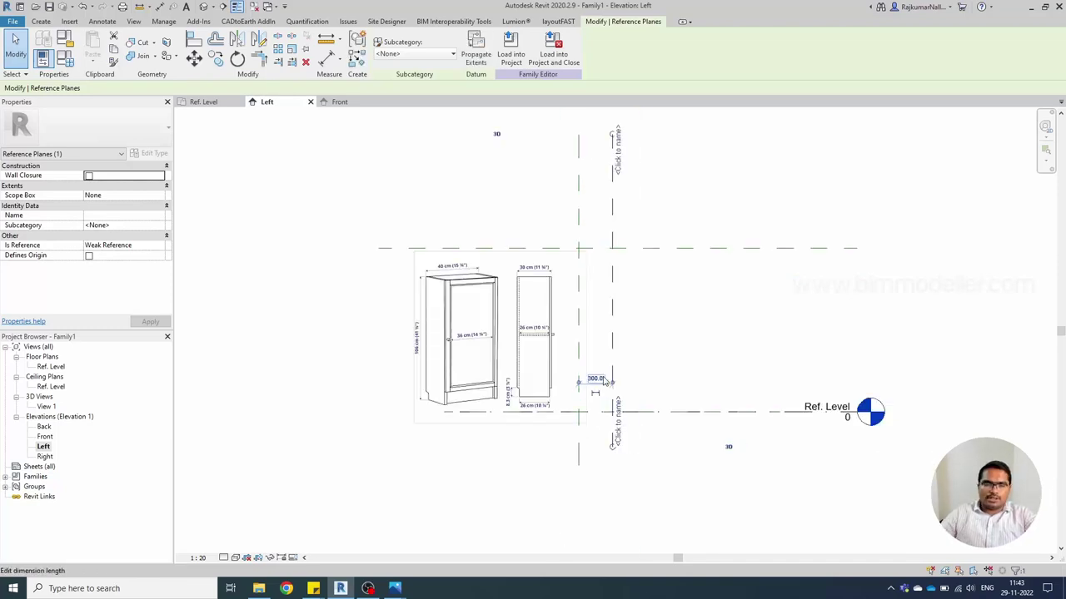
key(Escape)
- Move the bookcase picture so its side view sits between the two planes
scroll(603, 386, up, 2)
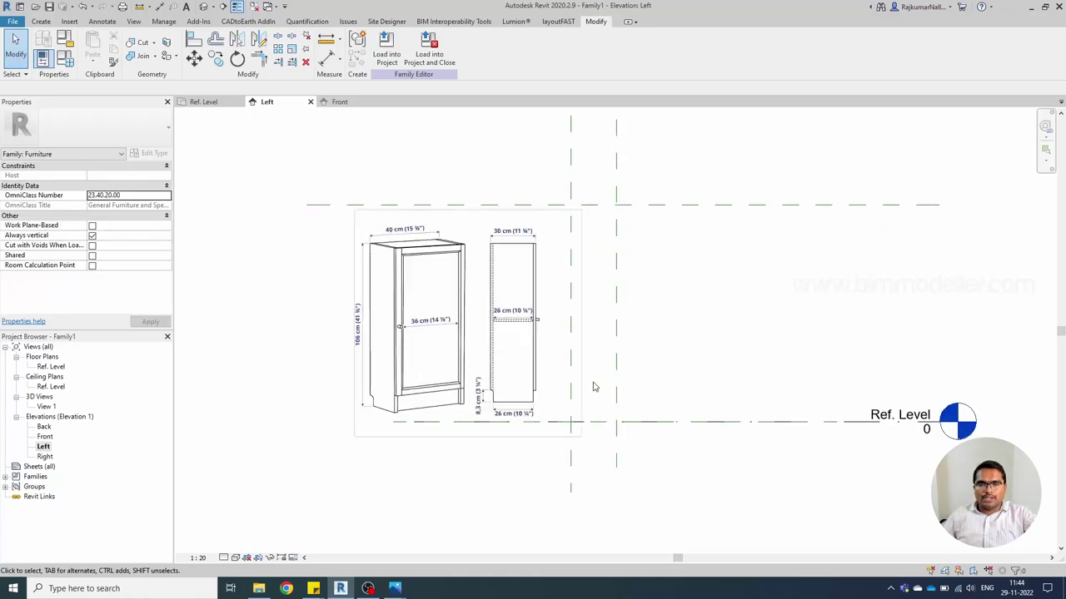
click(537, 372)
scroll(537, 372, up, 2)
scroll(520, 393, down, 1)
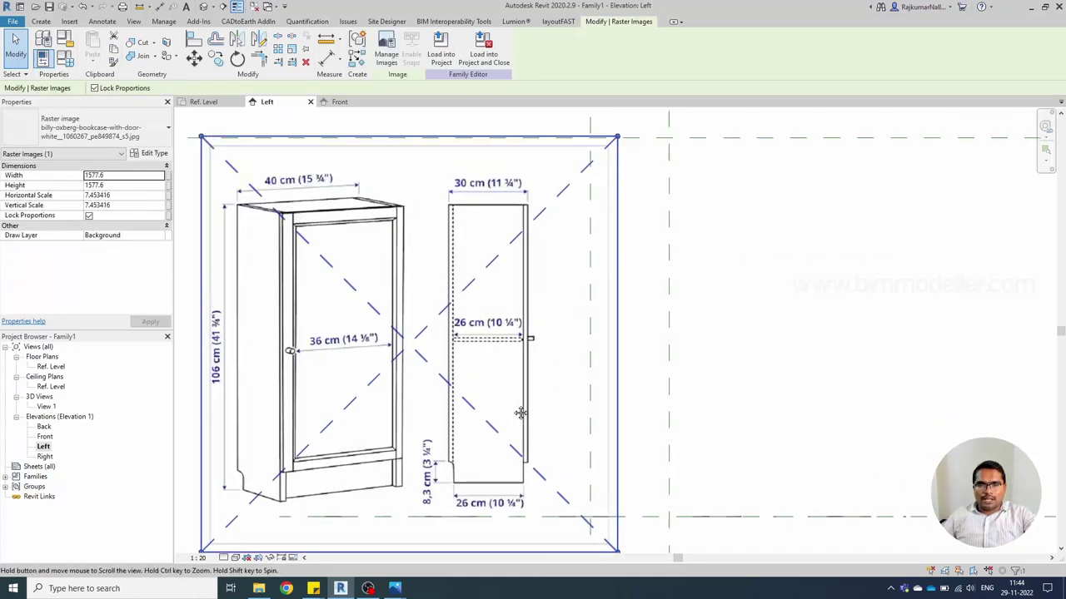
scroll(519, 411, up, 1)
scroll(525, 341, down, 1)
scroll(525, 374, up, 1)
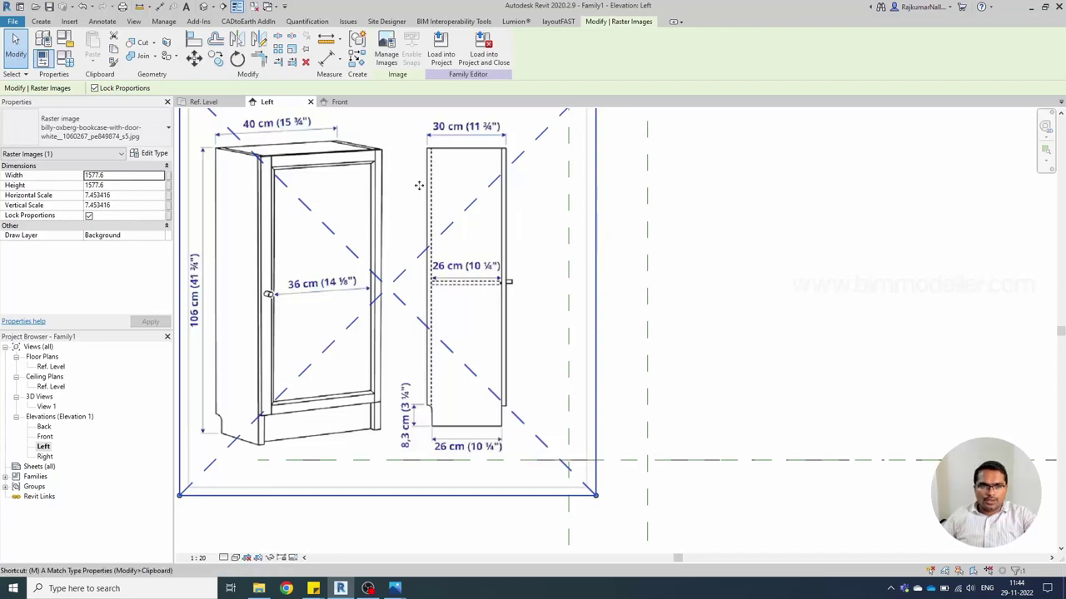
key(m)
key(v)
click(427, 152)
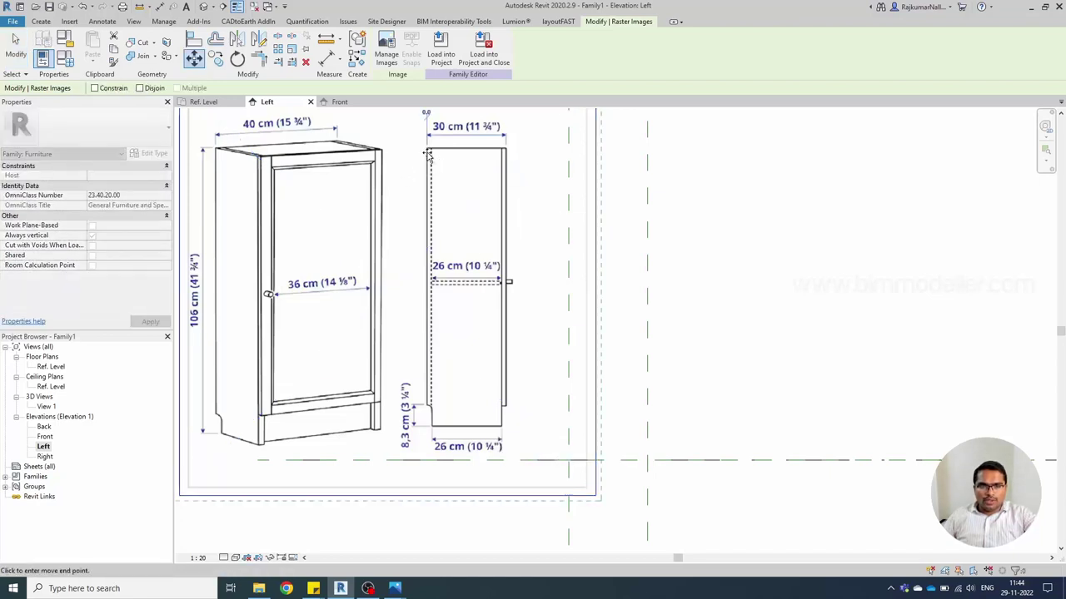
click(569, 159)
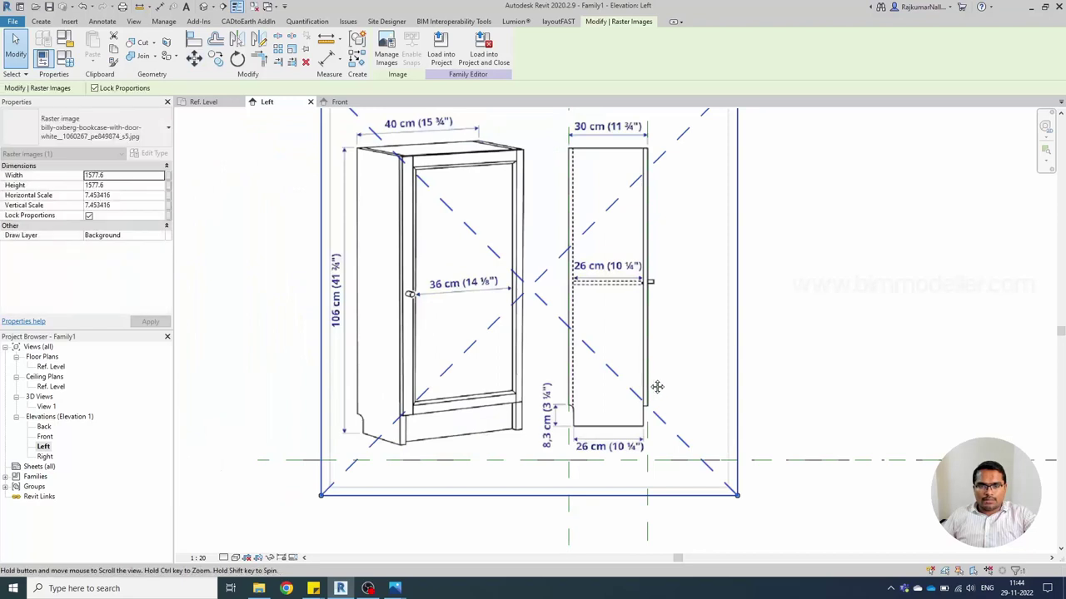
- Nudge the picture down until its base rests on the Ref. Level line
middle_drag(631, 481, 649, 427)
key(Down)
key(Down)
key(Down)
key(Down)
key(Down)
key(Down)
key(Down)
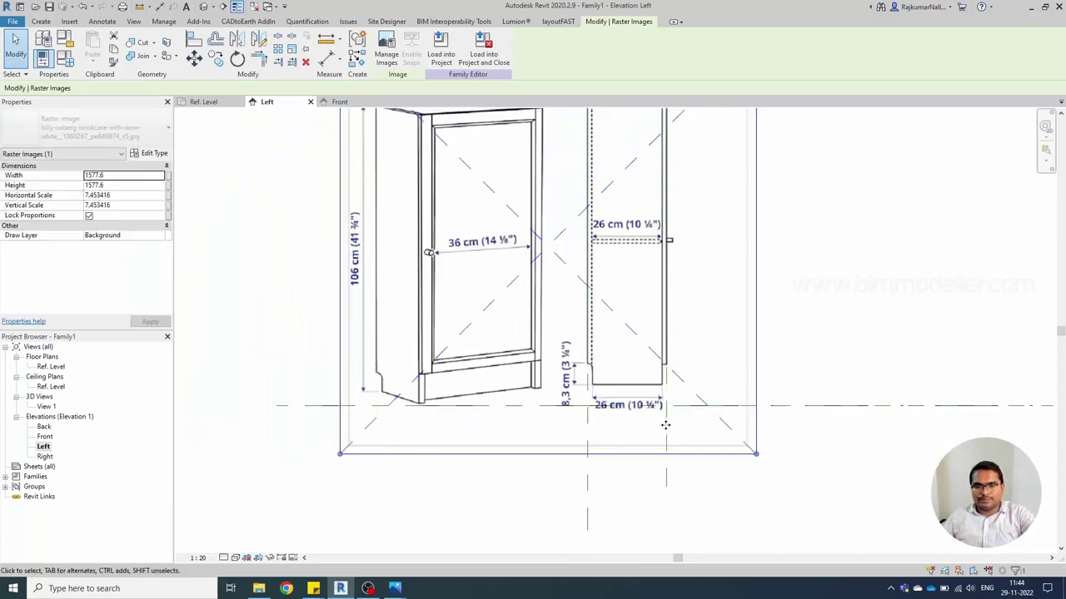
key(Down)
key(Down)
key(Down)
key(Down)
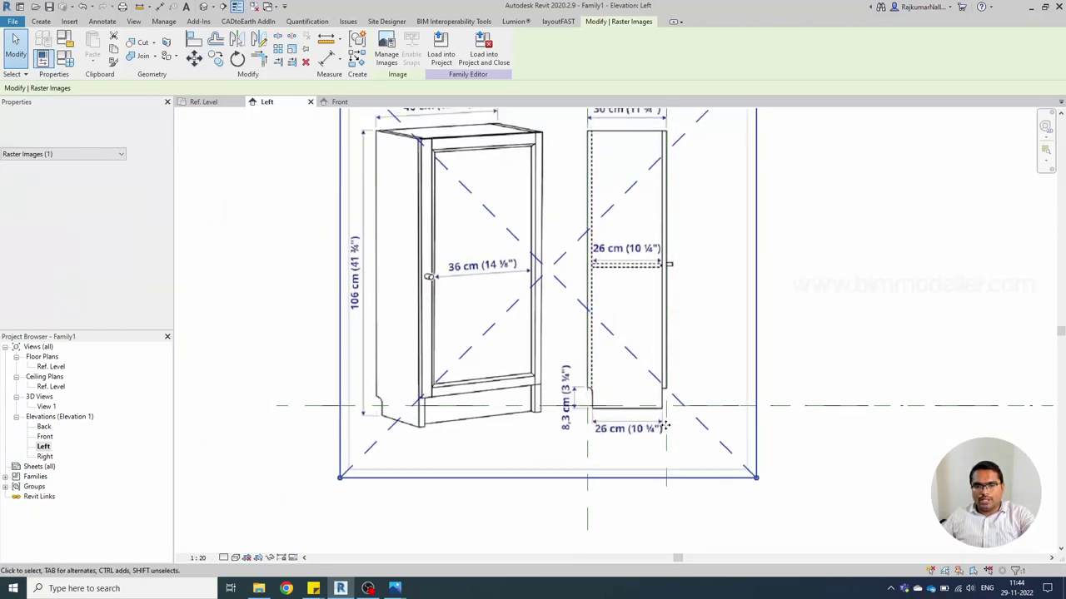
key(Up)
scroll(651, 423, up, 3)
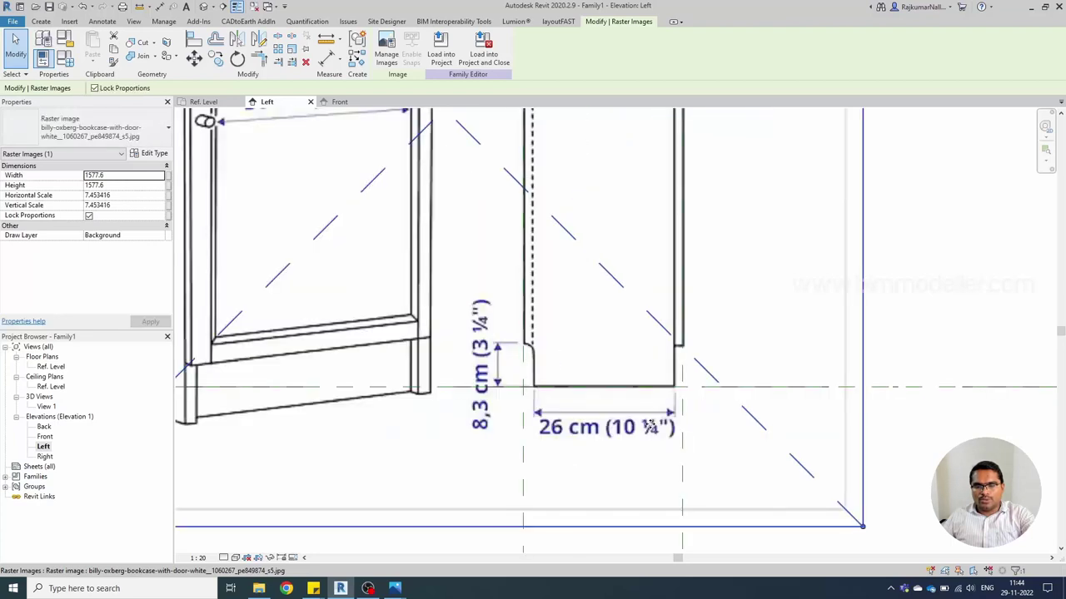
scroll(637, 420, up, 2)
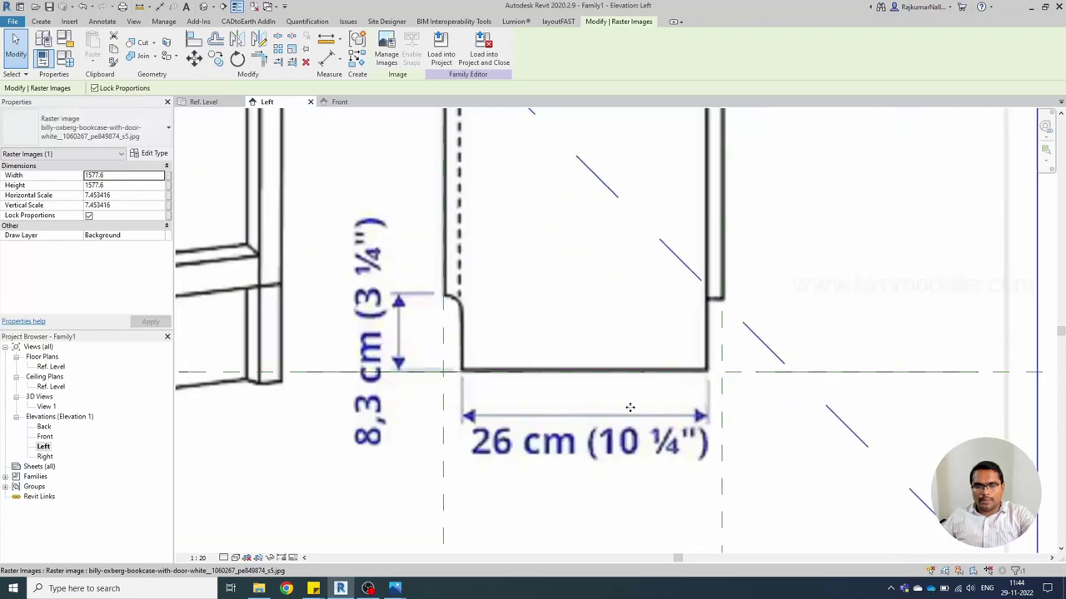
scroll(630, 408, up, 2)
scroll(631, 408, down, 6)
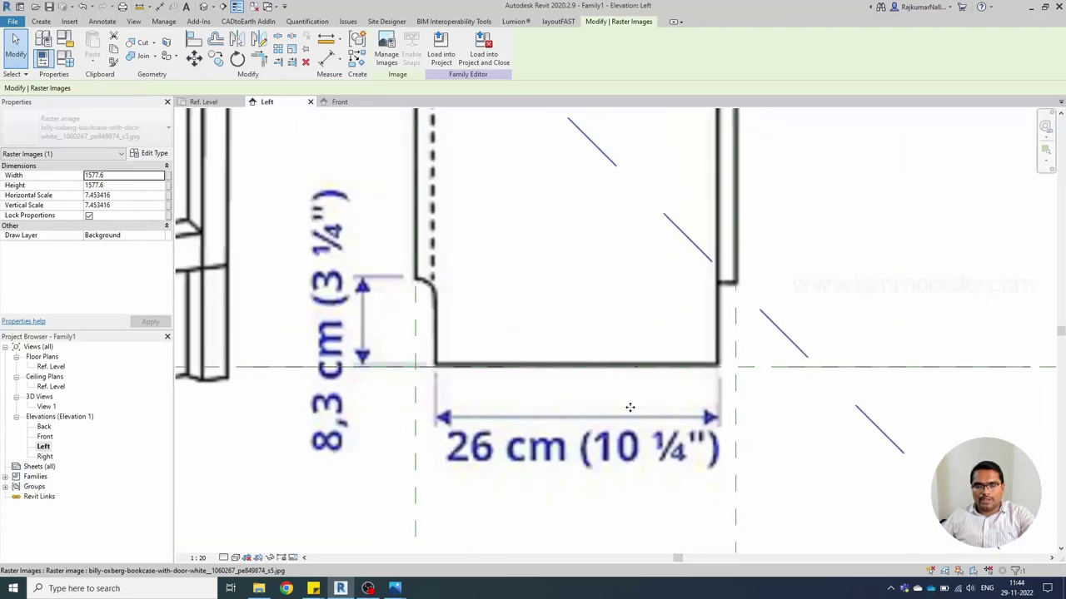
scroll(637, 304, up, 4)
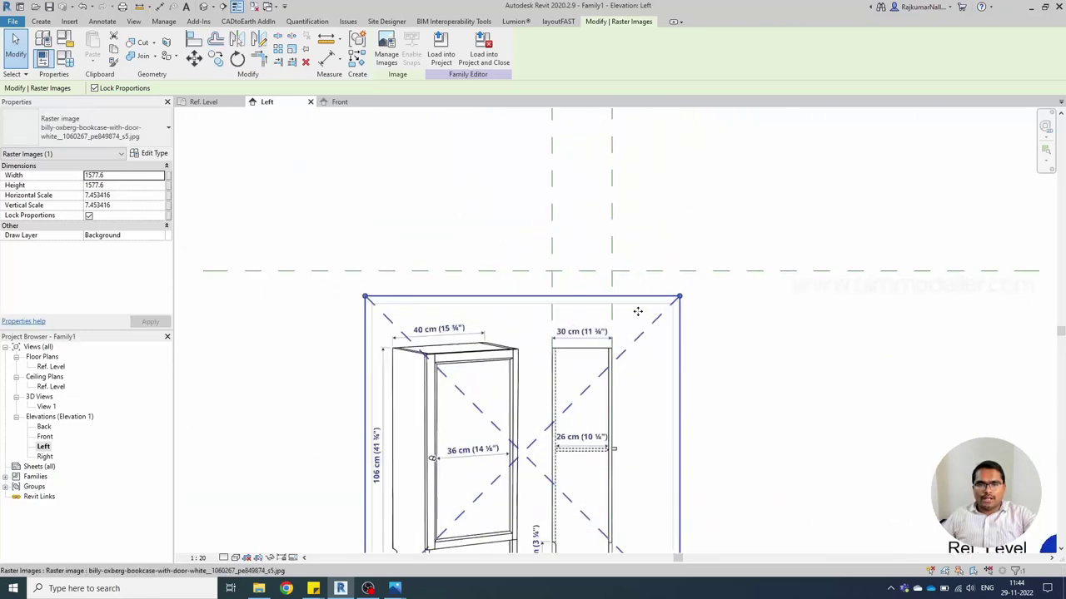
key(Escape)
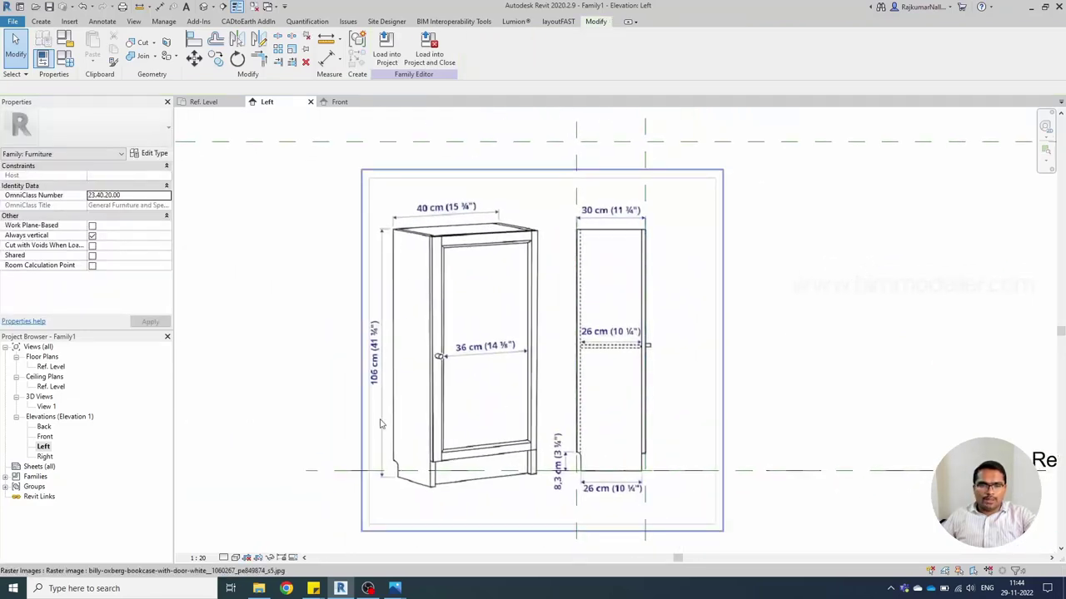
- Move the top reference plane down to 106 cm (1060) above Ref. Level
scroll(412, 399, down, 2)
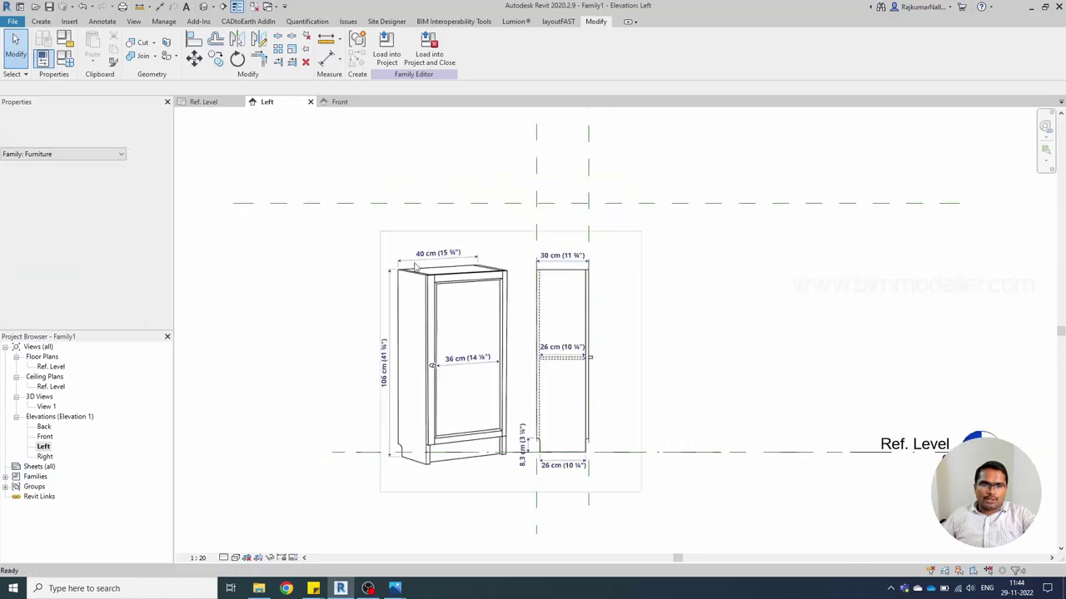
click(249, 203)
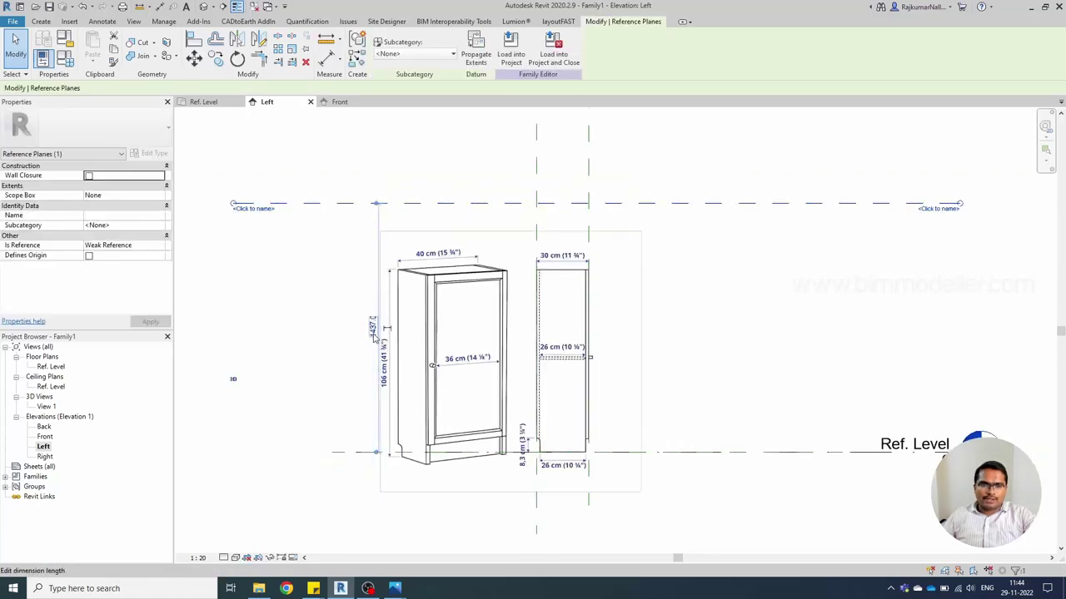
click(374, 329)
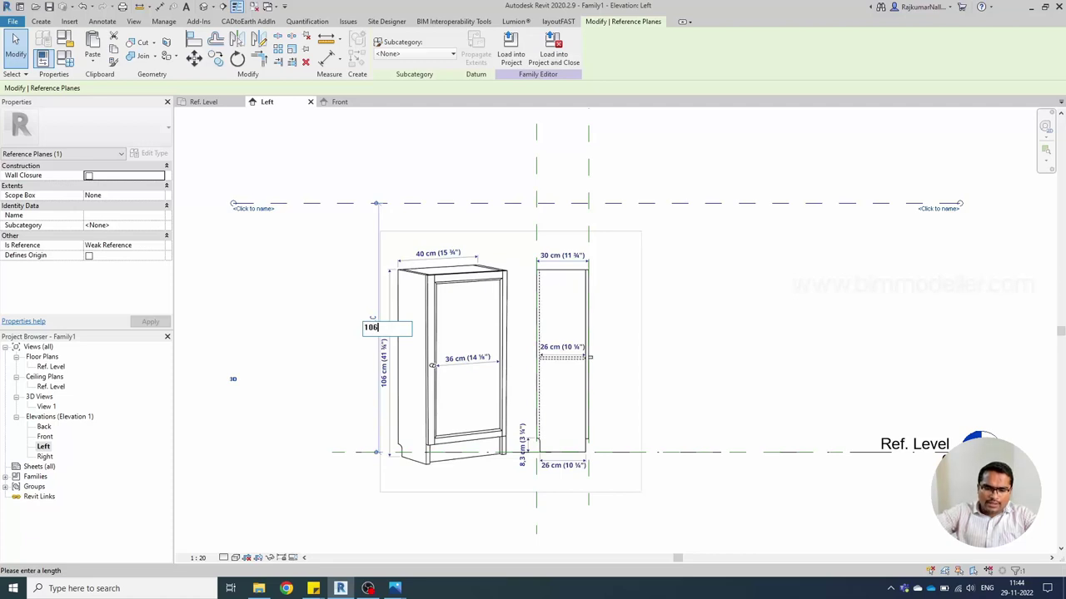
key(Return)
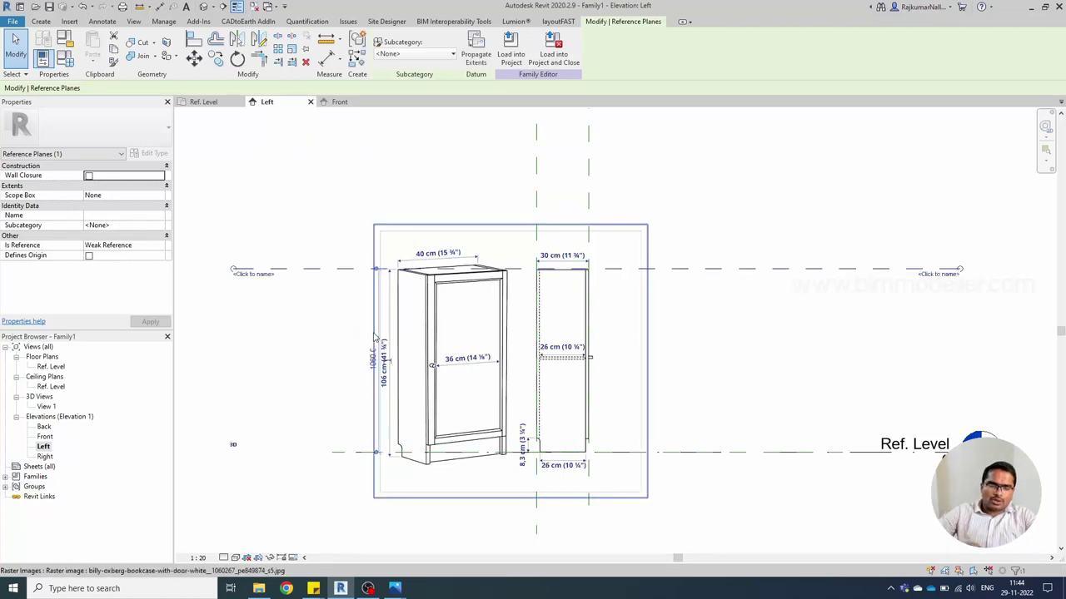
key(Escape)
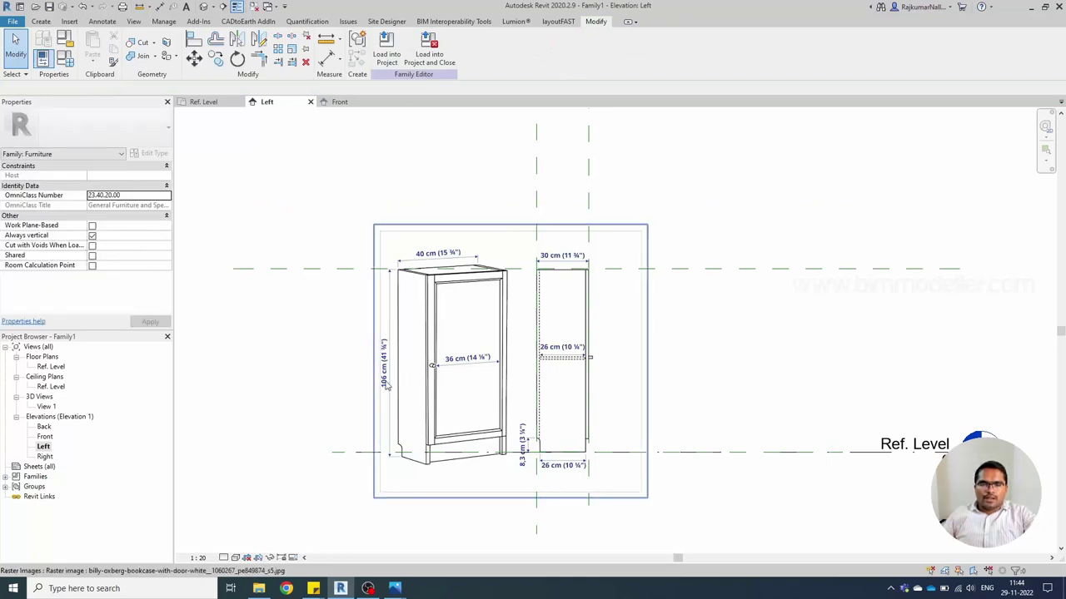
scroll(586, 418, up, 2)
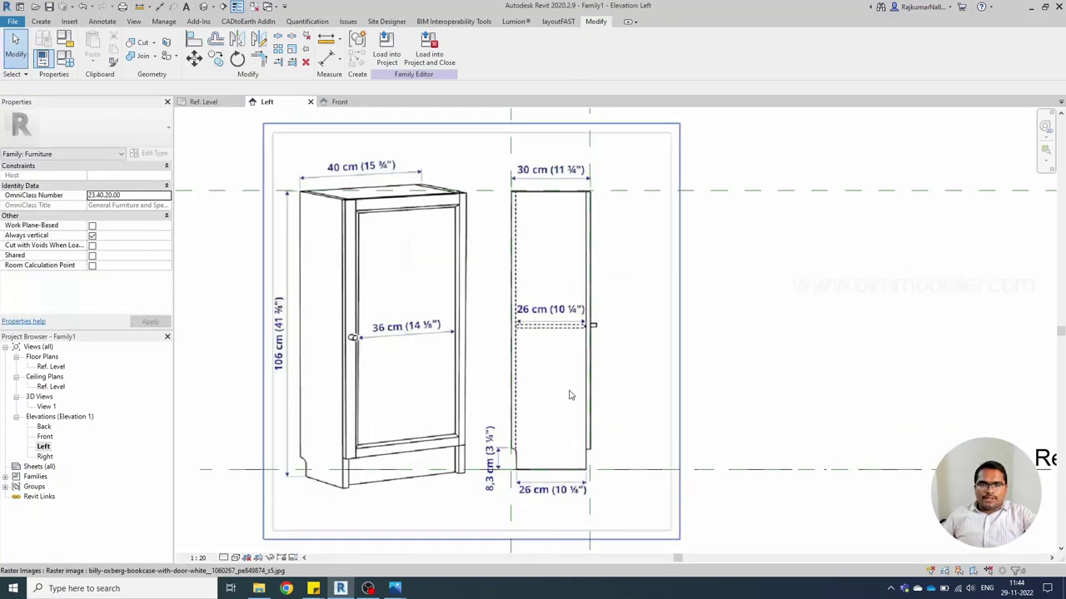
- Start a new solid extrusion sketch from the Create tab
click(43, 23)
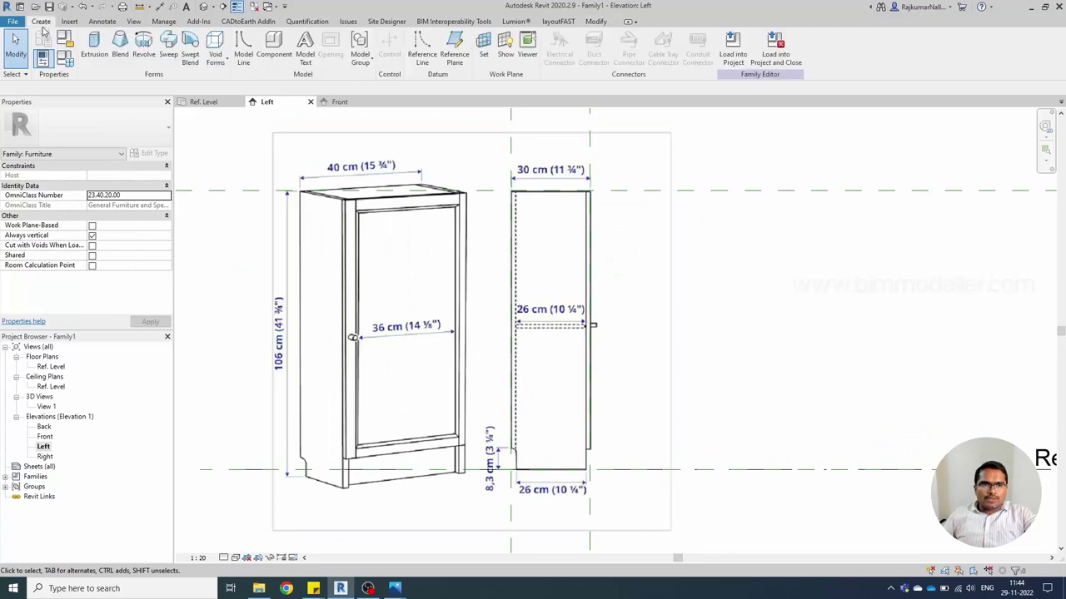
click(96, 58)
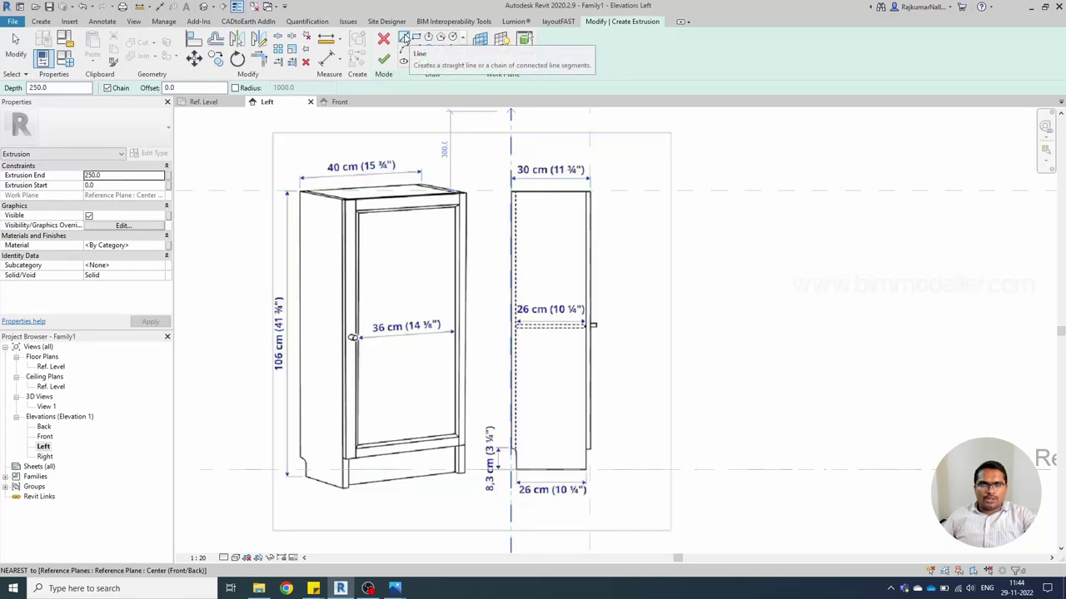
- Trace the side view's outline with chained sketch lines, from the top corners down to the step
scroll(518, 447, up, 5)
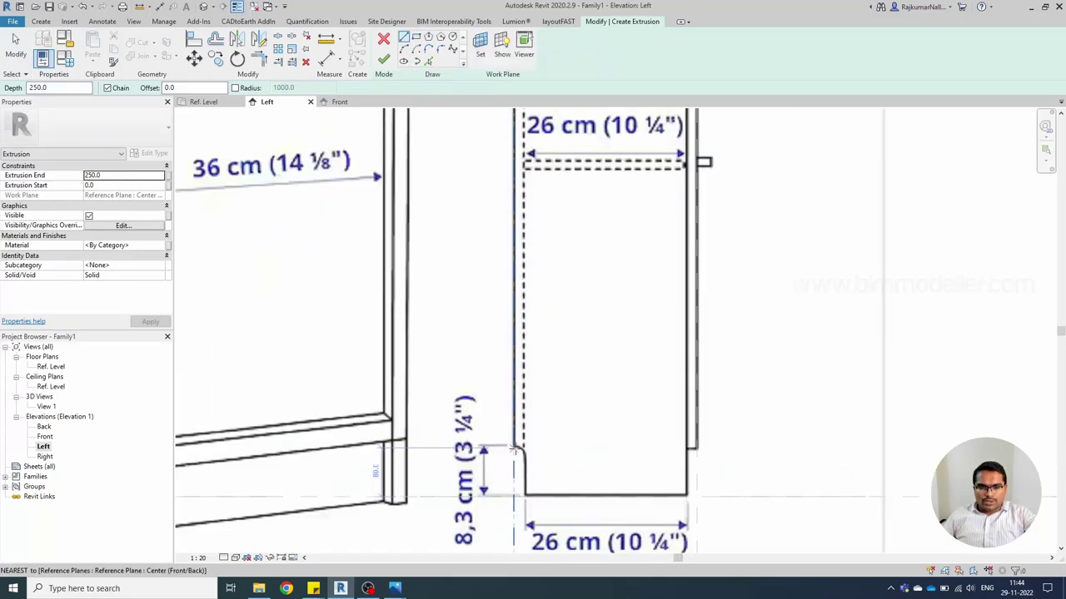
scroll(516, 449, down, 5)
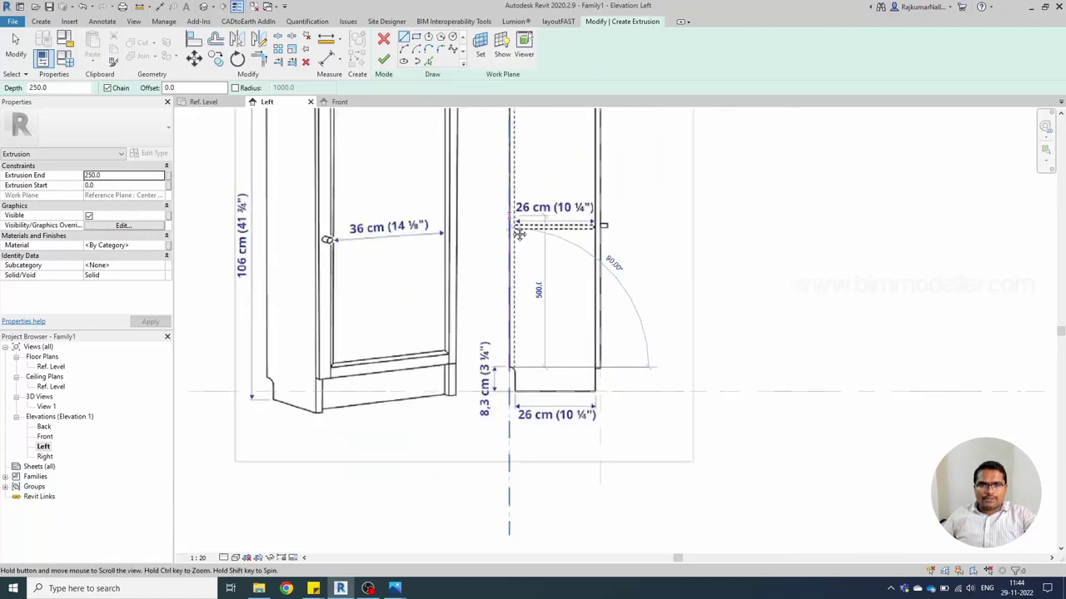
scroll(523, 218, up, 5)
scroll(522, 218, up, 4)
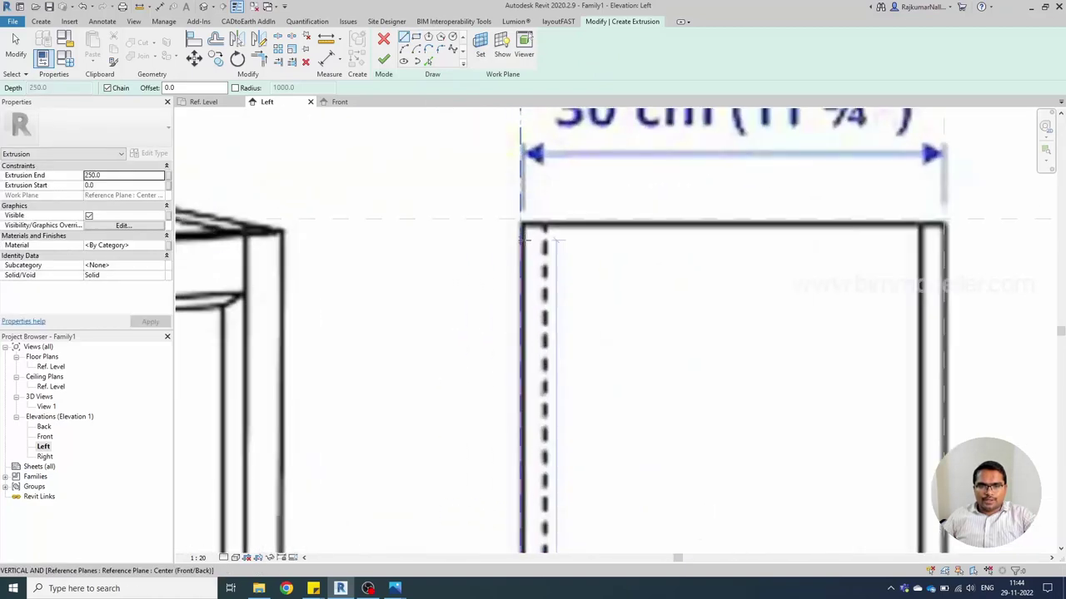
click(520, 219)
scroll(520, 219, down, 3)
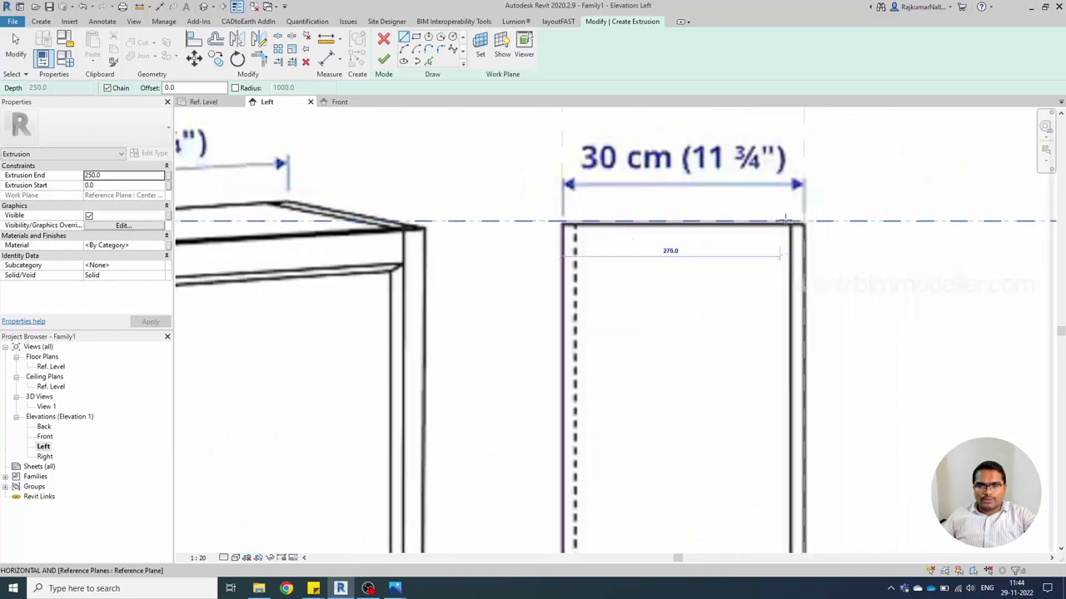
scroll(790, 223, up, 3)
scroll(790, 221, up, 3)
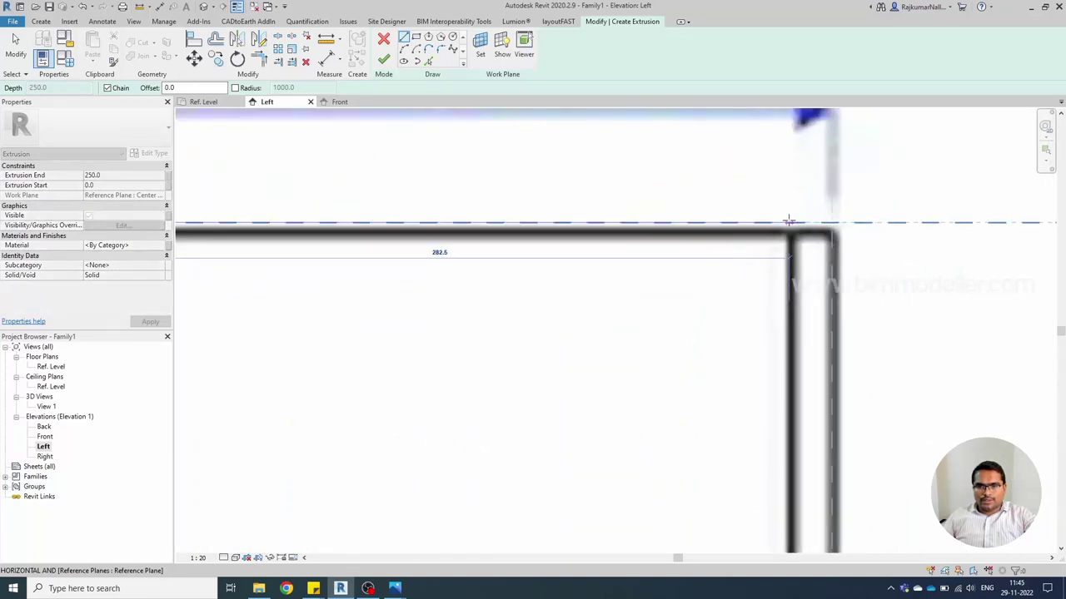
click(789, 222)
scroll(799, 262, down, 3)
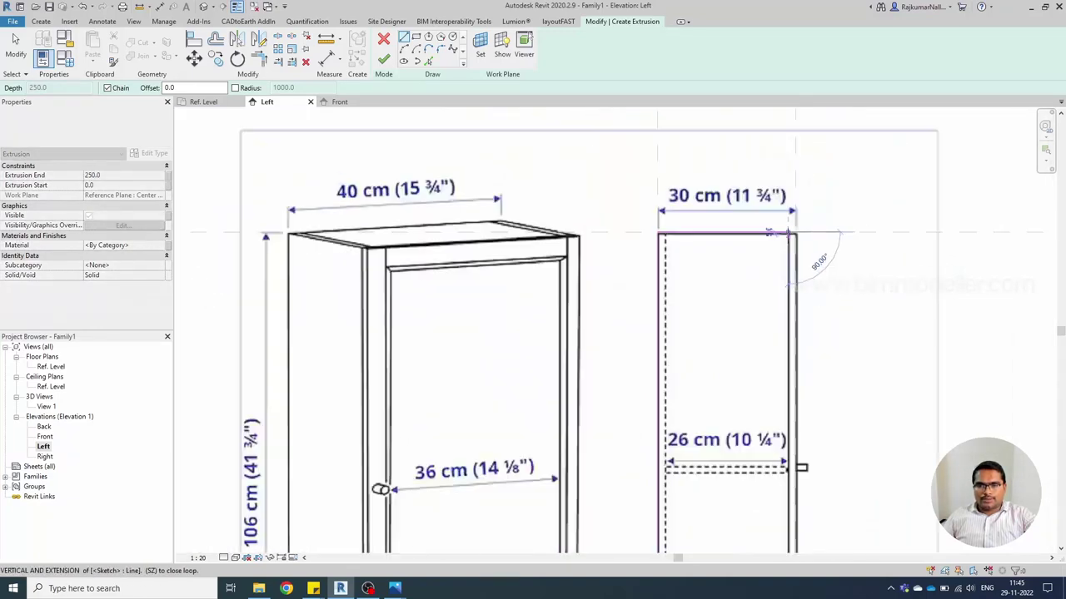
middle_drag(799, 385, 783, 199)
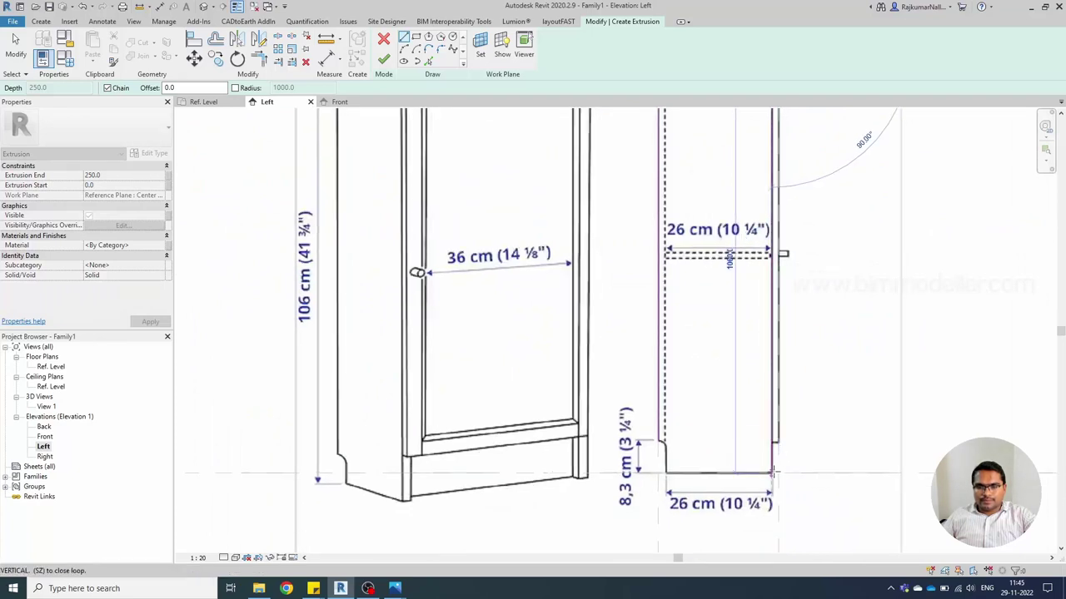
scroll(778, 447, up, 3)
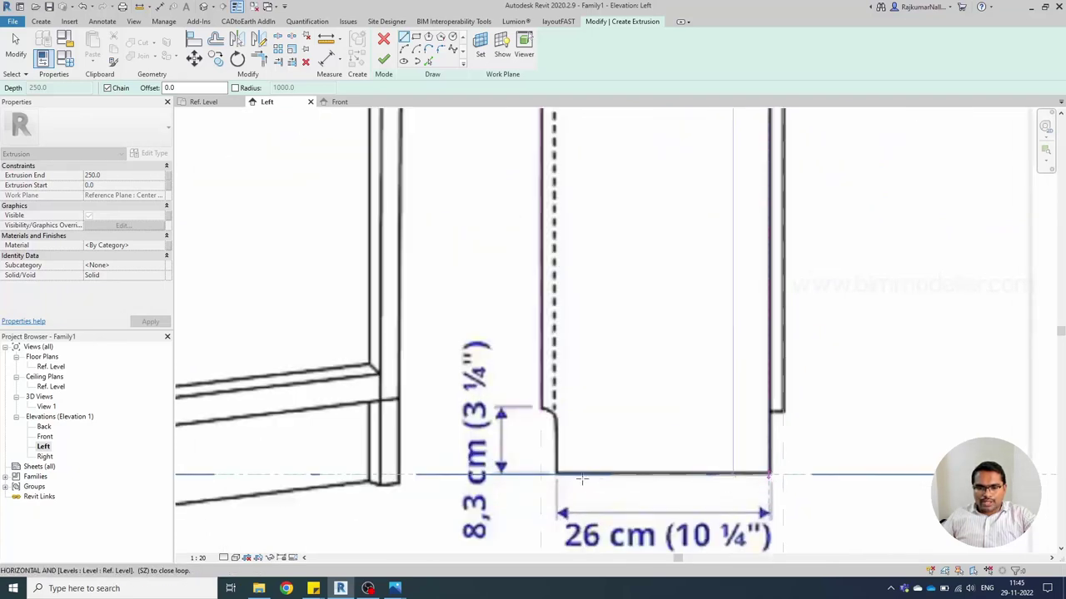
click(554, 475)
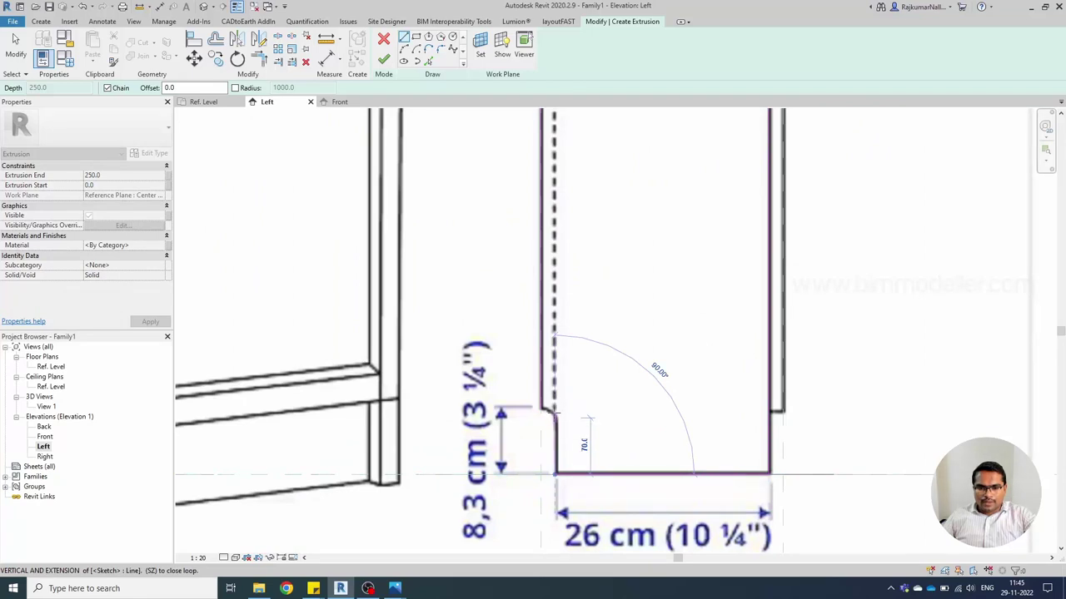
click(554, 408)
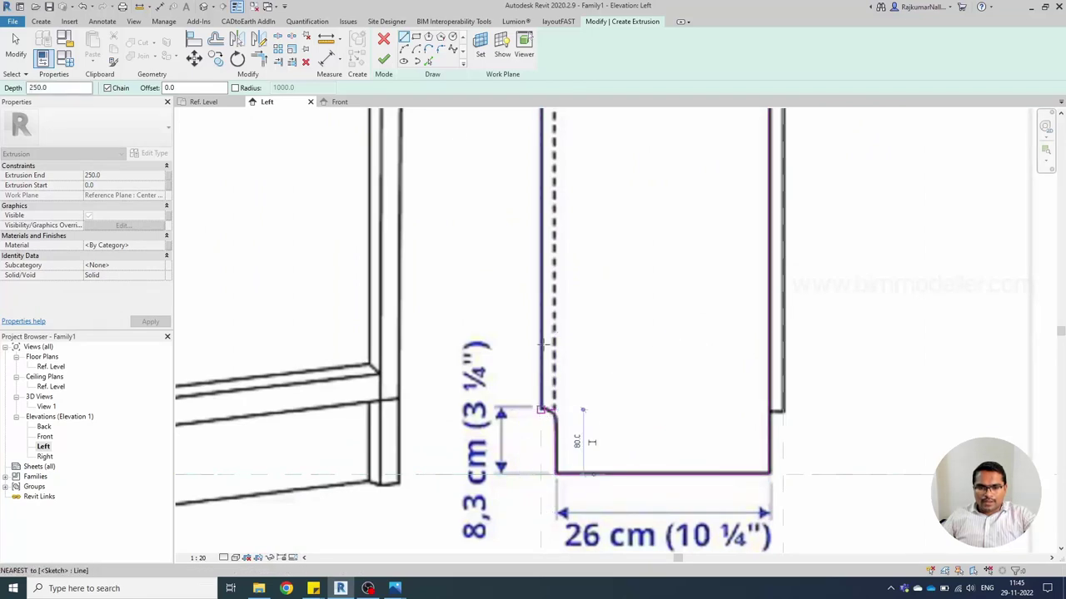
key(Escape)
key(Escape)
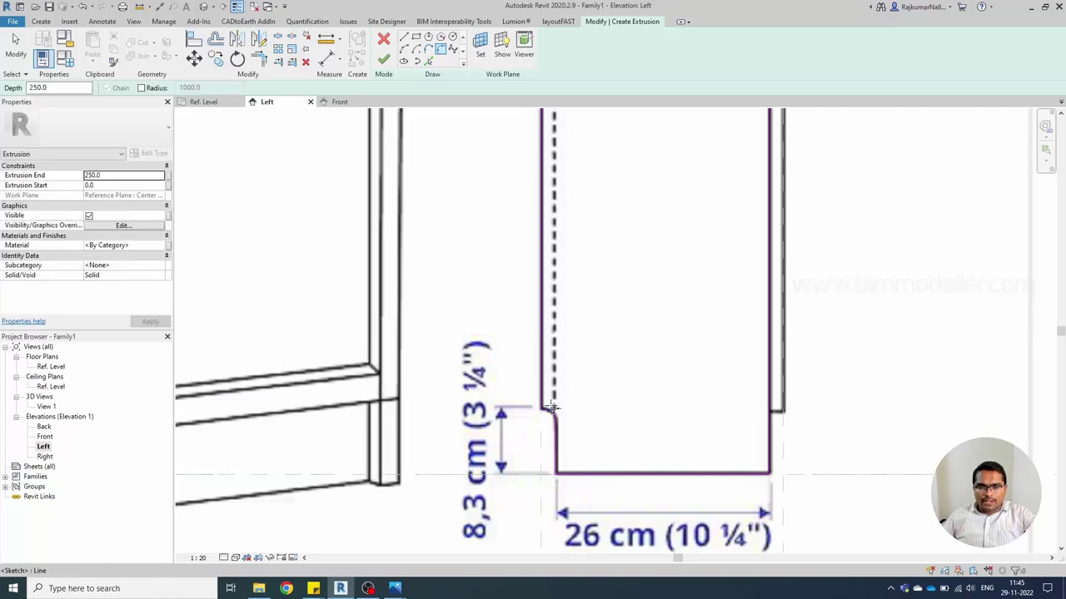
- Round the toe-kick step corner with a fillet arc and reframe the whole profile
scroll(553, 411, up, 5)
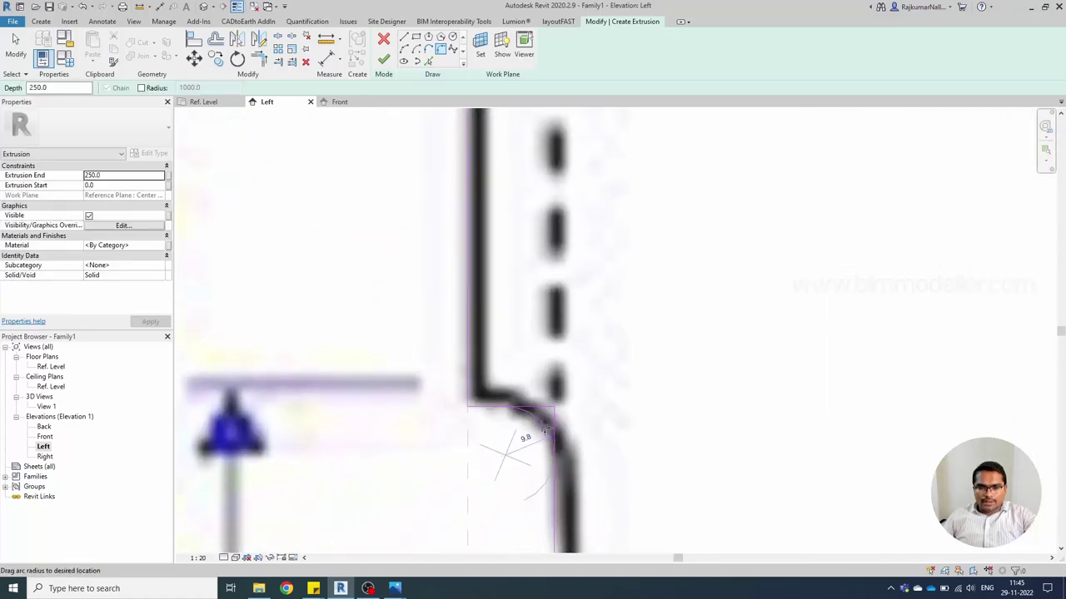
click(542, 430)
scroll(549, 437, down, 4)
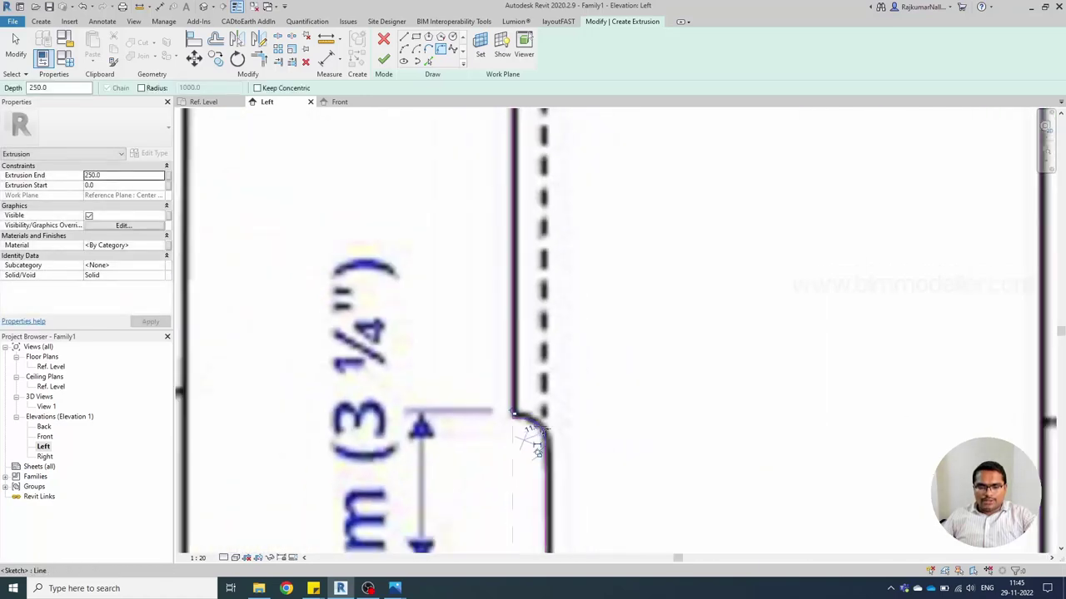
key(Escape)
scroll(578, 455, down, 4)
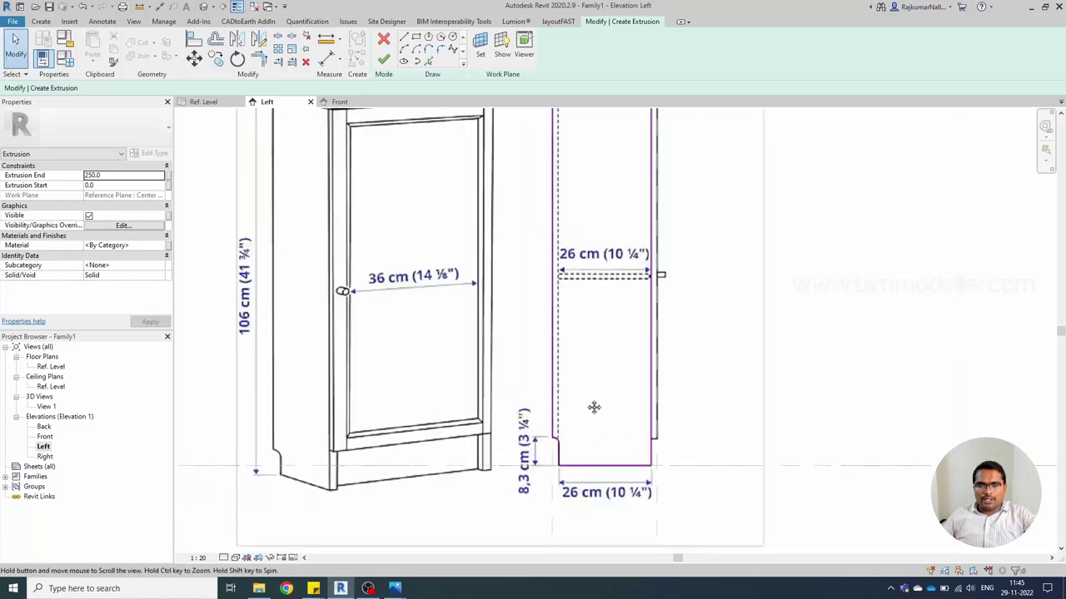
mouse_move(591, 407)
middle_down()
mouse_move(566, 442)
mouse_move(566, 407)
middle_up()
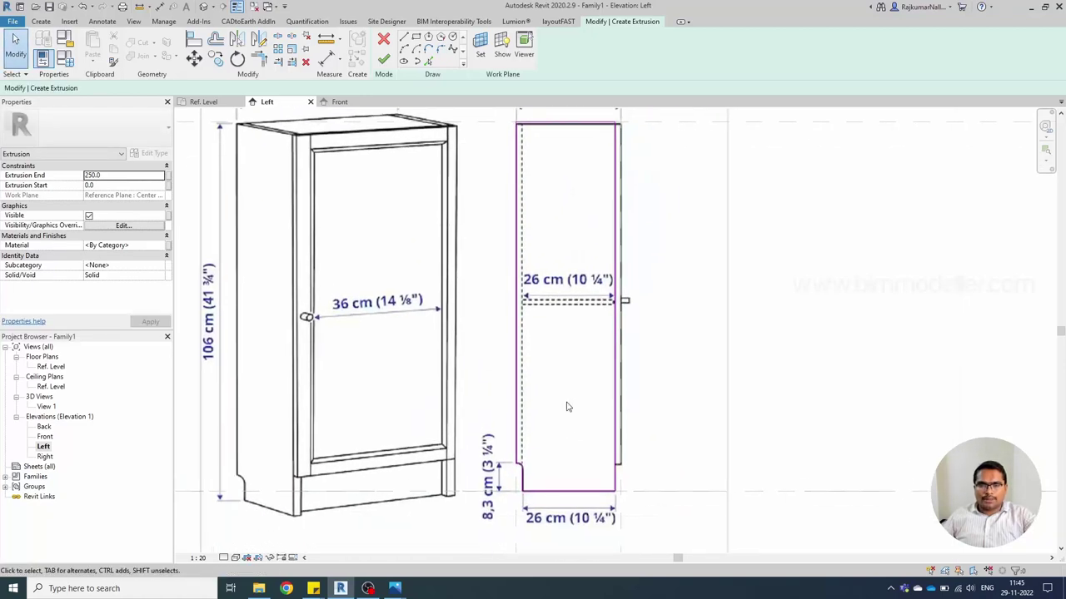
middle_drag(637, 406, 654, 449)
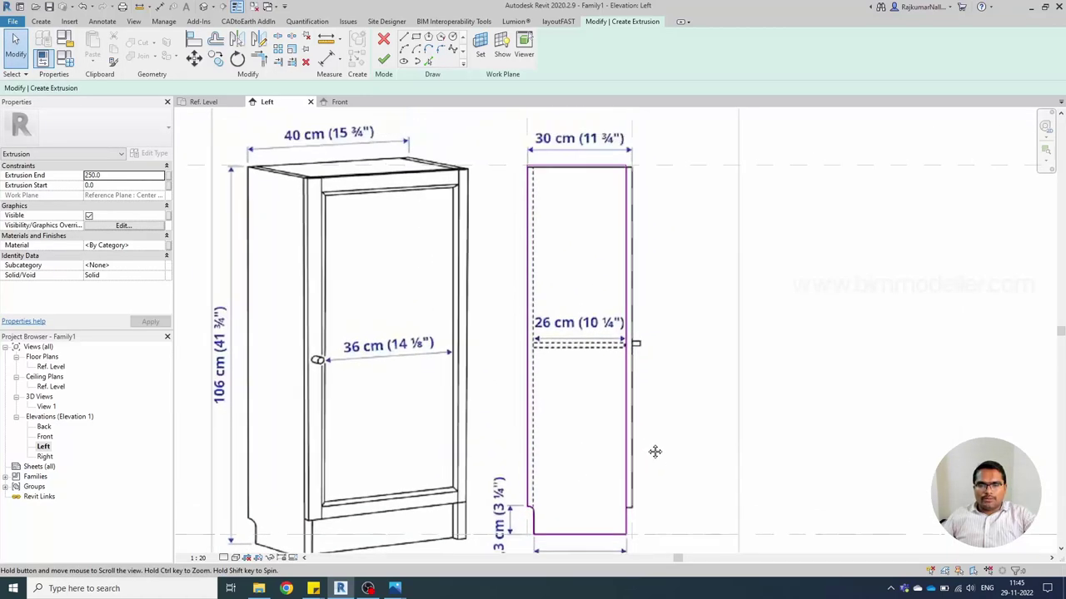
middle_drag(626, 229, 625, 266)
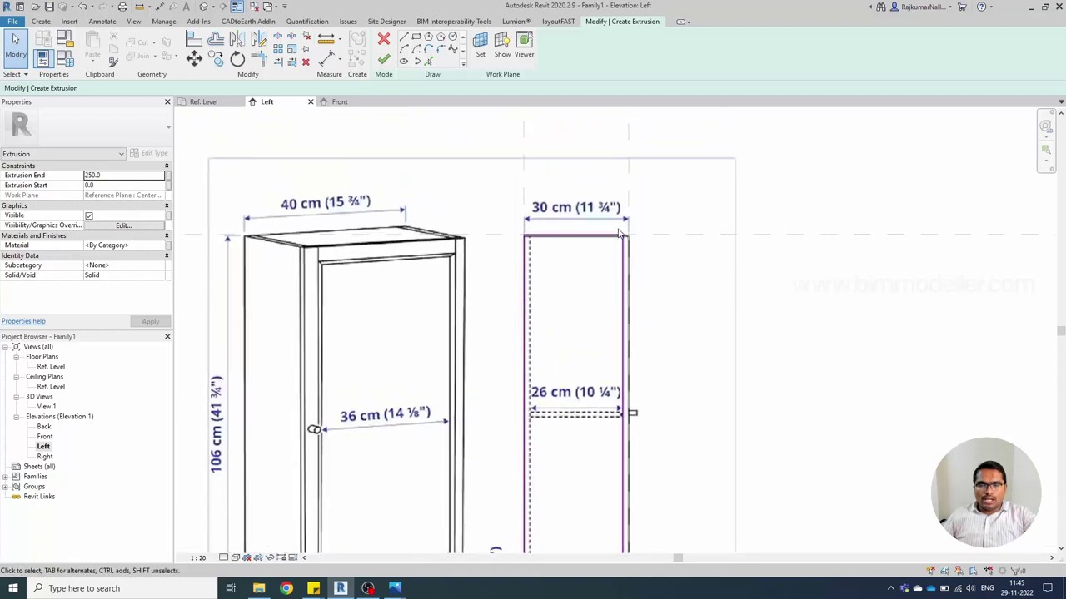
scroll(622, 241, up, 3)
scroll(620, 268, up, 2)
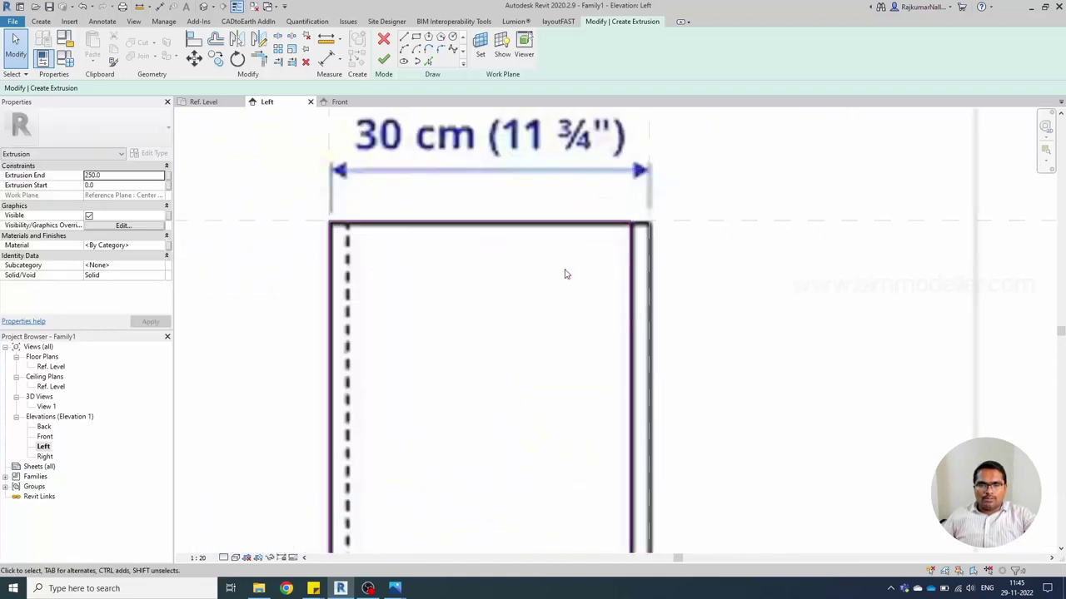
middle_drag(563, 274, 578, 302)
- Place an 18 aligned dimension across the top of the panel sketch
scroll(433, 301, down, 2)
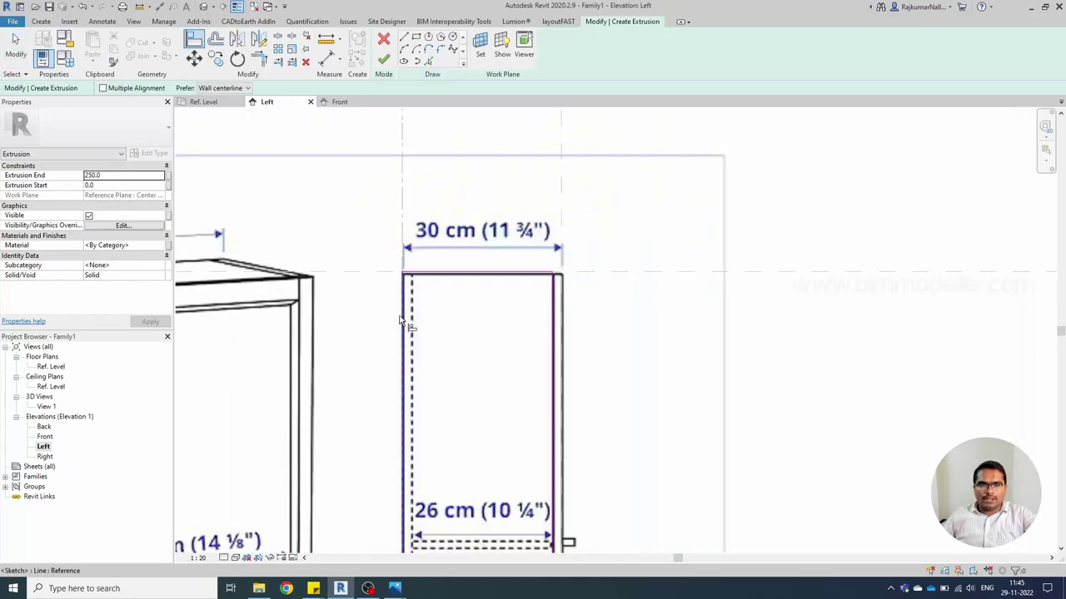
middle_drag(596, 351, 706, 296)
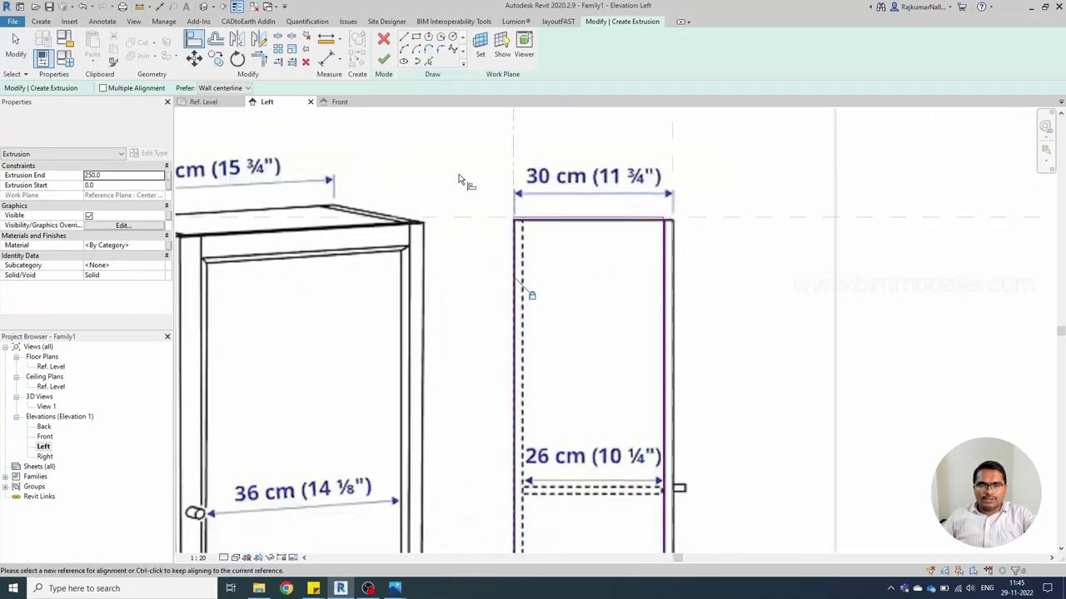
click(481, 219)
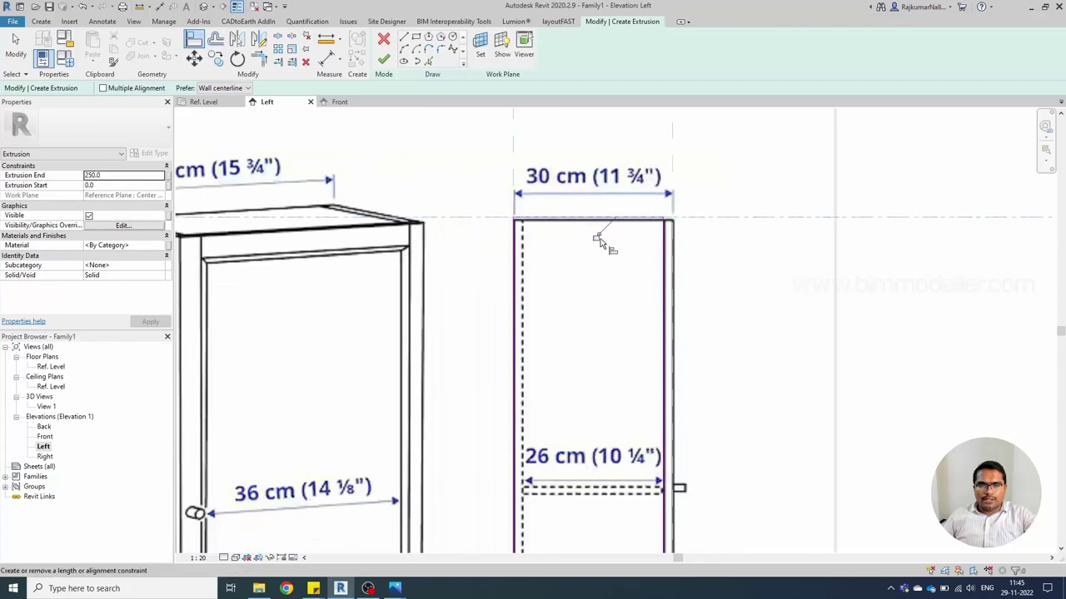
key(Escape)
key(d)
key(i)
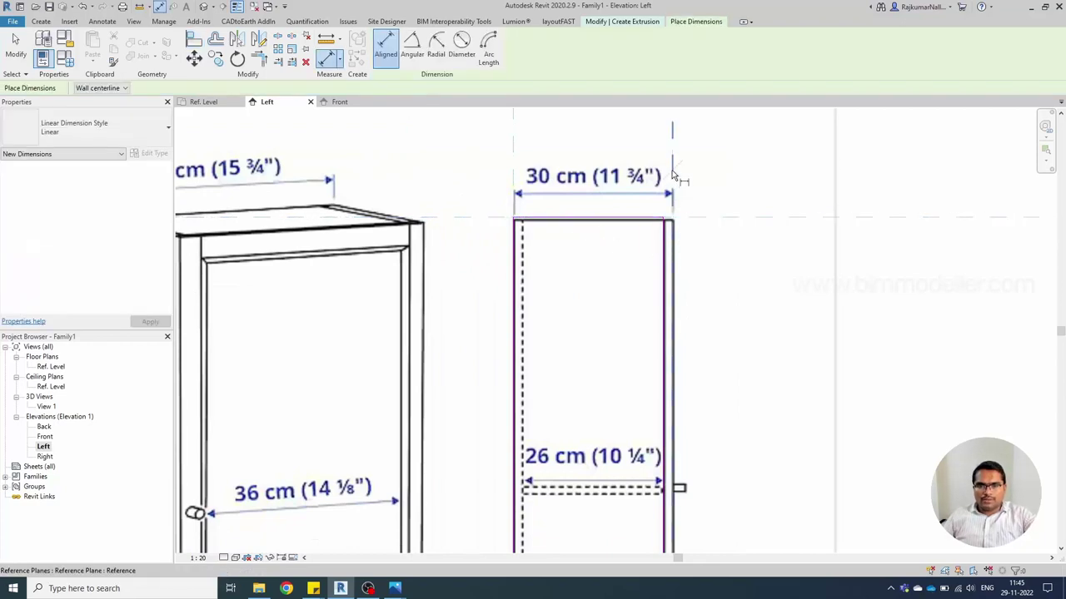
middle_drag(664, 158, 661, 264)
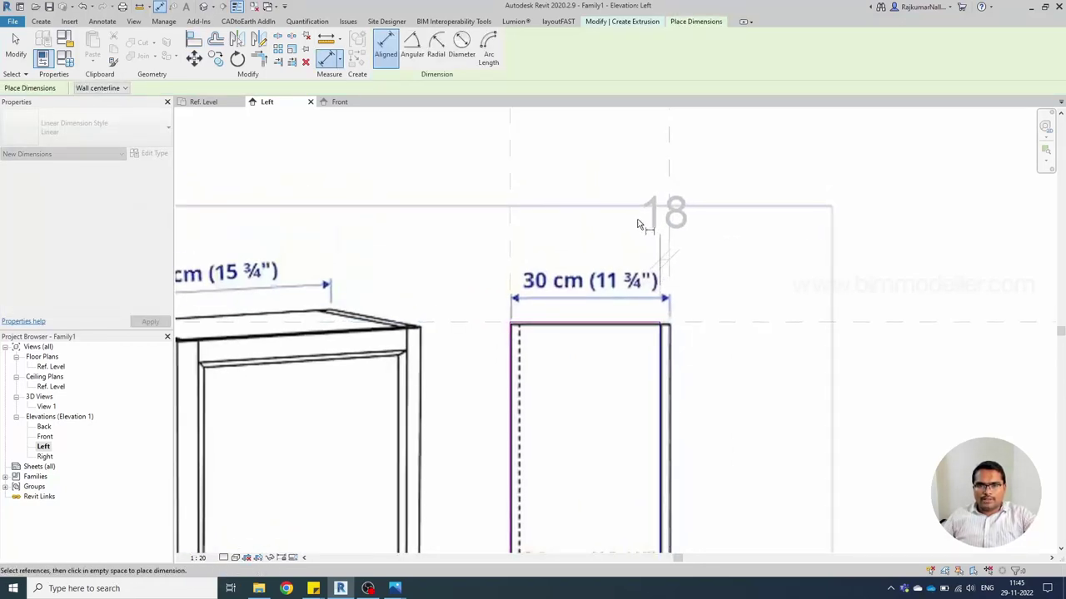
click(665, 226)
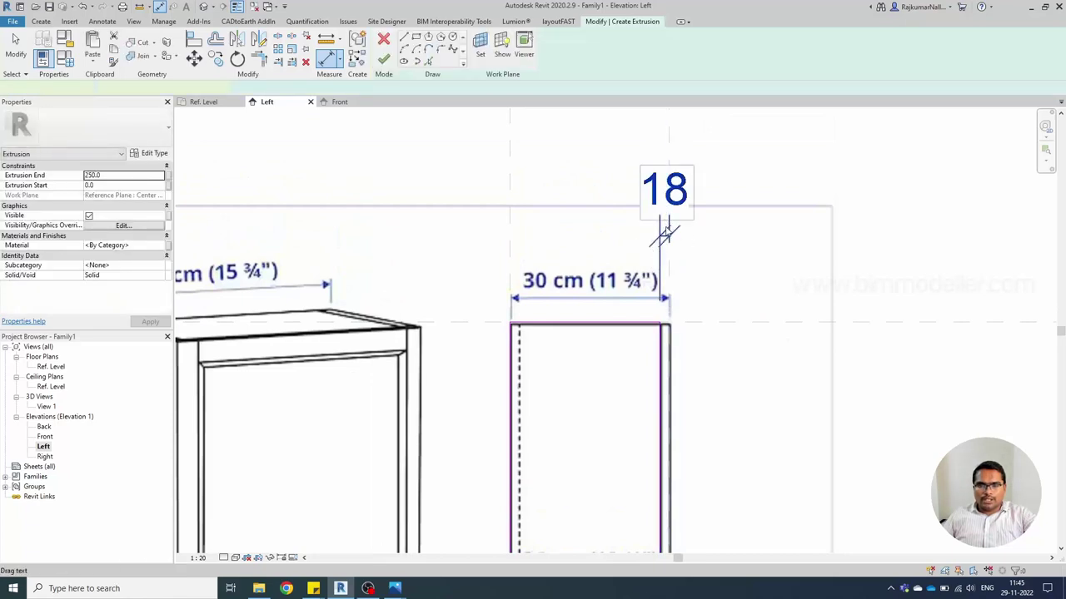
scroll(666, 220, down, 3)
key(Escape)
key(Escape)
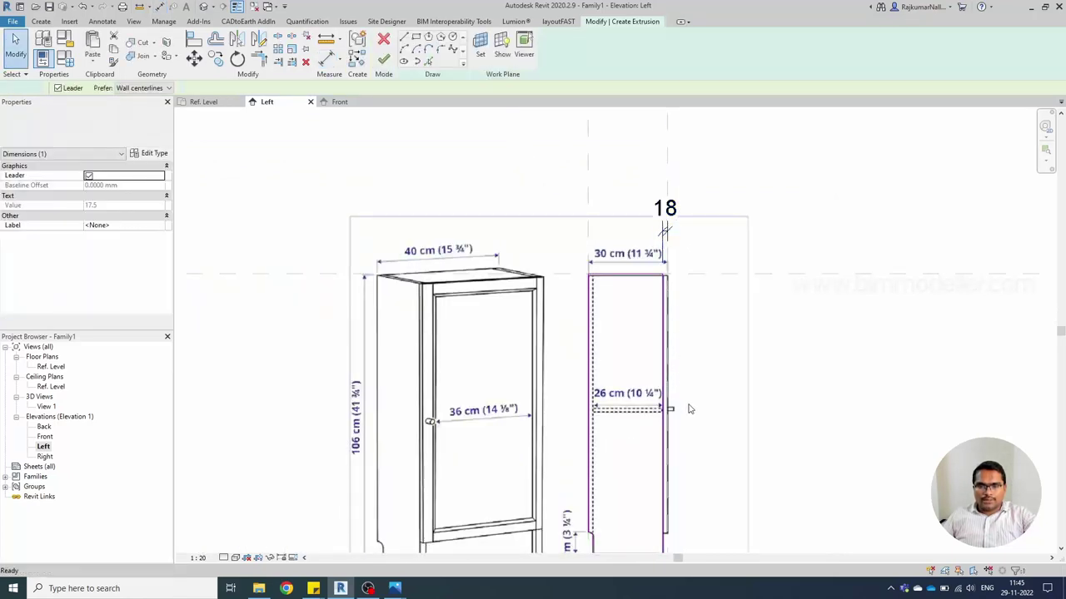
- Add the 17 dimension at the bottom of the sketch and recentre the cabinet drawing
middle_drag(727, 403, 744, 266)
scroll(688, 418, up, 3)
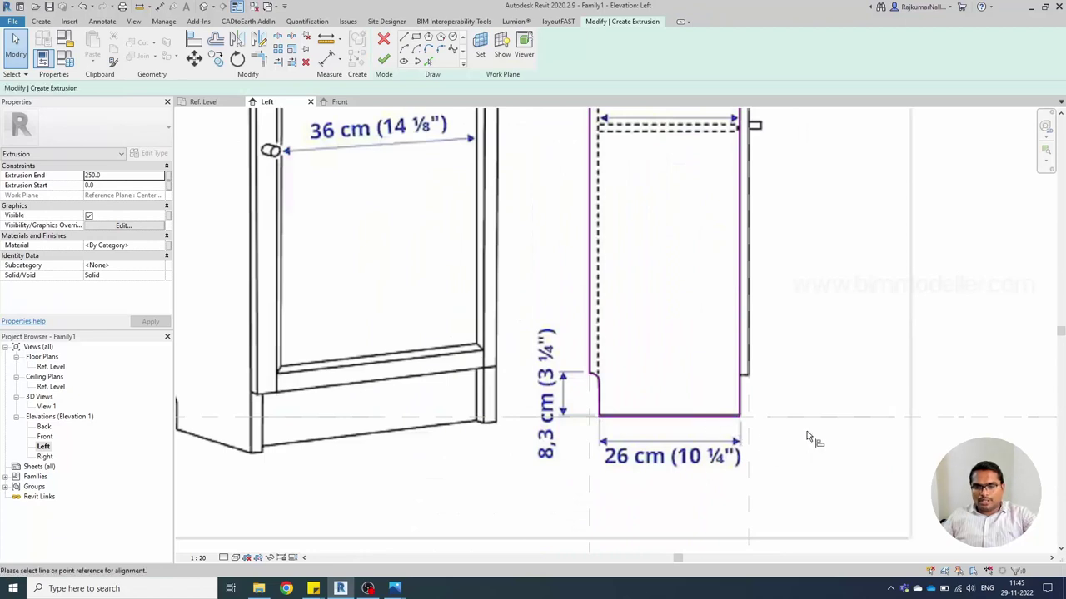
key(l)
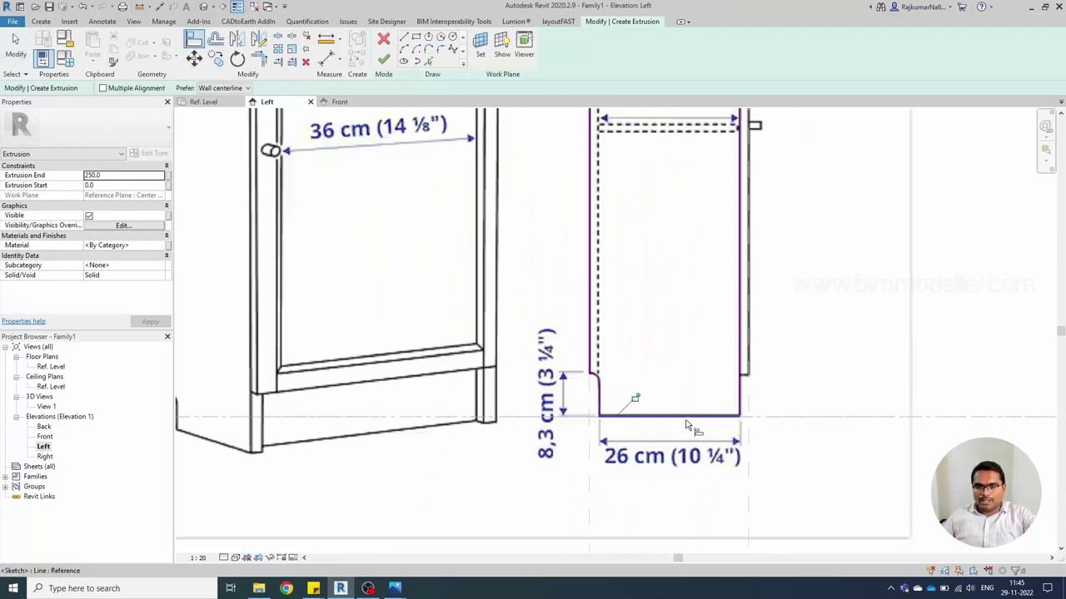
key(Escape)
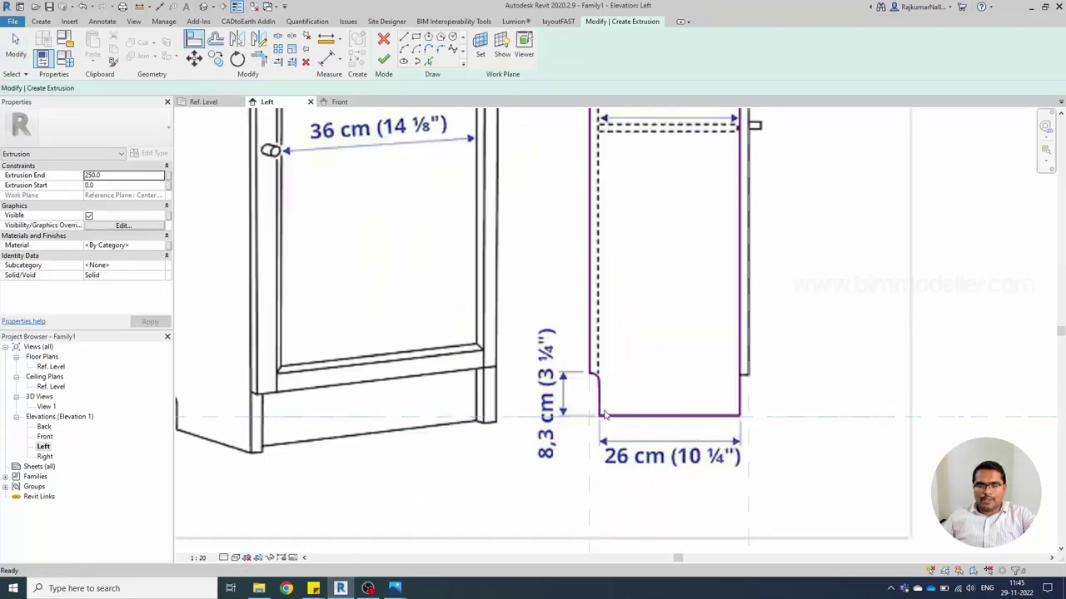
scroll(605, 417, up, 4)
key(d)
key(i)
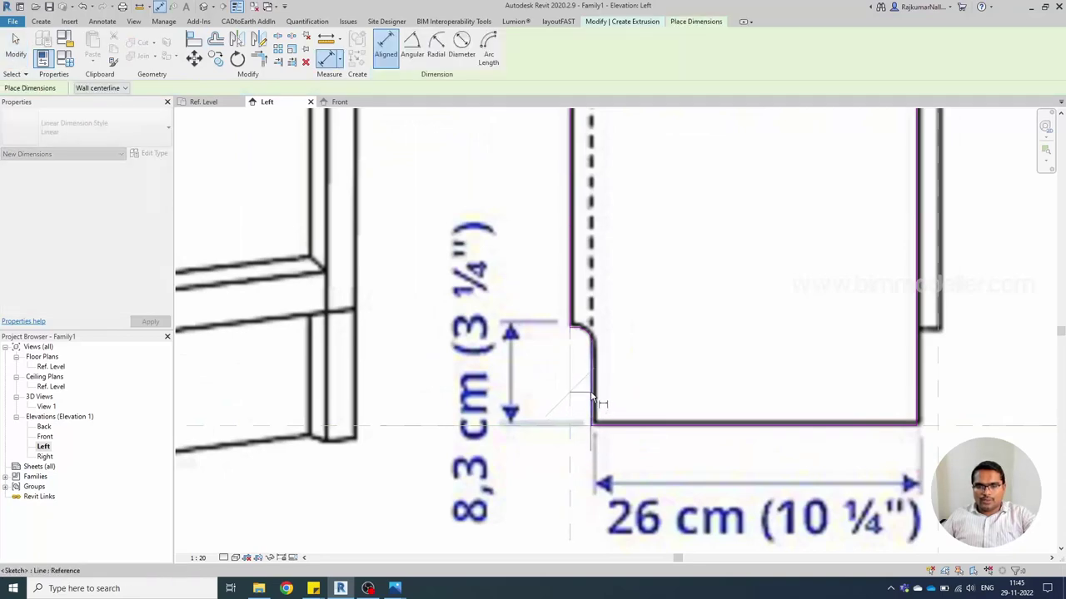
scroll(533, 416, down, 5)
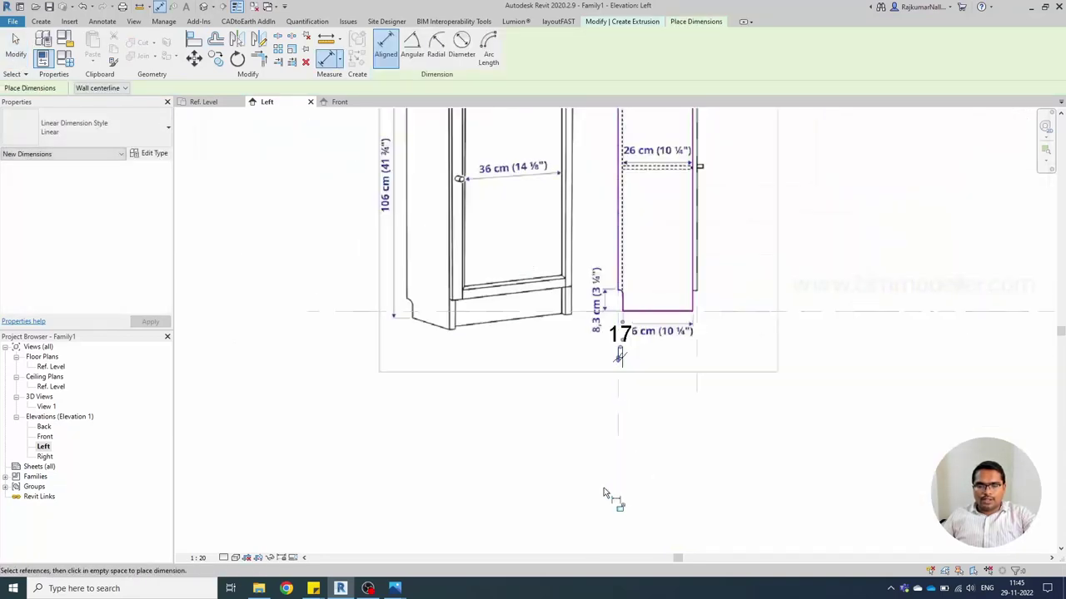
key(Escape)
middle_drag(660, 341, 583, 452)
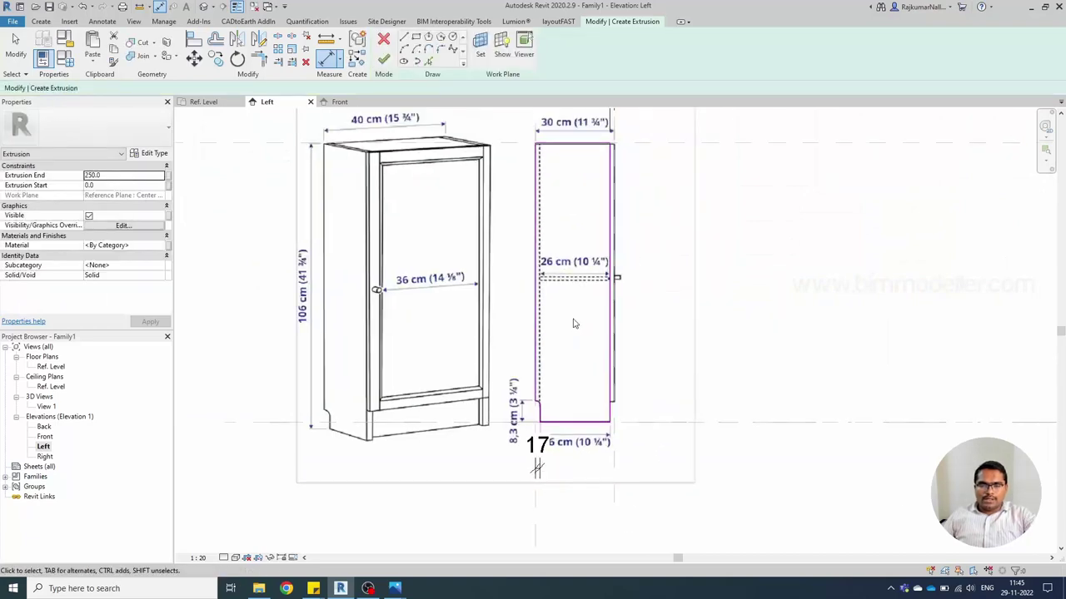
scroll(574, 330, up, 2)
scroll(582, 316, down, 2)
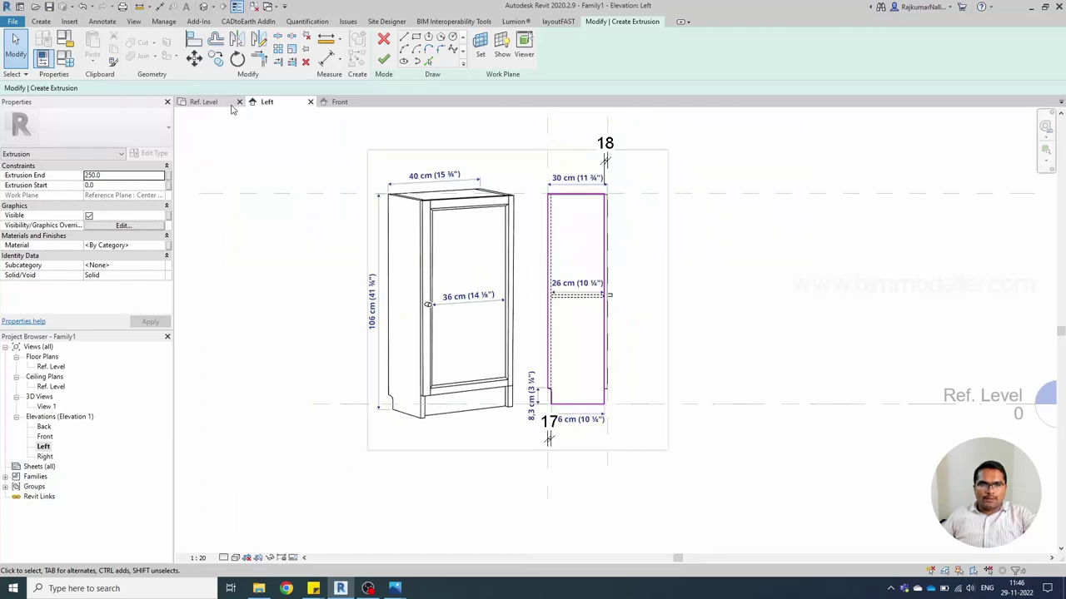
- Set the extrusion's work plane to the left reference plane, picked in the Ref. Level plan
click(216, 103)
scroll(553, 333, up, 2)
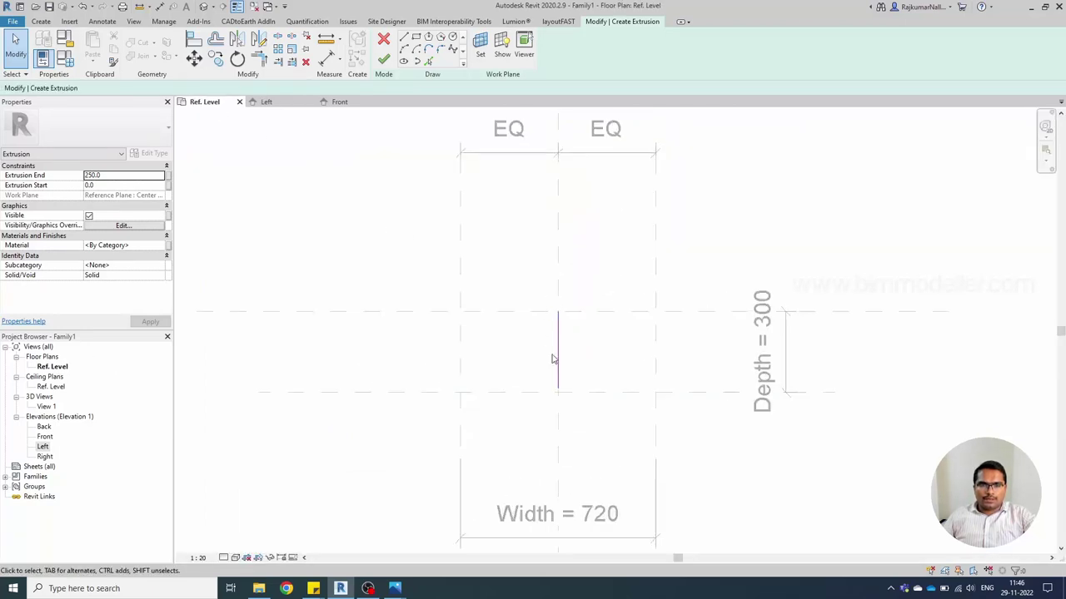
click(482, 53)
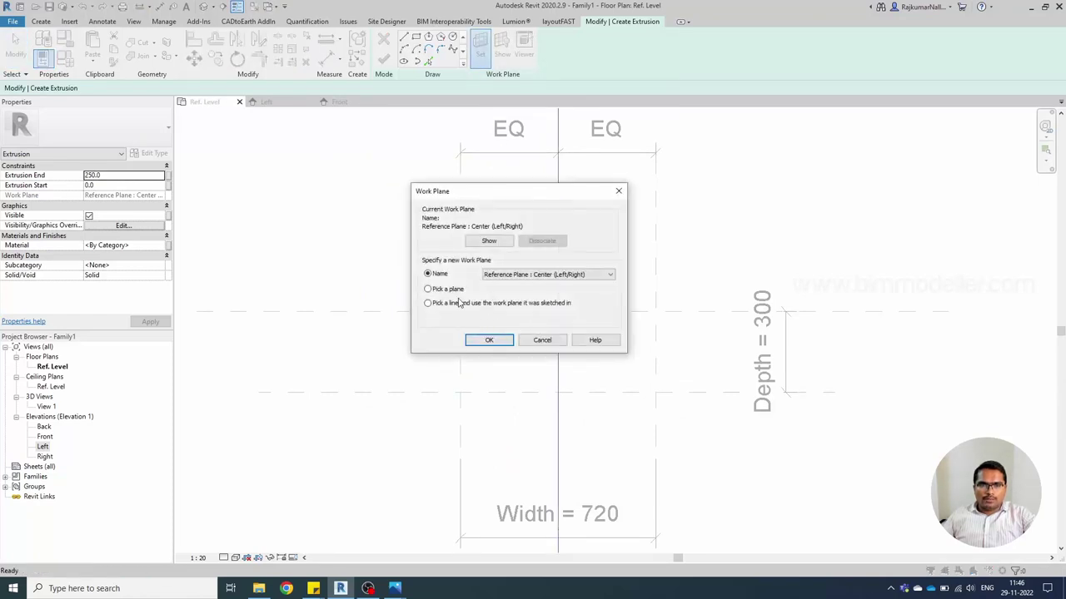
click(481, 343)
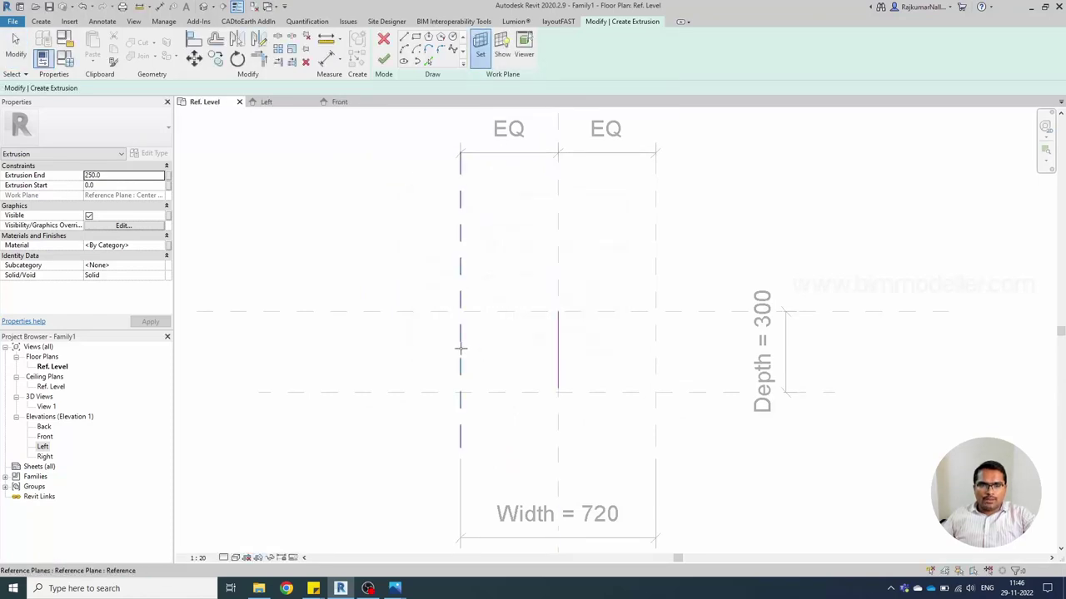
click(459, 346)
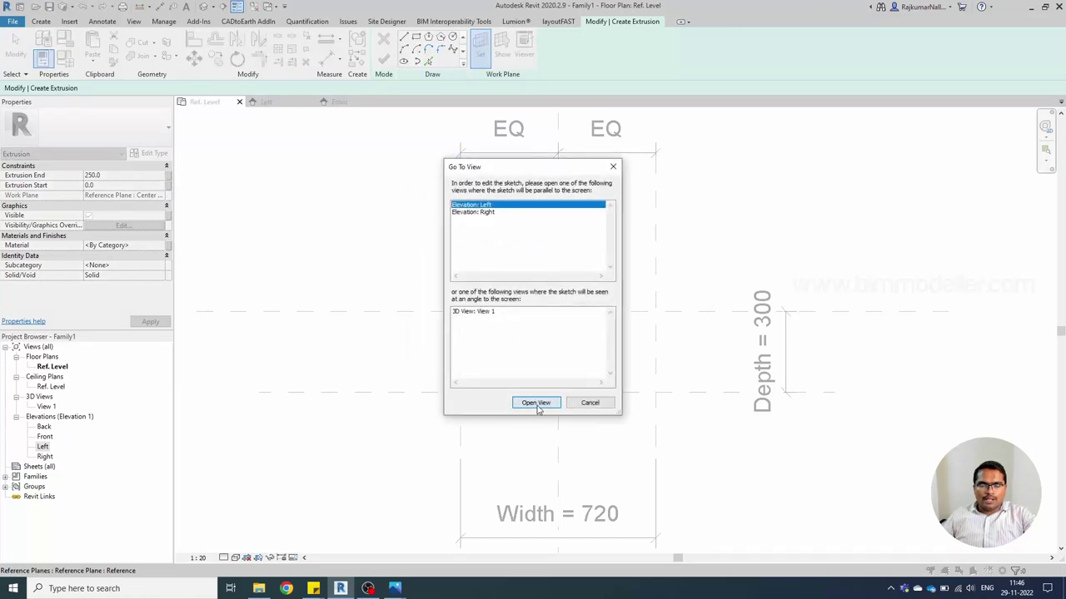
click(535, 403)
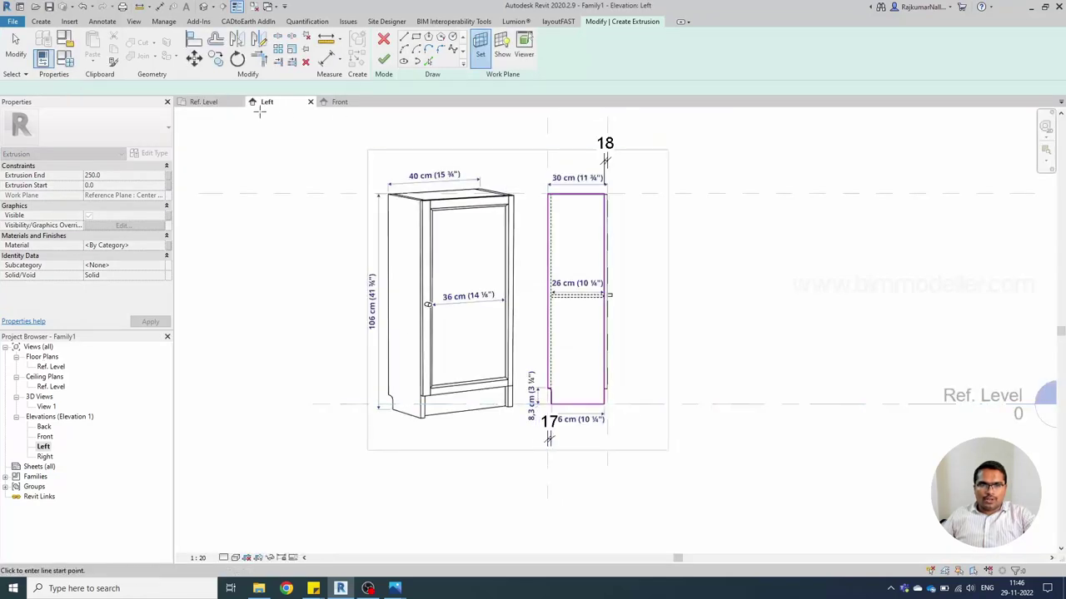
click(218, 103)
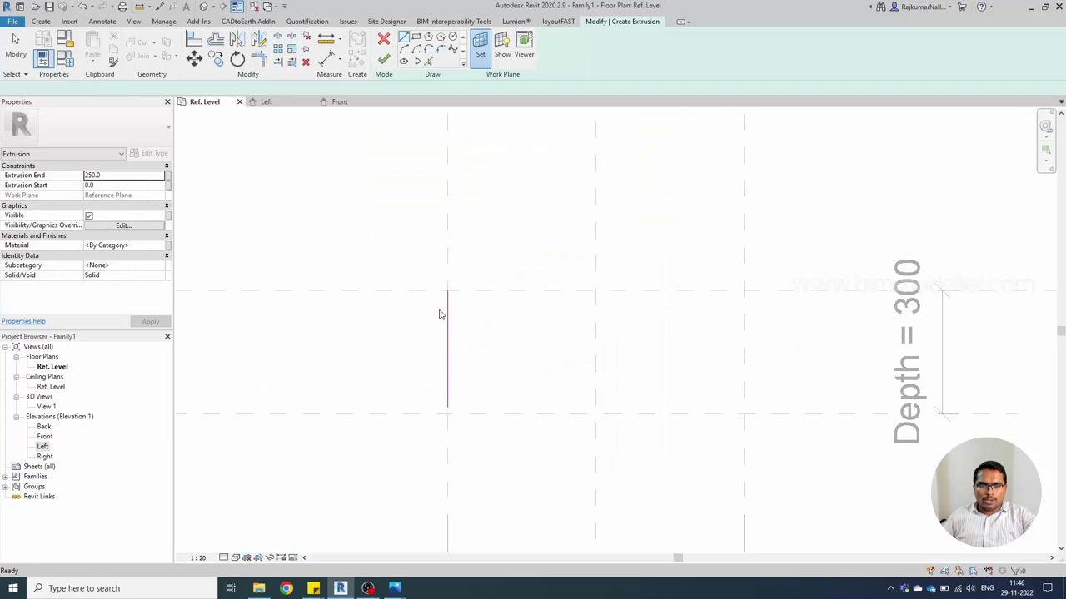
- Finish the extrusion at 250 depth and bring up the bookcase reference image in Photos
click(383, 60)
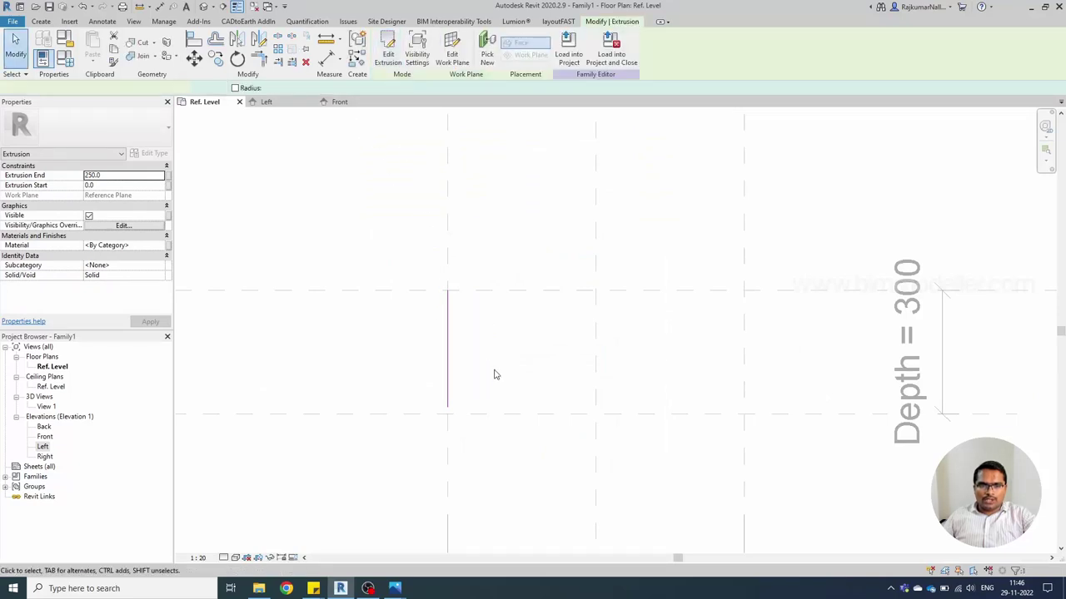
scroll(504, 360, up, 2)
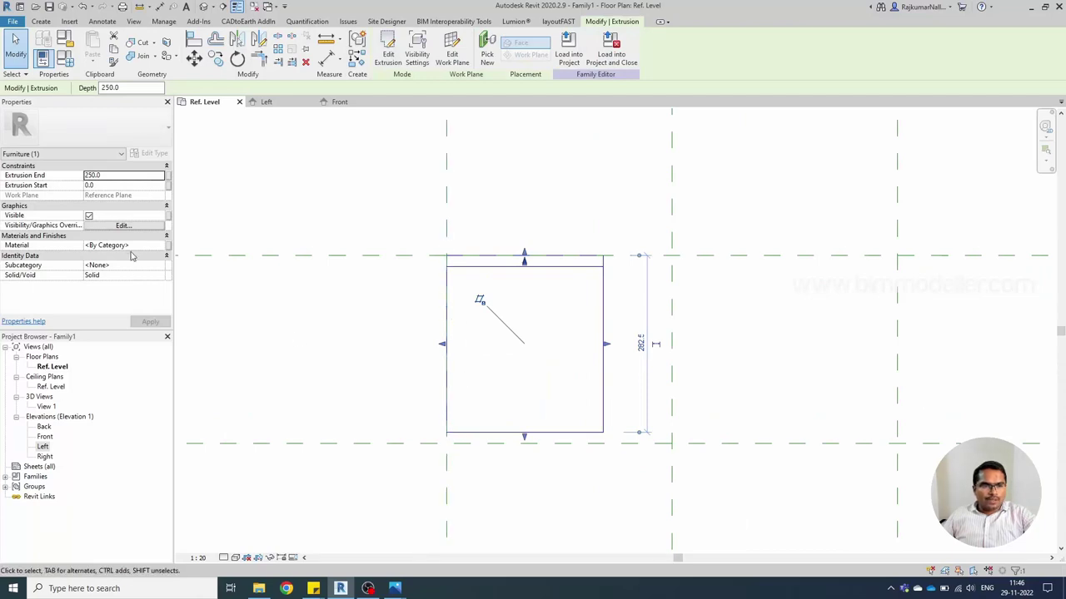
click(118, 174)
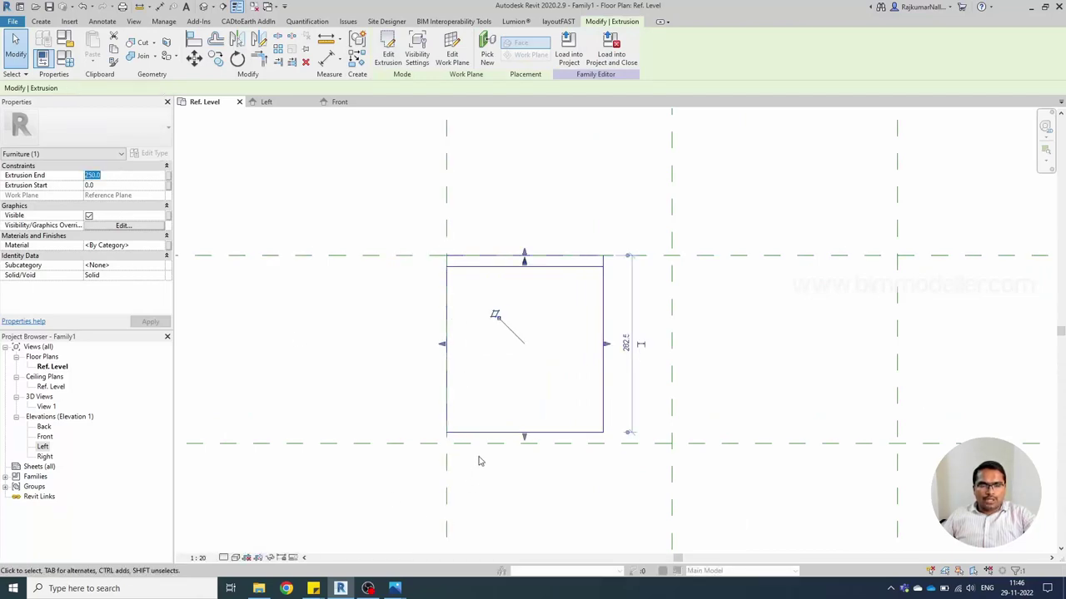
scroll(478, 457, down, 5)
mouse_move(398, 590)
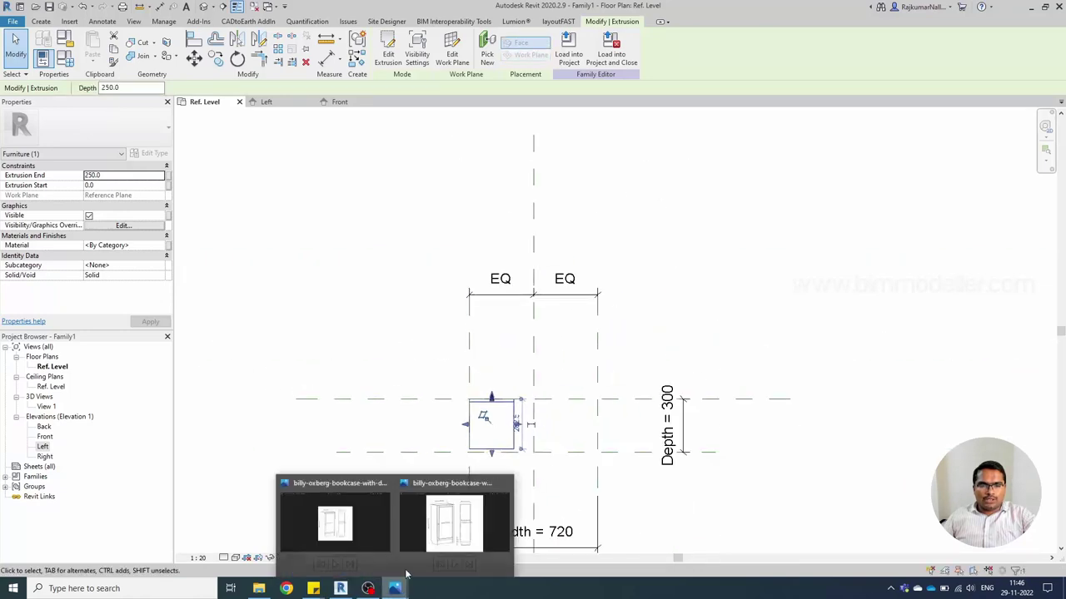
click(431, 534)
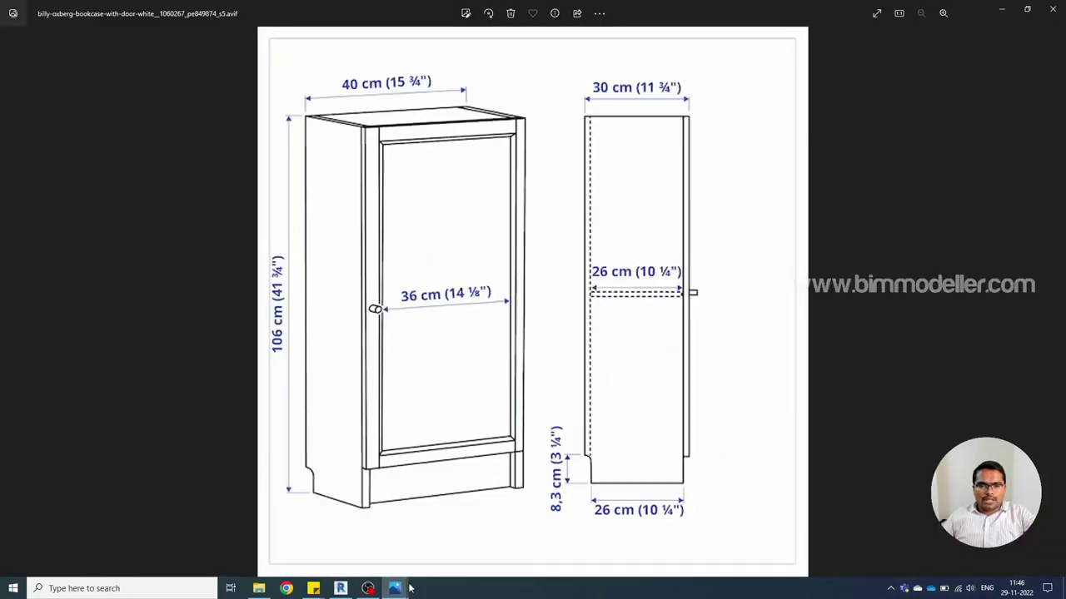
- Measure the side panel's thickness in the Left elevation, then view it in the Front elevation
click(341, 589)
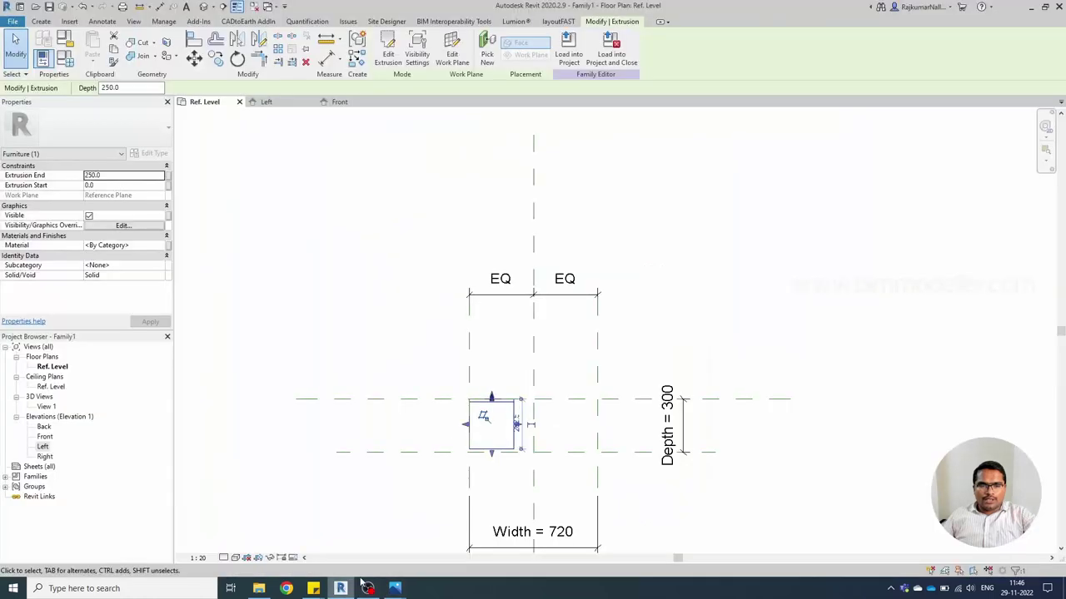
scroll(442, 397, up, 6)
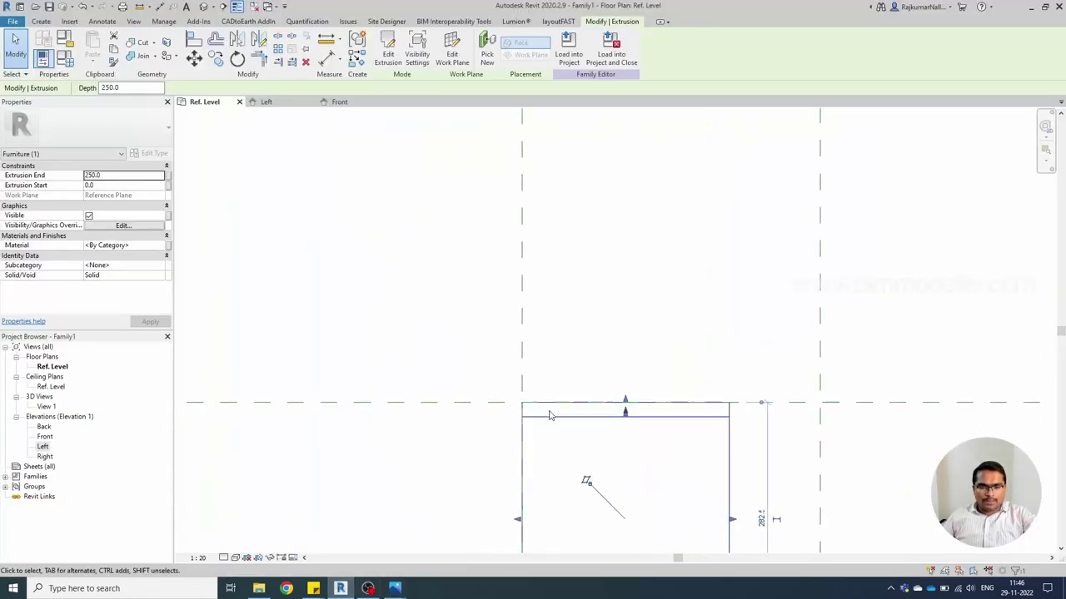
scroll(523, 399, down, 3)
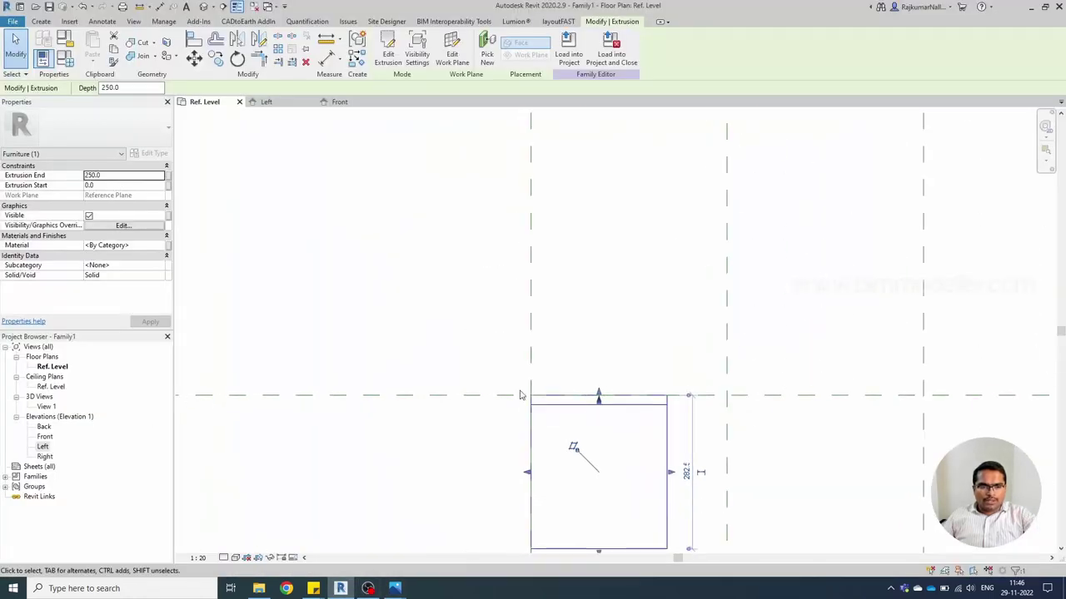
double_click(43, 446)
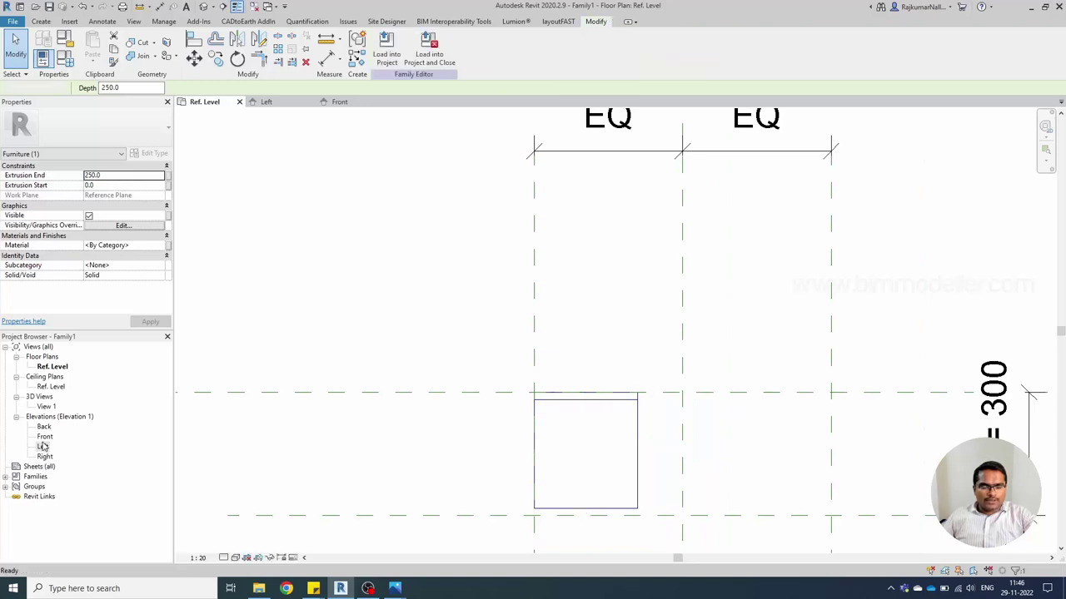
click(558, 400)
scroll(612, 388, up, 5)
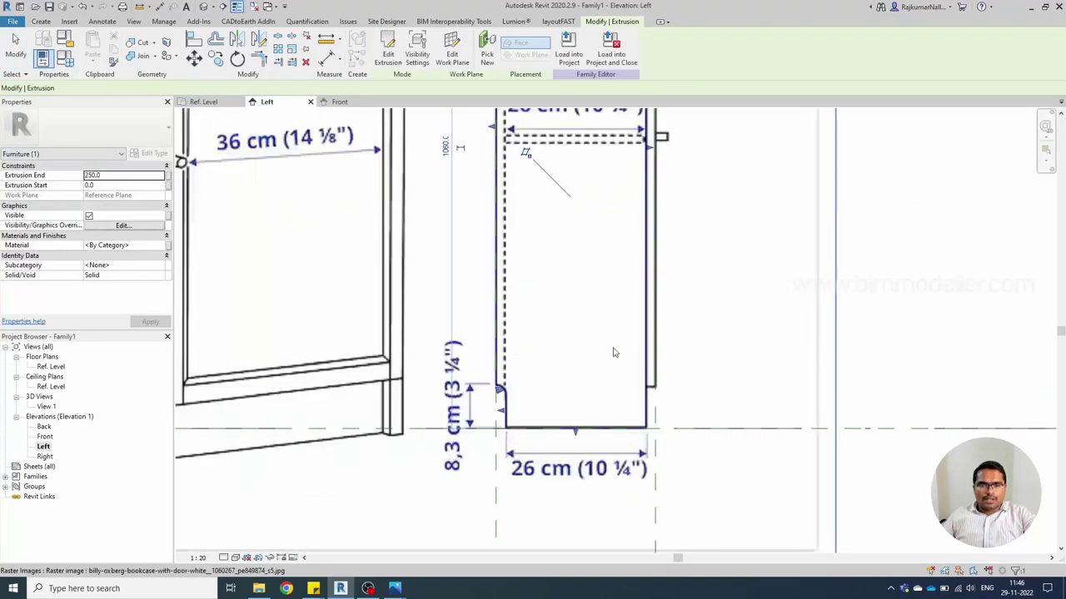
click(325, 39)
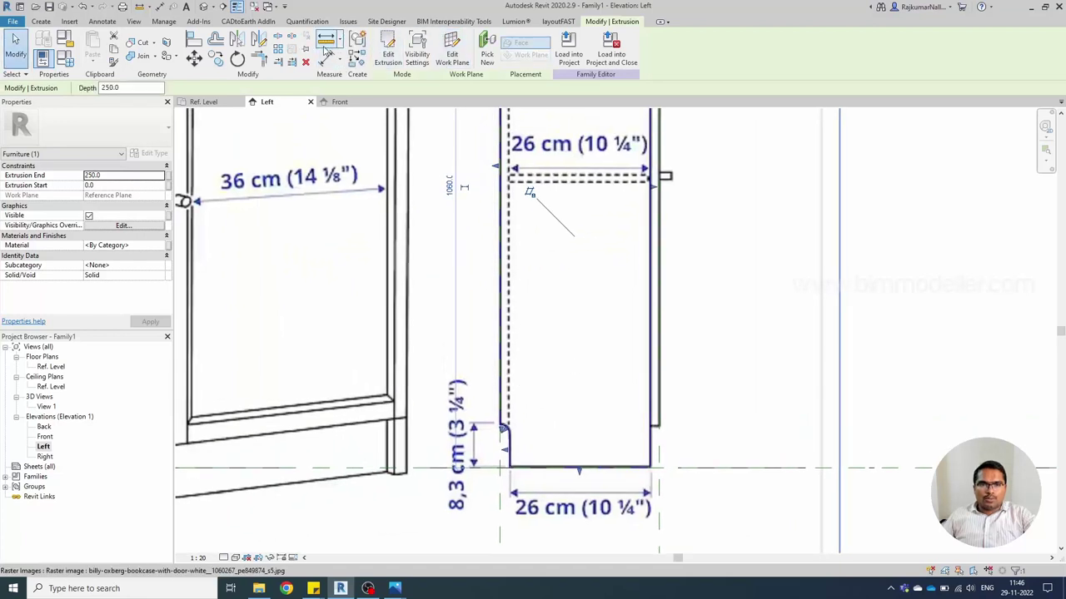
scroll(516, 372, up, 1)
scroll(516, 372, up, 3)
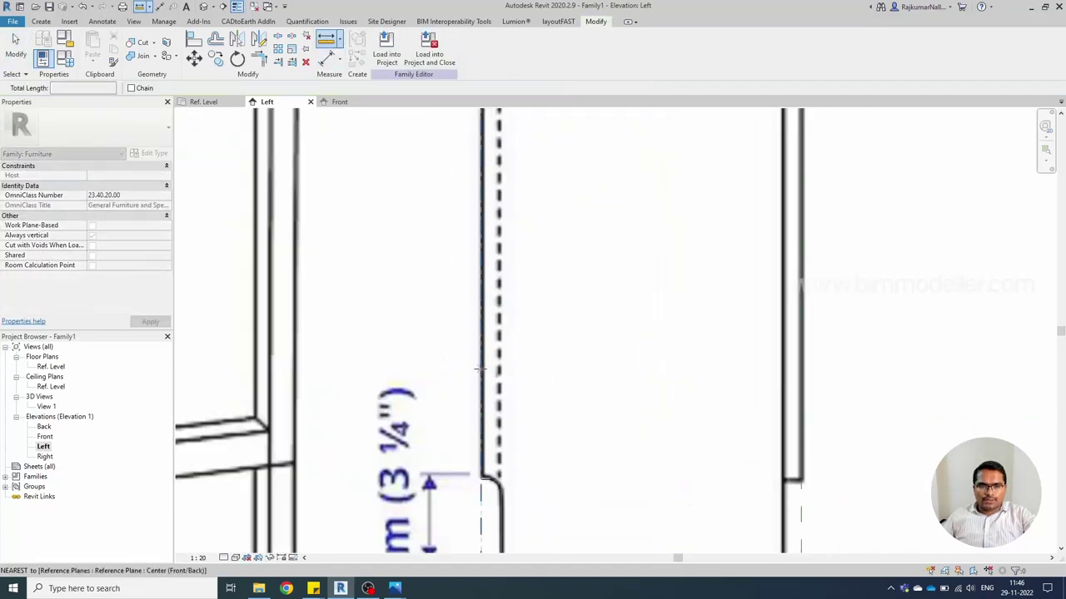
click(483, 369)
key(Escape)
key(Escape)
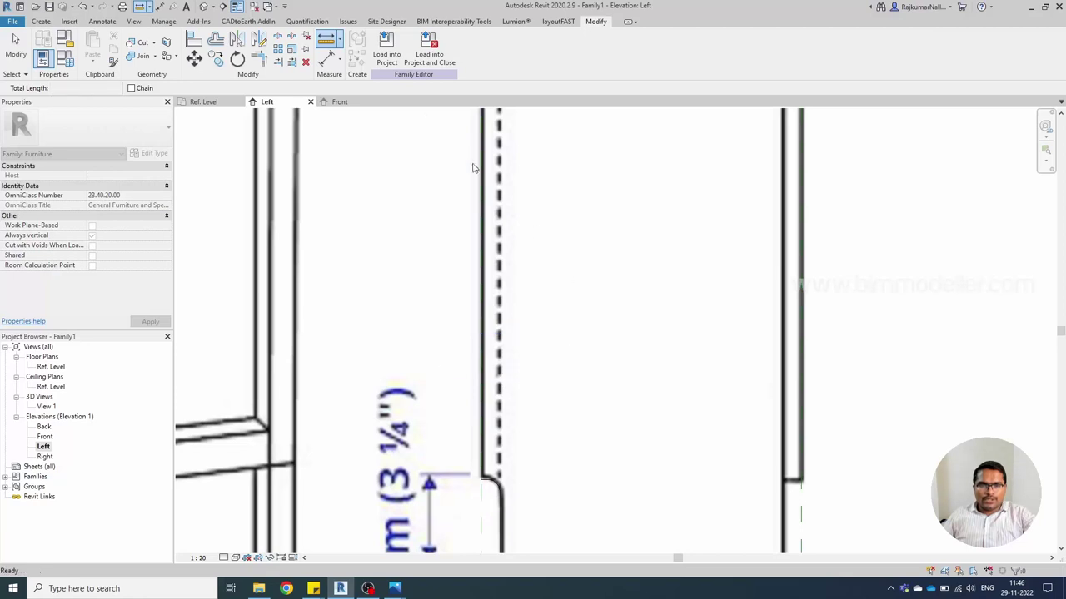
click(340, 101)
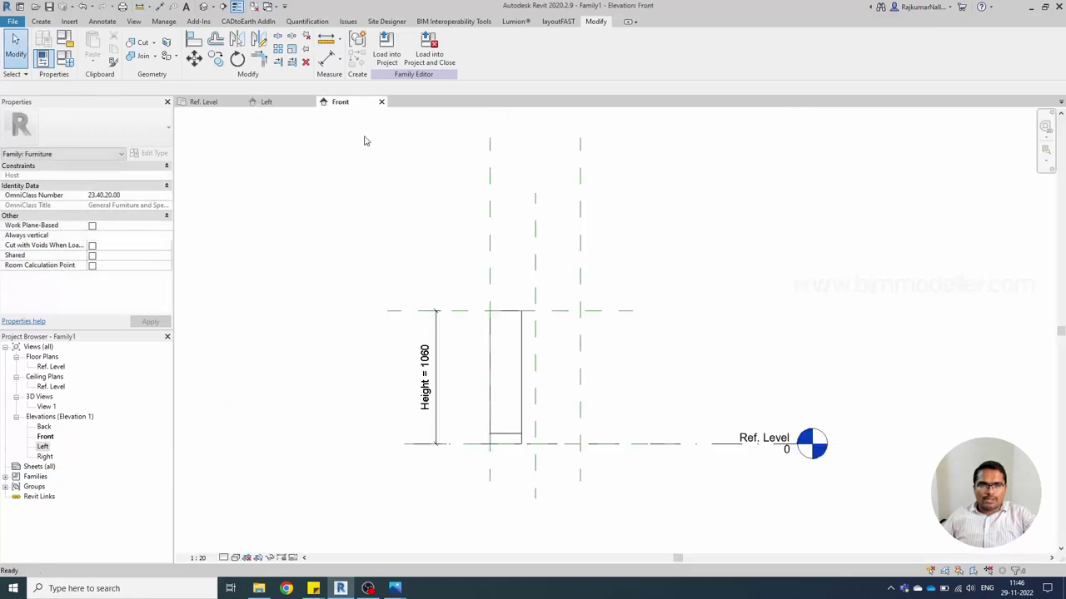
- Set the side panel's Extrusion End to 18 so it becomes a thin panel
click(520, 371)
click(134, 174)
text(12)
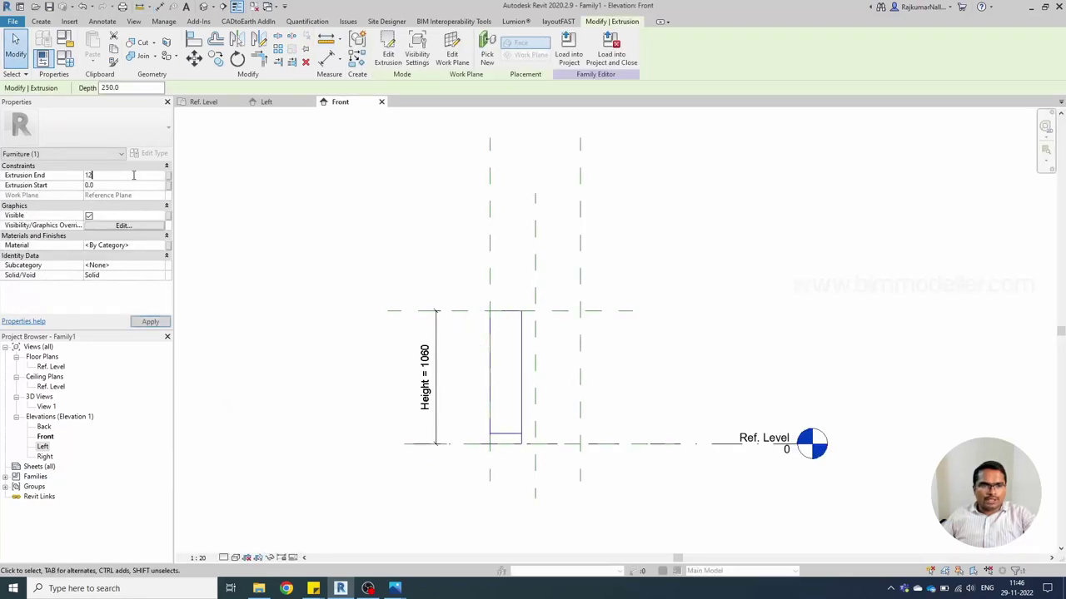
key(Return)
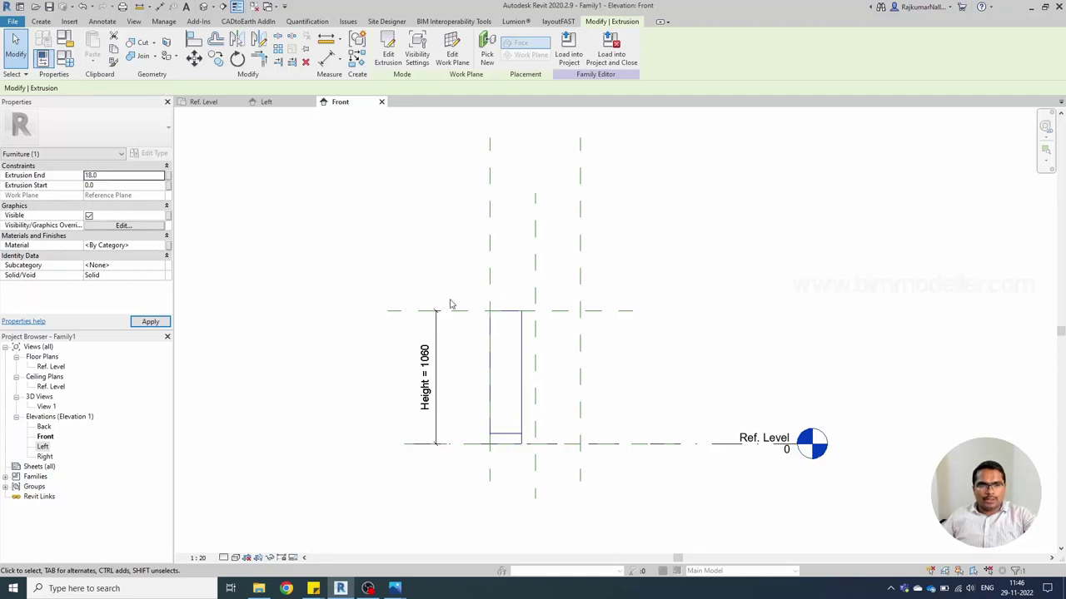
scroll(524, 350, up, 2)
click(505, 361)
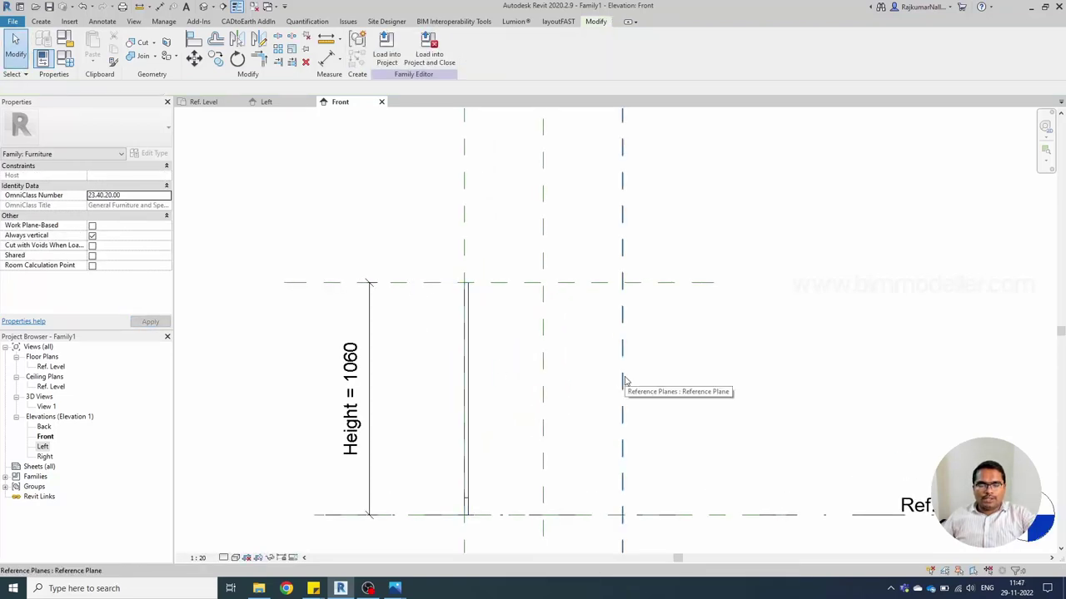
scroll(594, 371, down, 3)
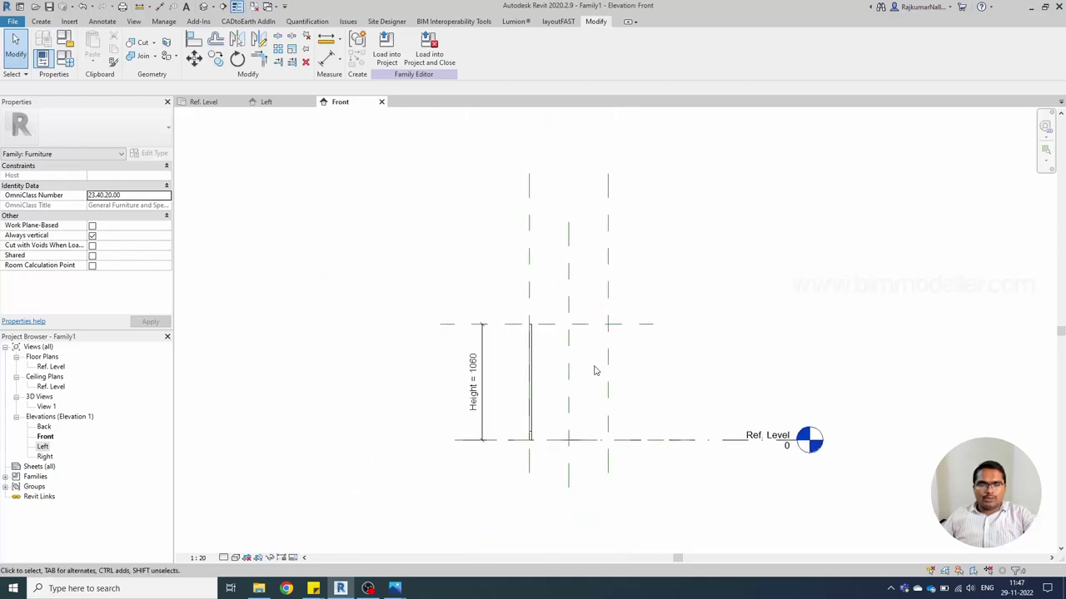
scroll(606, 395, up, 1)
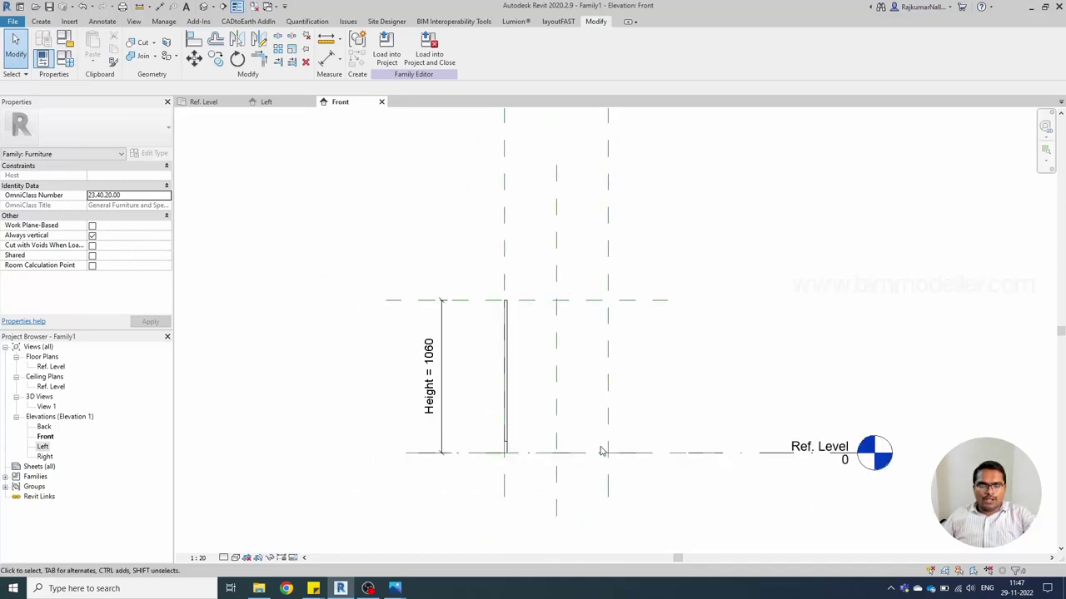
click(503, 398)
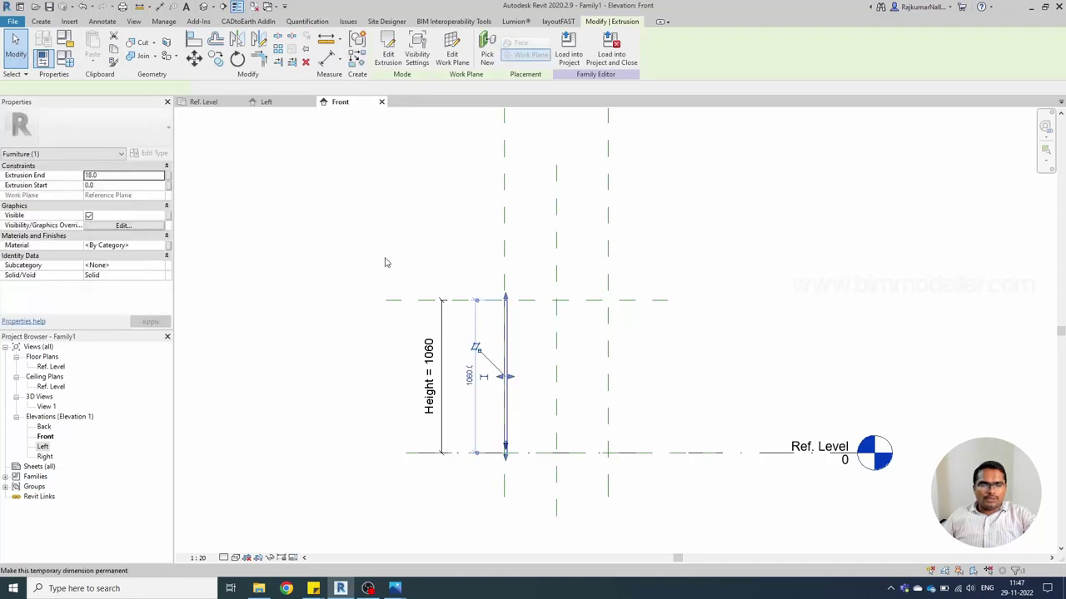
- Start a second extrusion on a picked reference plane and open the Left elevation
click(43, 22)
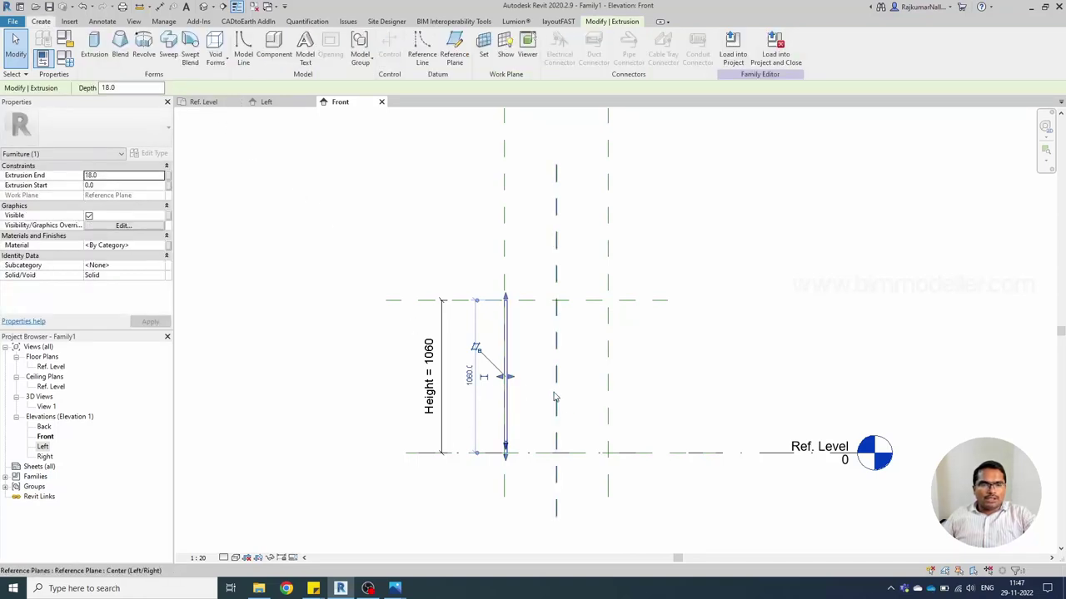
click(97, 45)
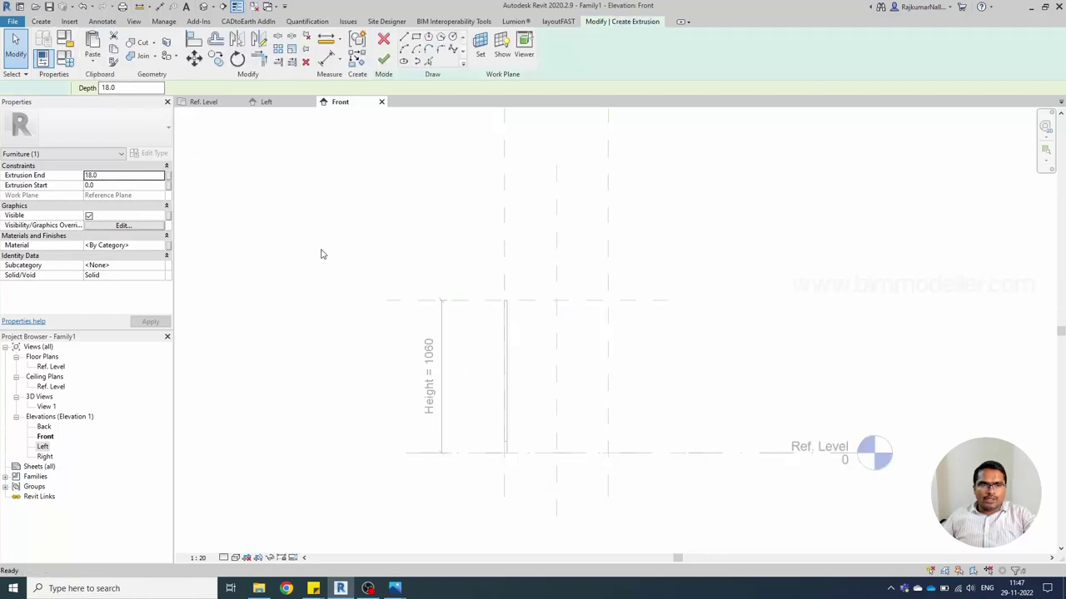
click(481, 50)
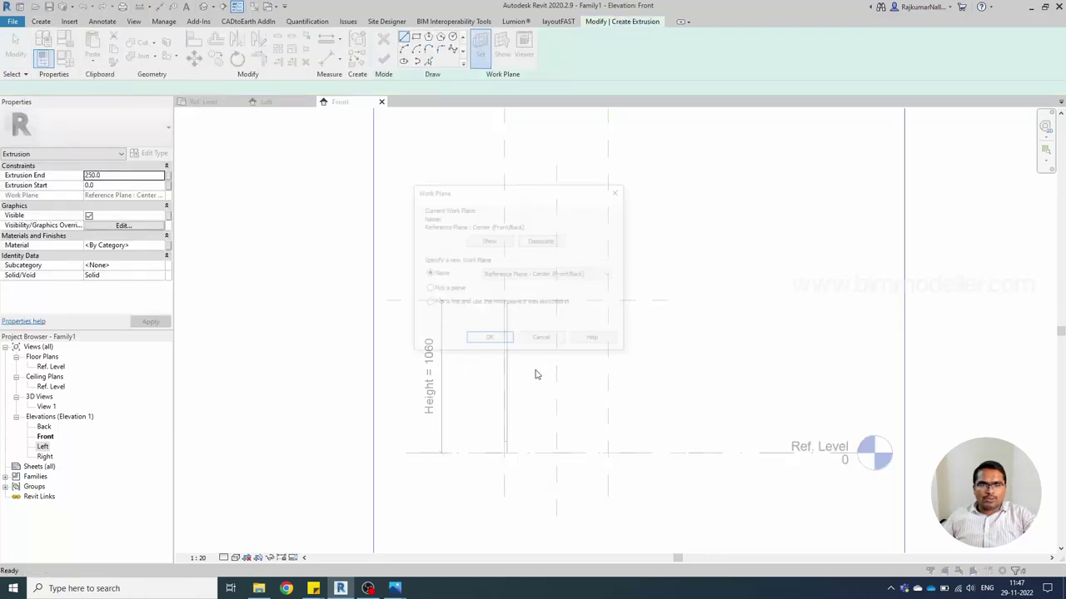
click(489, 340)
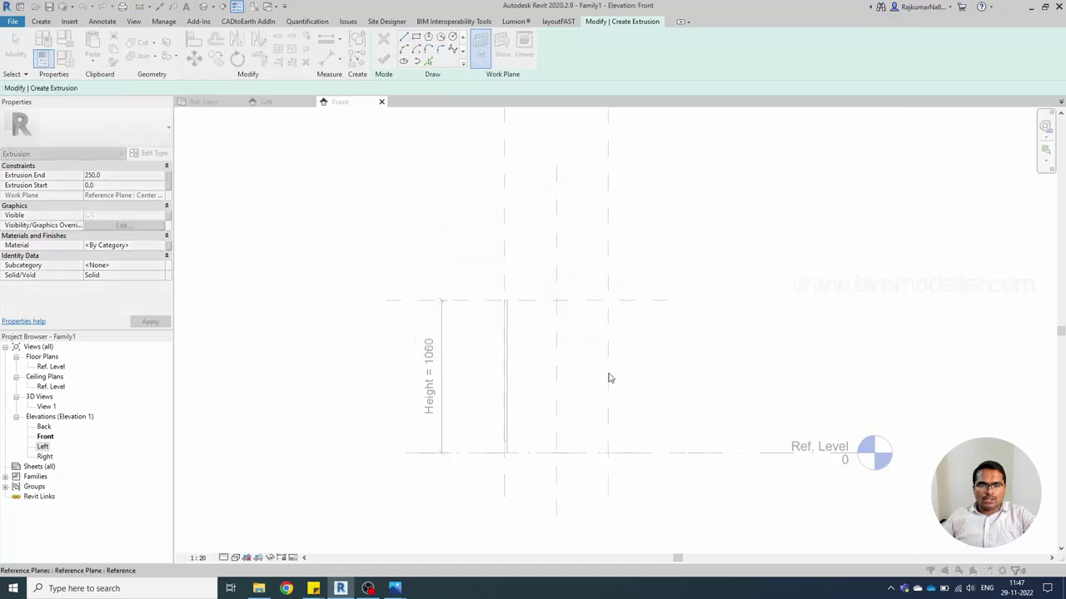
click(606, 374)
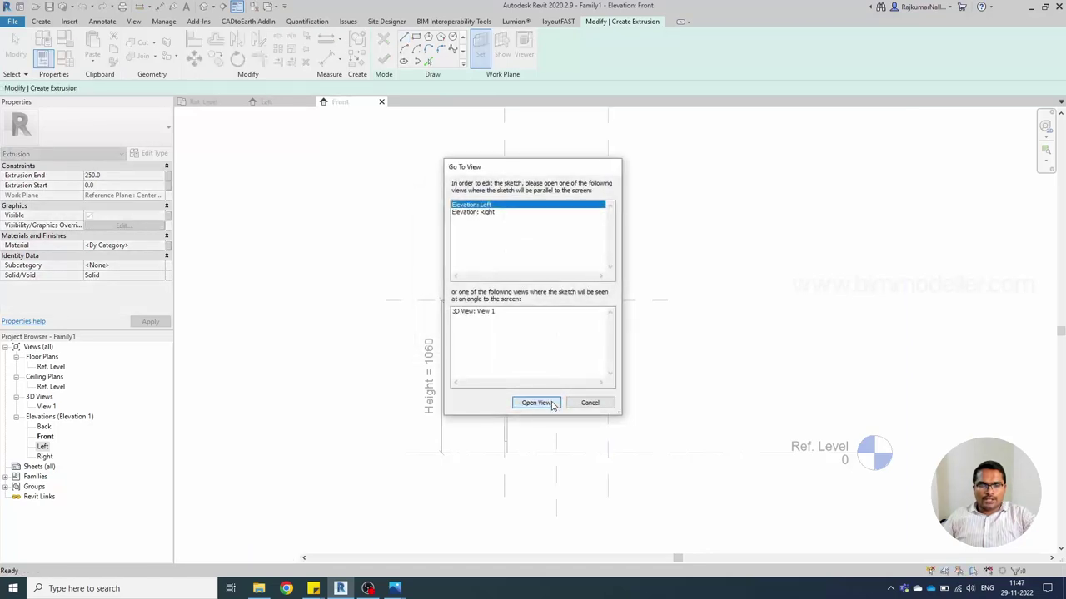
click(536, 403)
scroll(558, 393, down, 2)
- Pick the side-view outline as sketch lines, then undo that unlocked pick
scroll(558, 390, down, 2)
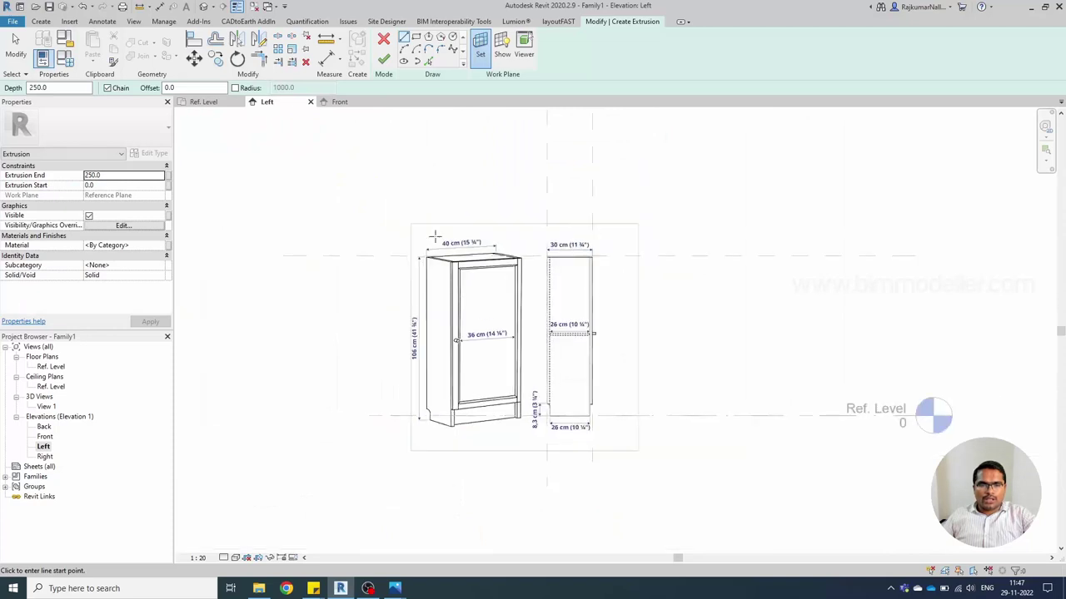
click(428, 60)
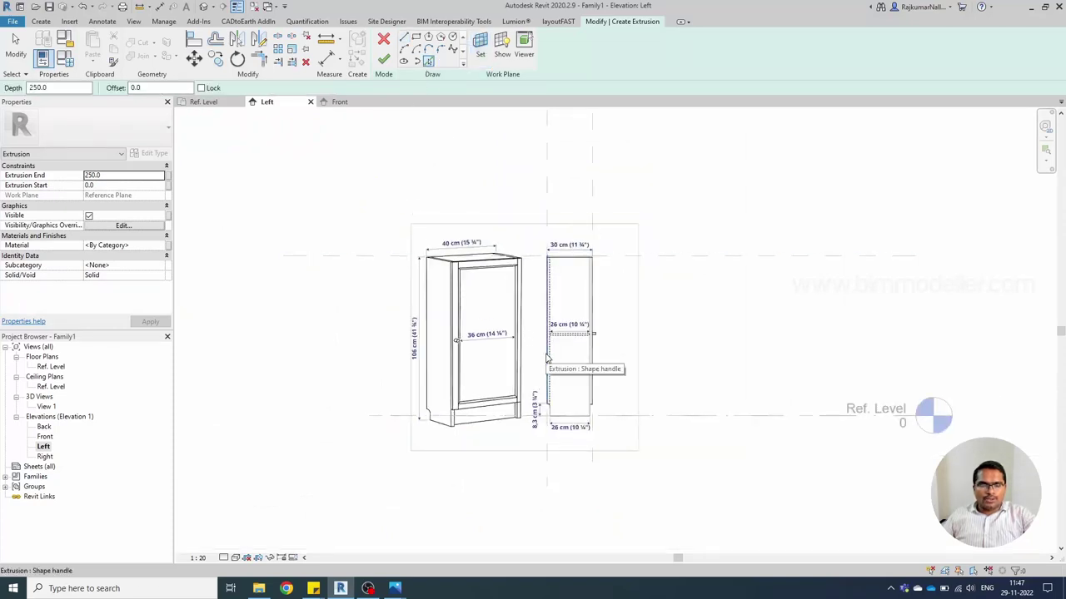
key(Tab)
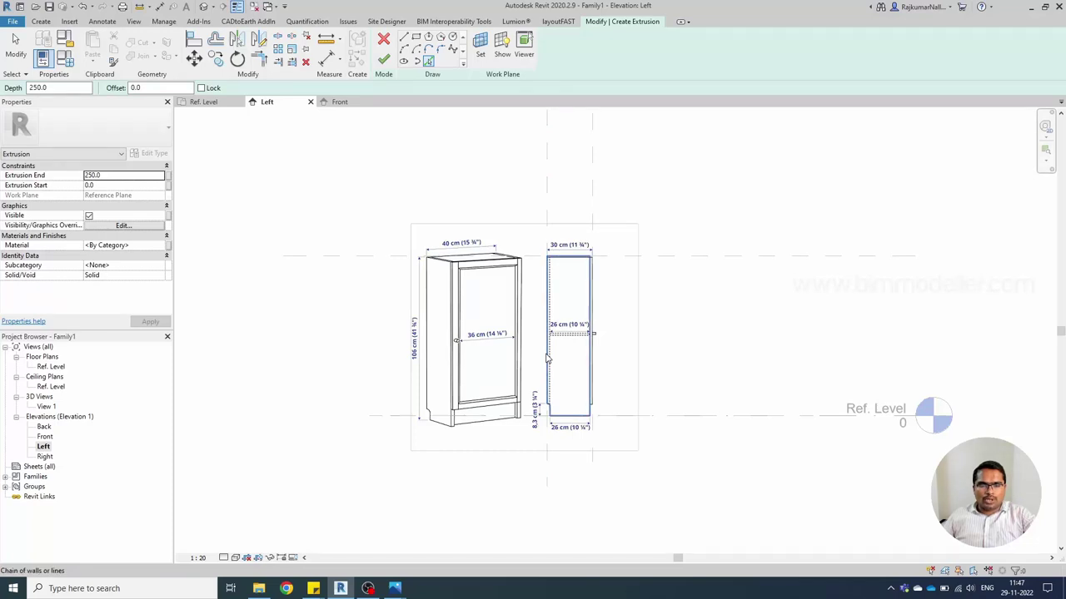
click(545, 353)
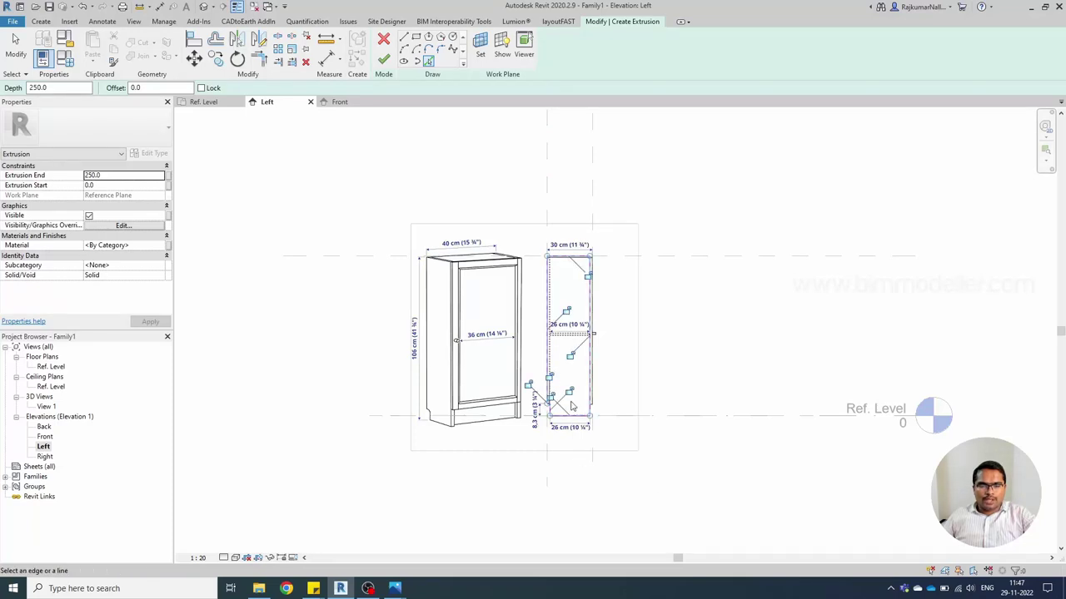
scroll(558, 385, up, 2)
scroll(558, 385, up, 1)
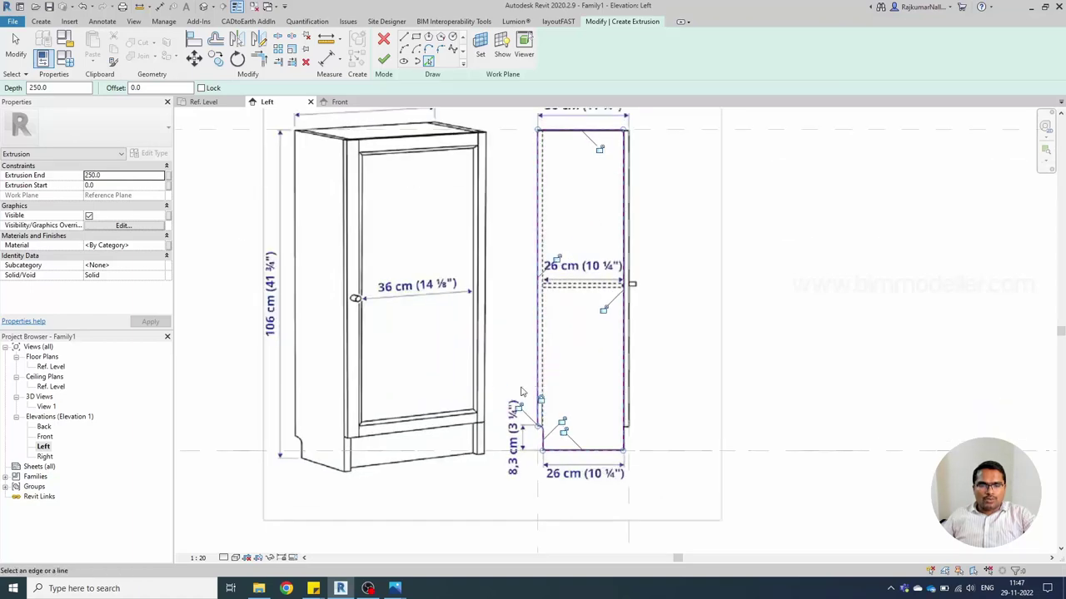
scroll(626, 390, down, 3)
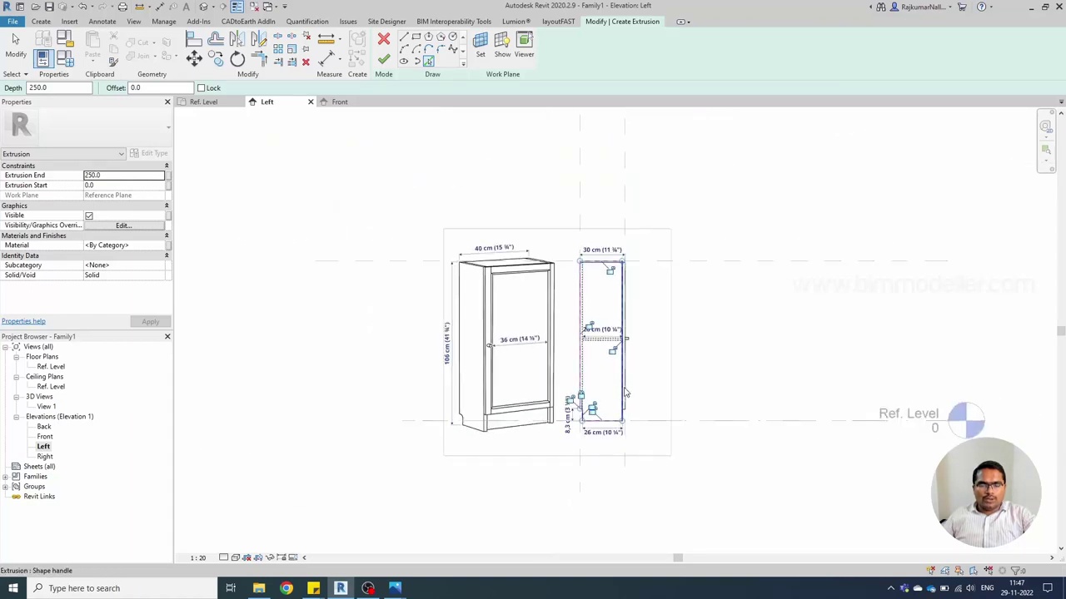
scroll(629, 387, up, 2)
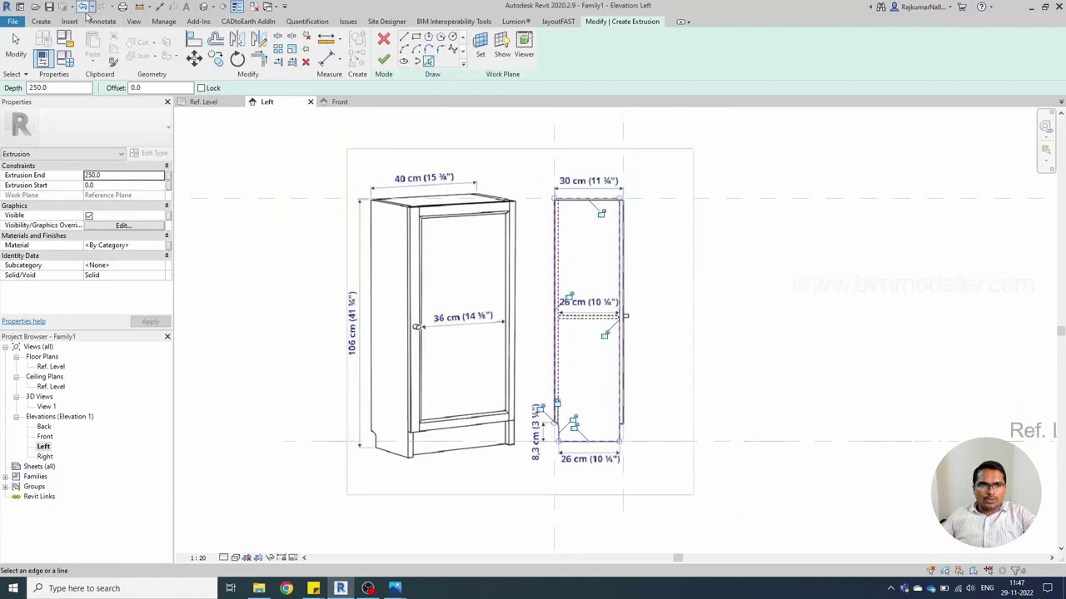
click(84, 10)
click(84, 10)
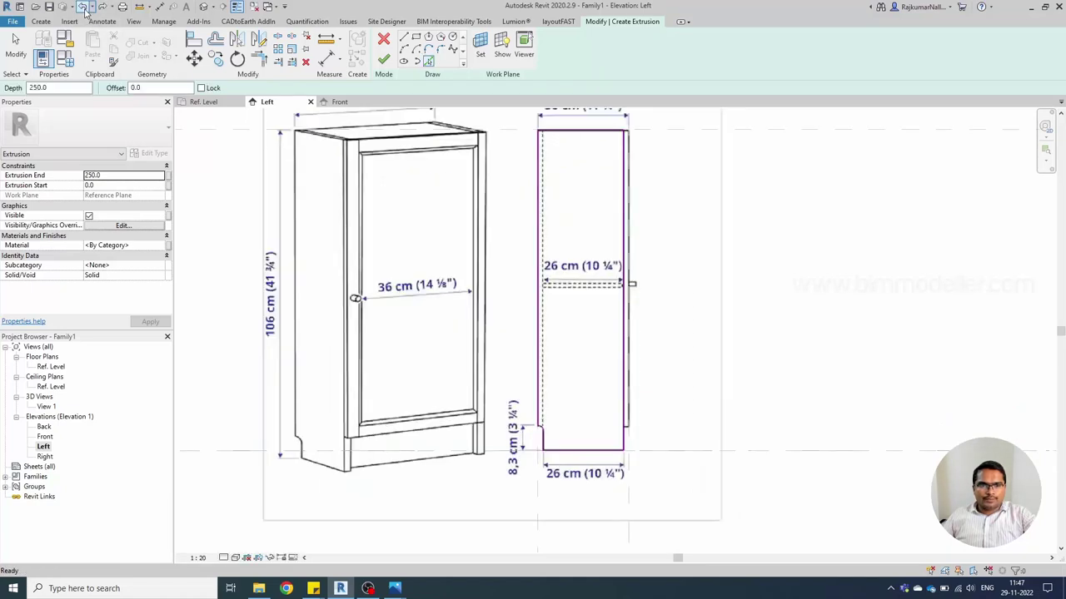
- Re-pick the side-view outline with Lock on and finish the extrusion sketch
click(428, 62)
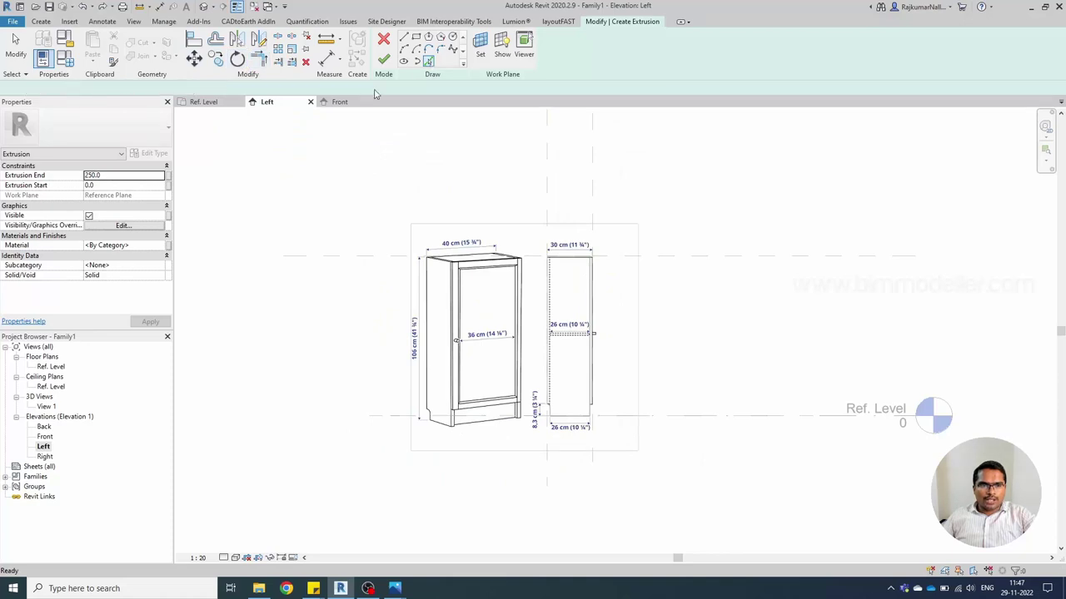
click(212, 89)
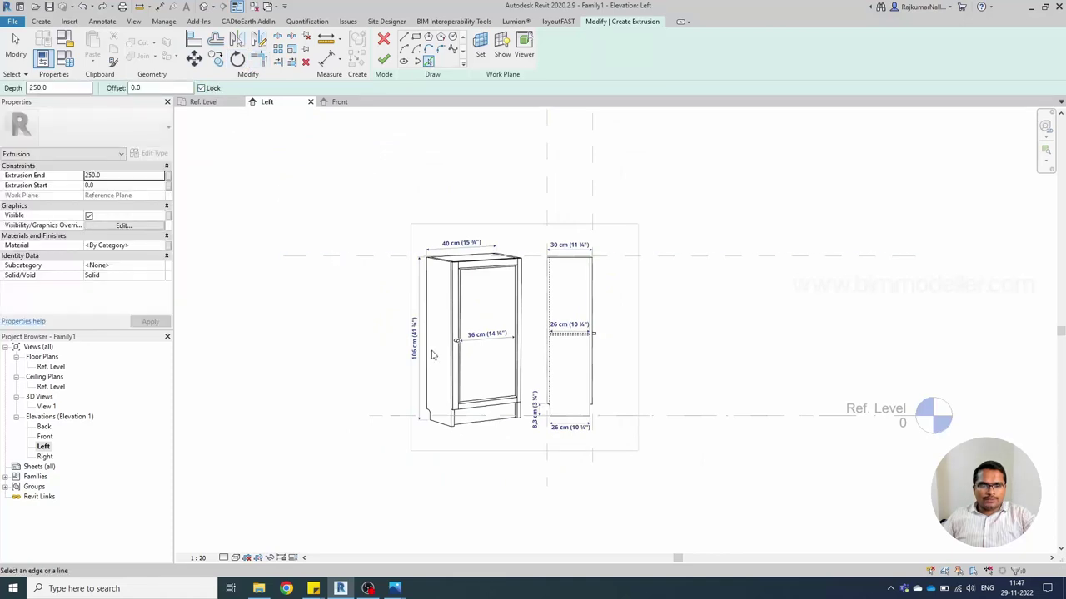
scroll(533, 346, up, 3)
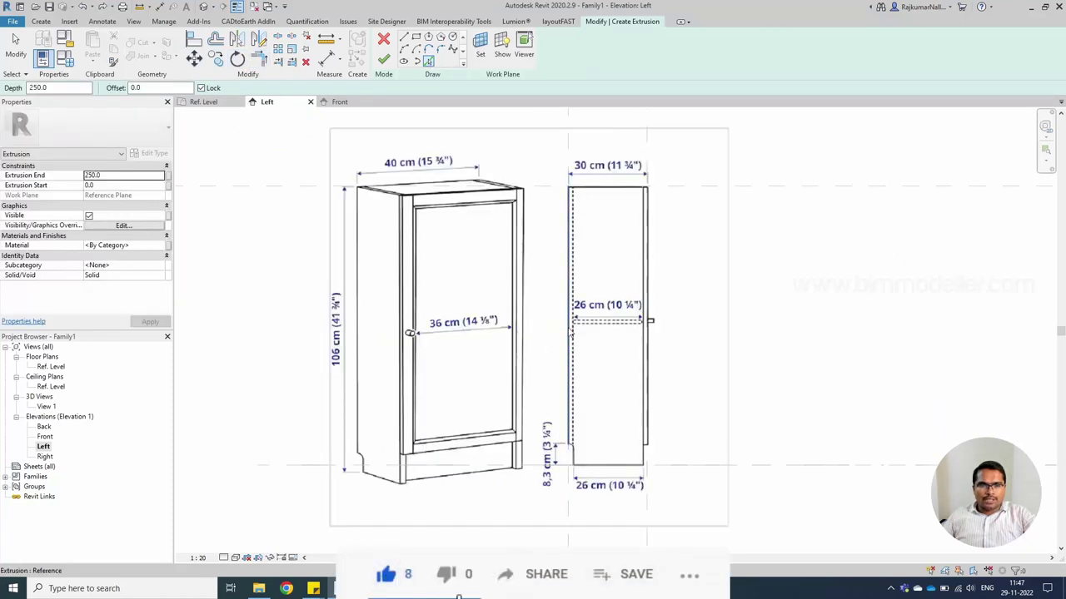
key(Tab)
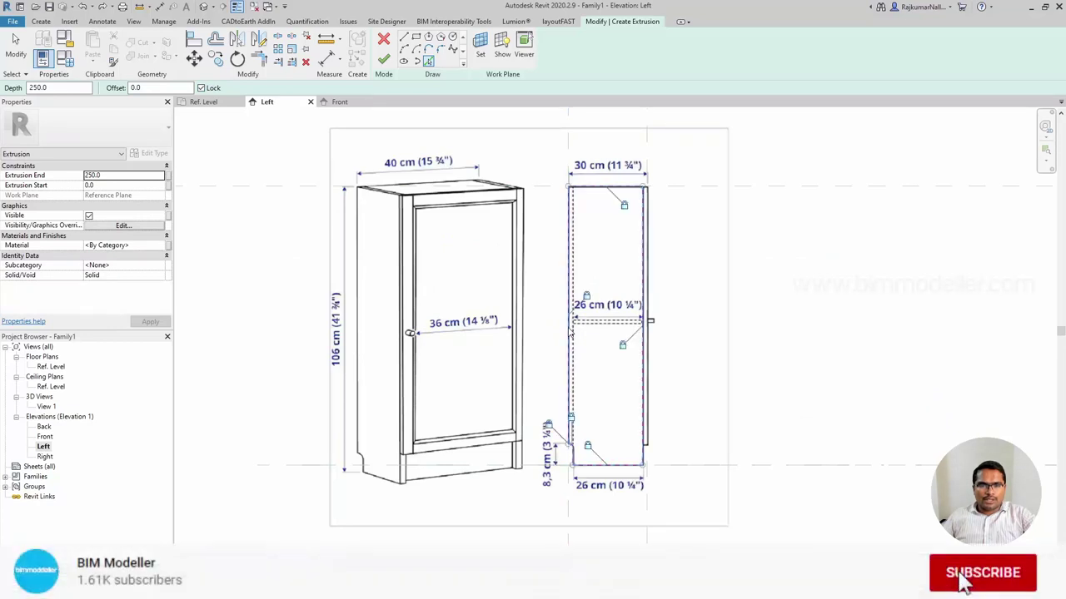
click(569, 331)
scroll(619, 456, up, 3)
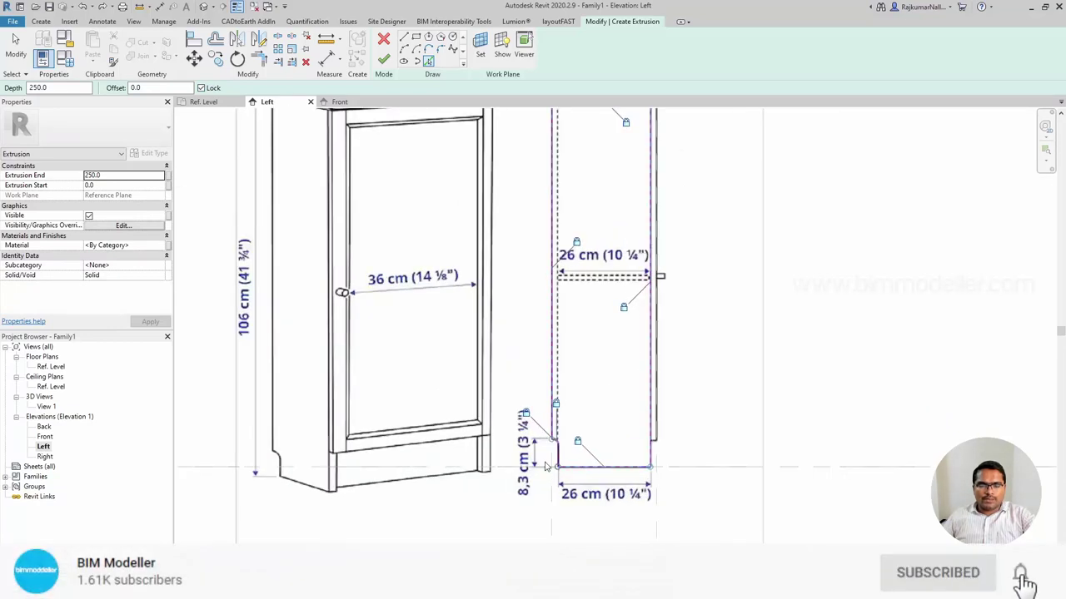
scroll(595, 276, down, 5)
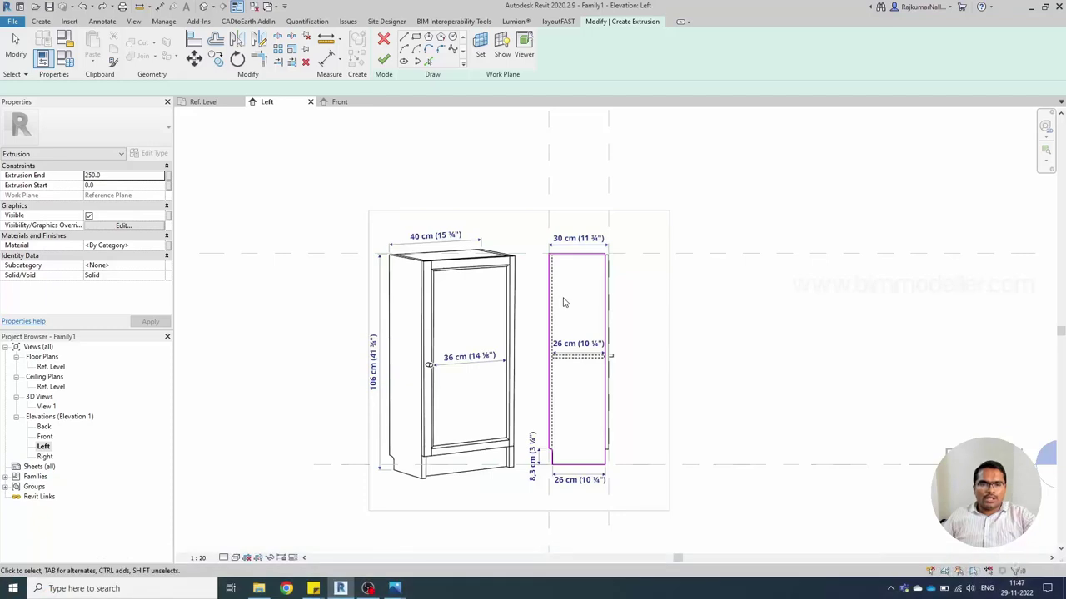
key(Escape)
click(383, 60)
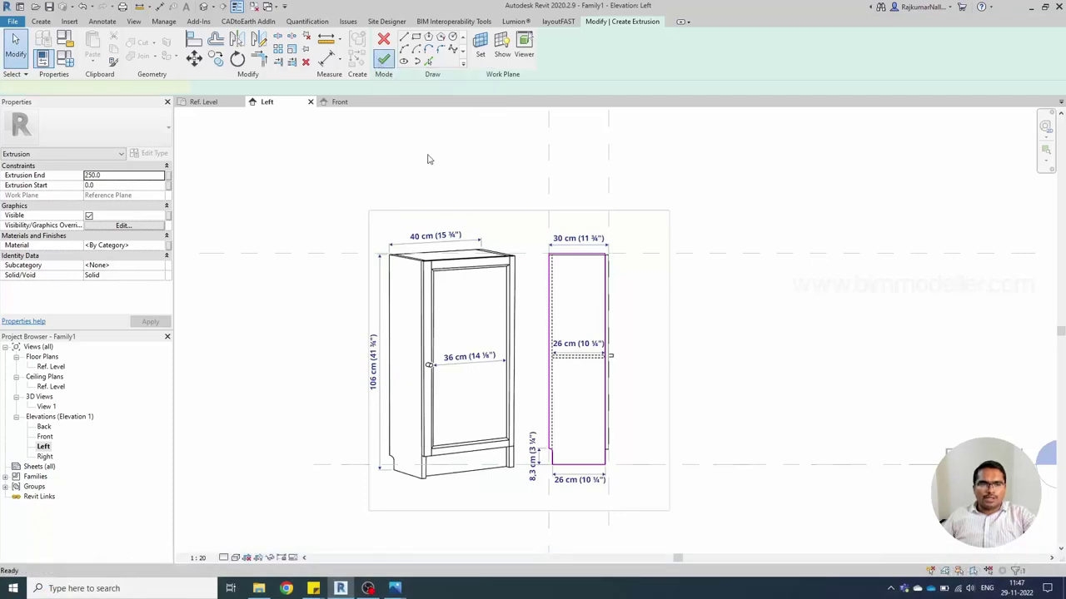
- In the Ref. Level plan, set the second side panel's Extrusion End to -18 for 18 mm thickness
double_click(52, 366)
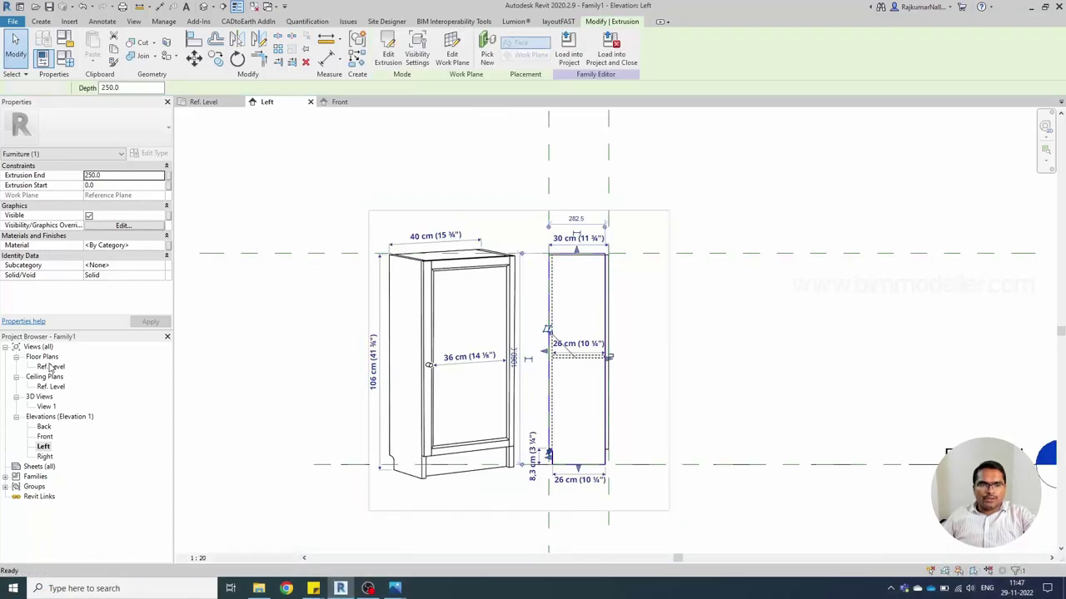
scroll(564, 346, down, 2)
scroll(658, 400, up, 2)
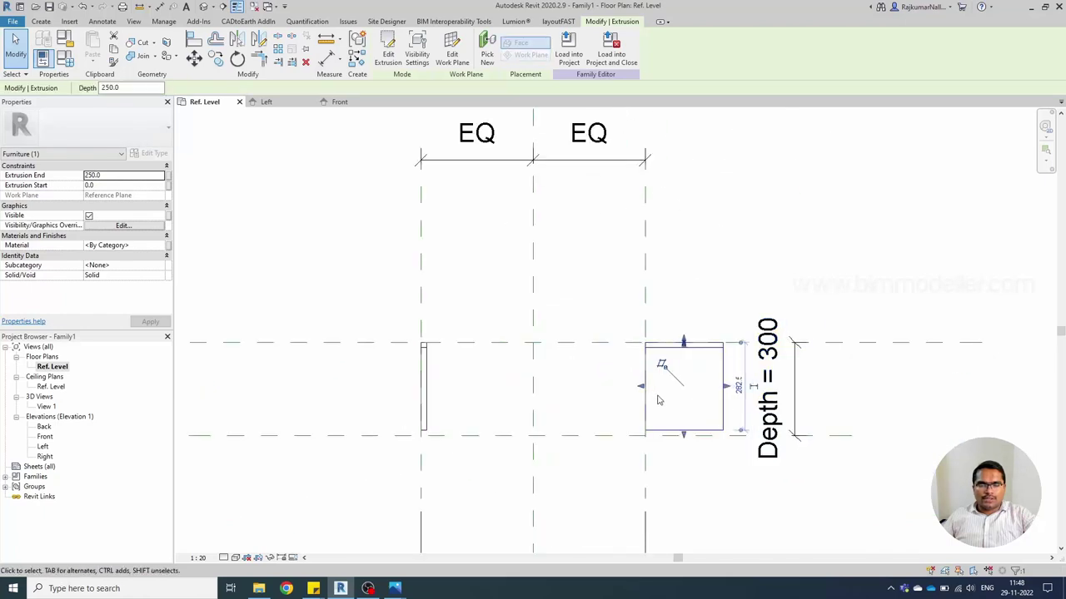
scroll(695, 410, up, 1)
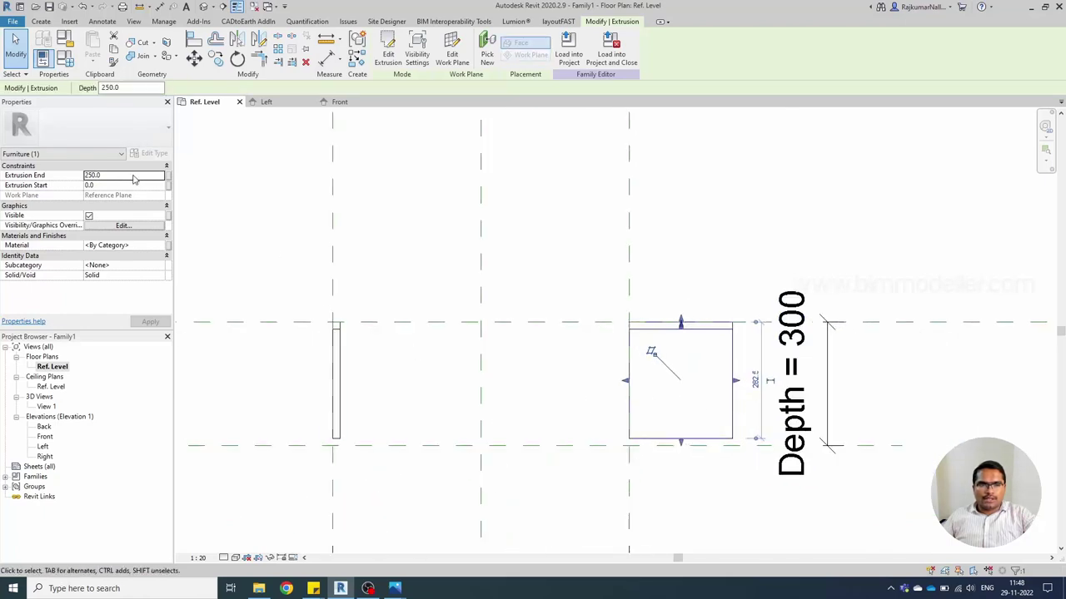
click(132, 175)
text(-1)
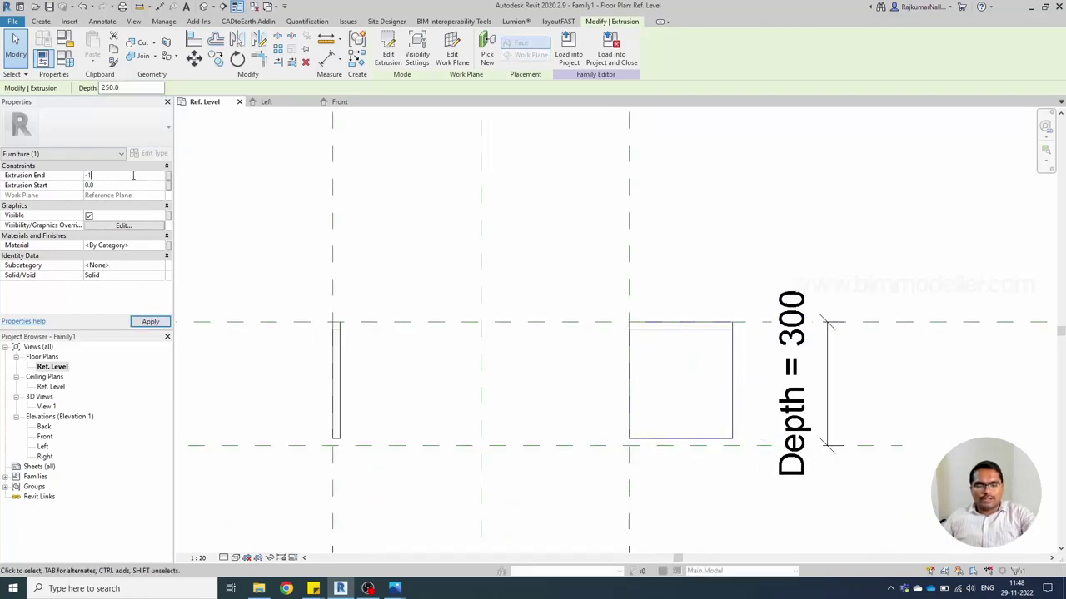
text(8)
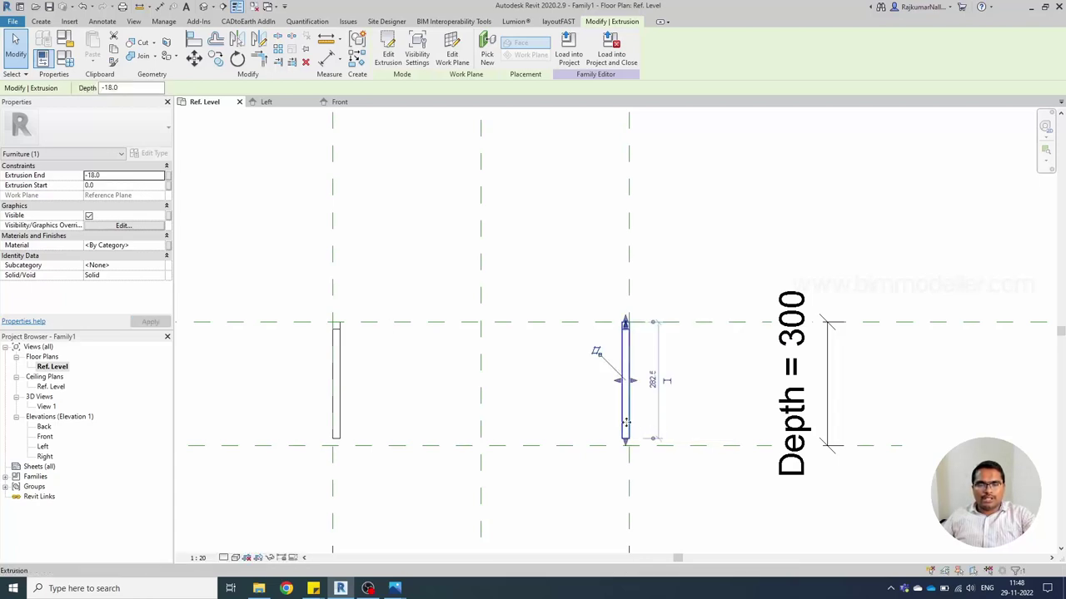
click(596, 435)
shift+scroll(588, 435, left, 2)
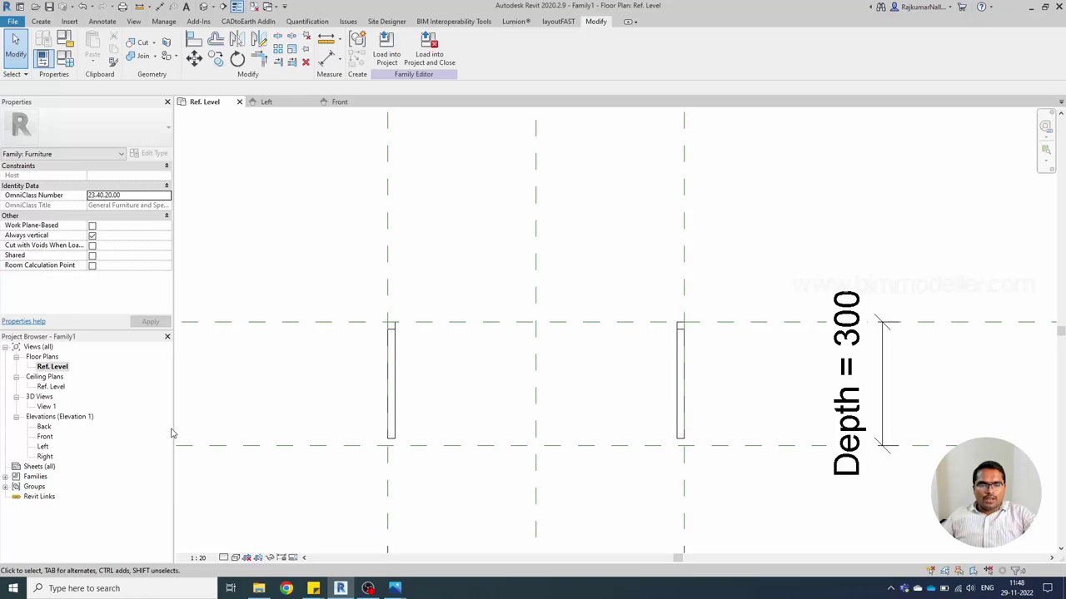
- In the Left elevation, start a new extrusion and sketch a rectangle over the bookcase side profile
double_click(42, 447)
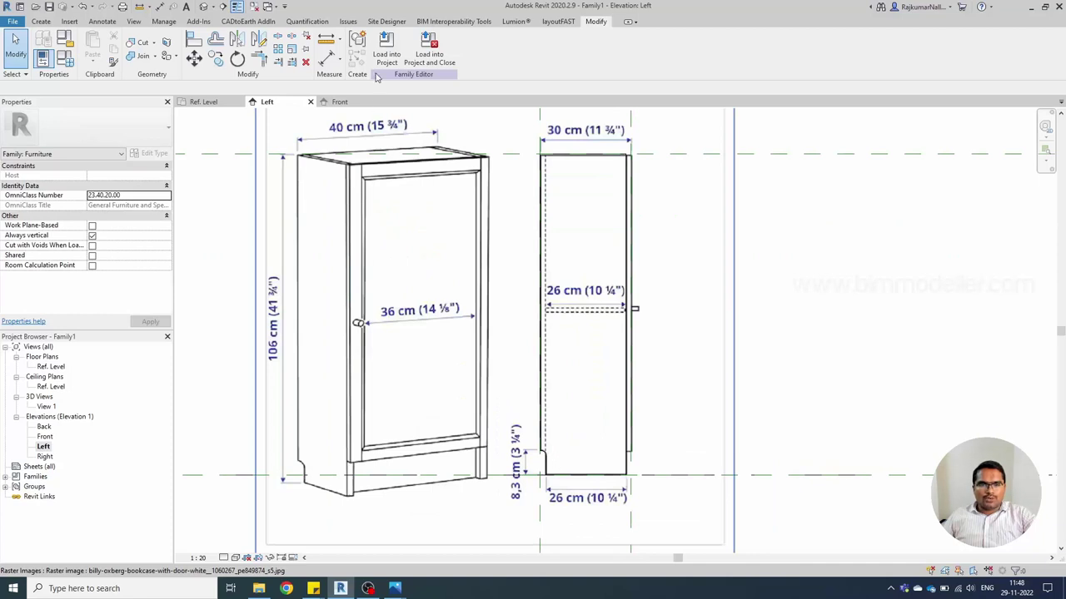
click(41, 21)
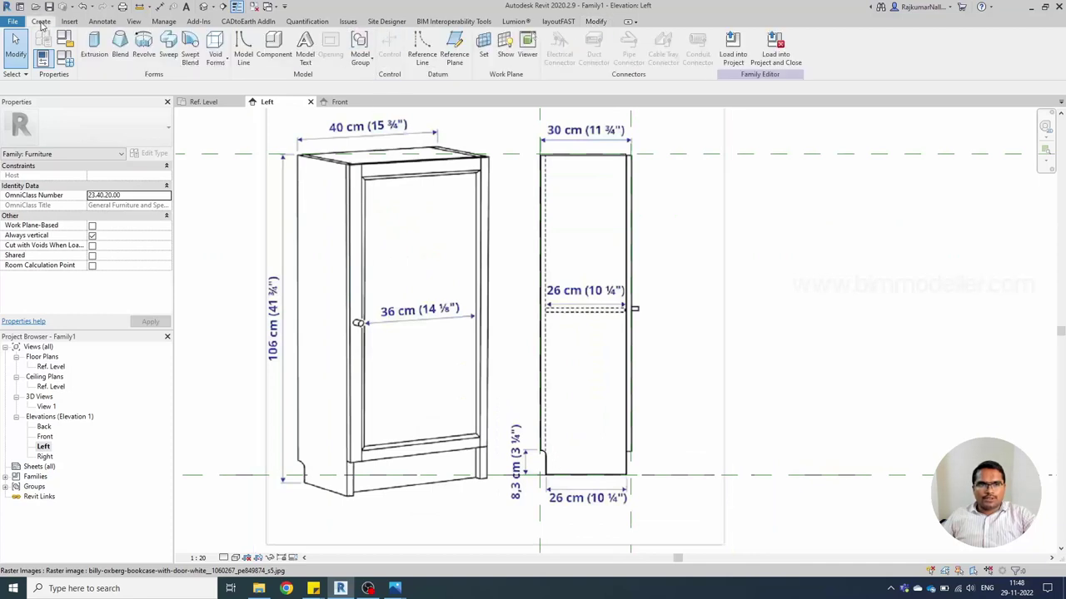
click(93, 47)
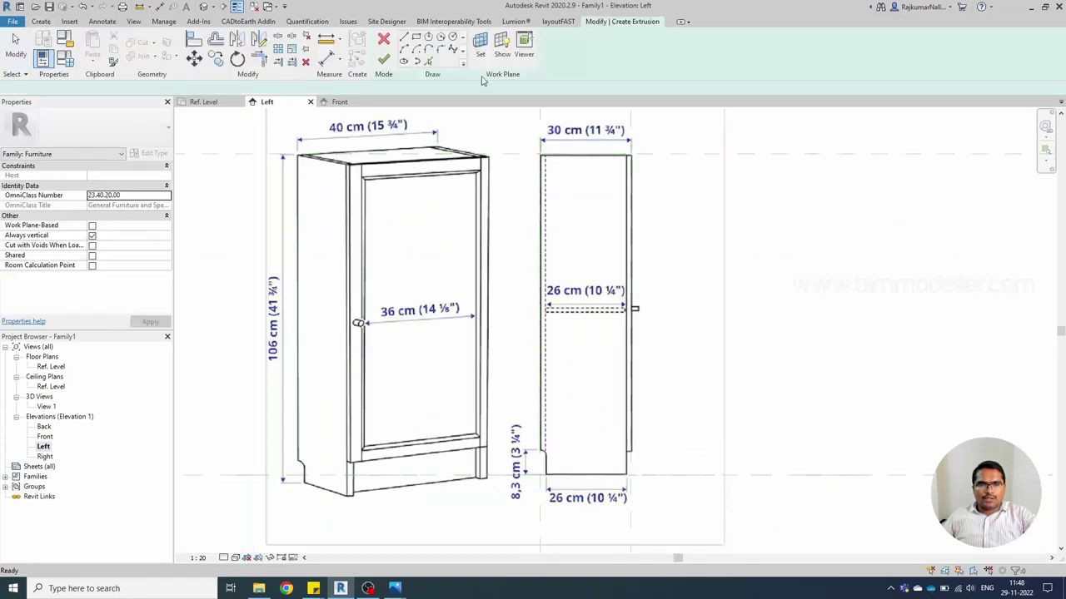
click(420, 38)
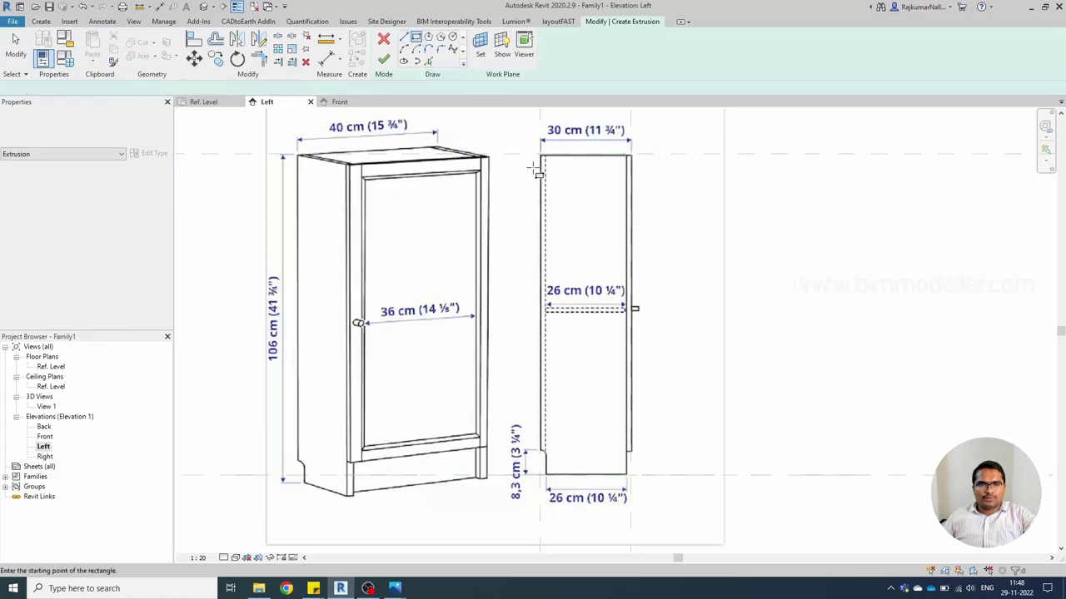
click(621, 155)
scroll(542, 450, up, 6)
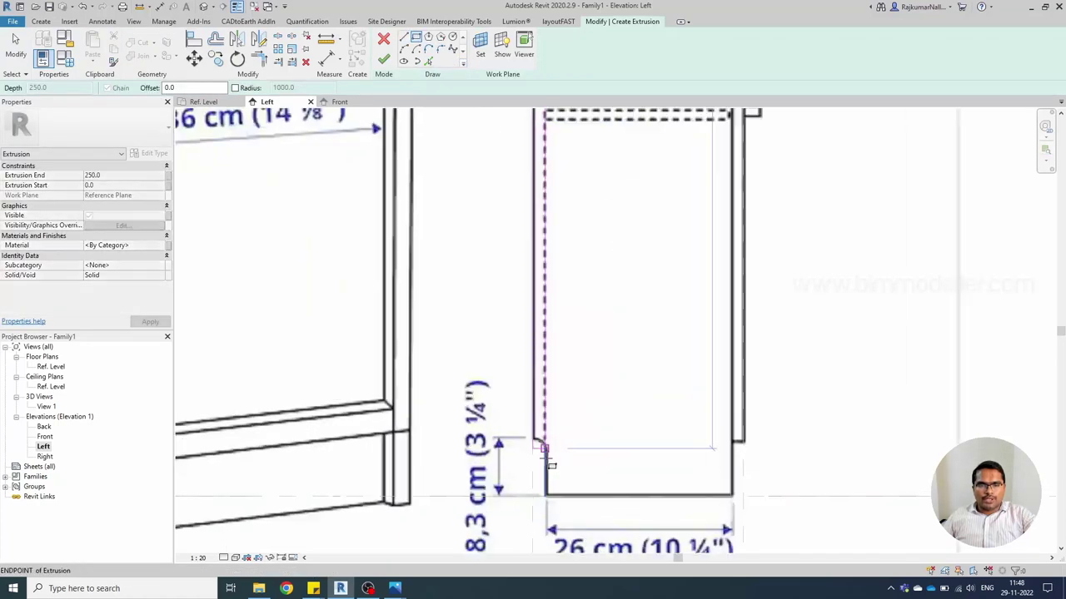
click(546, 431)
key(Escape)
scroll(540, 434, down, 3)
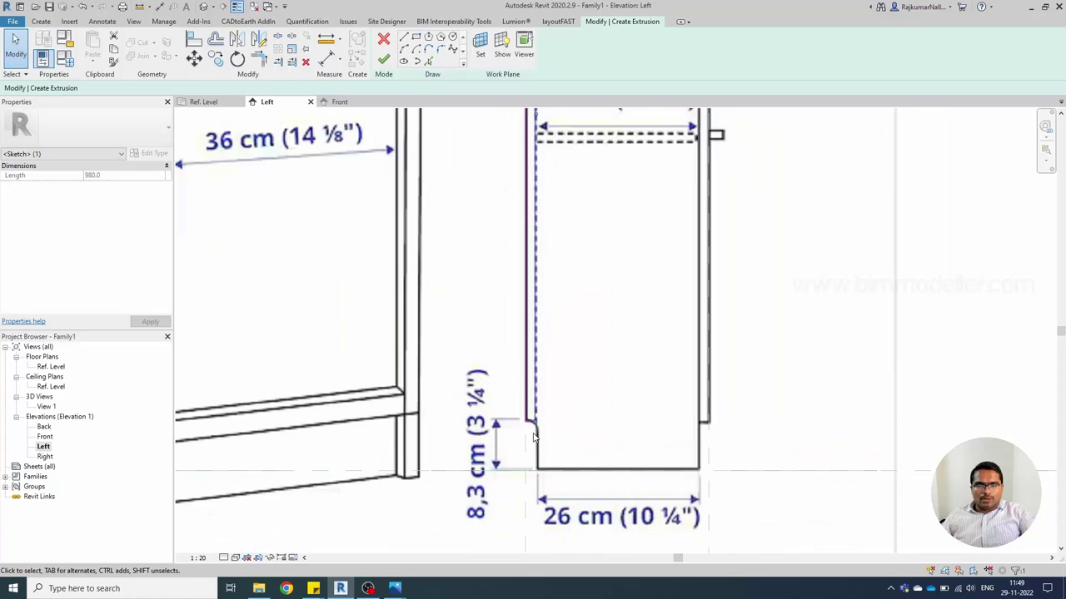
middle_drag(534, 295, 534, 436)
scroll(525, 433, down, 3)
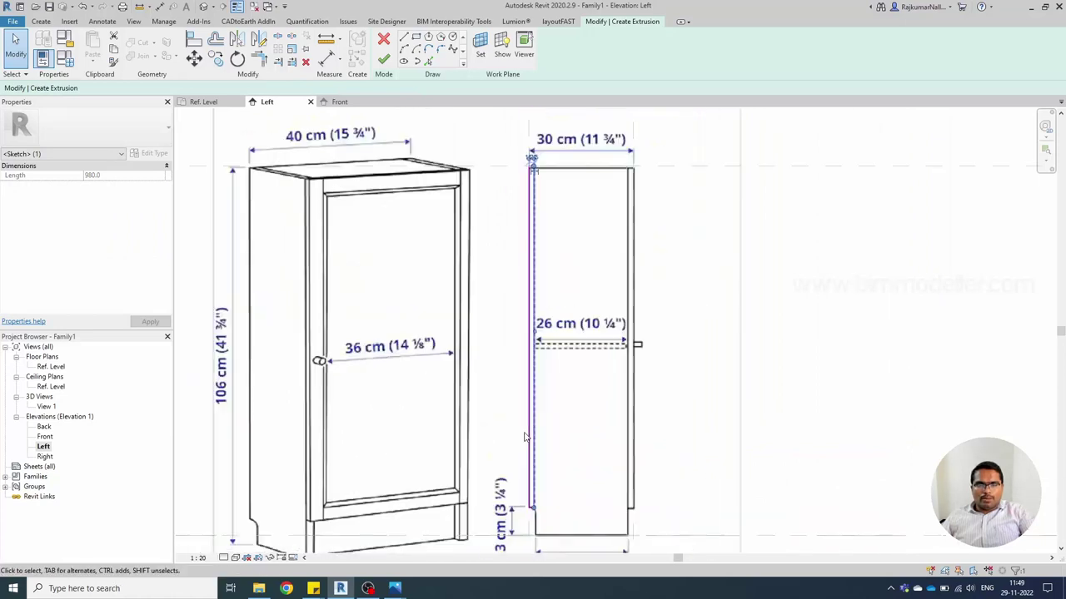
click(538, 267)
scroll(533, 250, up, 5)
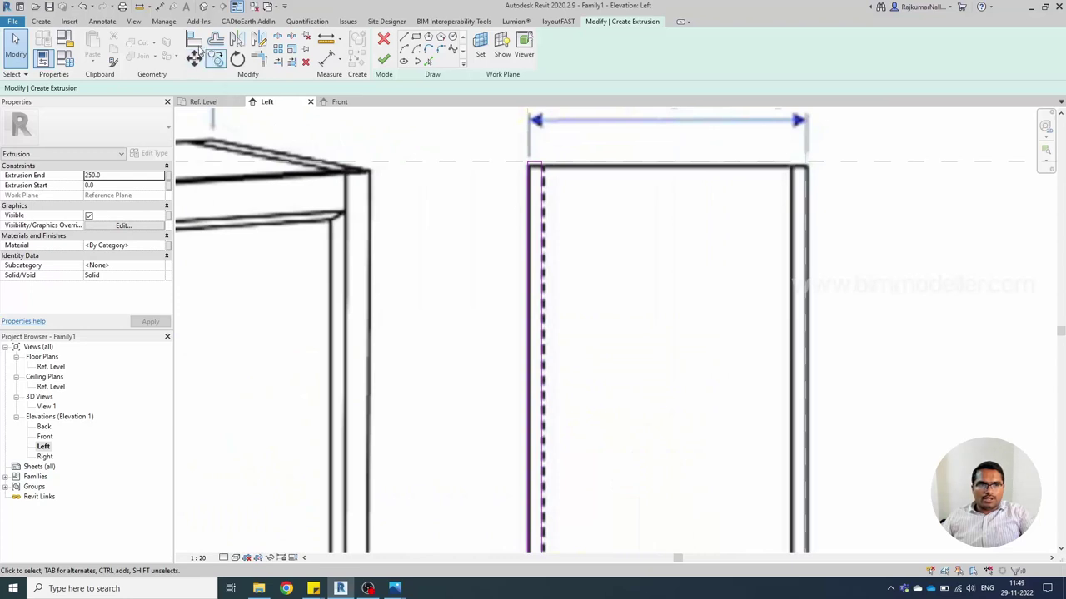
- Align the sketch's edge to the reference plane
click(197, 43)
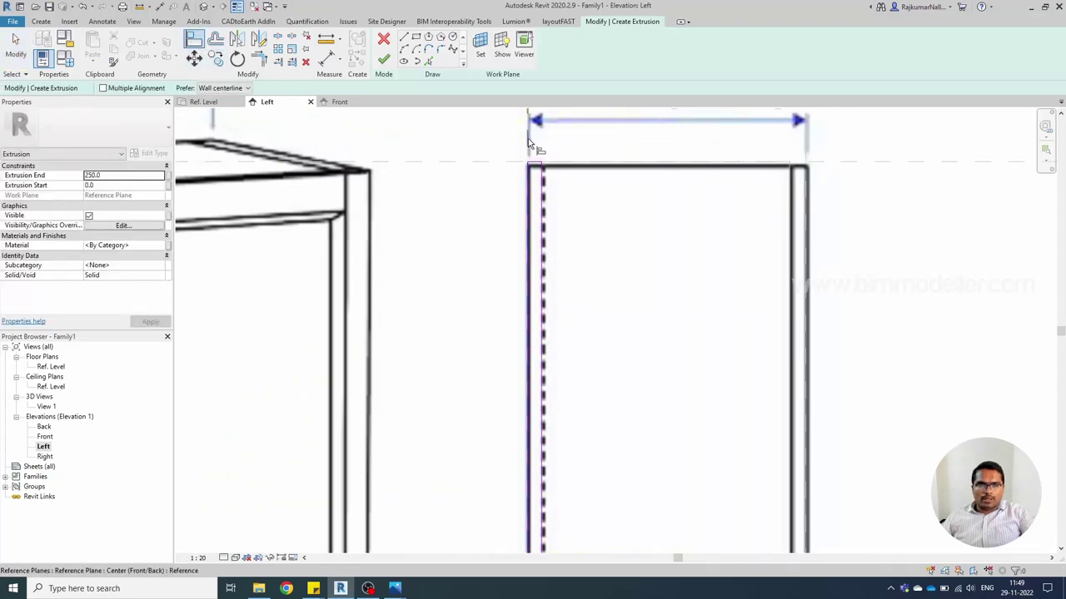
click(544, 346)
click(492, 166)
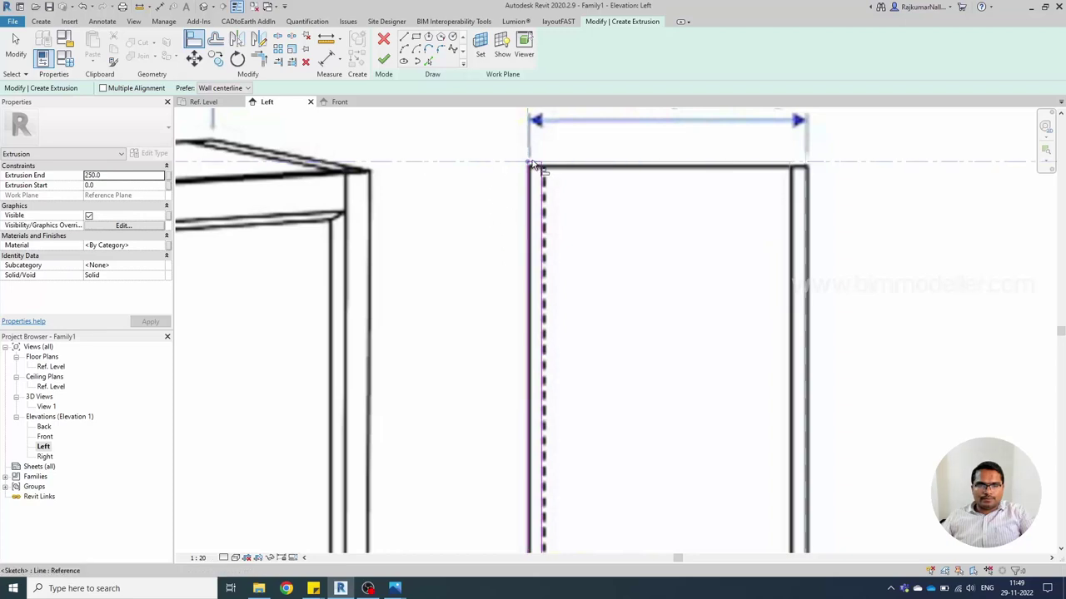
scroll(538, 166, up, 3)
scroll(583, 200, down, 5)
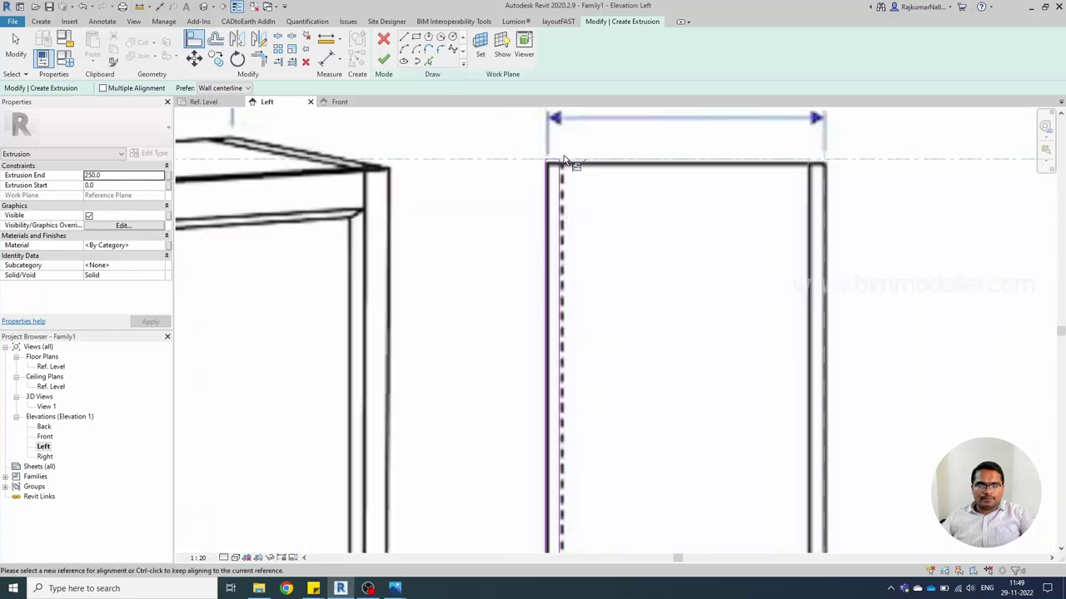
scroll(565, 233, up, 3)
scroll(550, 242, down, 1)
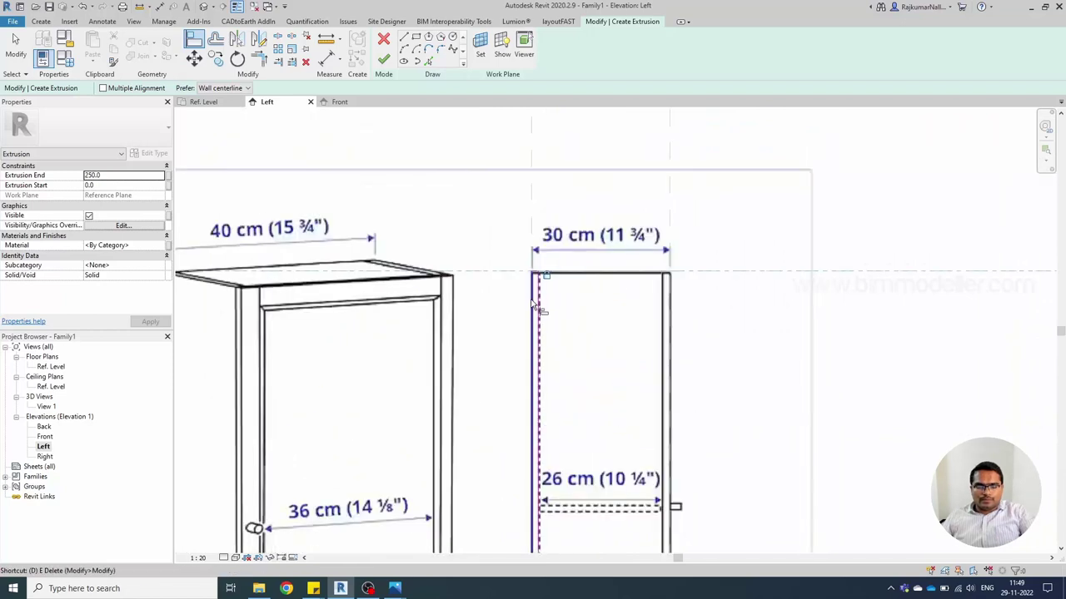
- Try an aligned dimension on the sketch's left edge, then select the 15 dimension at the top
key(d)
key(i)
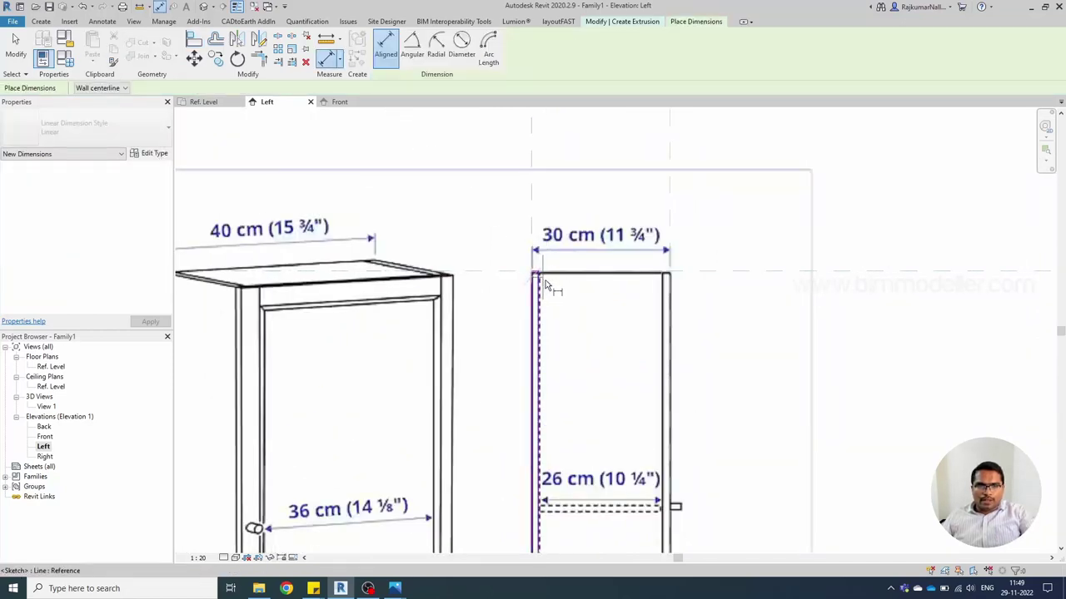
click(540, 287)
key(Escape)
scroll(533, 223, down, 2)
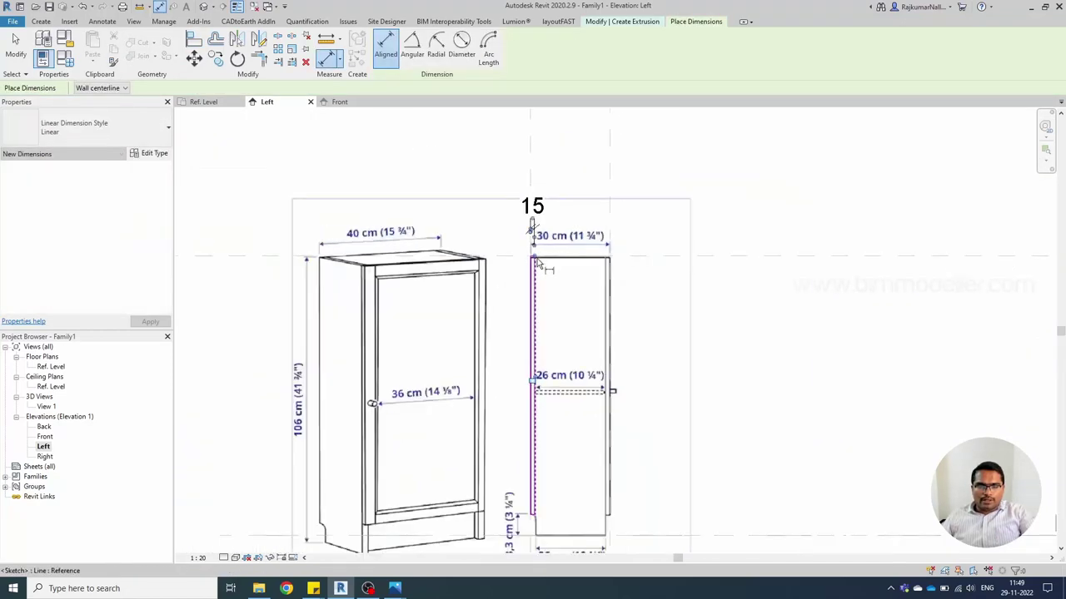
scroll(533, 217, up, 1)
scroll(535, 266, down, 2)
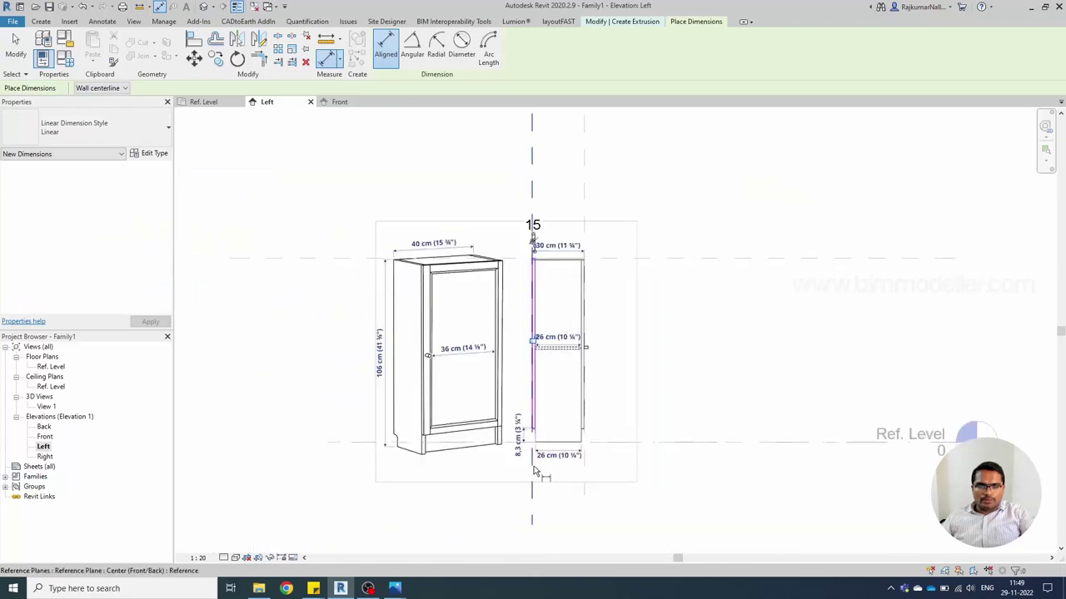
scroll(537, 472, down, 3)
key(Escape)
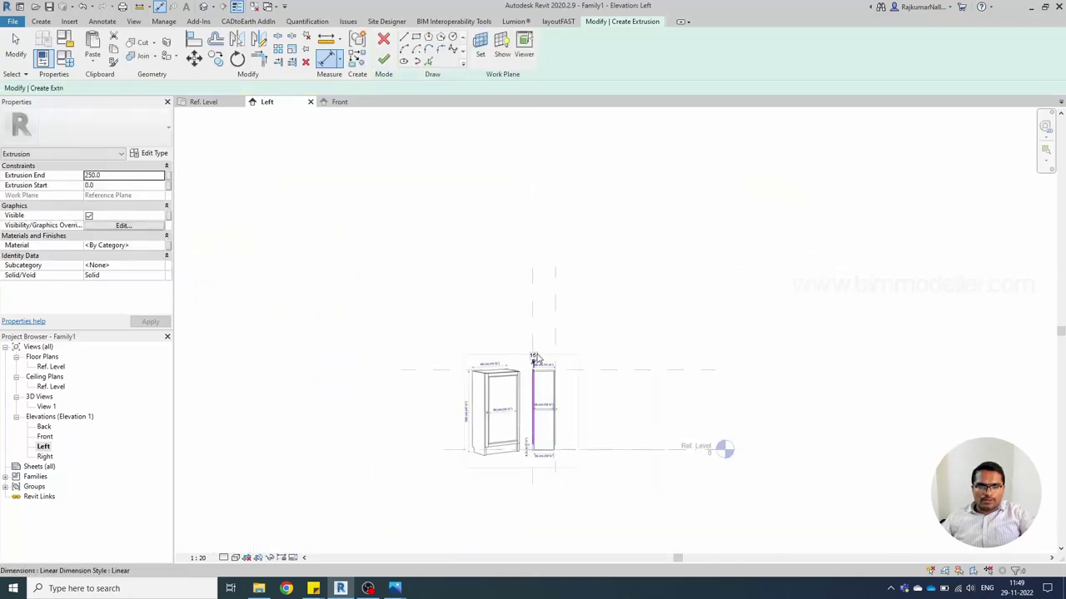
click(533, 359)
scroll(537, 417, up, 12)
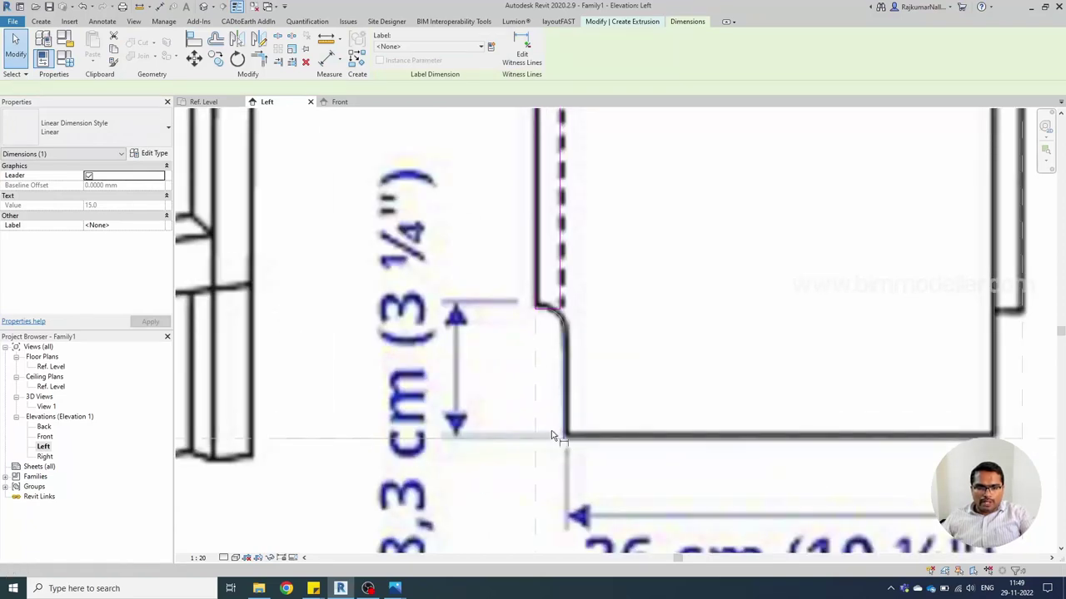
- Dimension the sketch's bottom edge 80 above Ref. Level and finish the extrusion
key(d)
key(i)
click(541, 440)
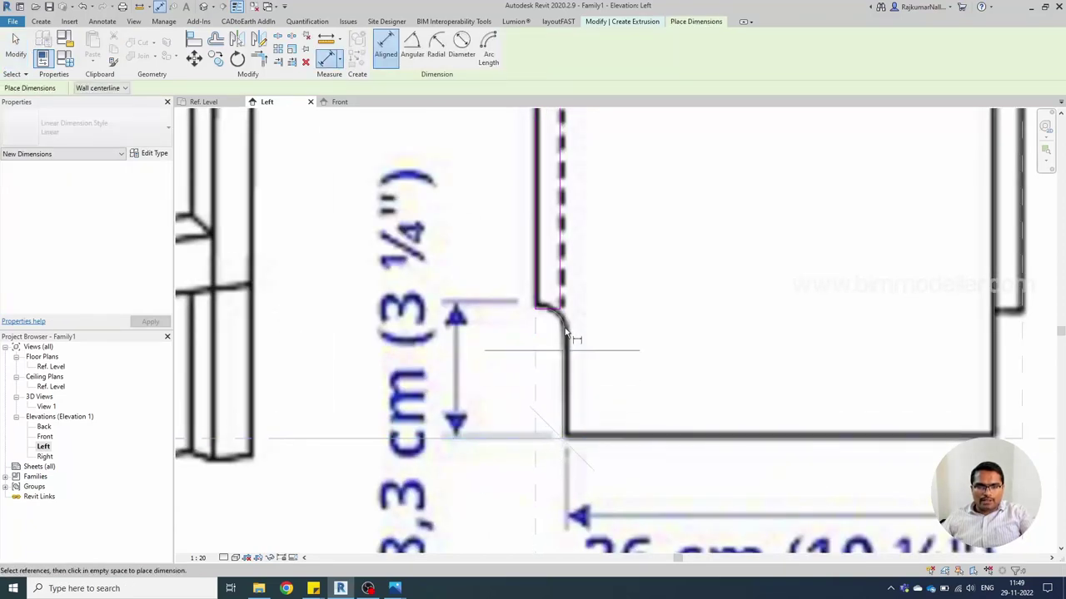
scroll(547, 314, up, 3)
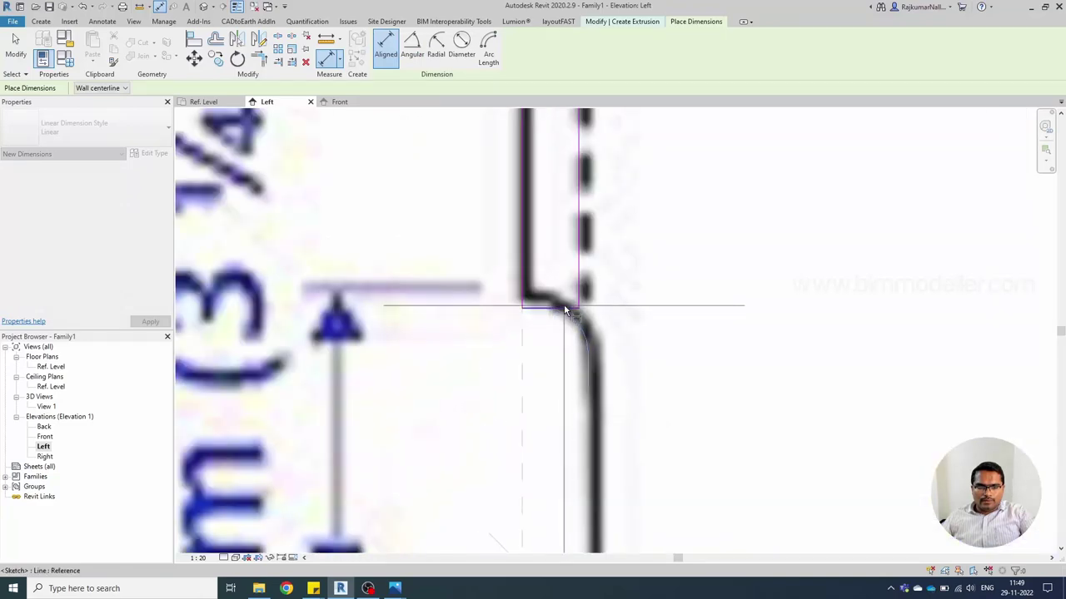
scroll(564, 306, up, 3)
scroll(567, 310, down, 6)
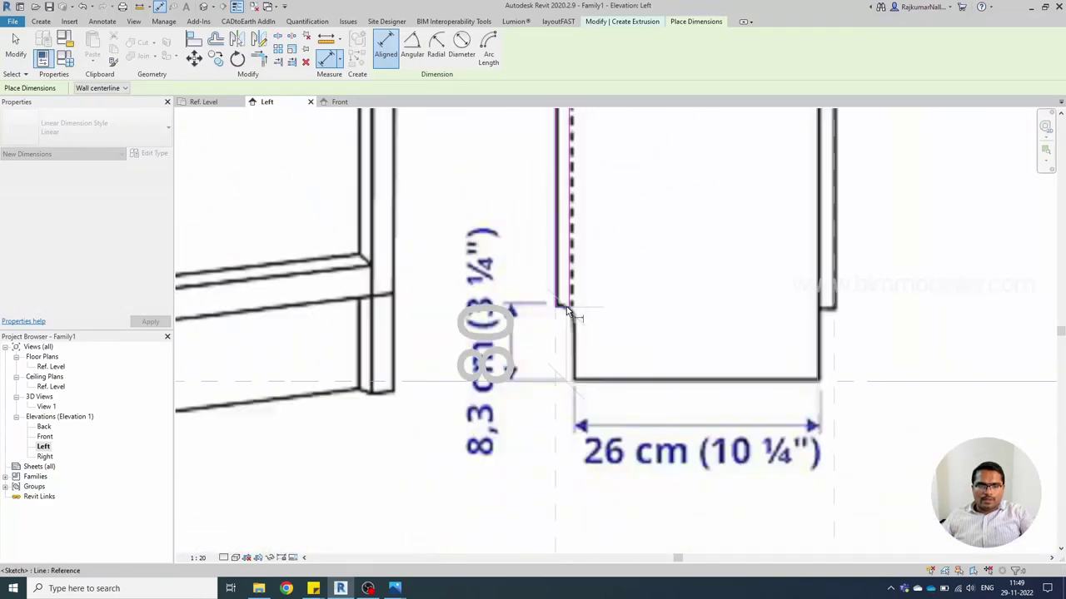
key(Tab)
key(Tab)
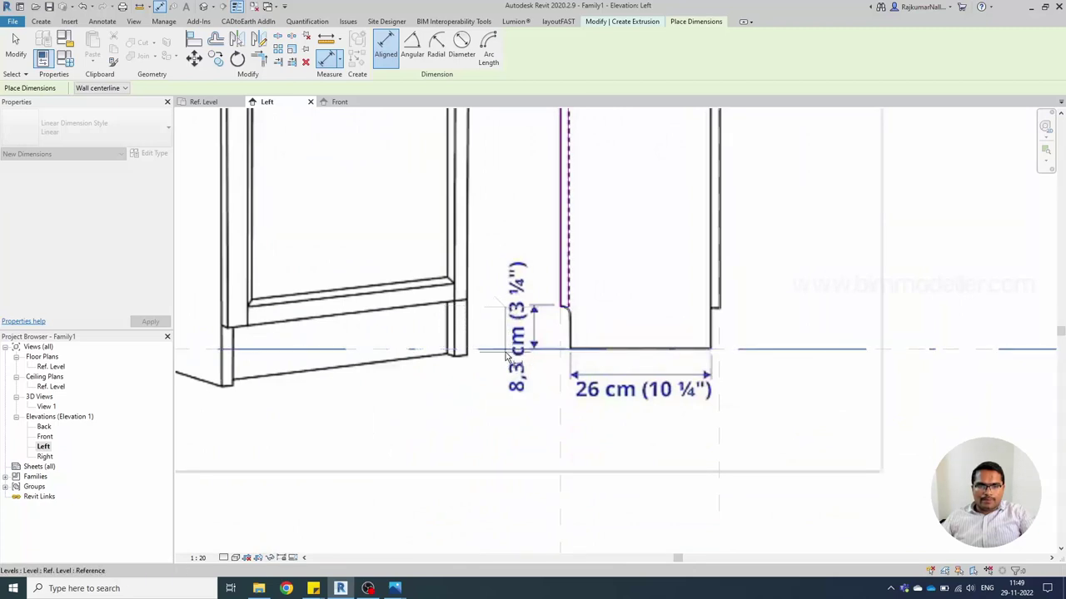
click(505, 352)
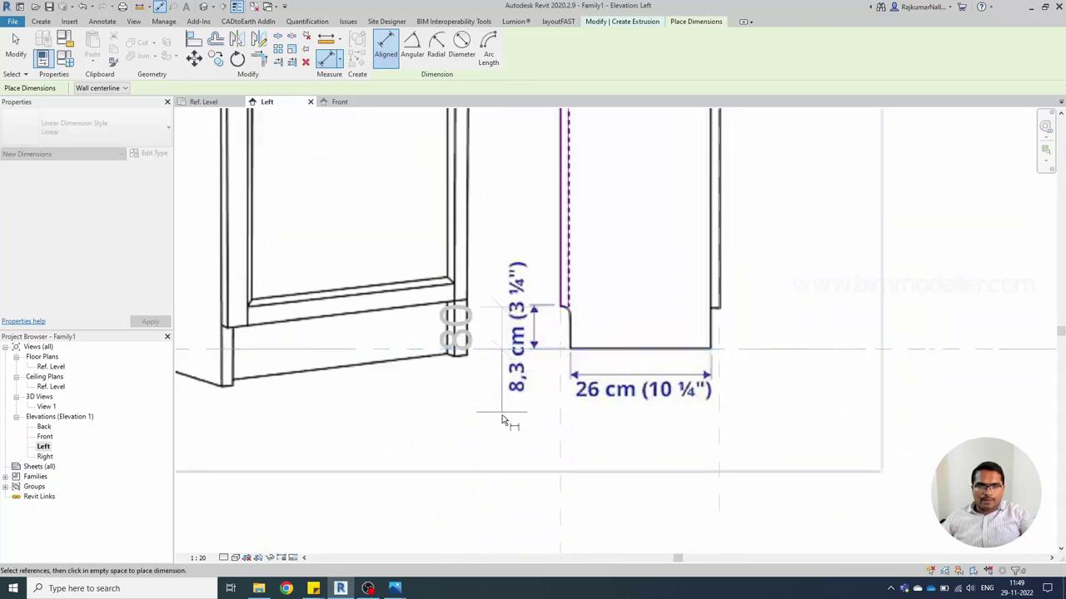
click(799, 336)
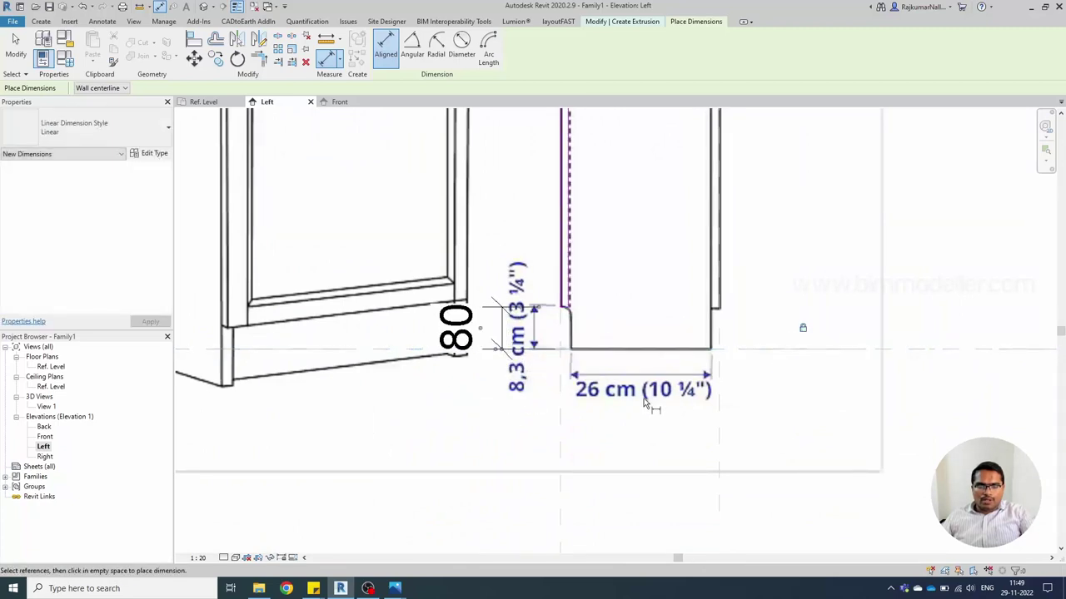
key(Escape)
scroll(614, 404, down, 2)
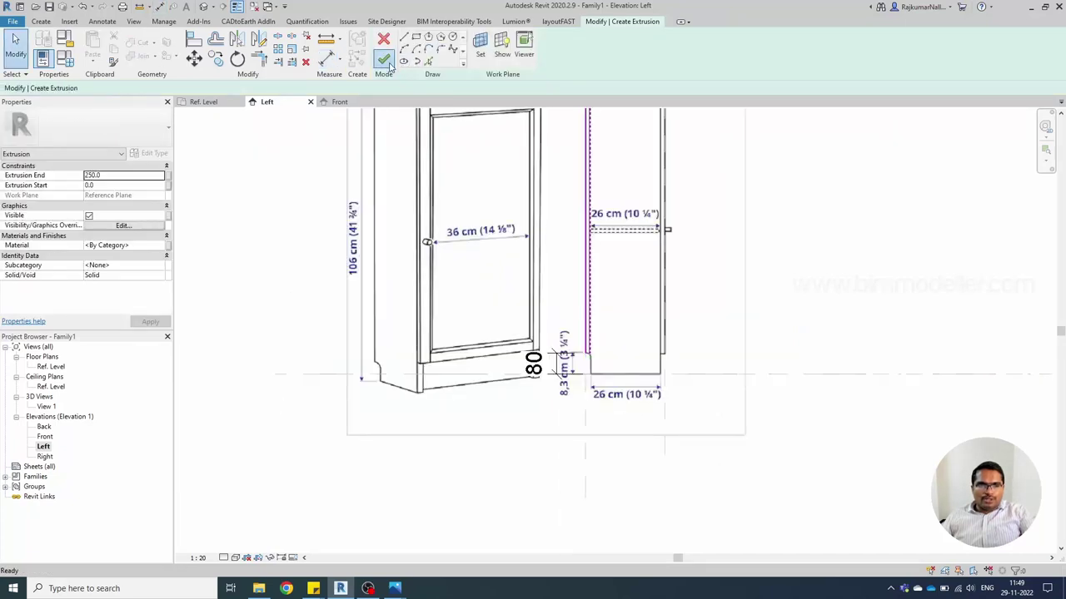
click(383, 59)
- In the Front elevation, try editing the new extrusion's depth and dismiss the invalid value warning
double_click(44, 435)
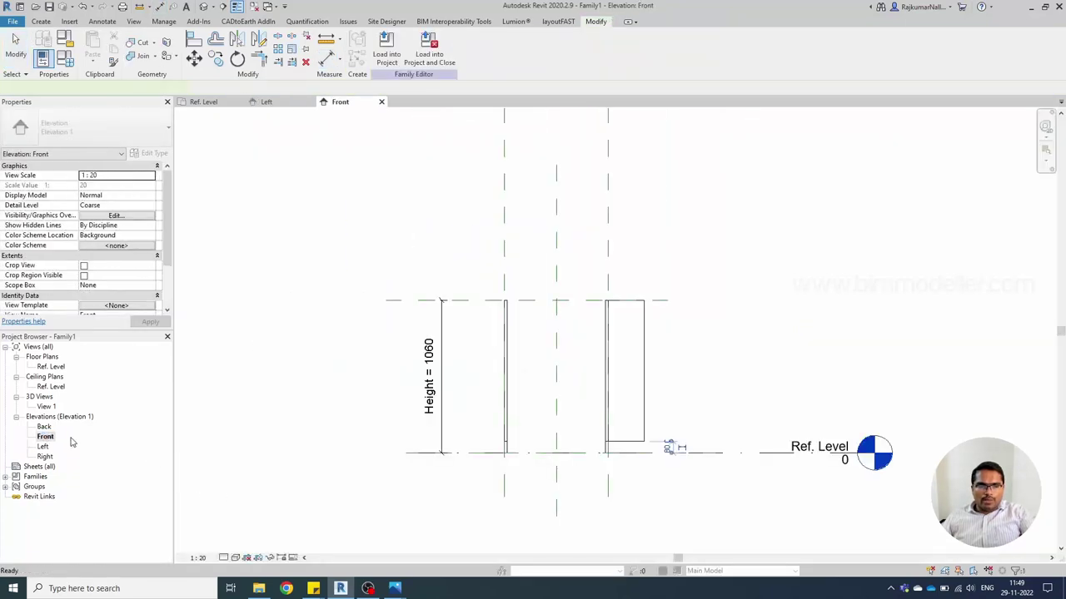
scroll(569, 405, up, 2)
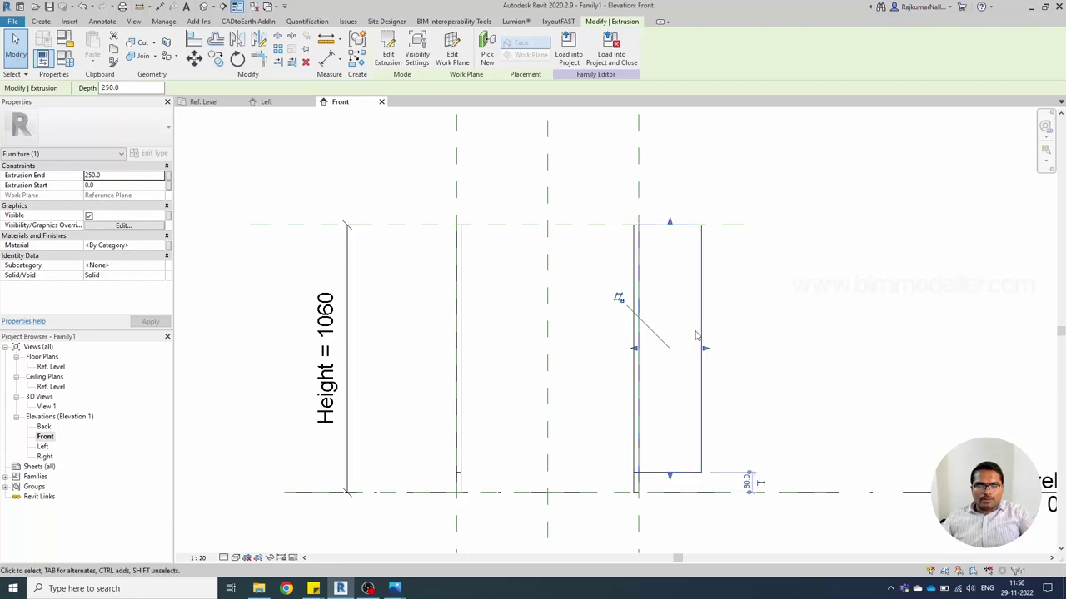
click(134, 184)
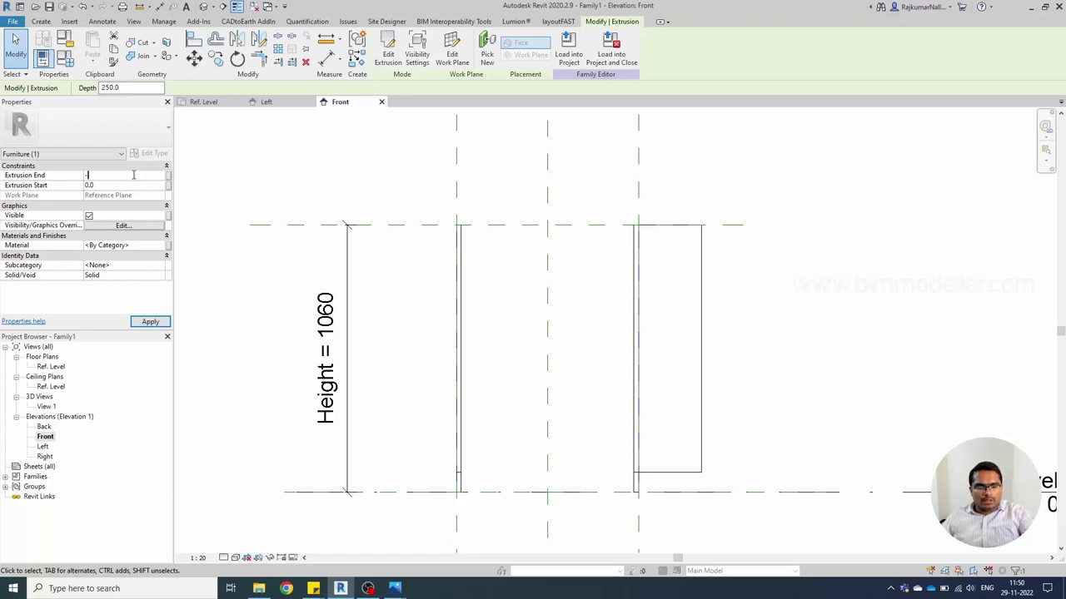
key(Return)
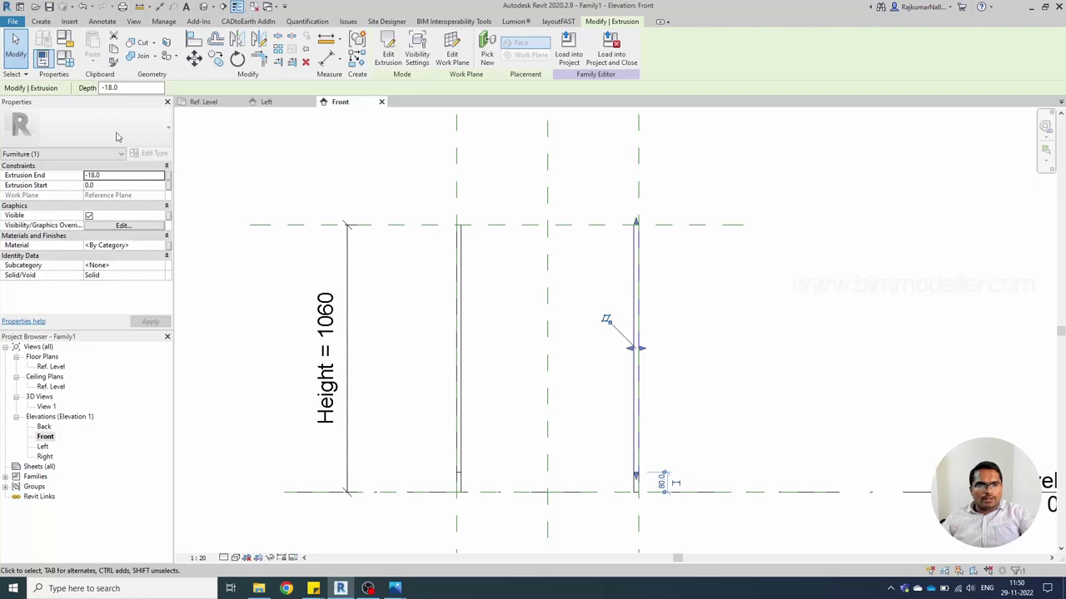
click(127, 185)
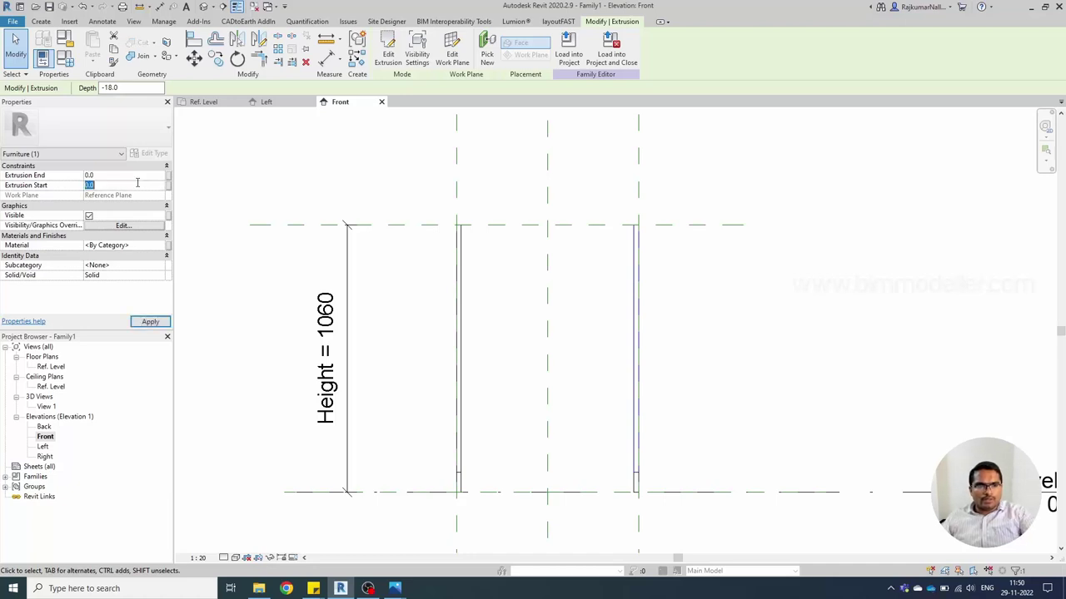
key(Escape)
- Abandon the rejected Extrusion End value, keeping -18.0, and select the 250 mm extrusion
click(135, 177)
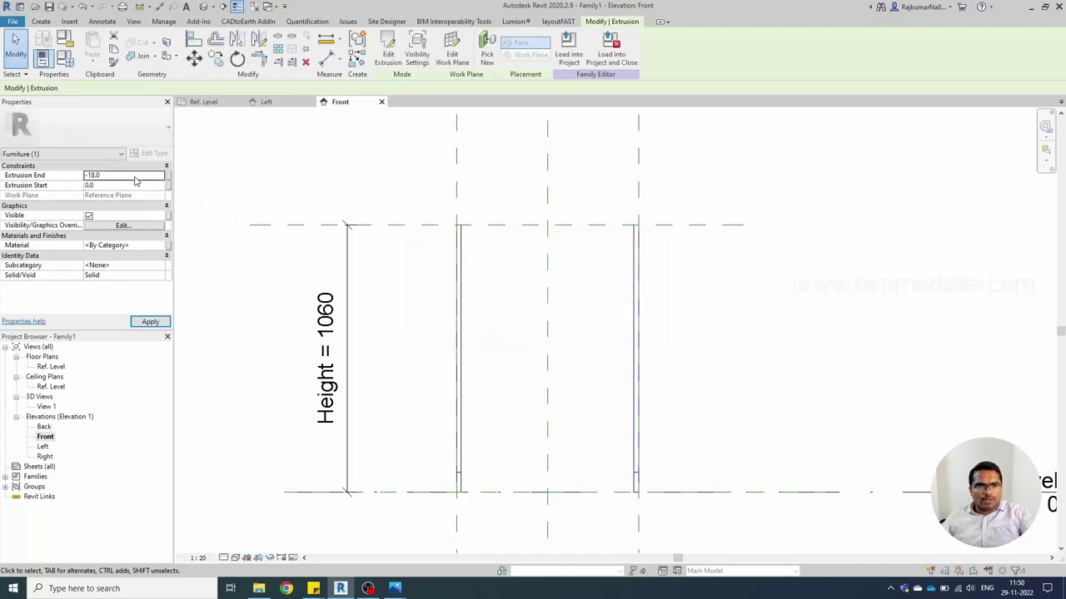
text(-)
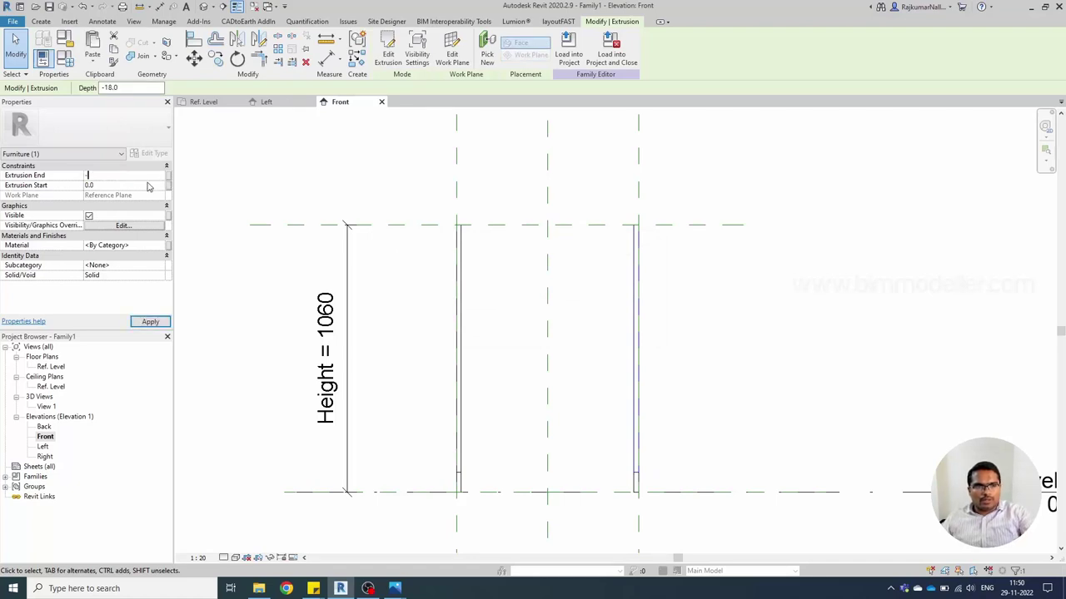
click(149, 186)
key(Escape)
click(608, 285)
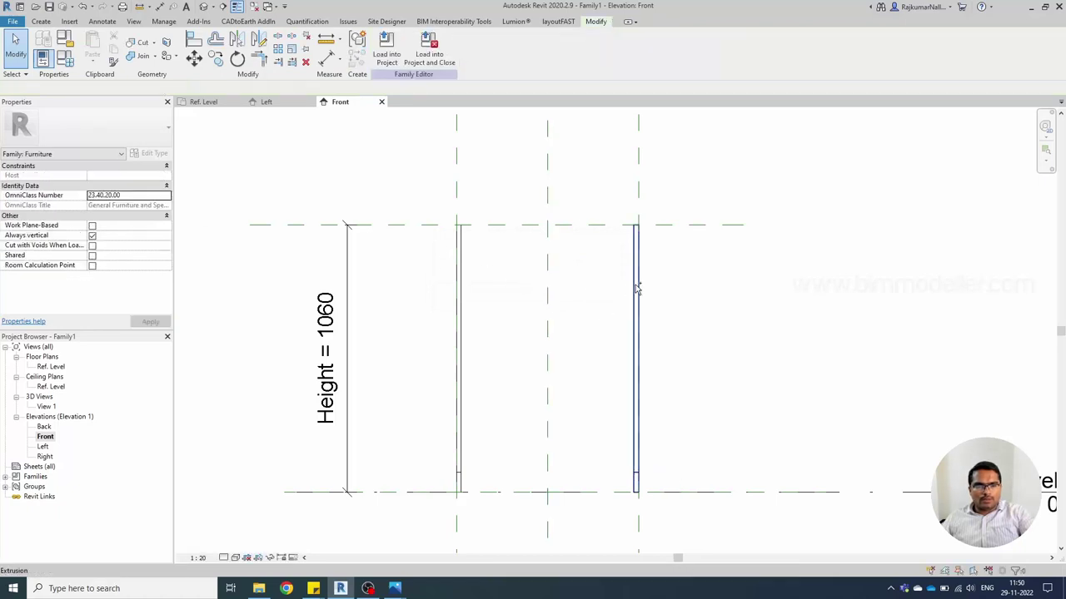
click(636, 314)
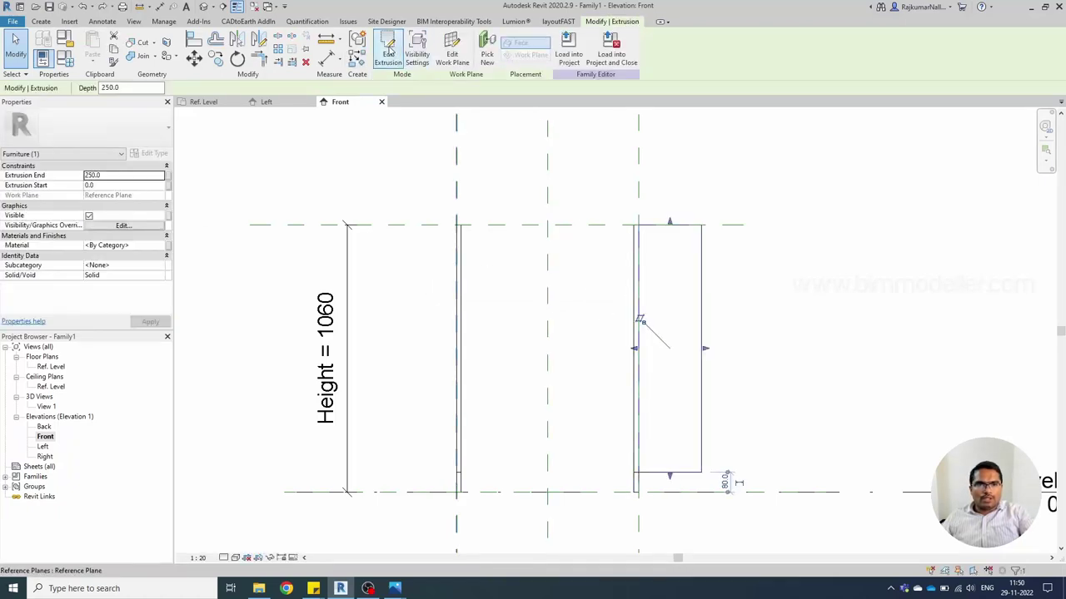
- Move the 250 mm extrusion onto the left reference plane as its new work plane and finish editing
click(389, 51)
click(537, 403)
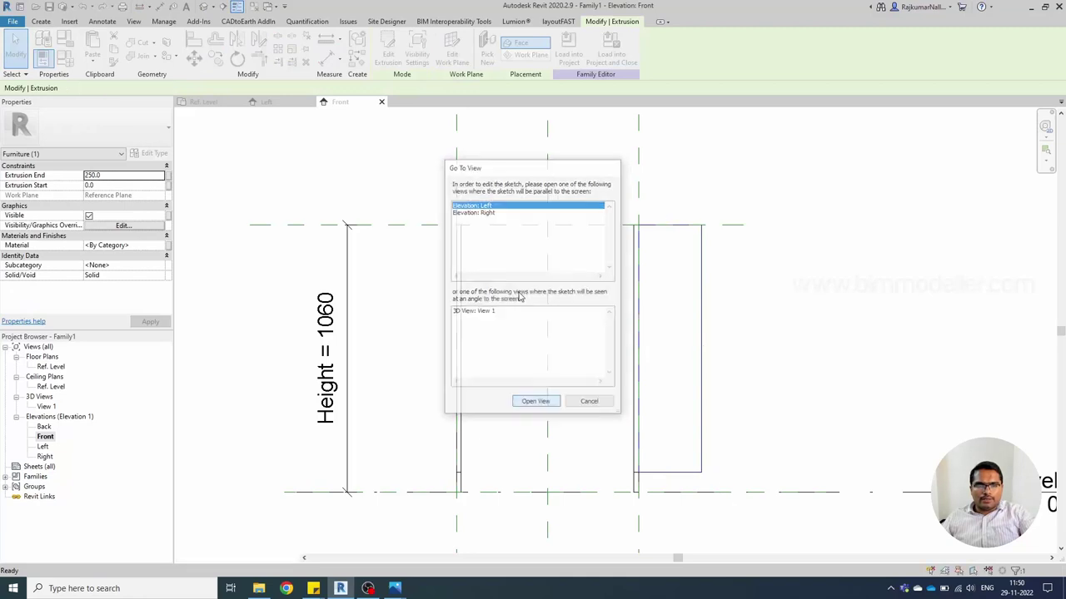
click(214, 104)
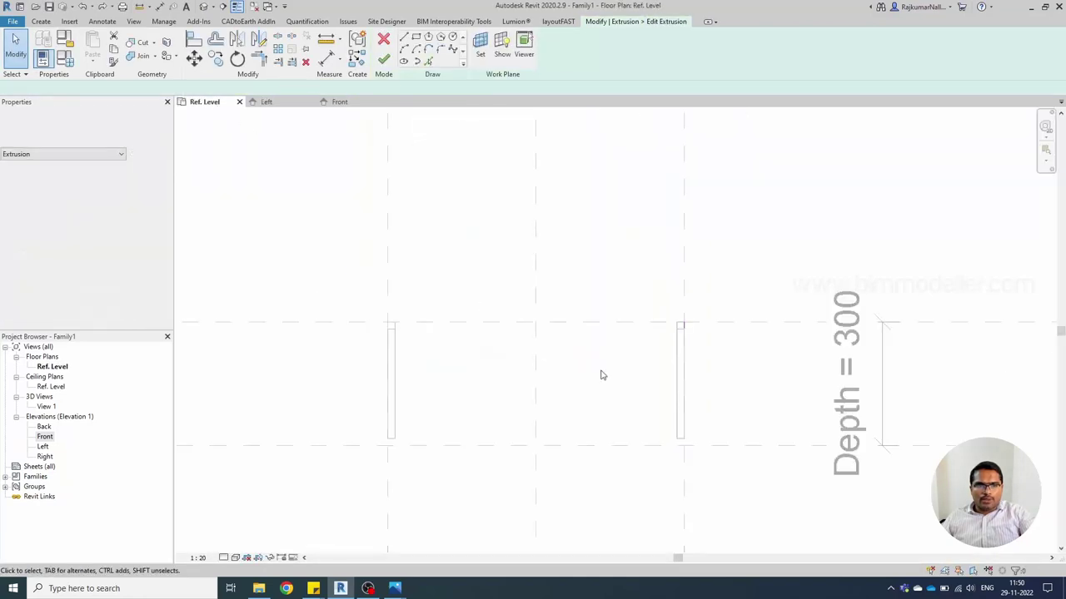
click(480, 45)
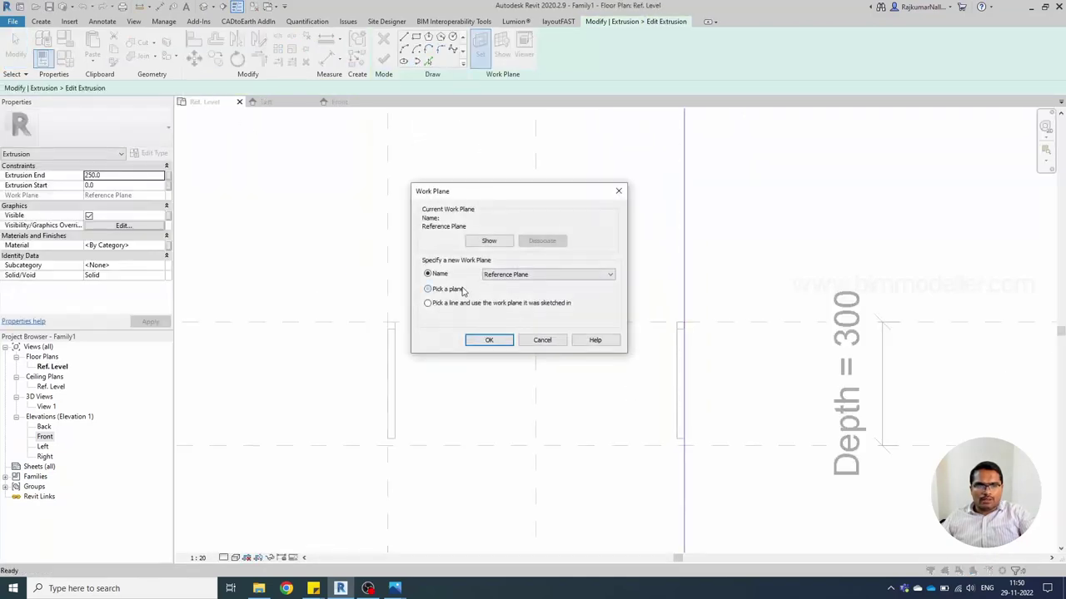
click(485, 340)
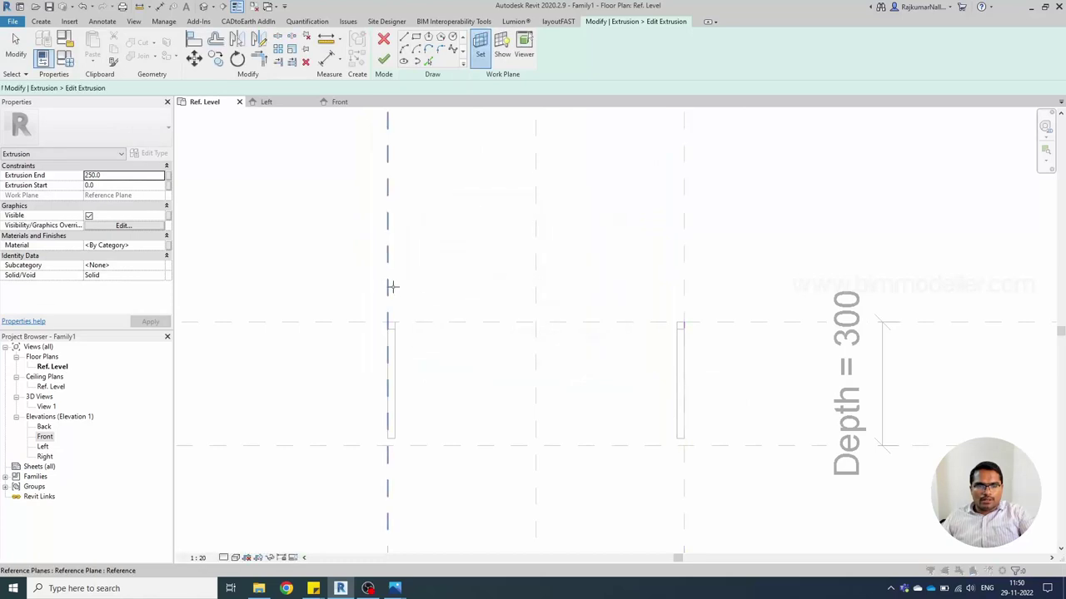
click(389, 288)
click(535, 403)
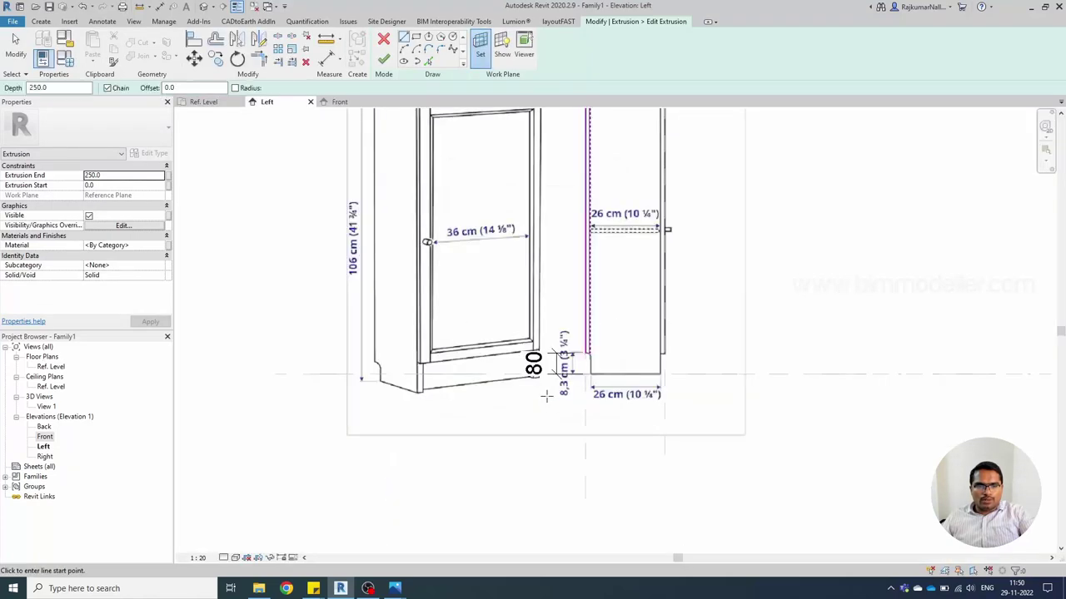
scroll(538, 402, down, 2)
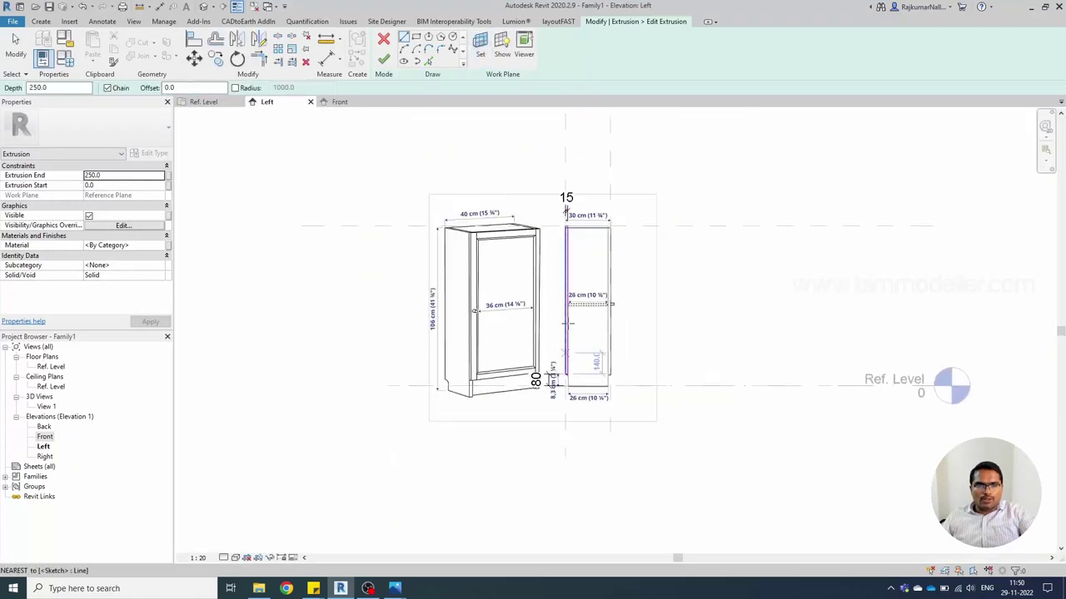
click(385, 62)
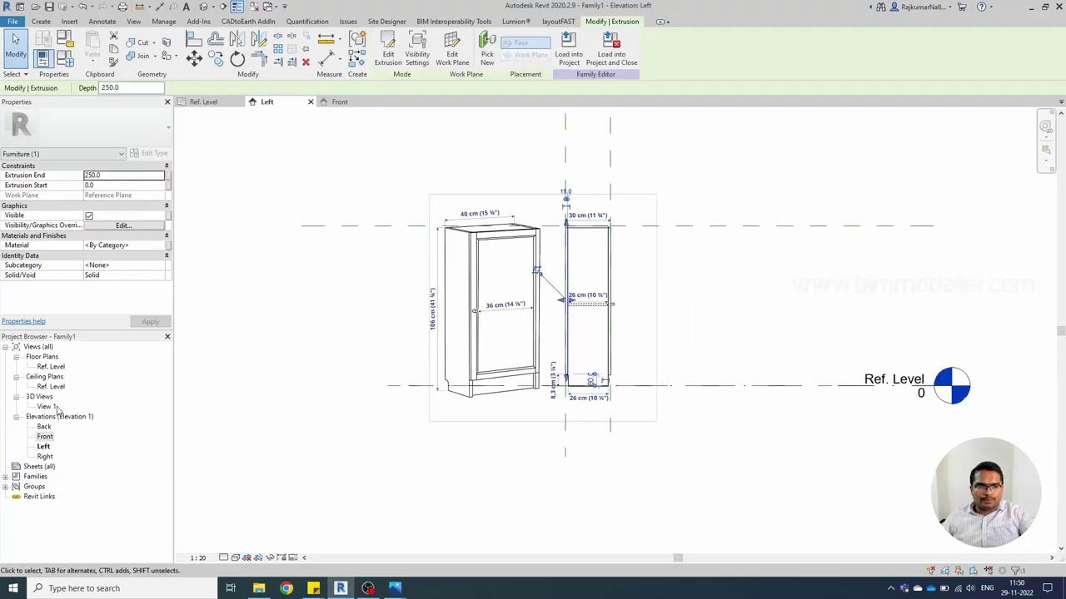
- In the Ref. Level plan, stretch the panel between the side panels' inner faces, from 18 to 702
double_click(51, 366)
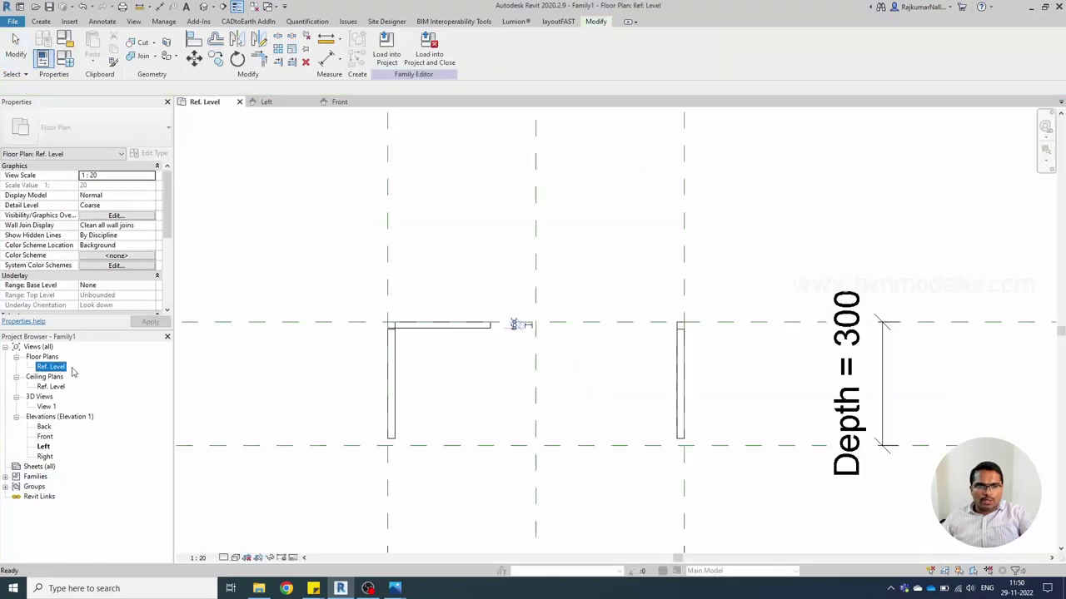
scroll(447, 331, up, 2)
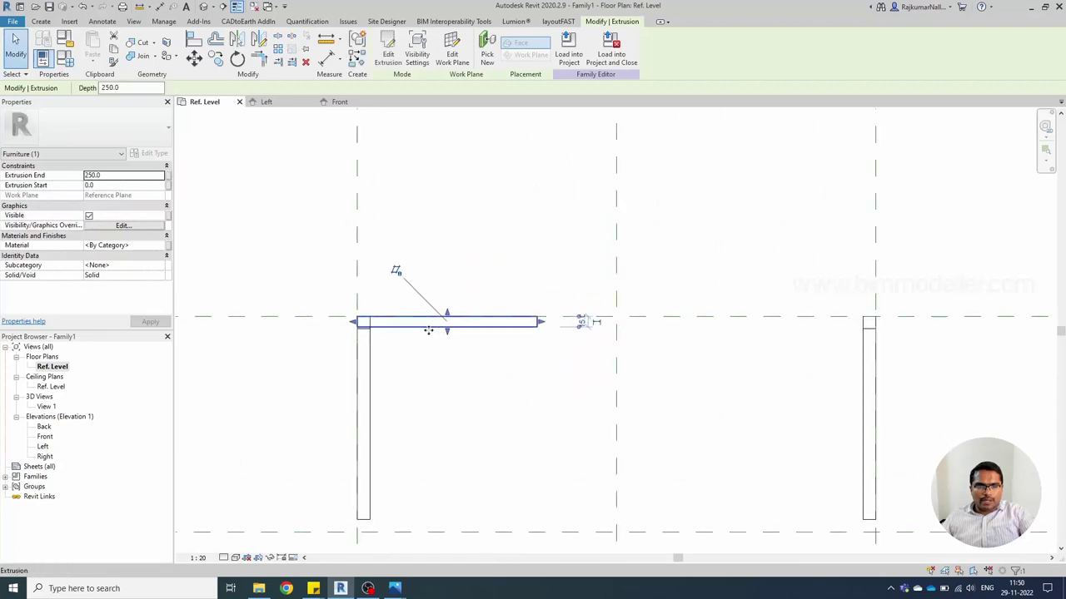
click(148, 175)
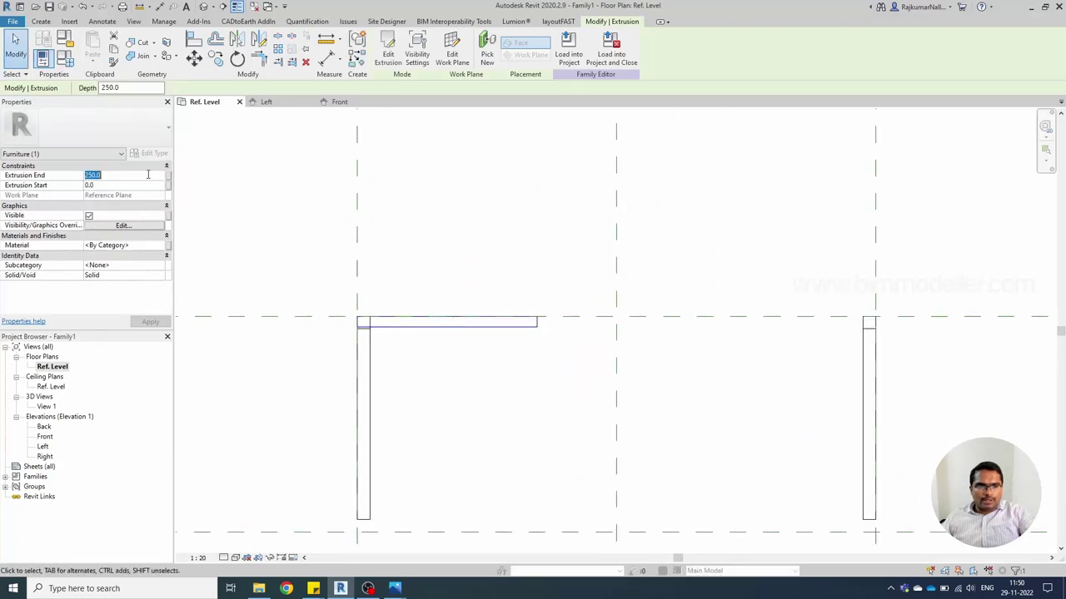
key(Return)
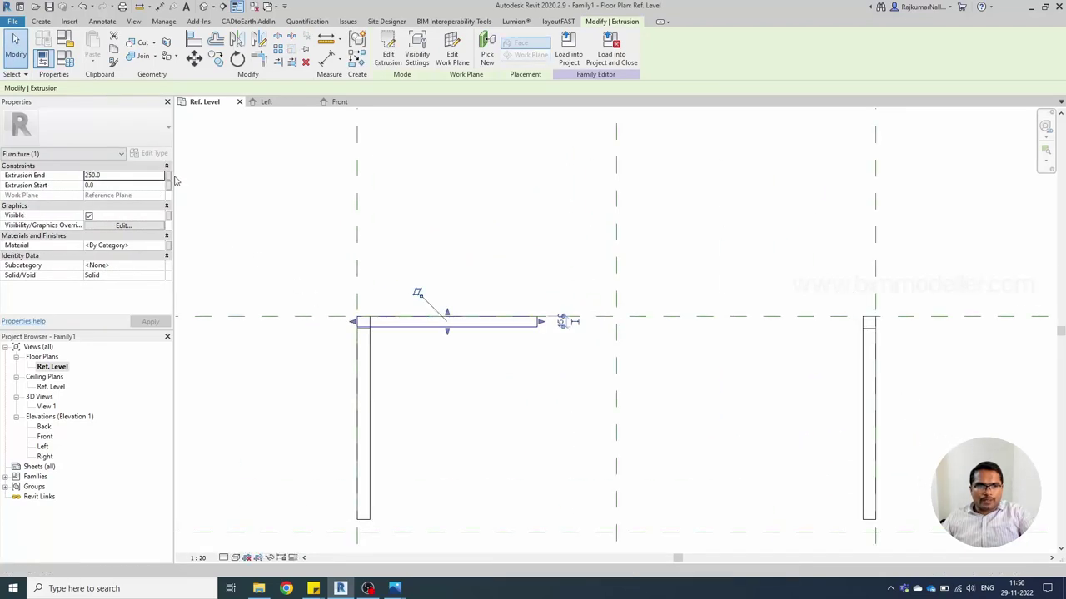
click(168, 175)
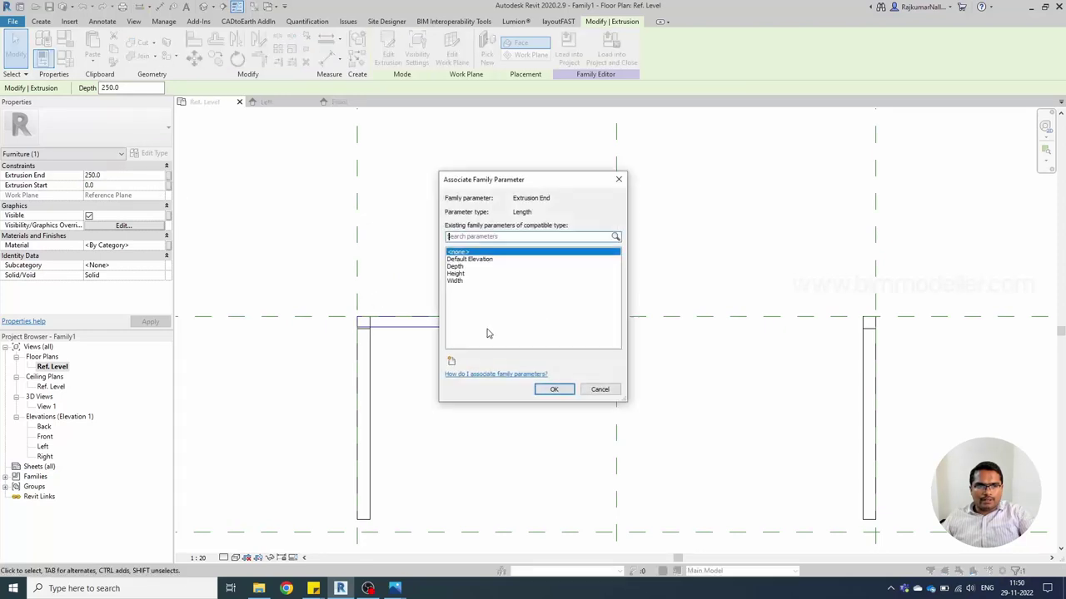
key(Escape)
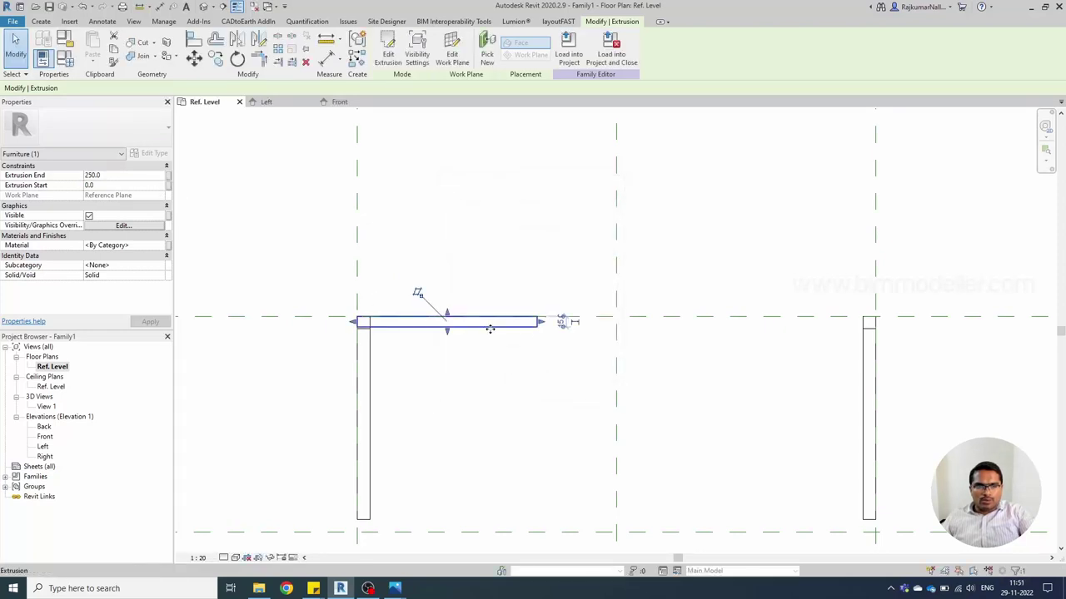
drag(542, 325, 862, 352)
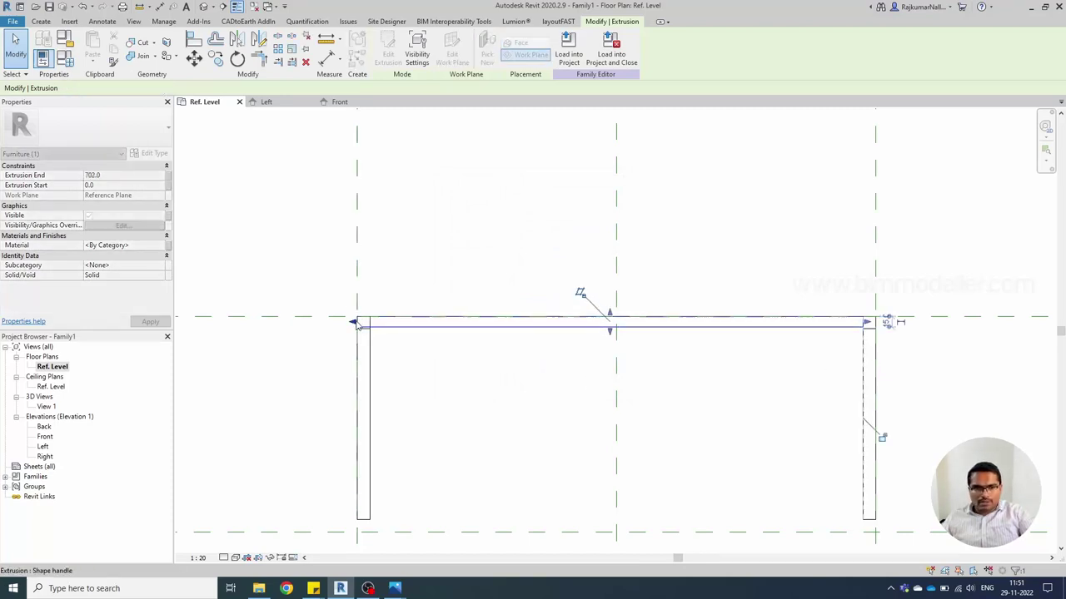
drag(356, 322, 374, 324)
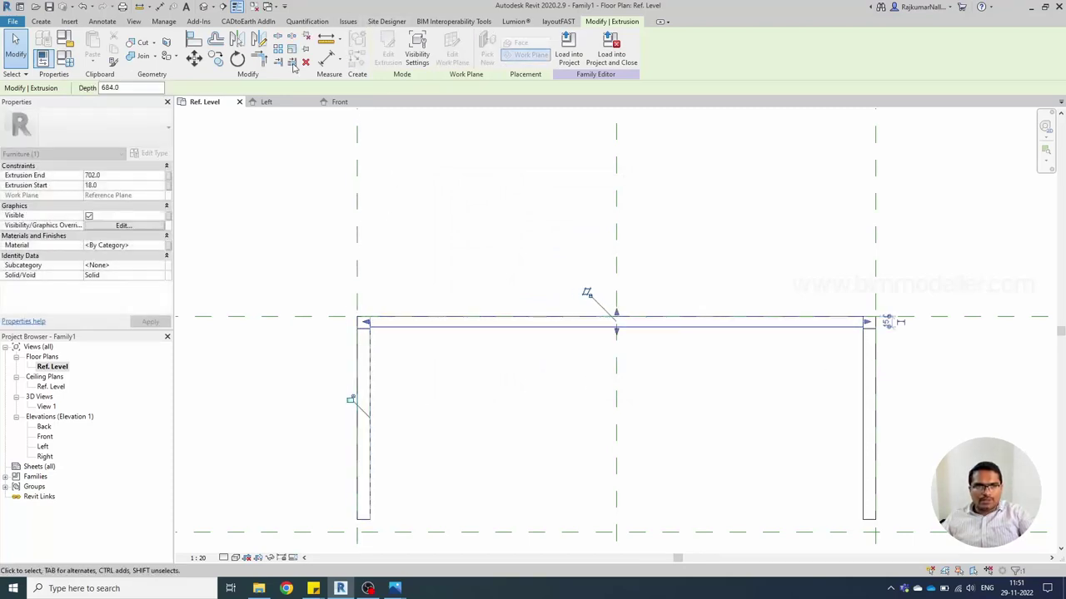
- Add an 18 aligned dimension across the right side panel's thickness using DI
key(d)
key(i)
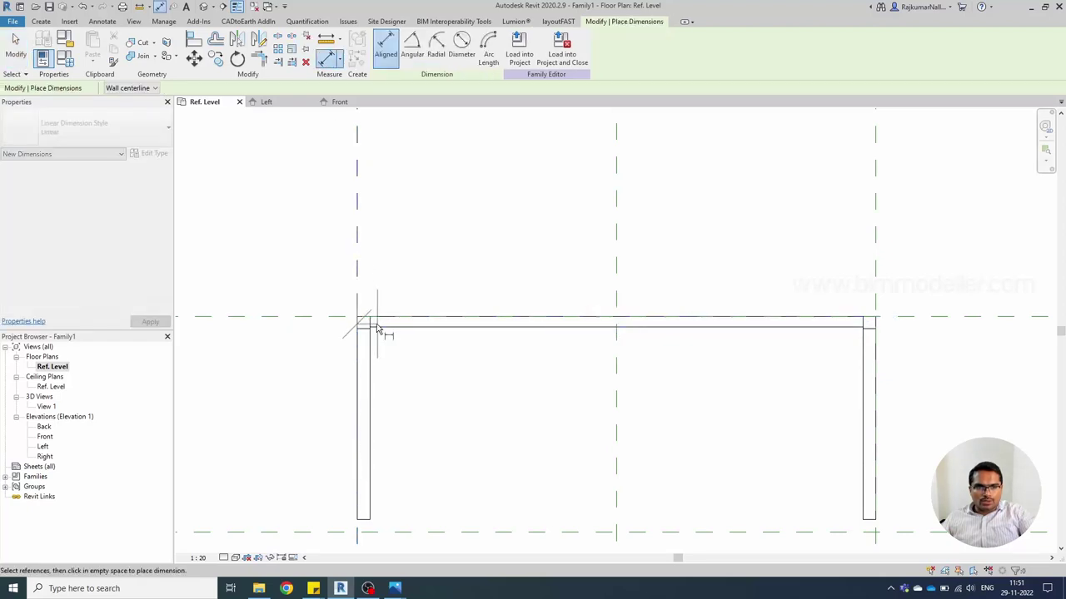
scroll(374, 325, up, 3)
scroll(366, 223, down, 4)
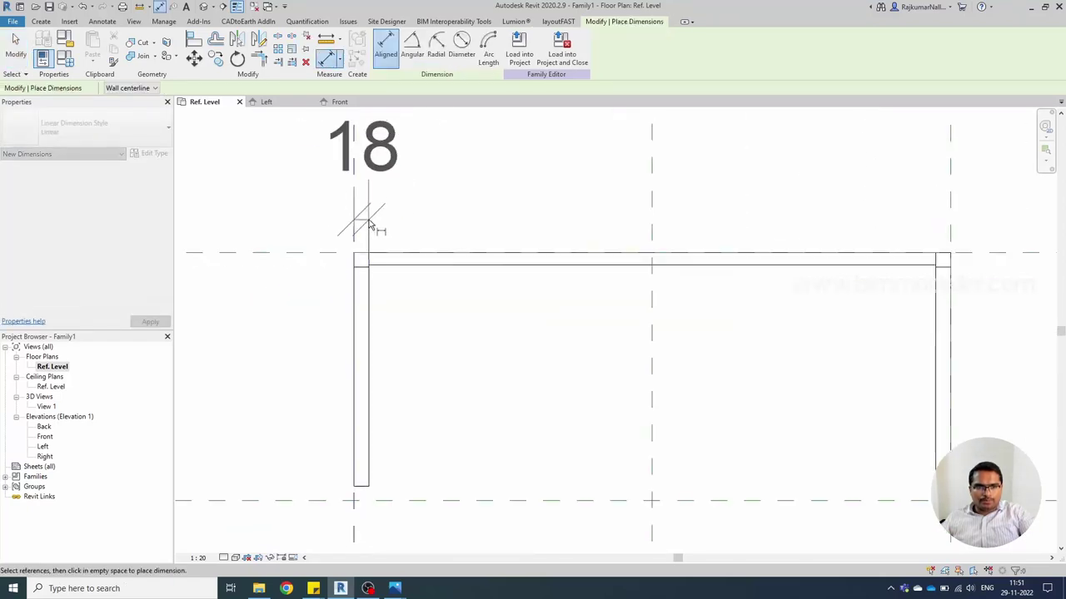
middle_drag(937, 201, 732, 278)
click(745, 281)
click(733, 345)
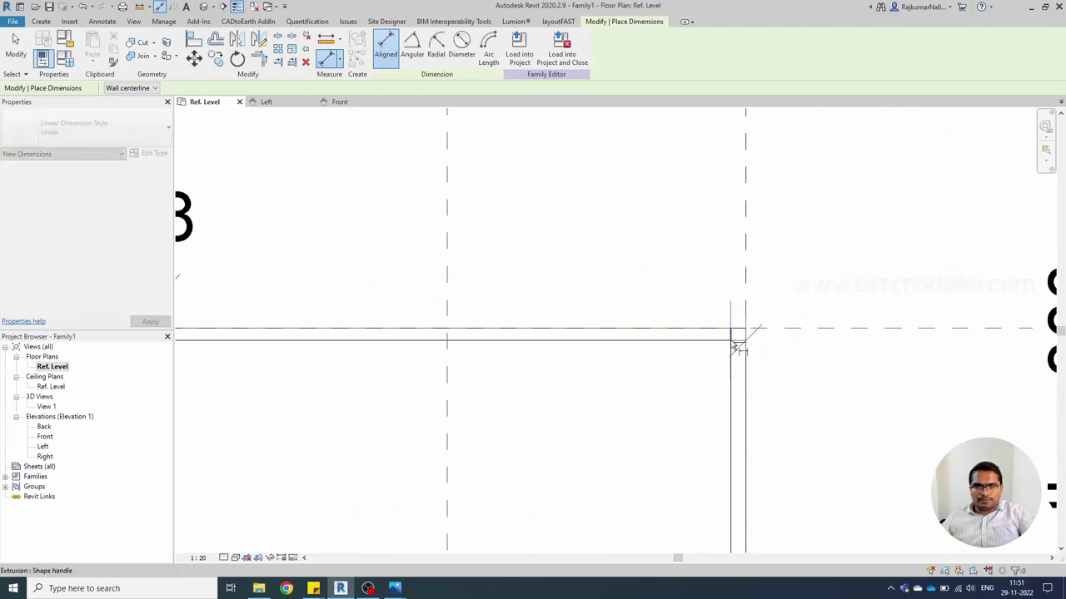
click(685, 250)
- Switch to the default 3D view to inspect the assembled panels
scroll(681, 255, down, 1)
scroll(681, 256, down, 2)
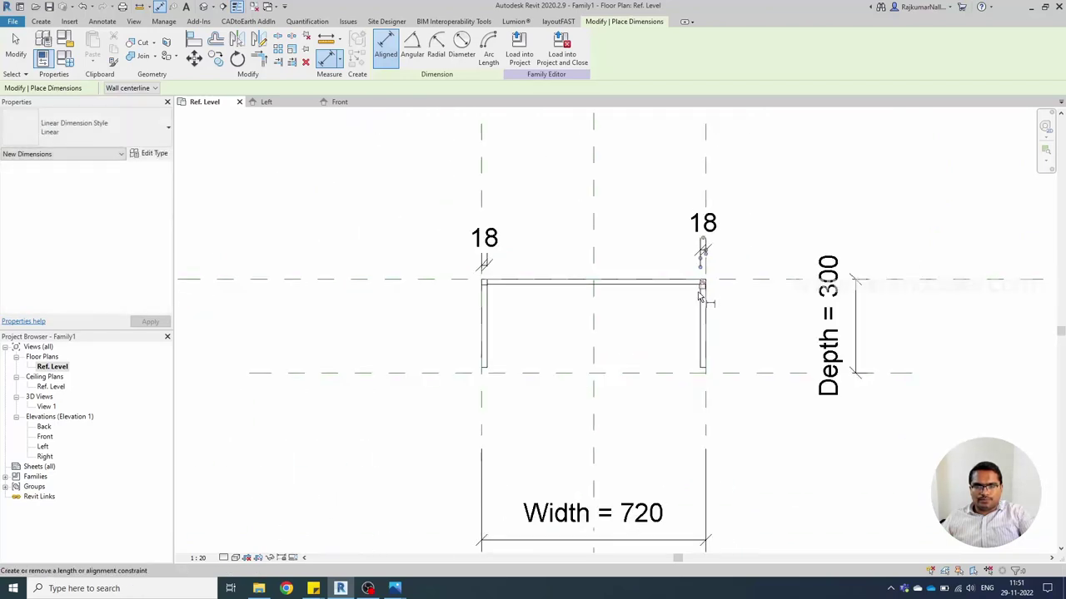
scroll(676, 309, up, 2)
key(Escape)
scroll(632, 331, down, 2)
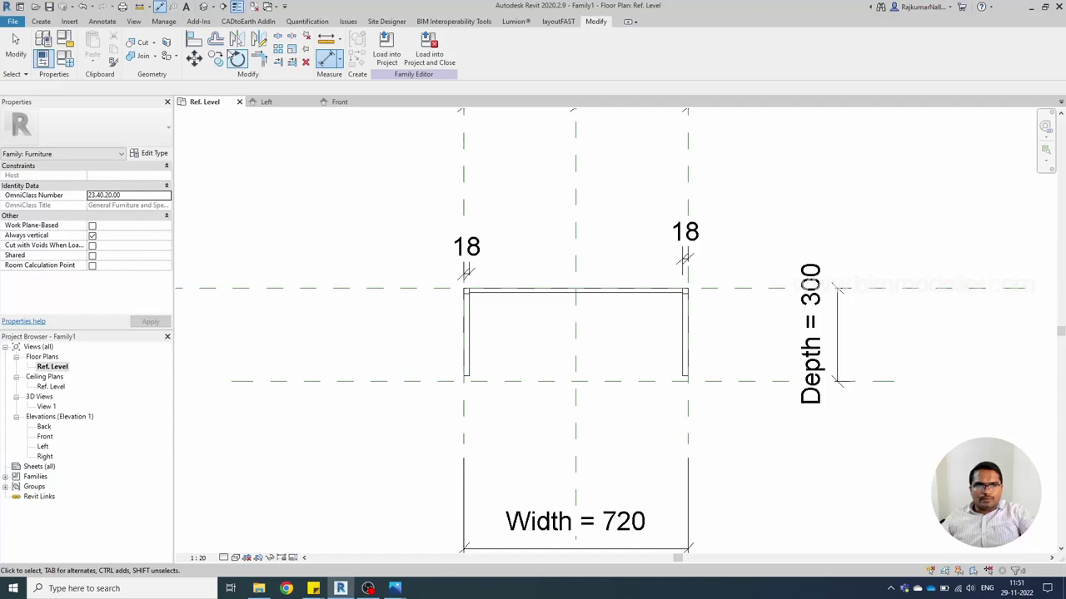
click(203, 7)
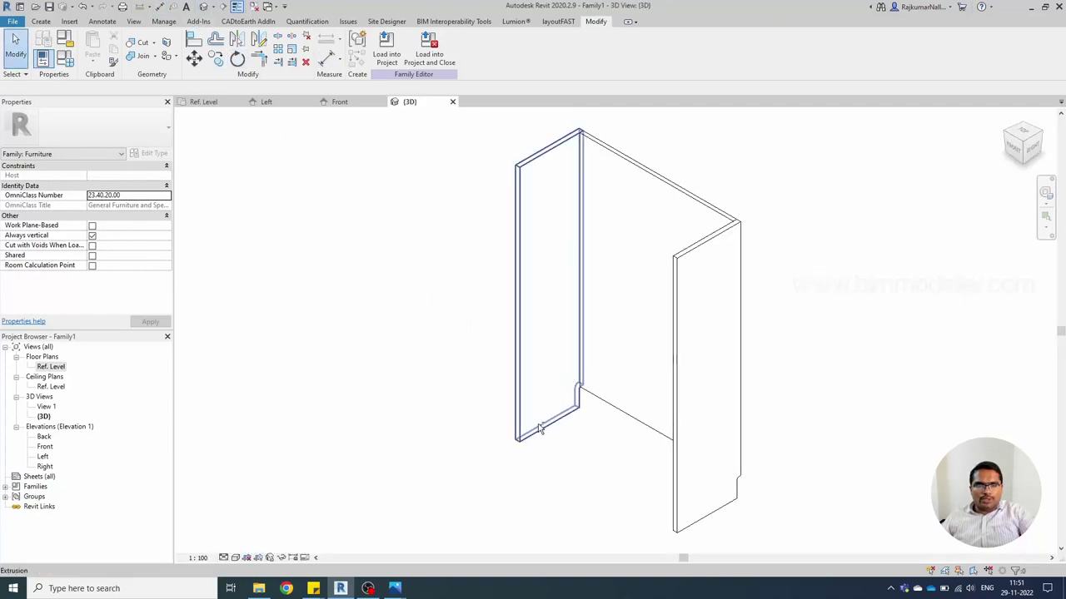
- Orbit the carcass in 3D, then return to the Ref. Level plan with the Create tools showing
shift+middle_drag(539, 428, 738, 442)
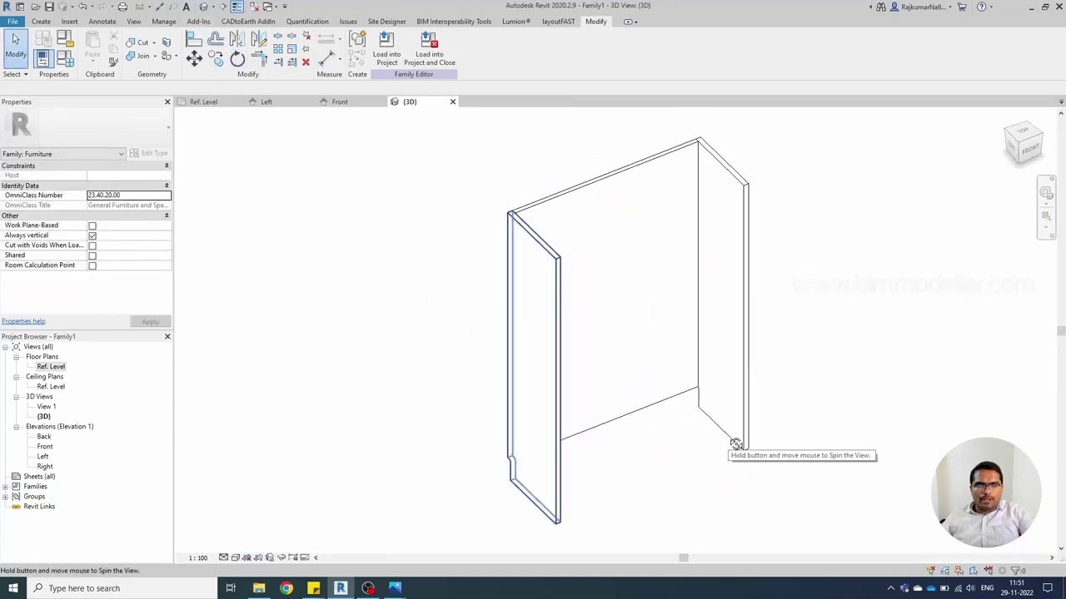
double_click(51, 367)
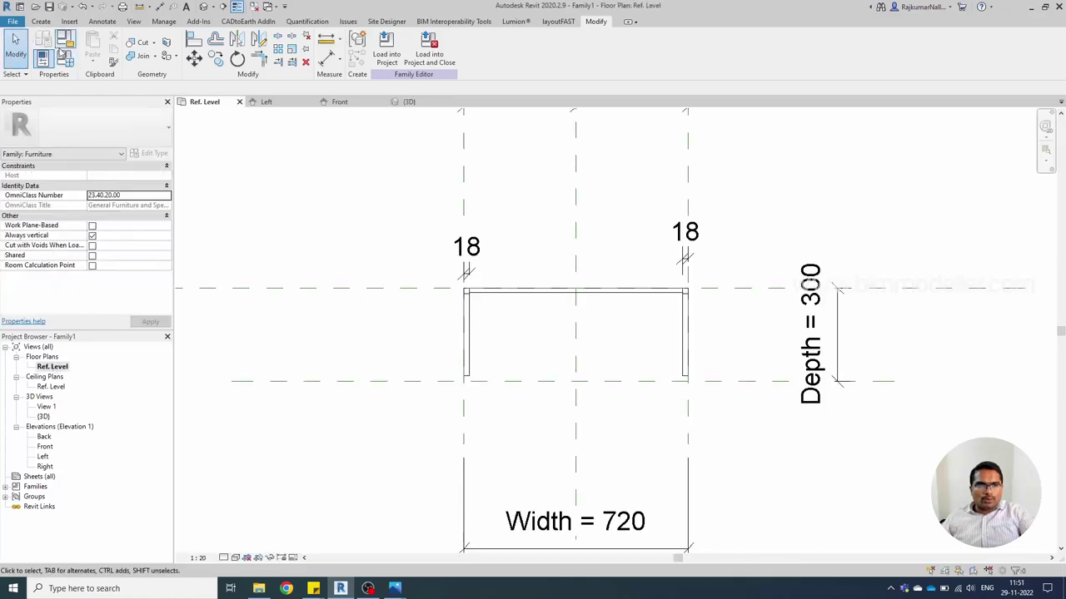
click(42, 22)
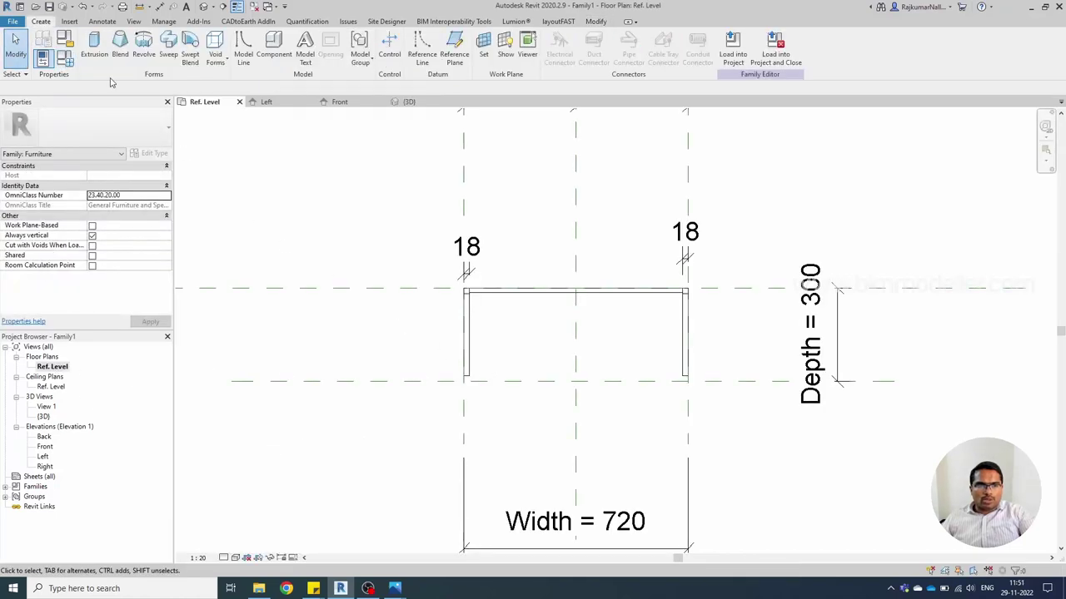
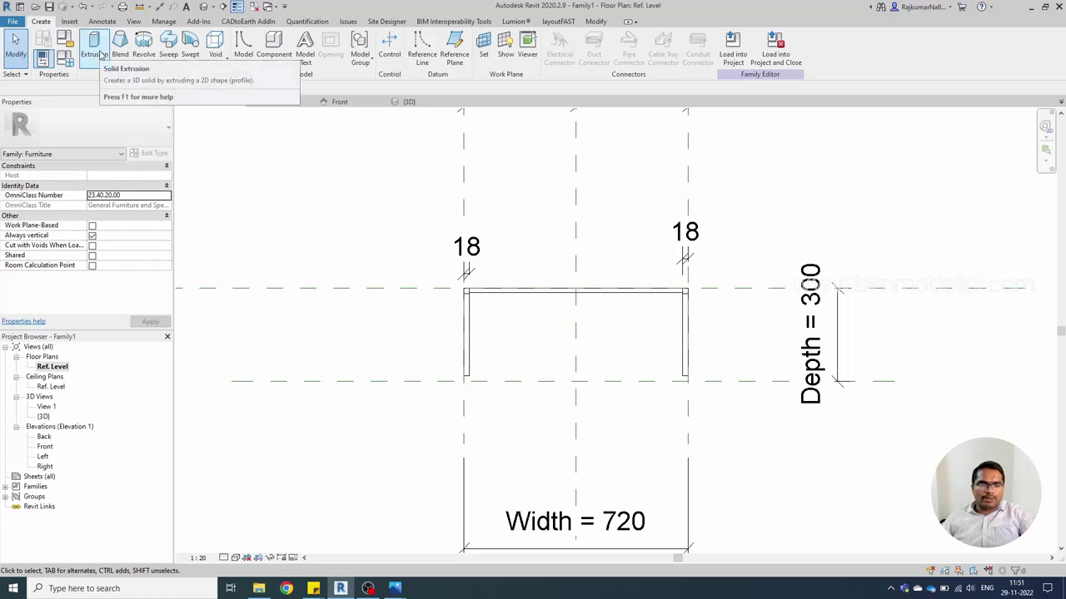
- Start a rectangular extrusion sketch at the inner top-left corner between the side panels
click(94, 48)
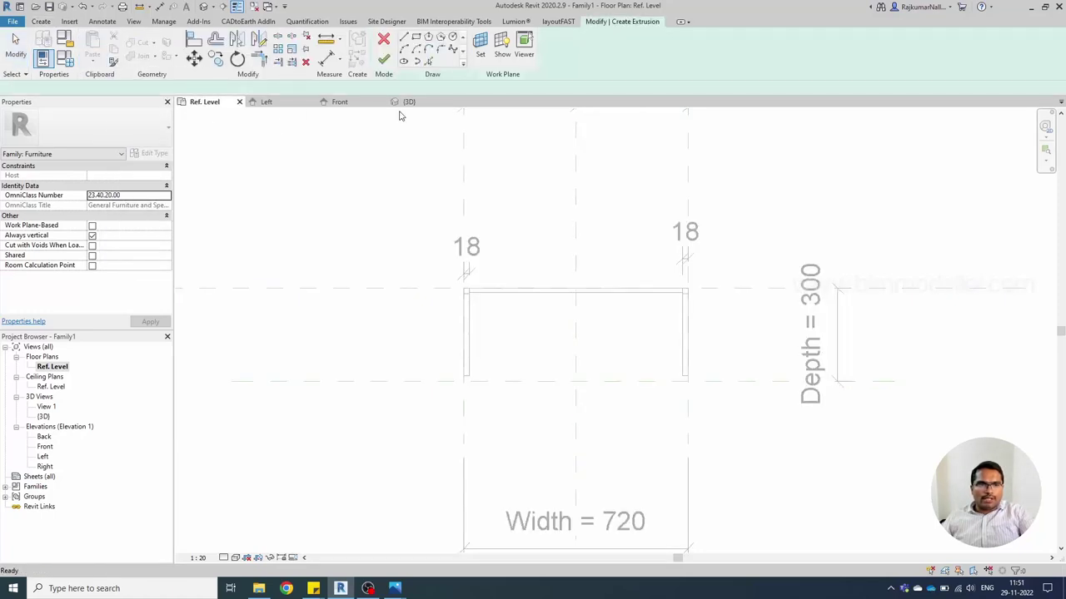
scroll(537, 340, up, 4)
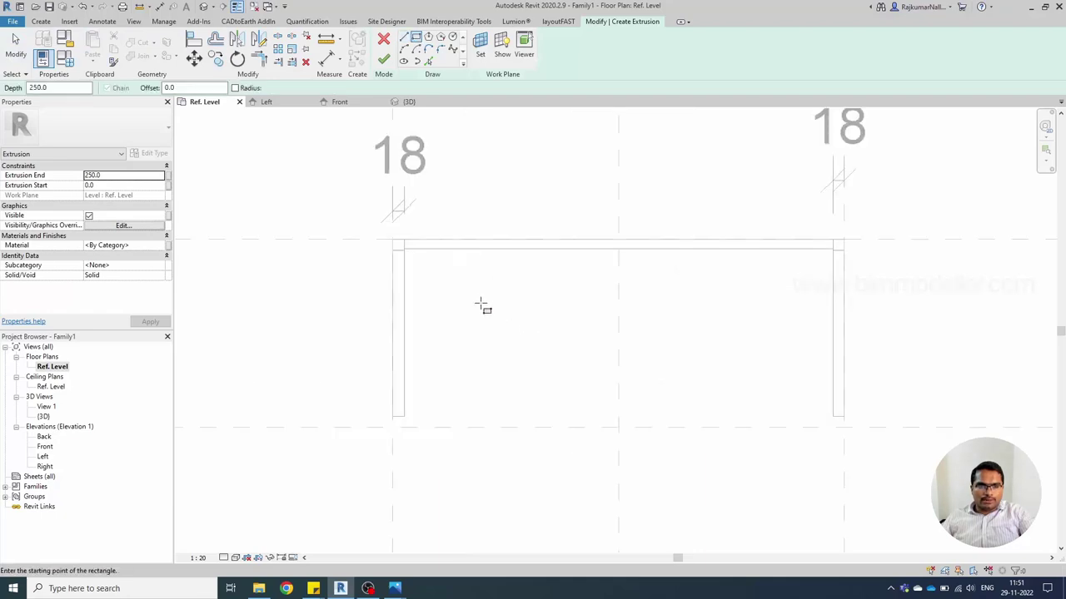
click(364, 220)
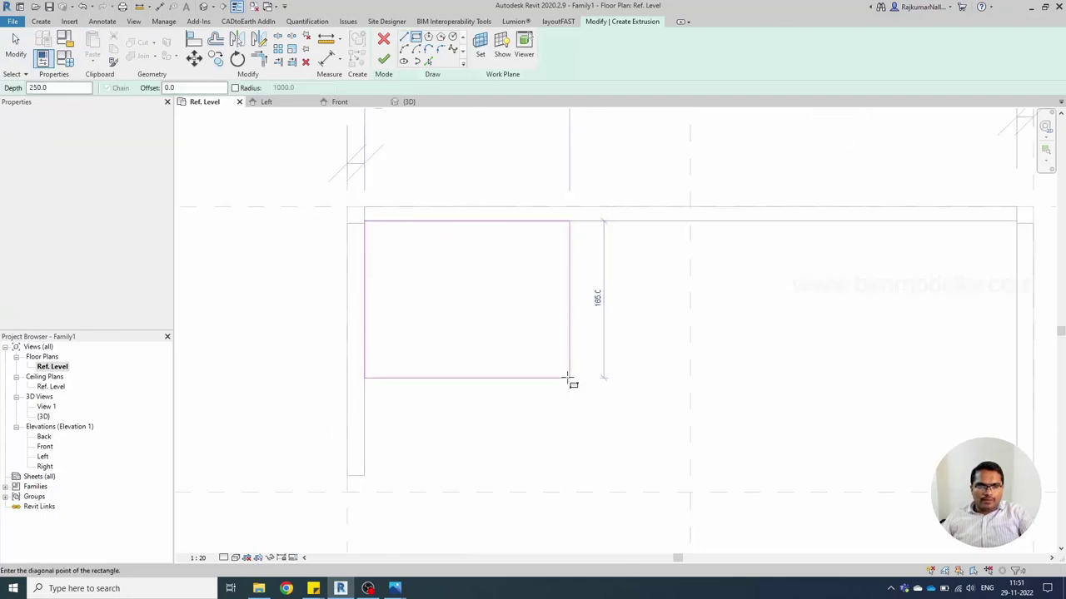
scroll(572, 376, down, 3)
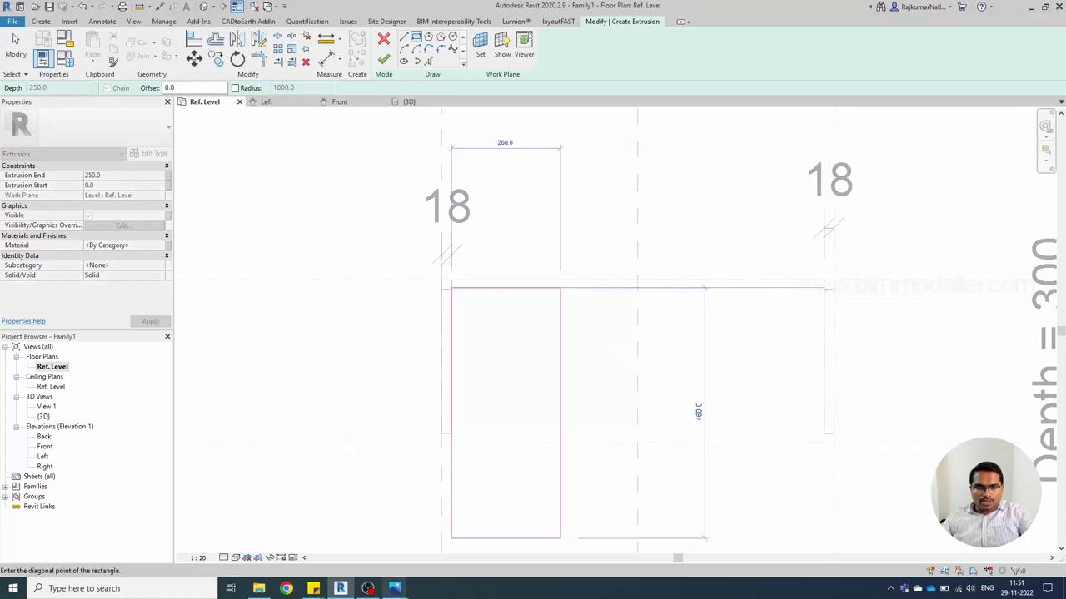
- Check the bookcase reference drawing in Photos, then return to the cabinet family
mouse_move(396, 590)
click(493, 516)
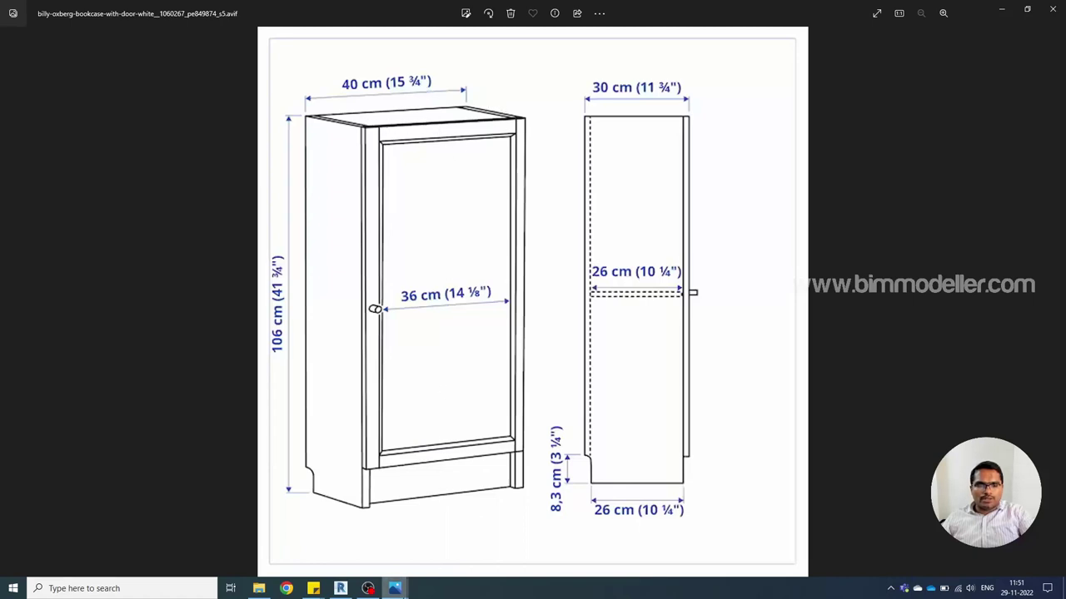
mouse_move(340, 590)
click(290, 533)
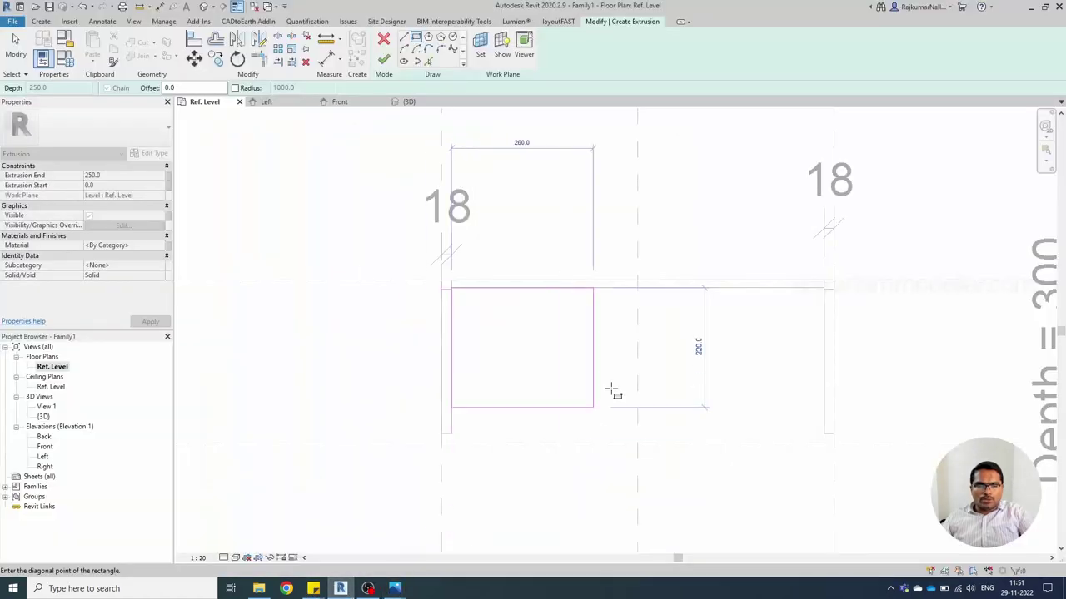
- Complete the rectangle between the side panels and finish the 250-deep extrusion
click(823, 433)
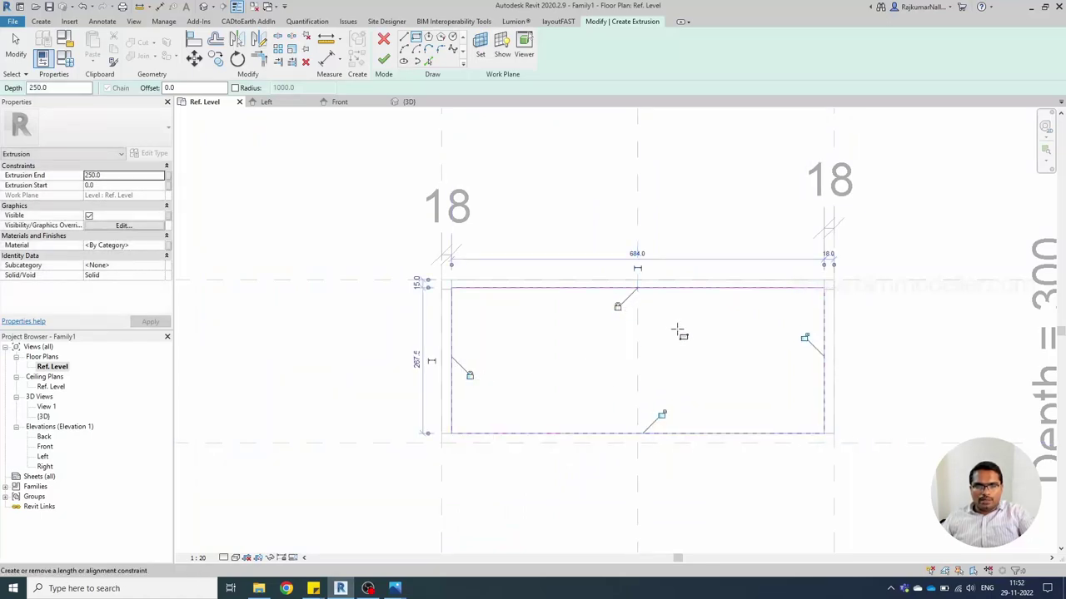
key(Escape)
key(Escape)
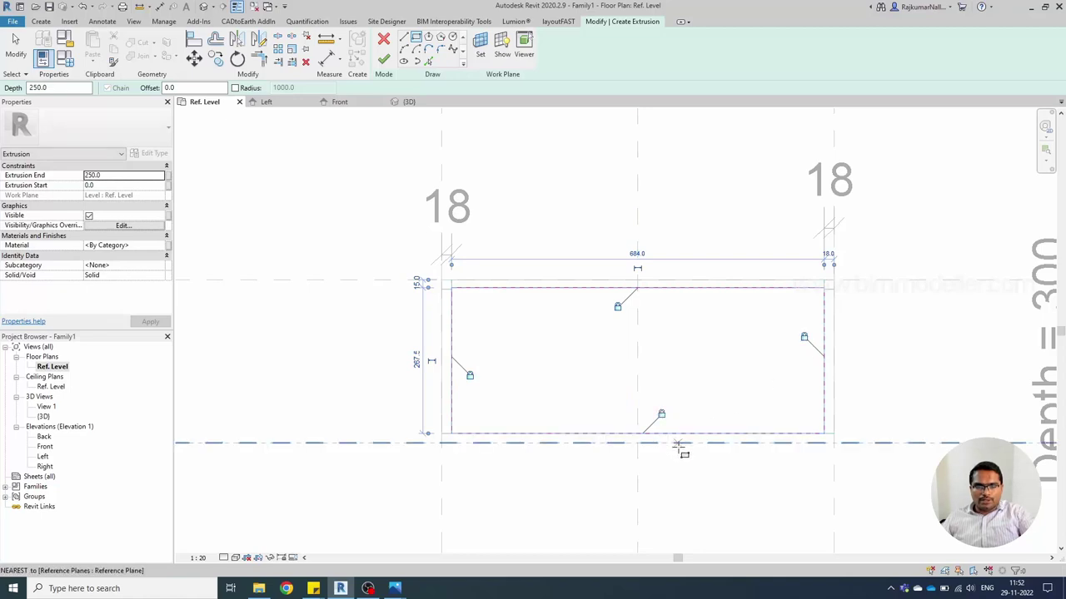
scroll(488, 374, down, 2)
scroll(630, 417, up, 2)
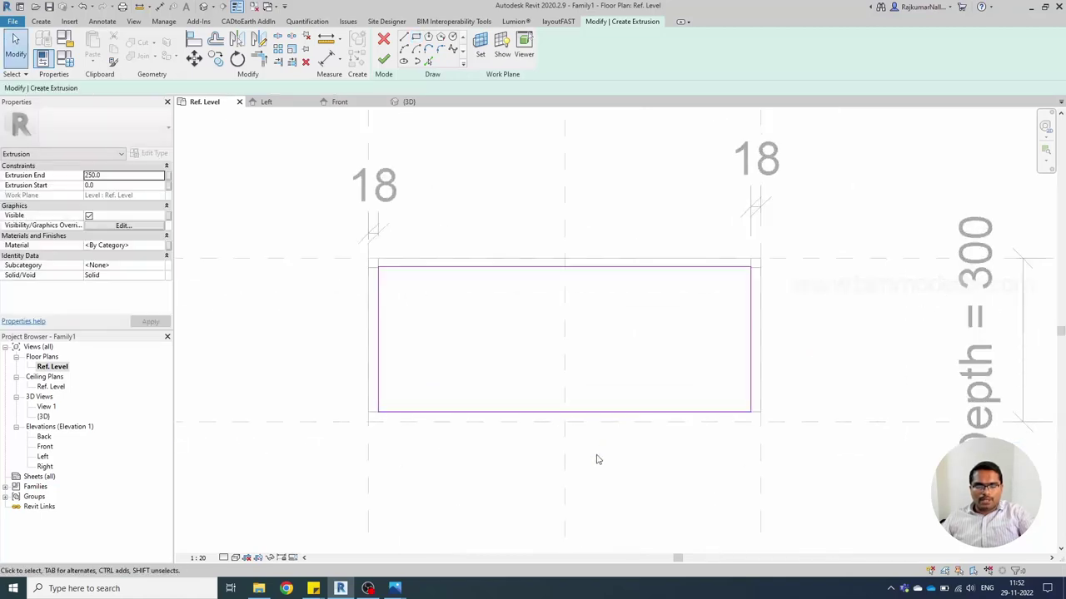
click(384, 60)
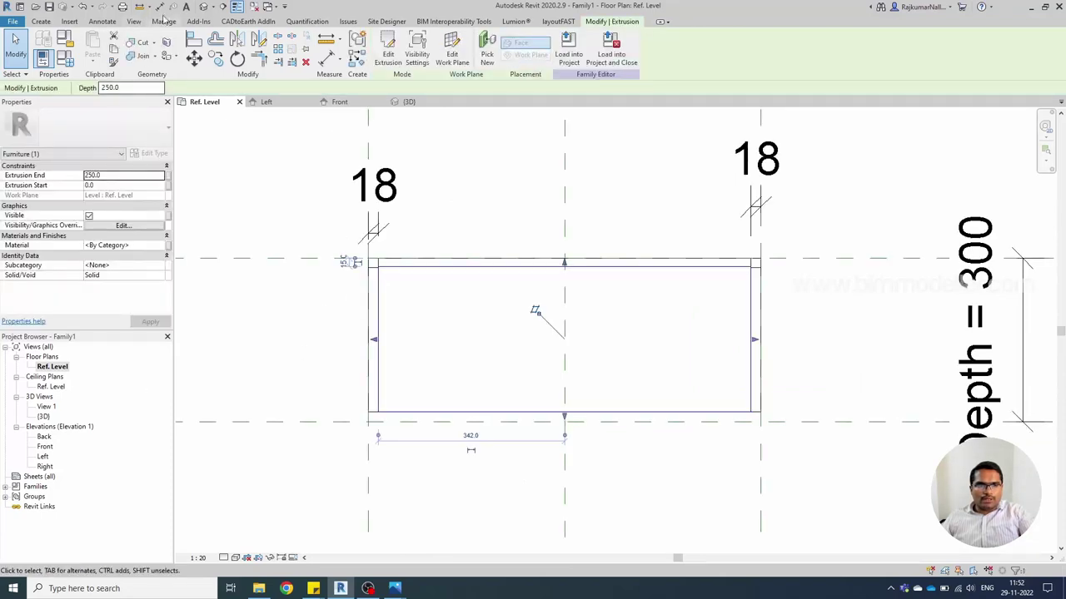
- Inspect the new extrusion in the 3D view, then open the Front elevation
click(202, 7)
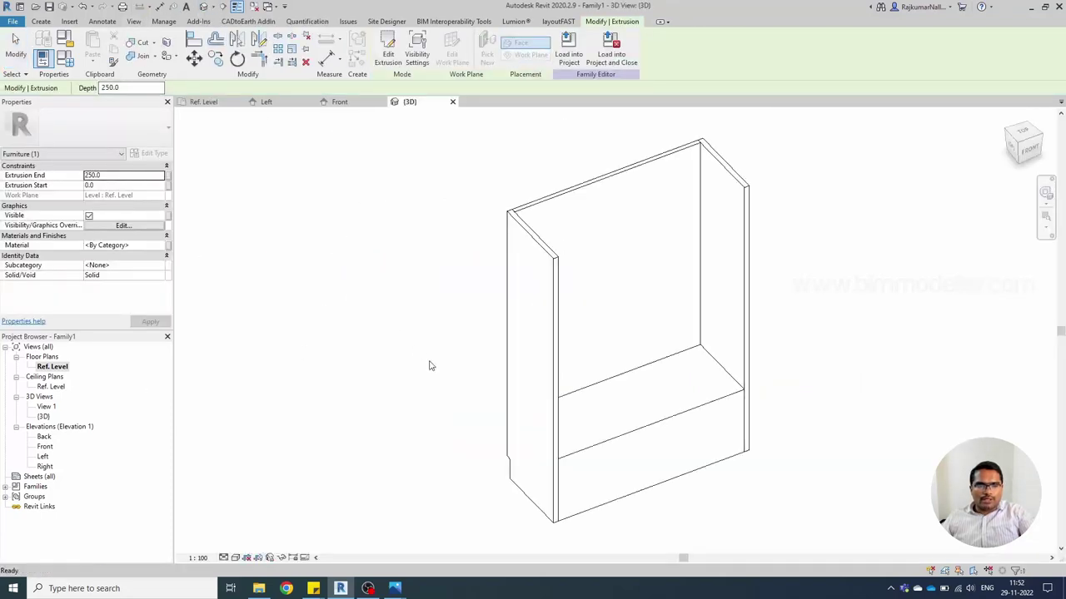
shift+middle_drag(614, 420, 594, 403)
click(607, 428)
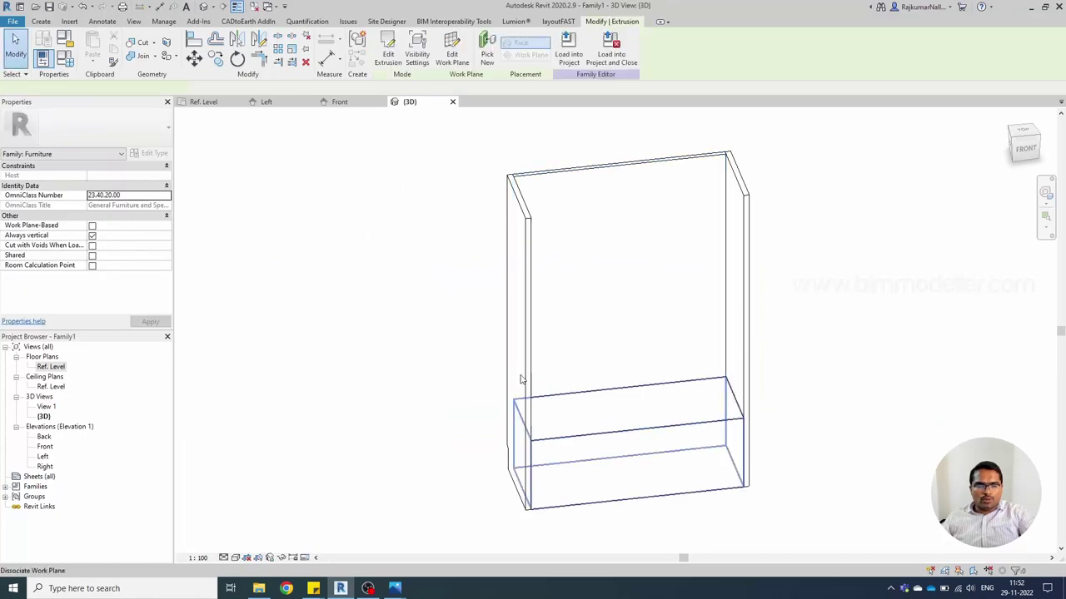
scroll(516, 445, down, 2)
scroll(564, 459, up, 1)
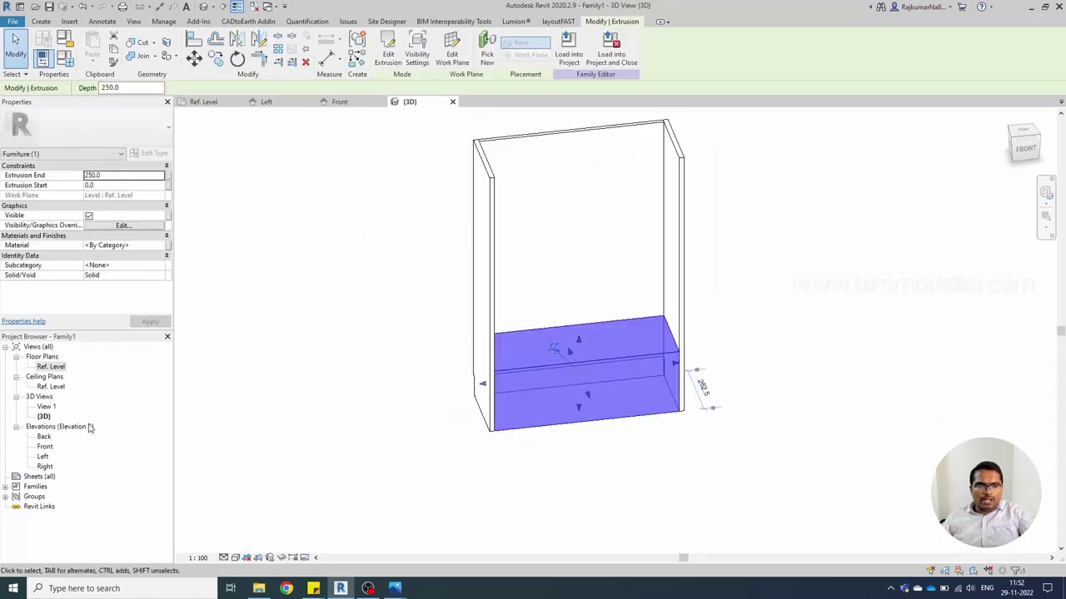
double_click(45, 447)
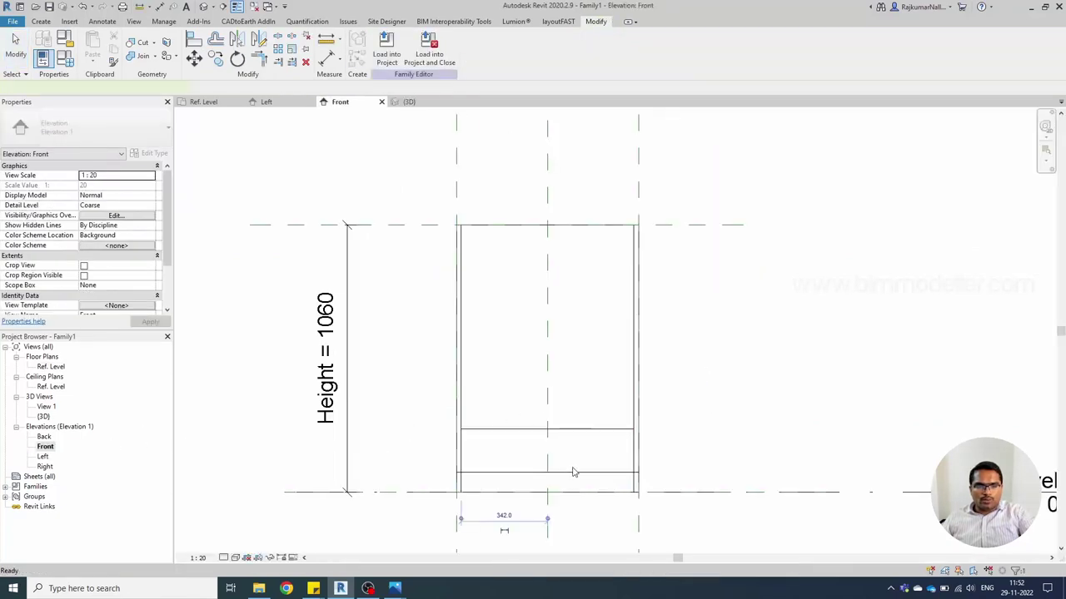
- Raise the extrusion's bottom to 80 and set Extrusion End to 98 for an 18-thick panel
key(Escape)
scroll(571, 479, up, 2)
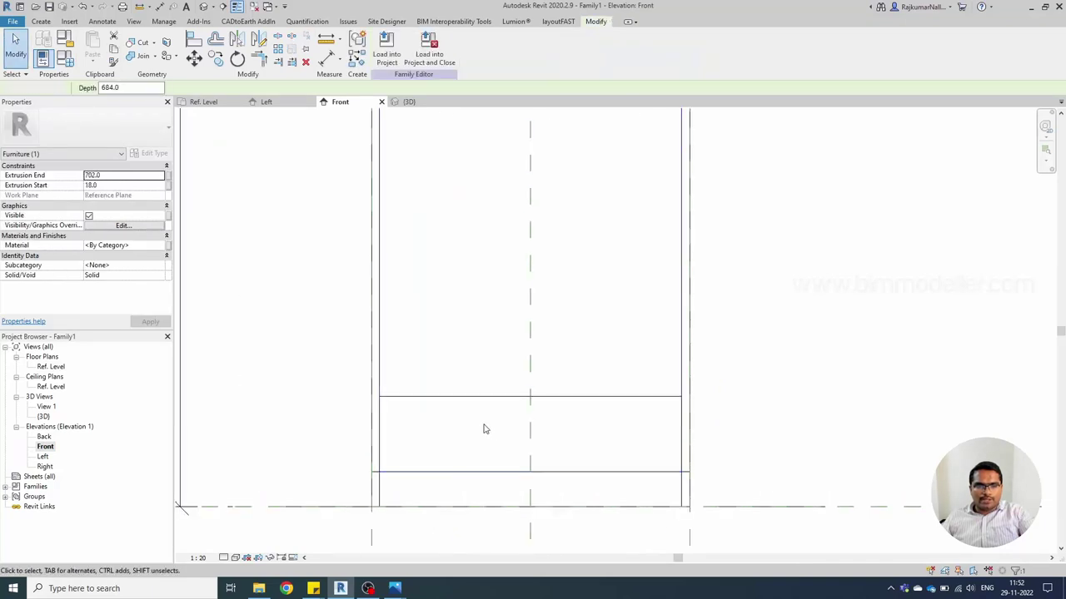
click(453, 401)
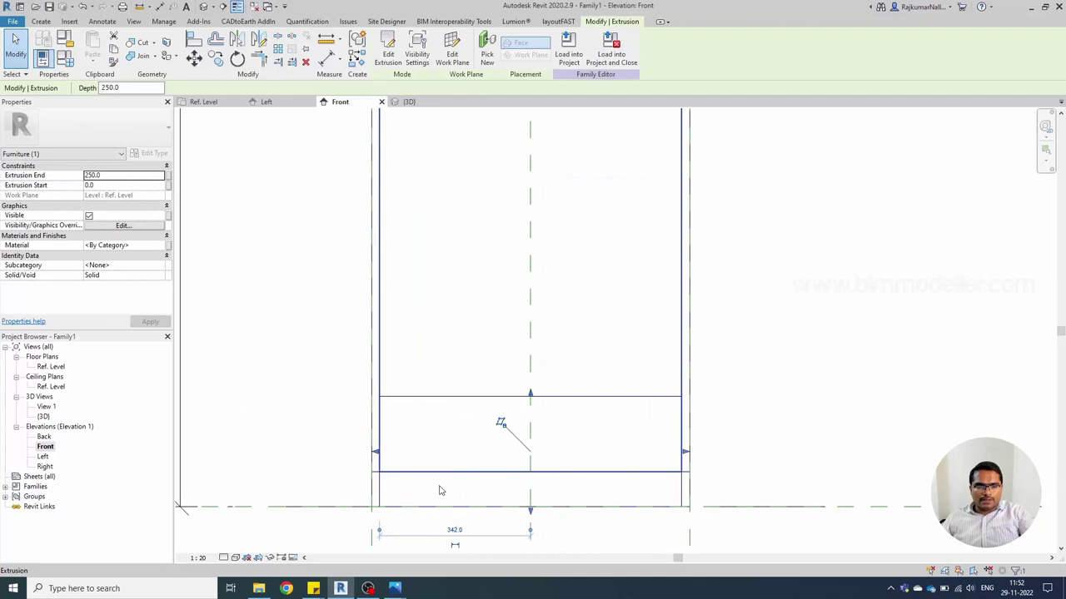
drag(530, 508, 526, 473)
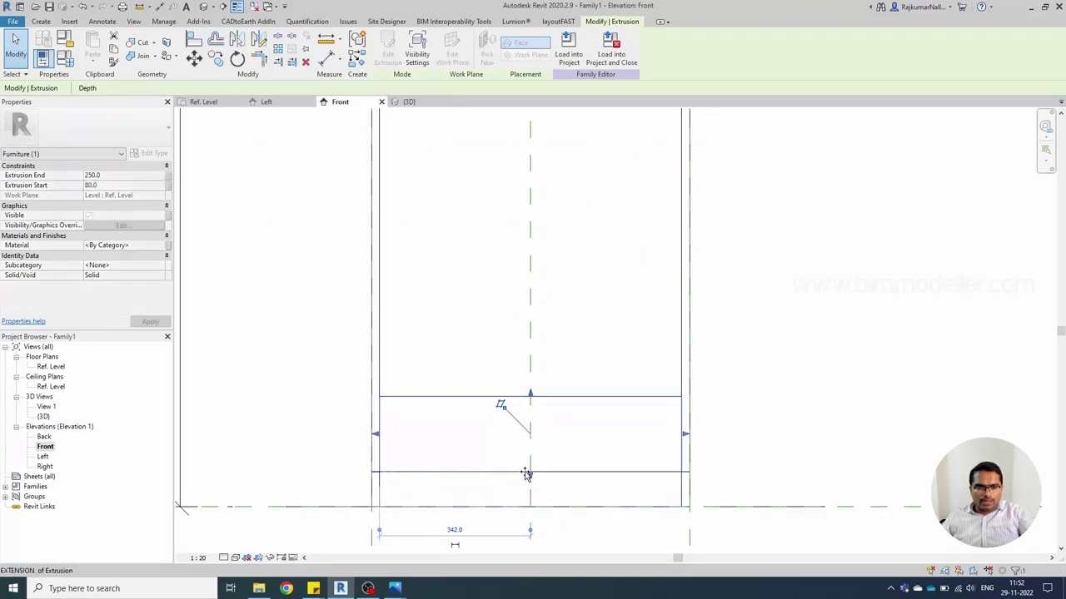
drag(531, 395, 538, 467)
scroll(469, 490, up, 2)
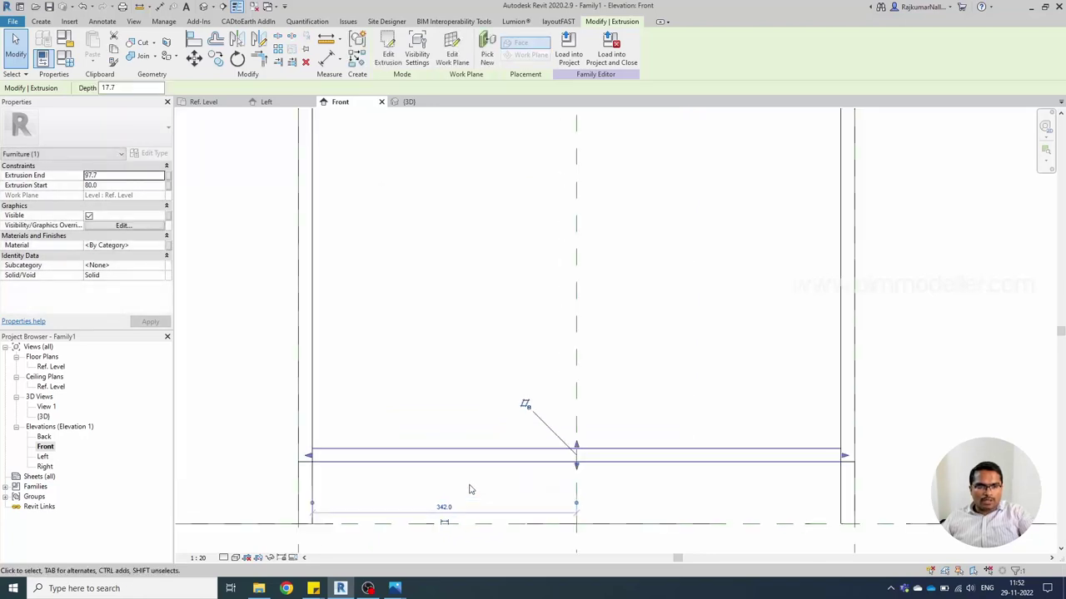
click(106, 176)
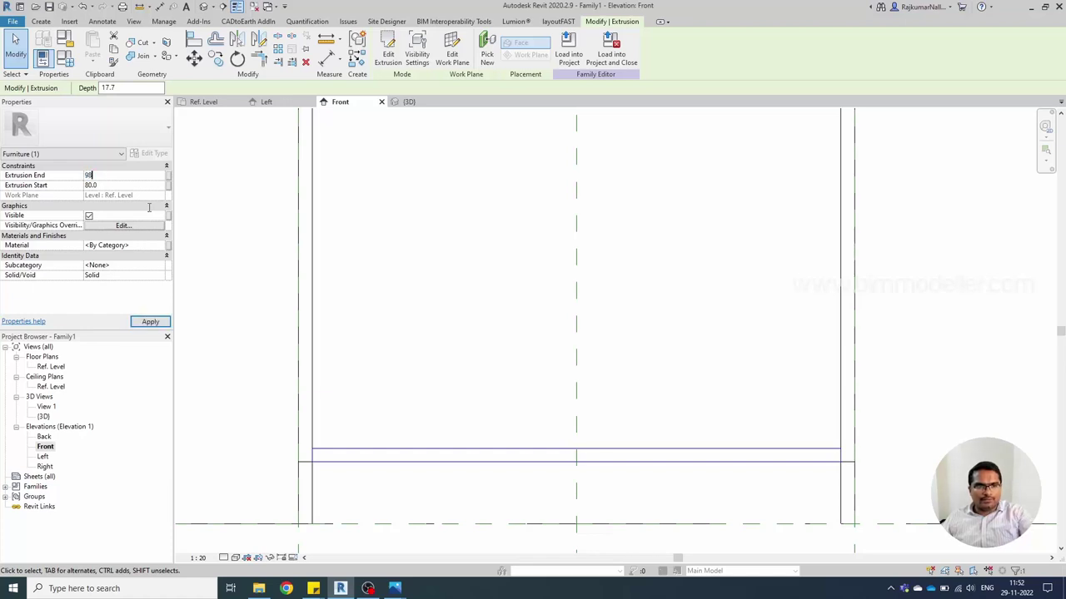
key(Return)
middle_drag(654, 481, 516, 393)
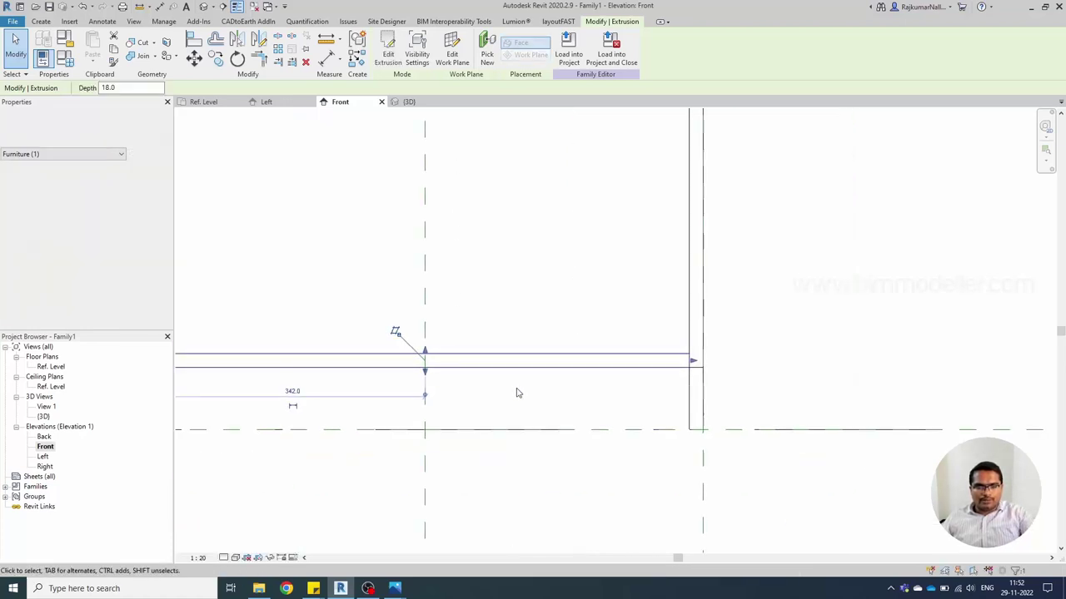
- Dimension the bottom shelf's 80 rise and 18 thickness from the Ref. Level with DI
key(d)
key(i)
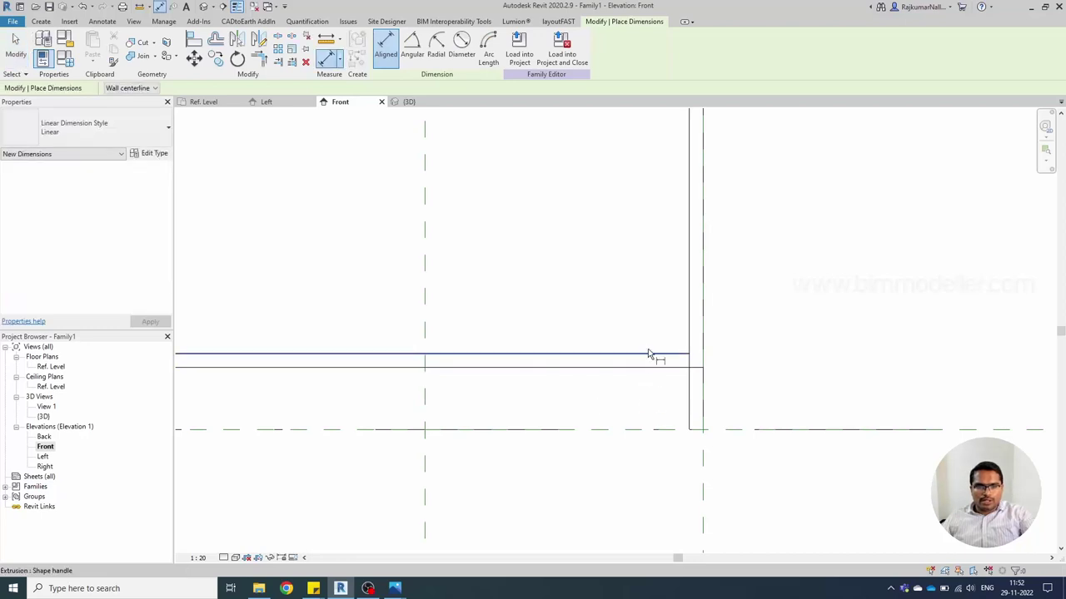
click(649, 354)
click(671, 431)
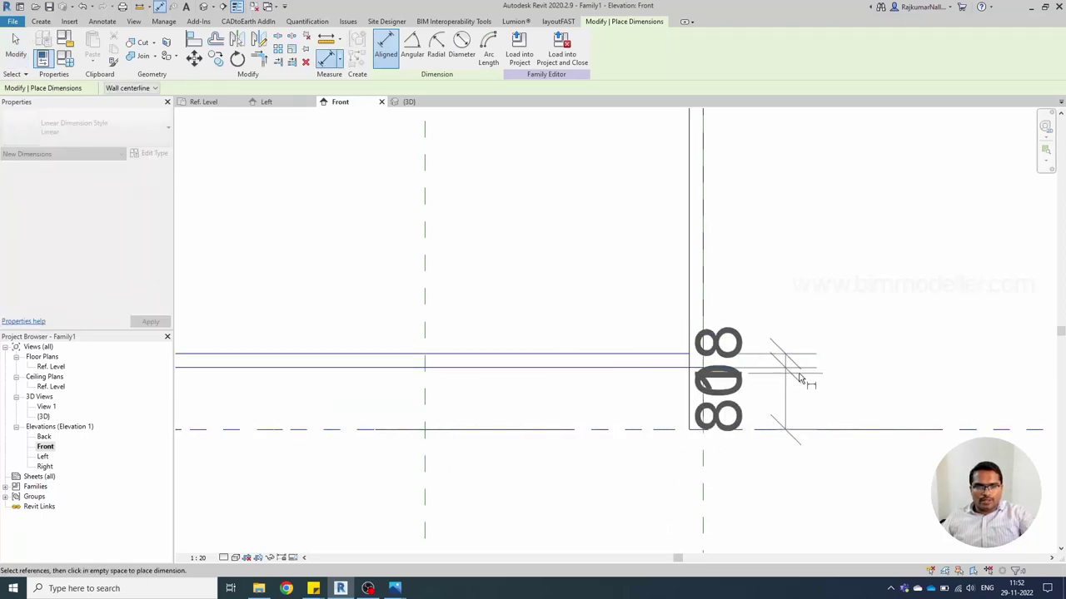
click(862, 373)
- Set the Front elevation scale to 1:10 and clear the selection
click(198, 558)
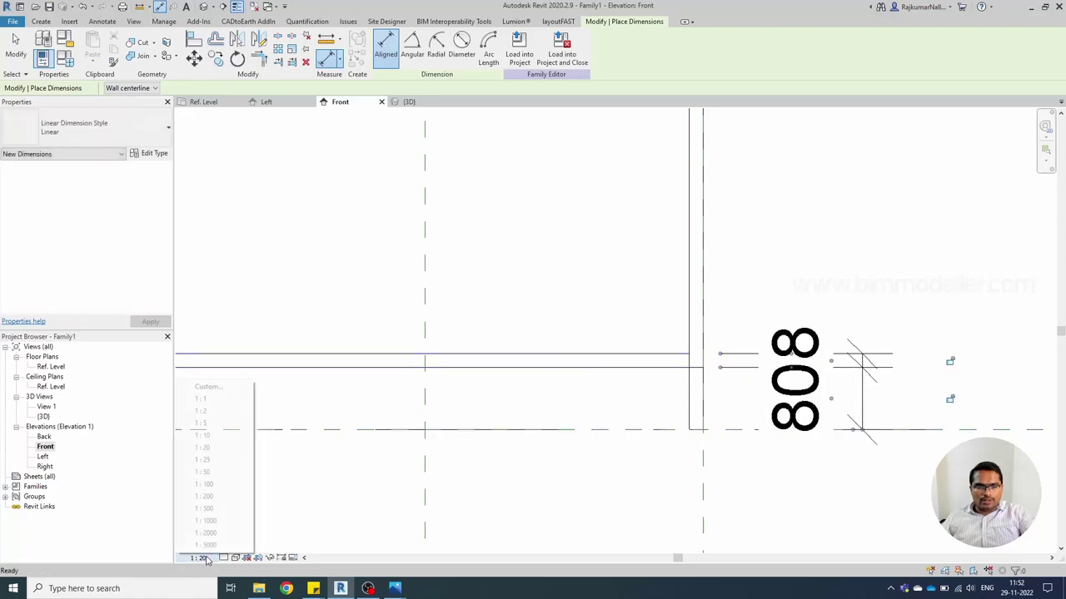
click(226, 442)
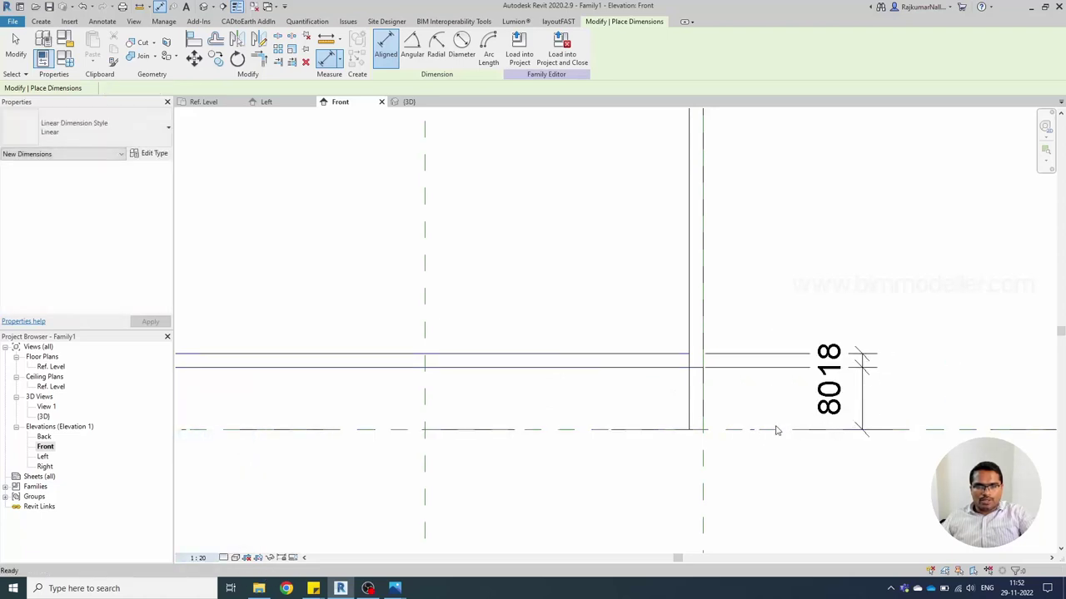
key(Escape)
key(Escape)
click(903, 374)
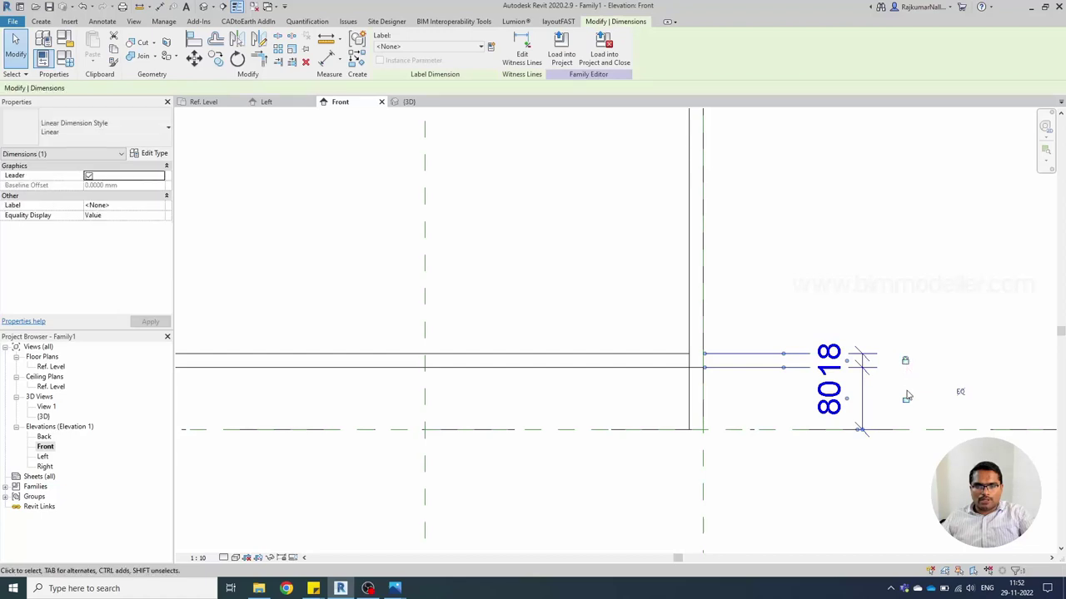
click(780, 413)
scroll(781, 414, down, 3)
key(Escape)
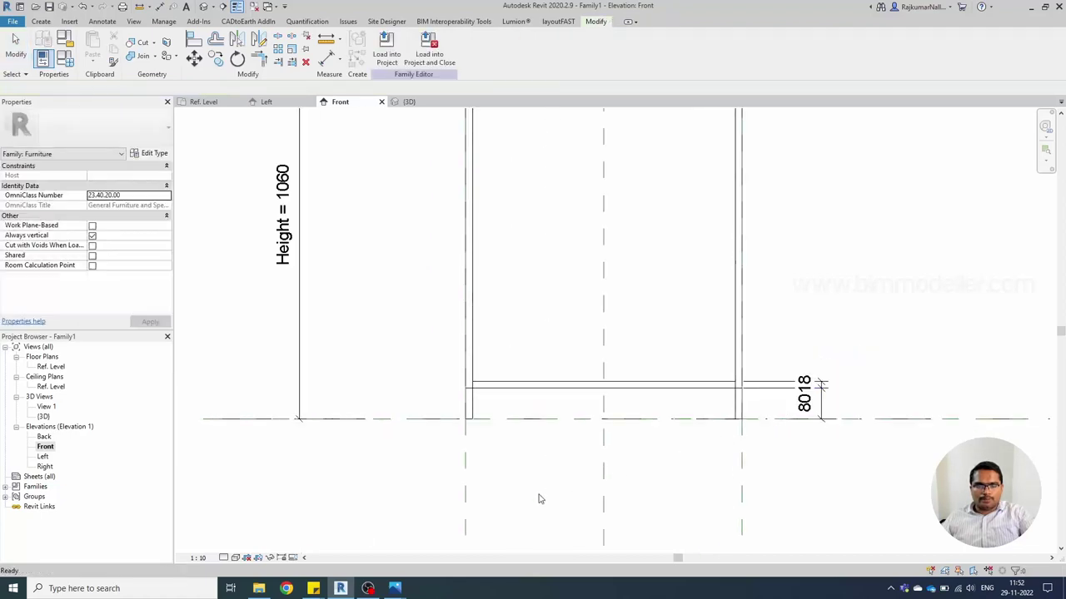
scroll(538, 498, down, 3)
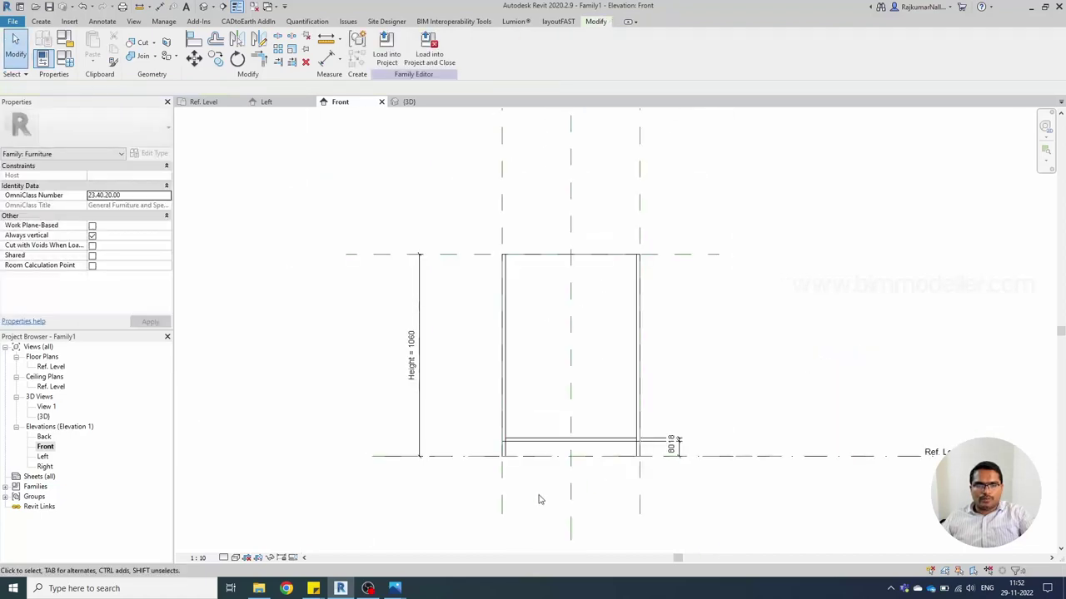
- Flex the cabinet by moving the right and top reference planes, undoing each change
click(640, 466)
drag(641, 198, 677, 200)
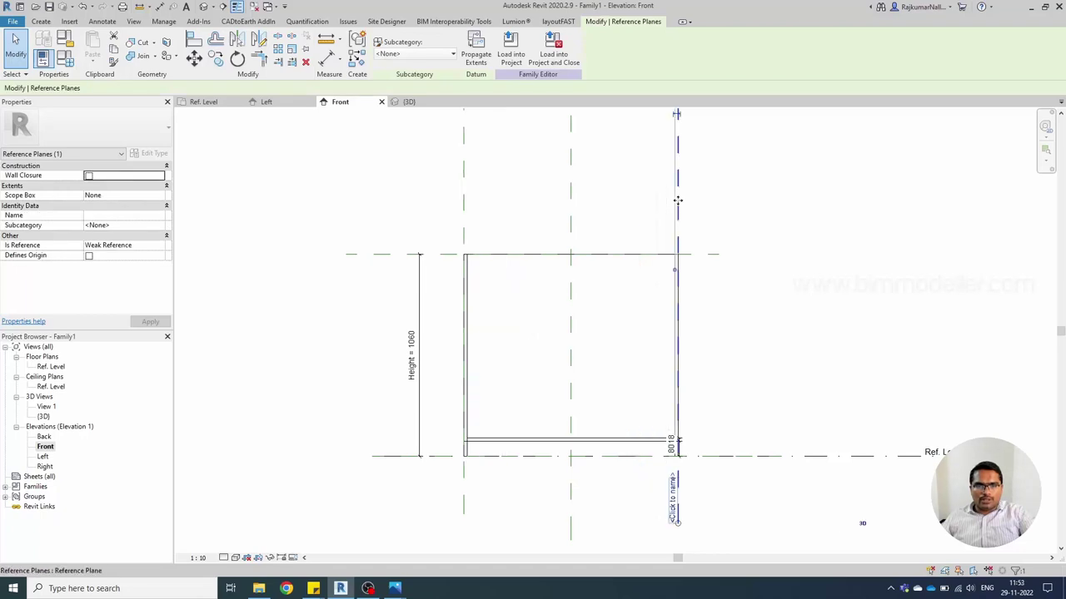
key(ctrl+z)
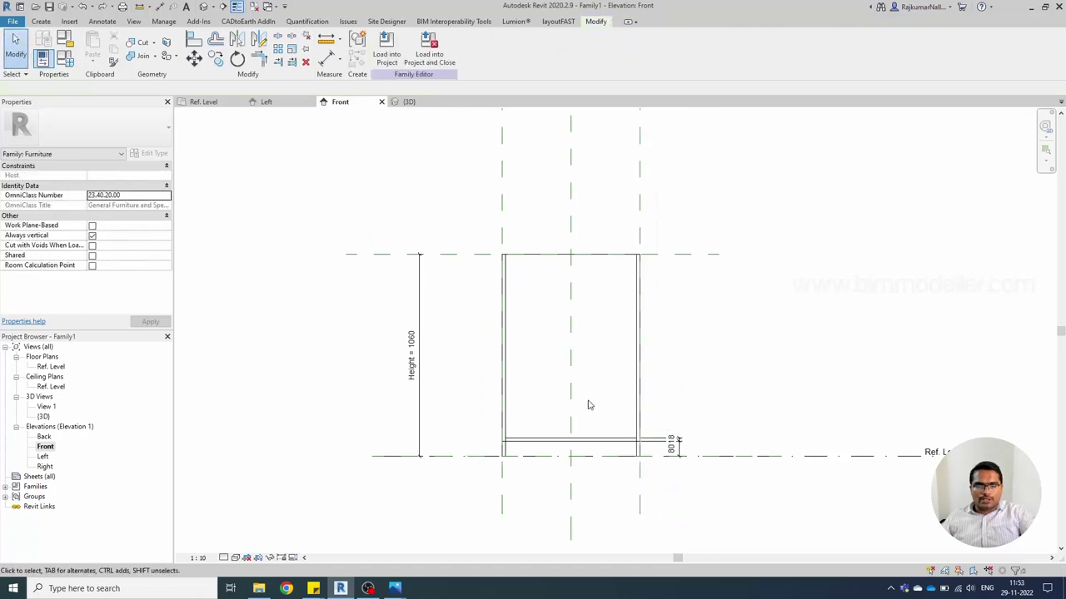
click(447, 255)
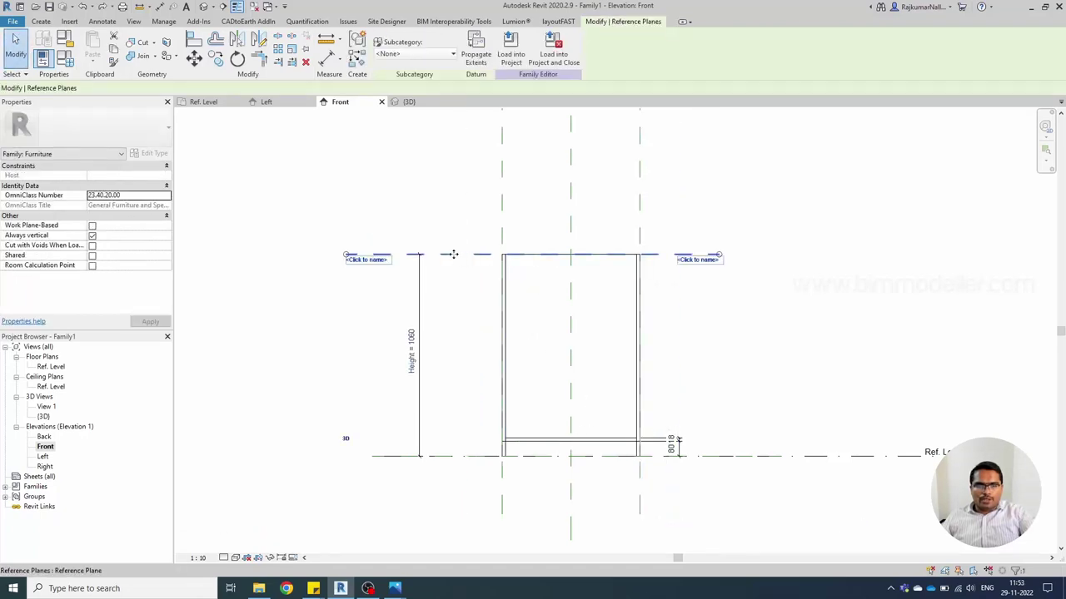
drag(455, 206, 452, 202)
key(ctrl+z)
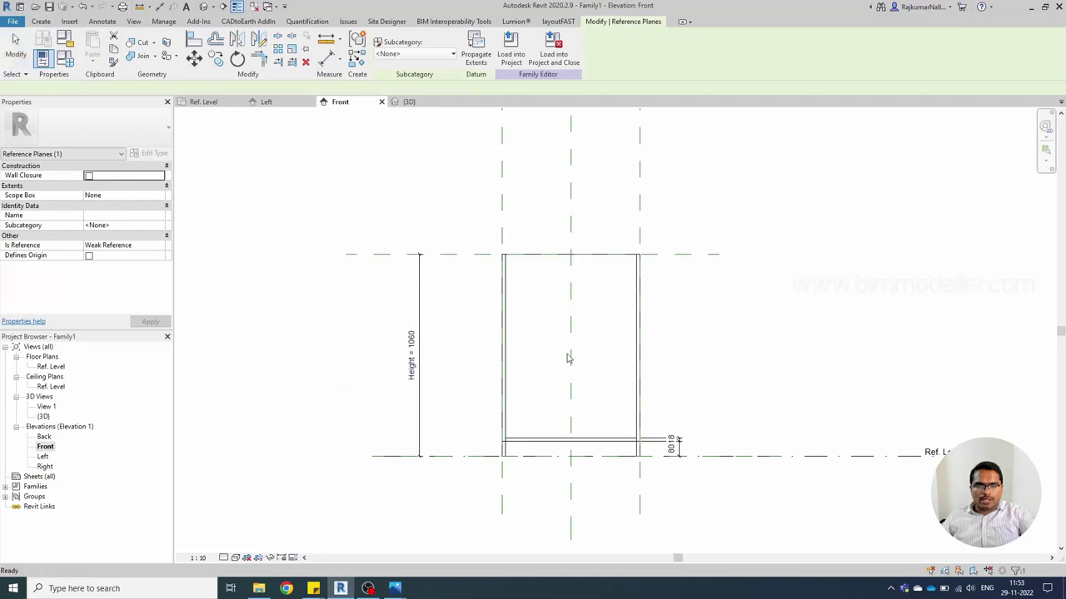
- Check the bottom shelf's extents and open the Ref. Level floor plan
click(538, 469)
scroll(524, 473, up, 2)
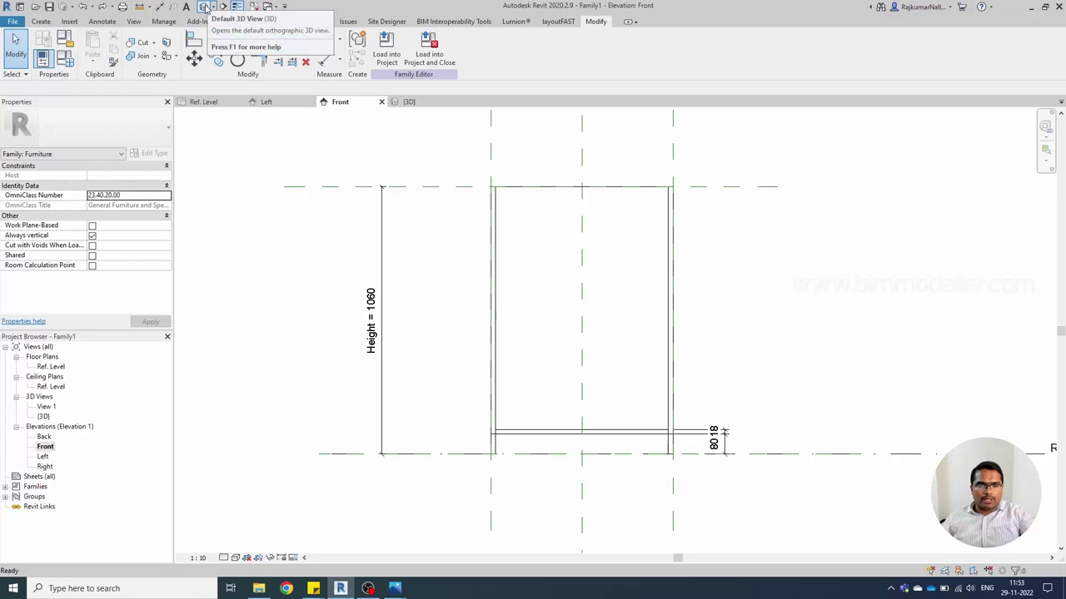
click(538, 425)
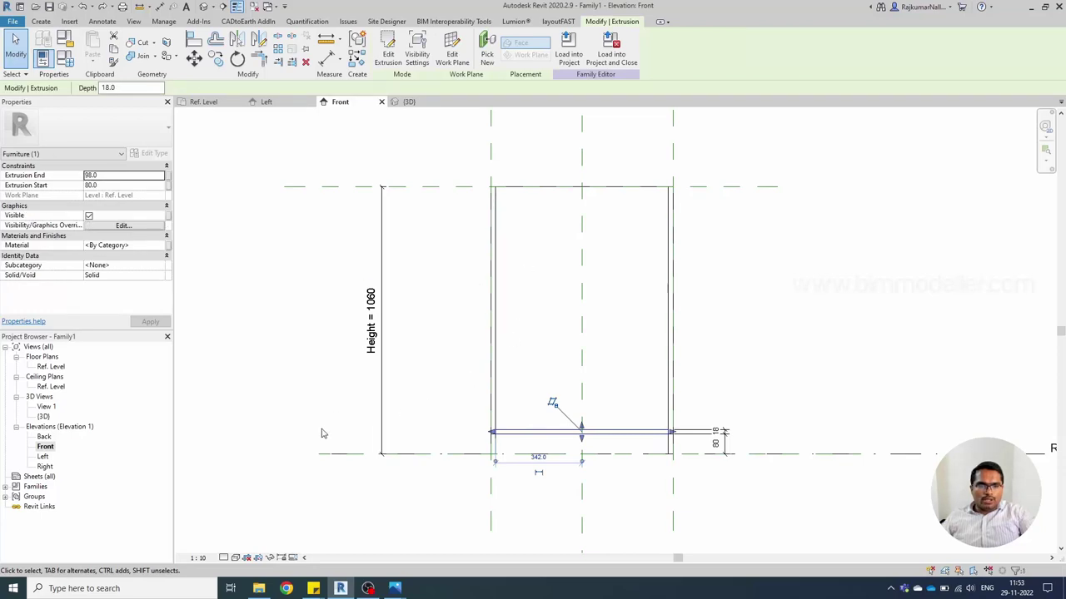
double_click(53, 367)
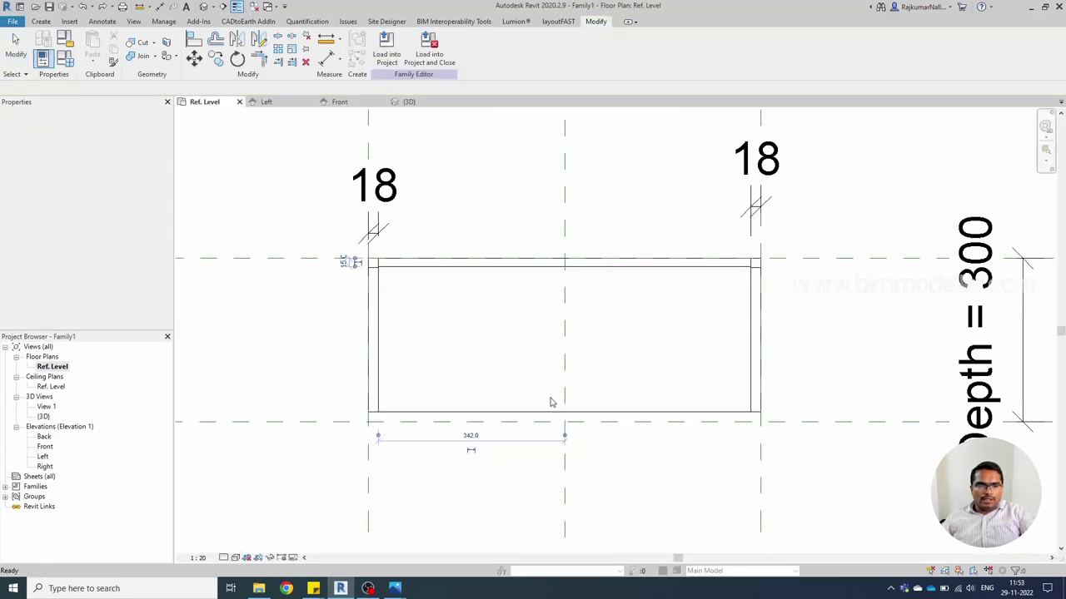
- Create a 250-deep extrusion with EX by picking the plan's inner rectangle between the side panels
click(583, 413)
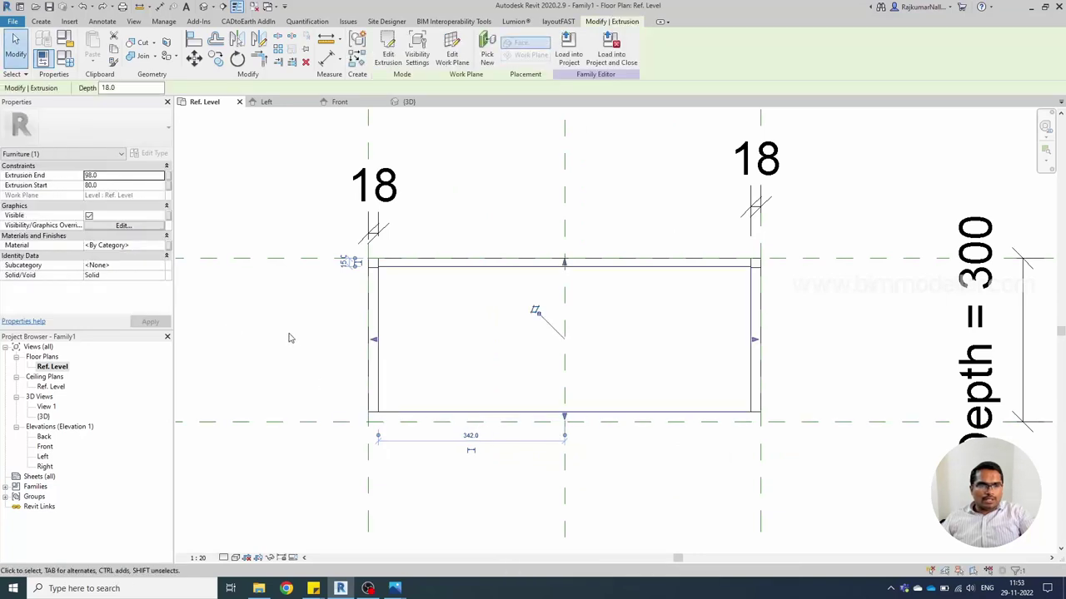
key(e)
key(x)
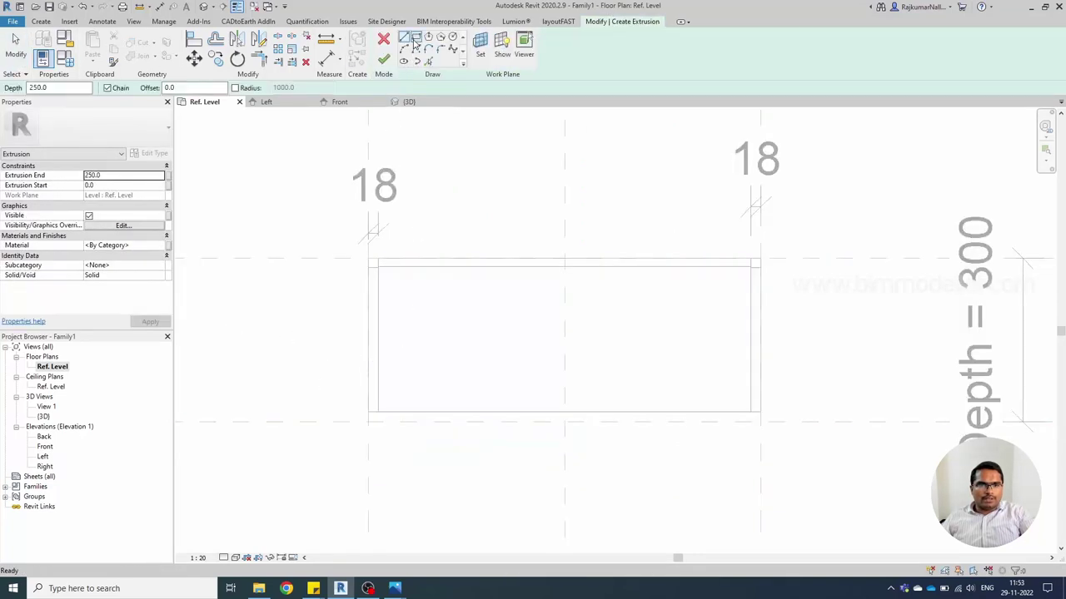
click(428, 63)
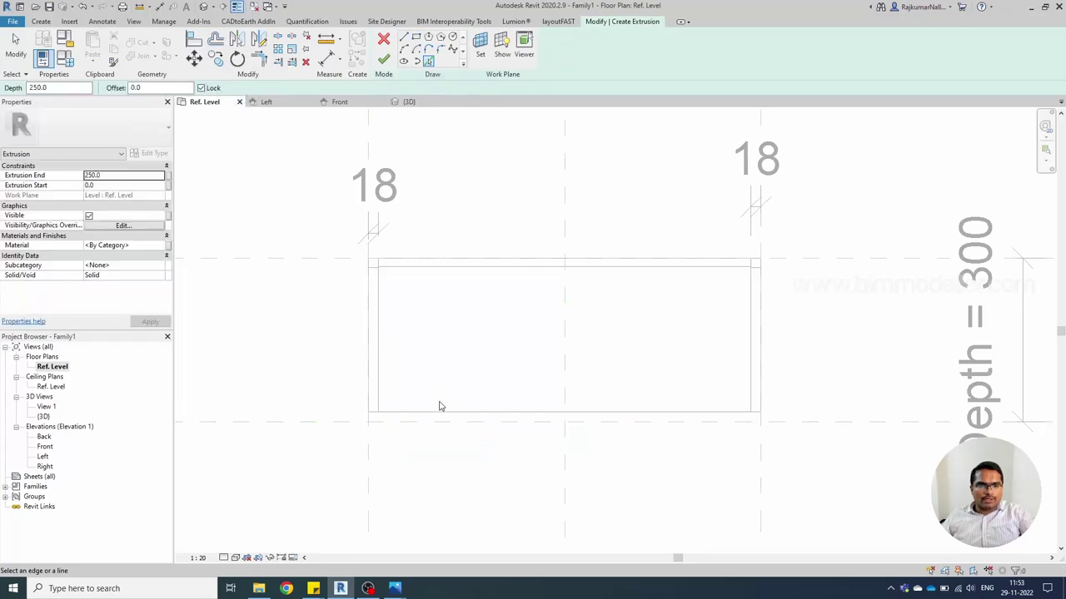
key(z)
key(f)
scroll(569, 383, up, 4)
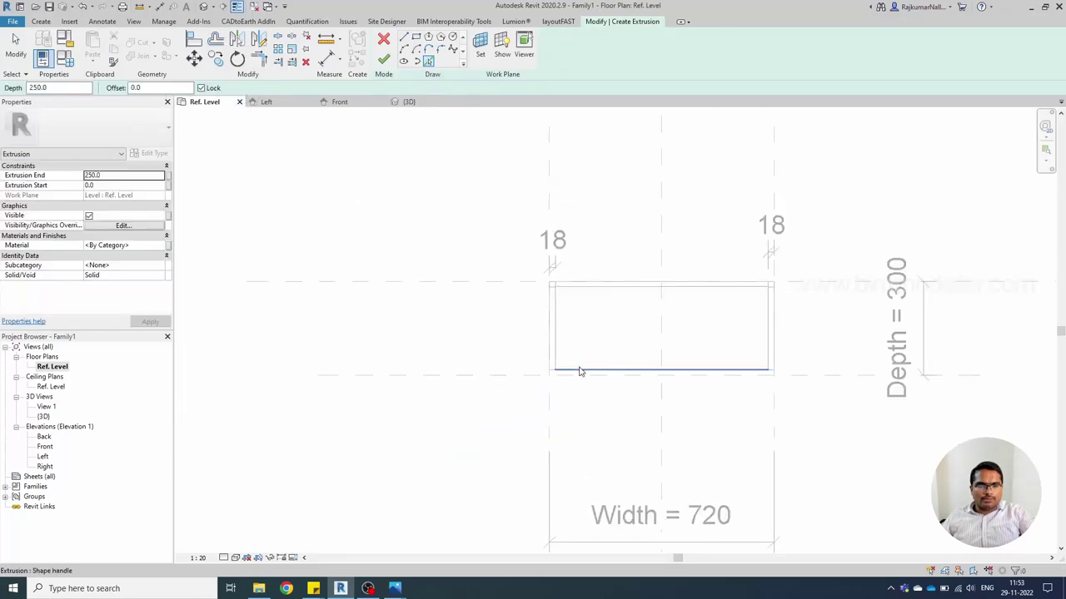
key(Tab)
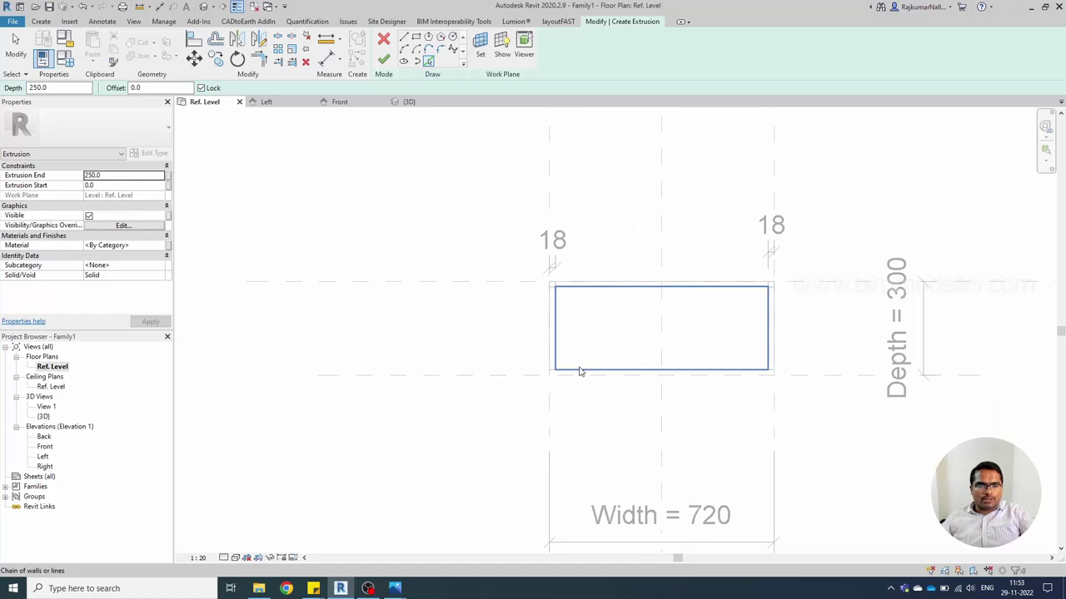
click(580, 371)
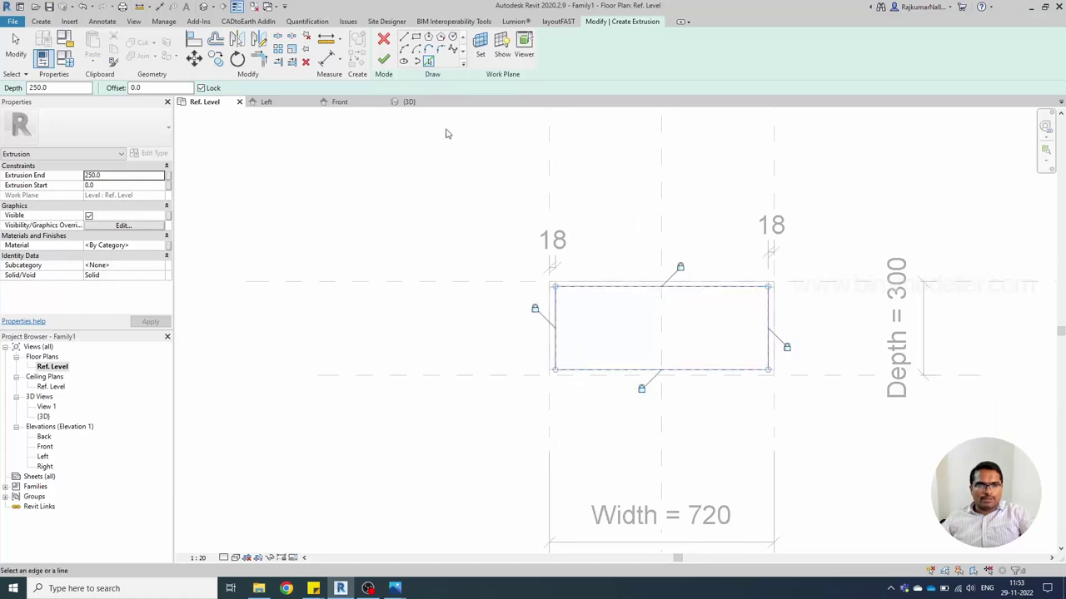
click(384, 63)
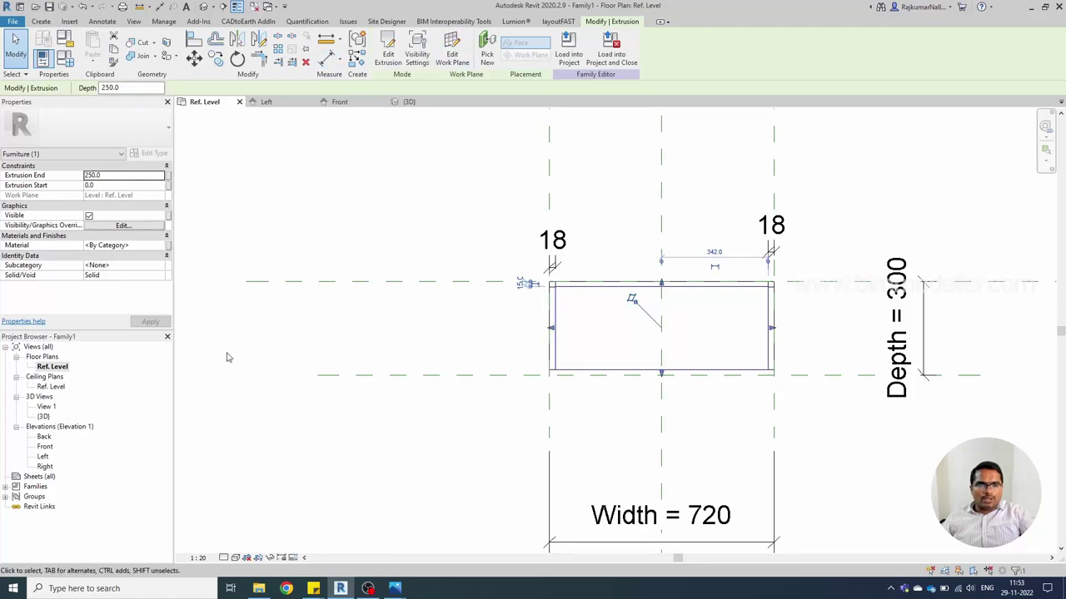
- Rehost the new extrusion's sketch on the top reference plane
click(47, 366)
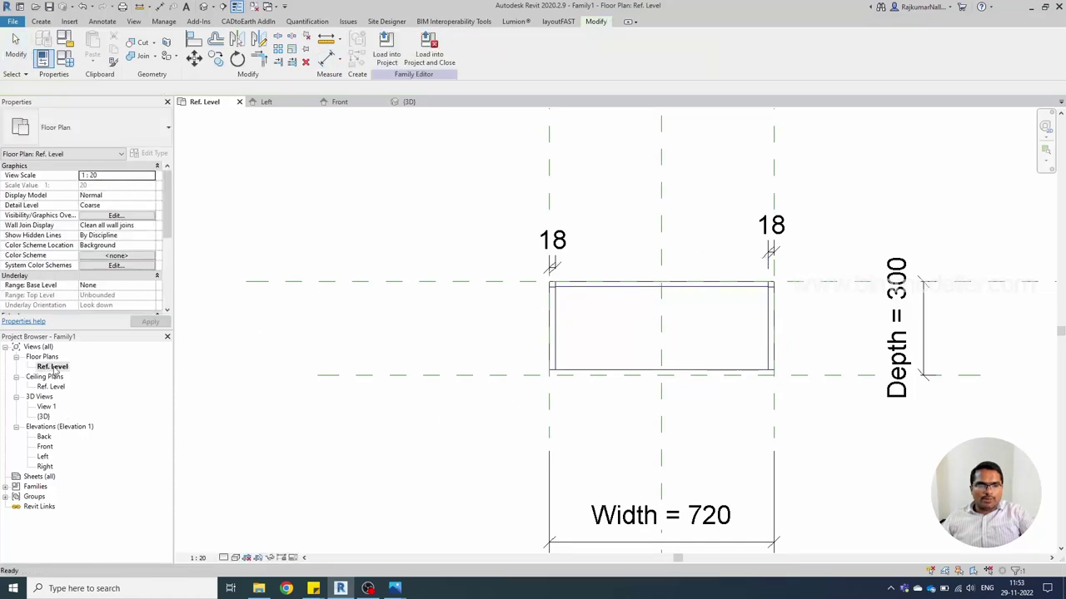
double_click(46, 449)
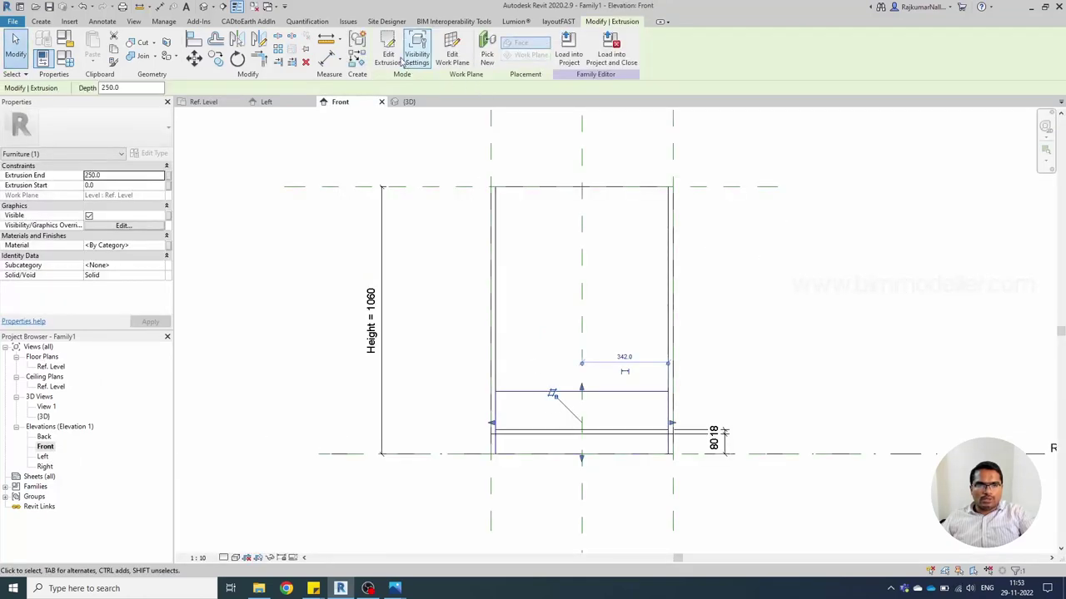
click(390, 56)
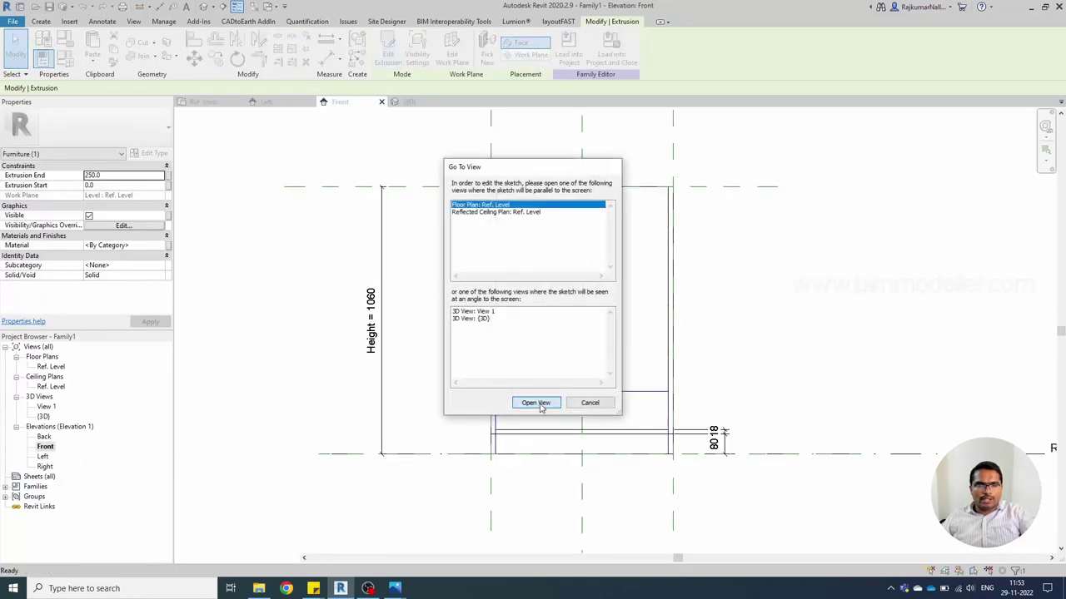
click(536, 403)
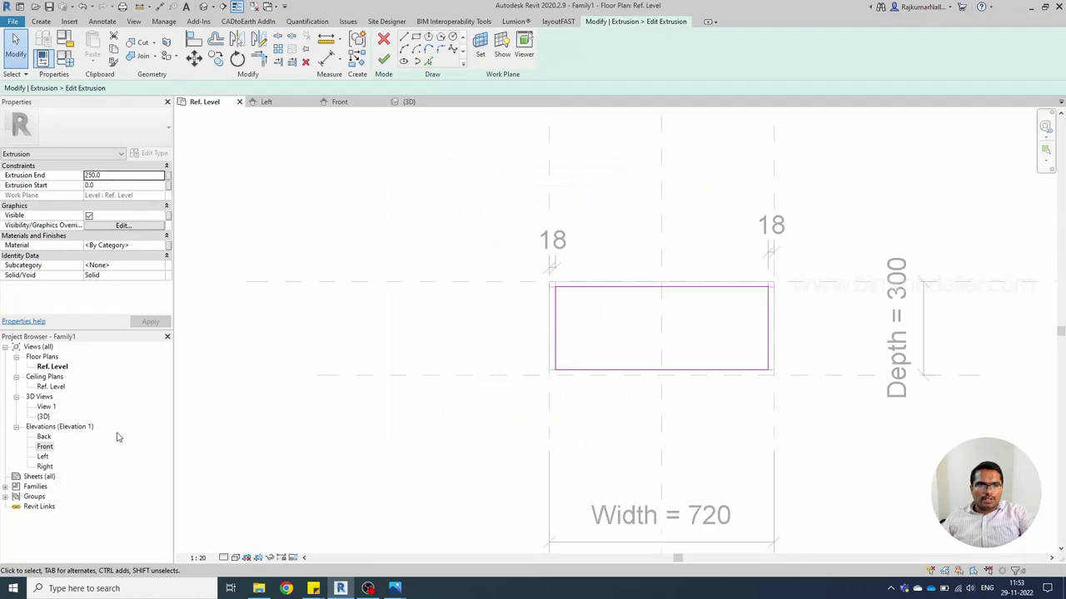
double_click(46, 448)
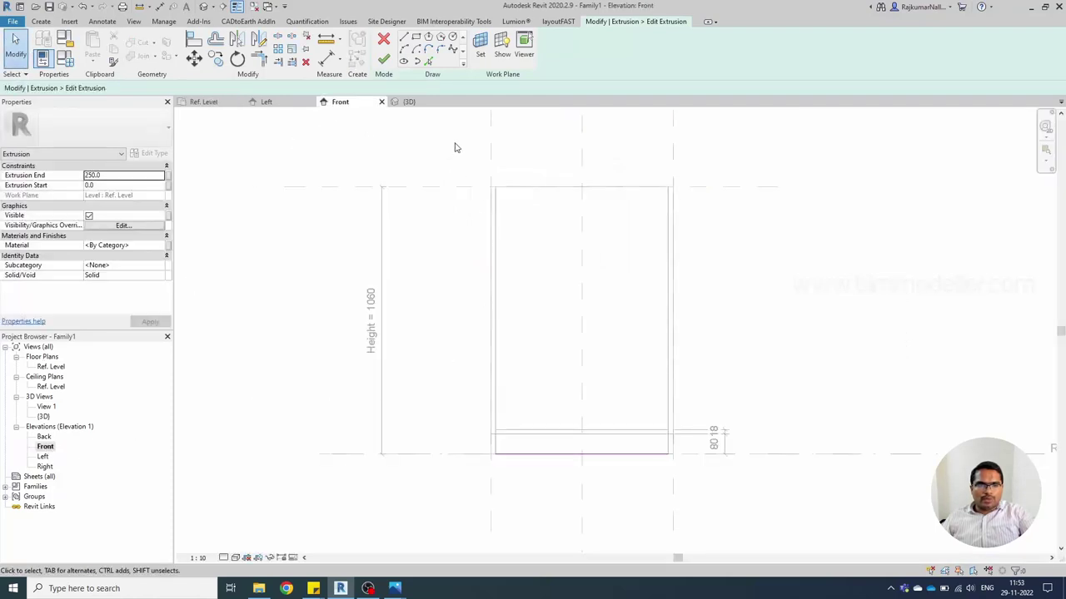
click(480, 48)
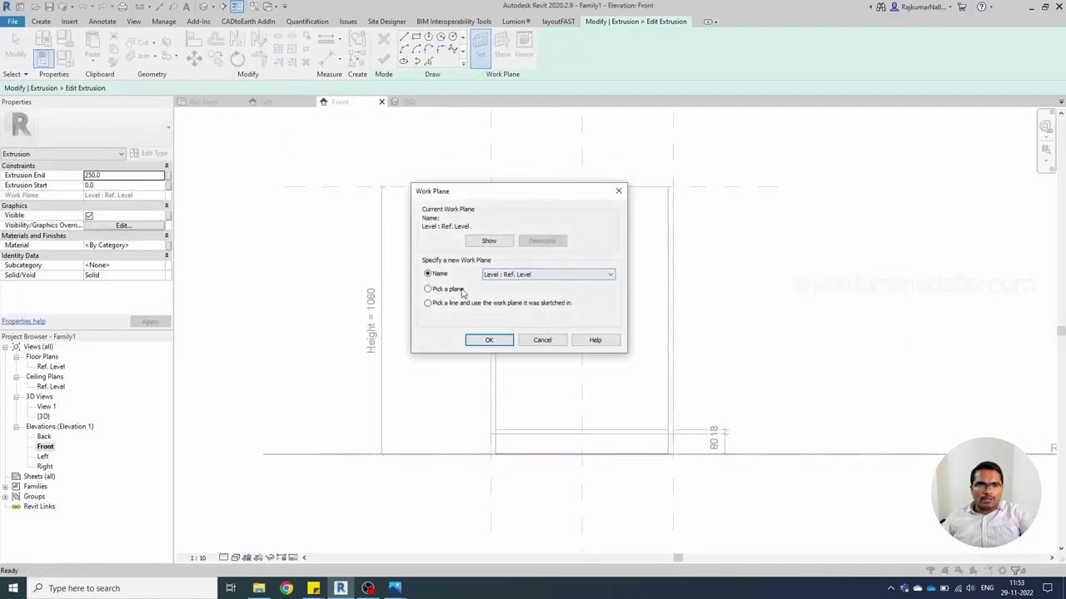
click(491, 342)
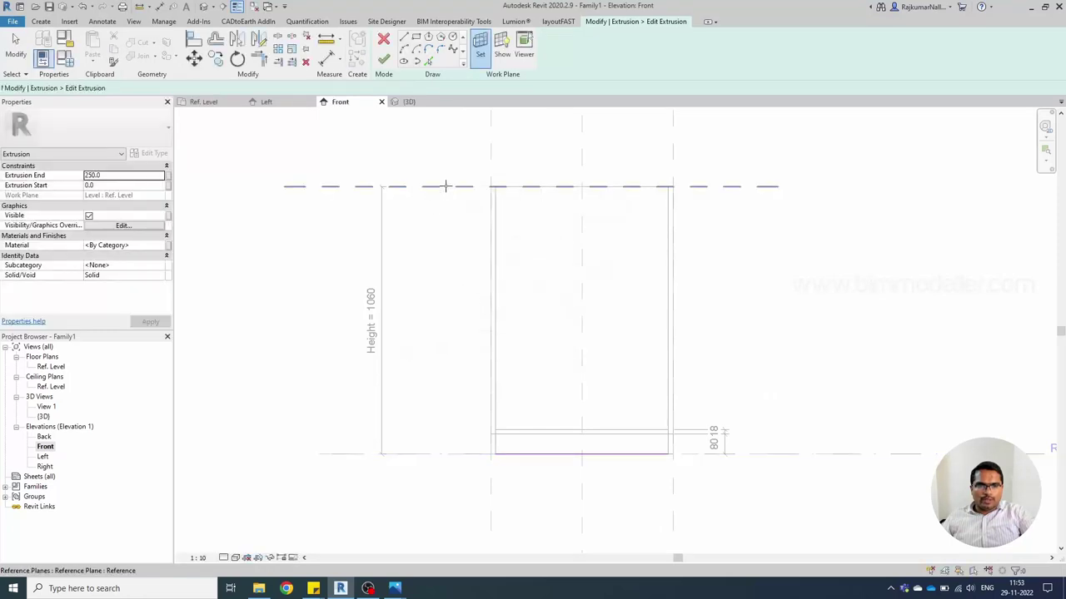
click(445, 184)
click(536, 403)
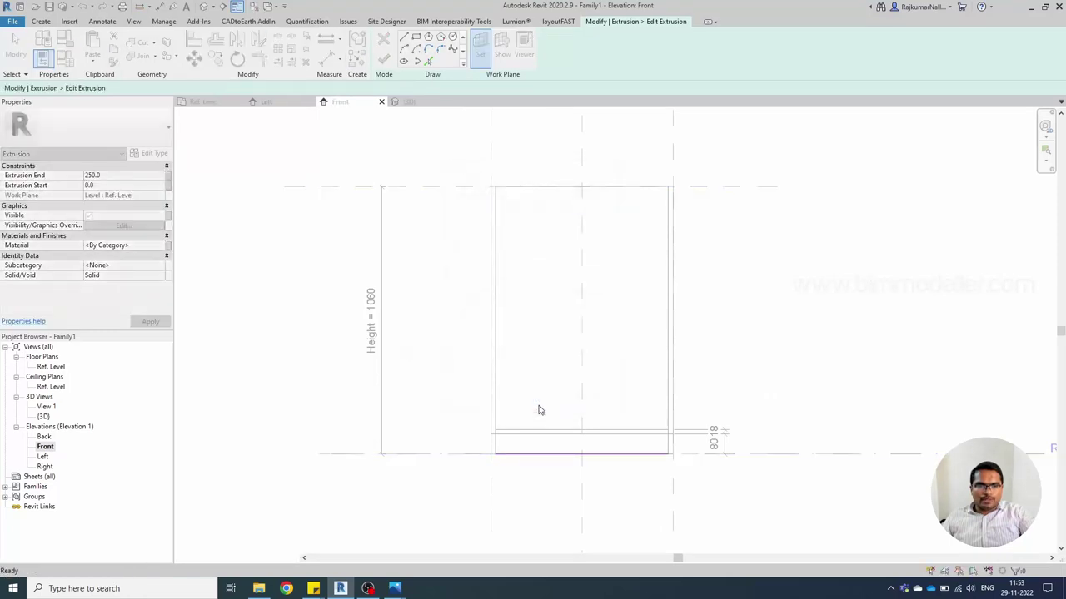
click(384, 60)
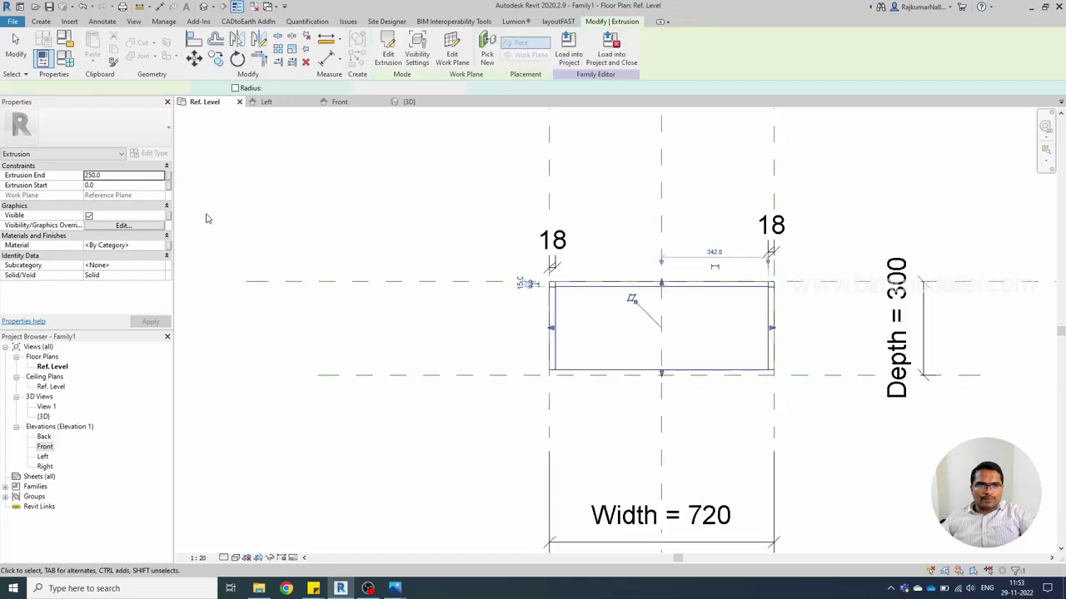
- Set Extrusion Start to -18 and Extrusion End to 0 for an 18-thick top panel
click(340, 101)
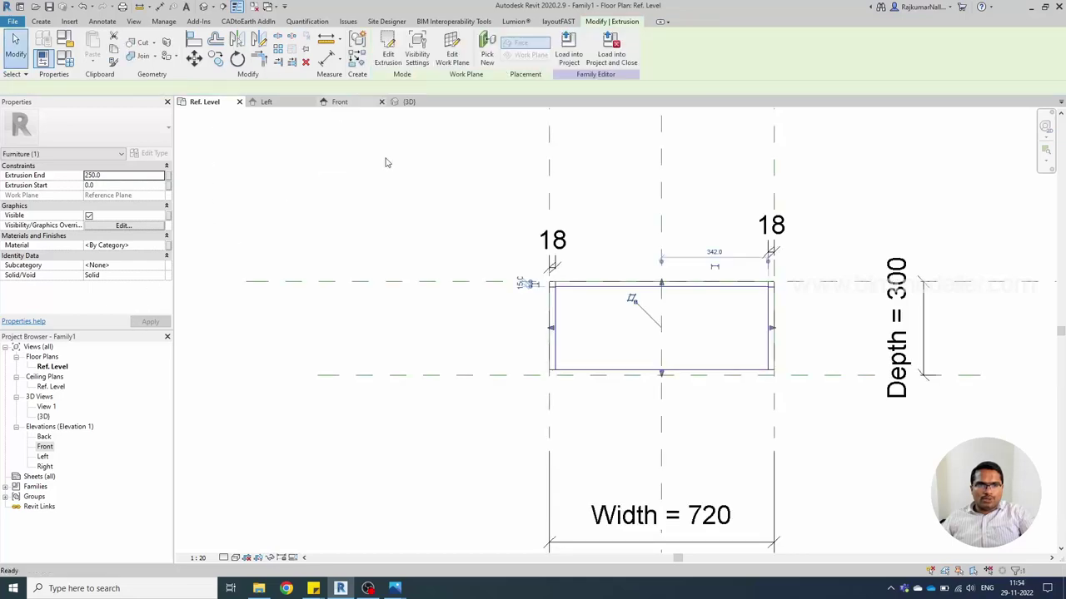
scroll(549, 232, up, 3)
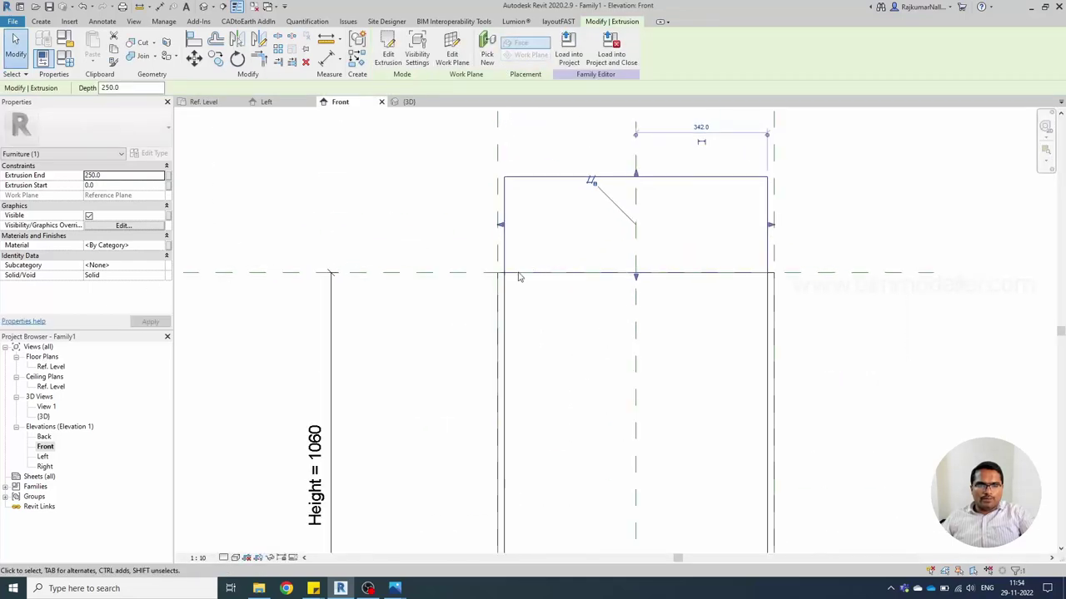
click(137, 178)
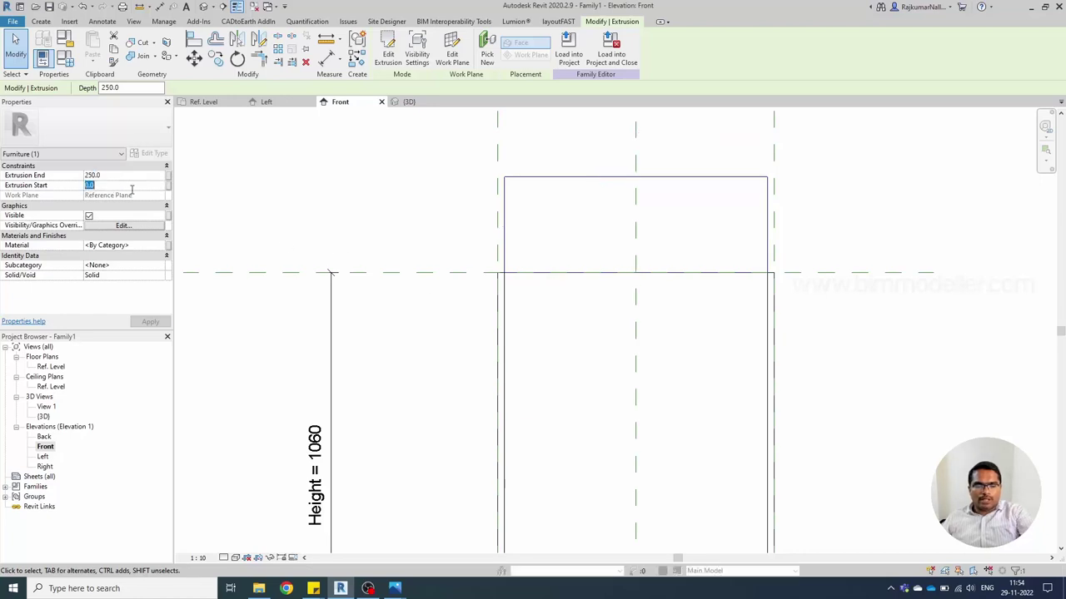
text(-18)
key(Return)
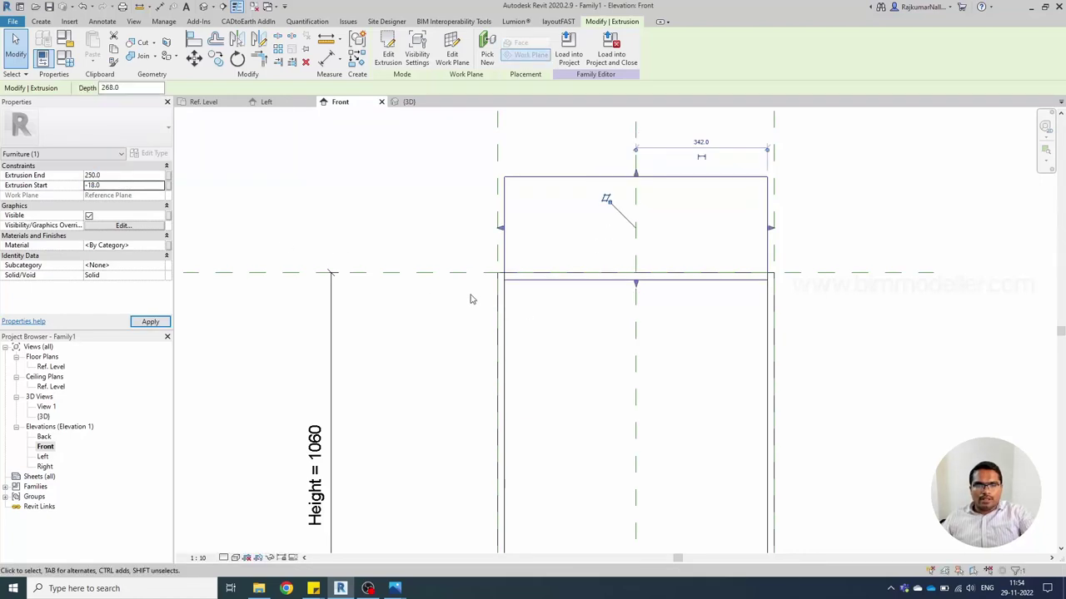
click(115, 176)
text(0)
key(Return)
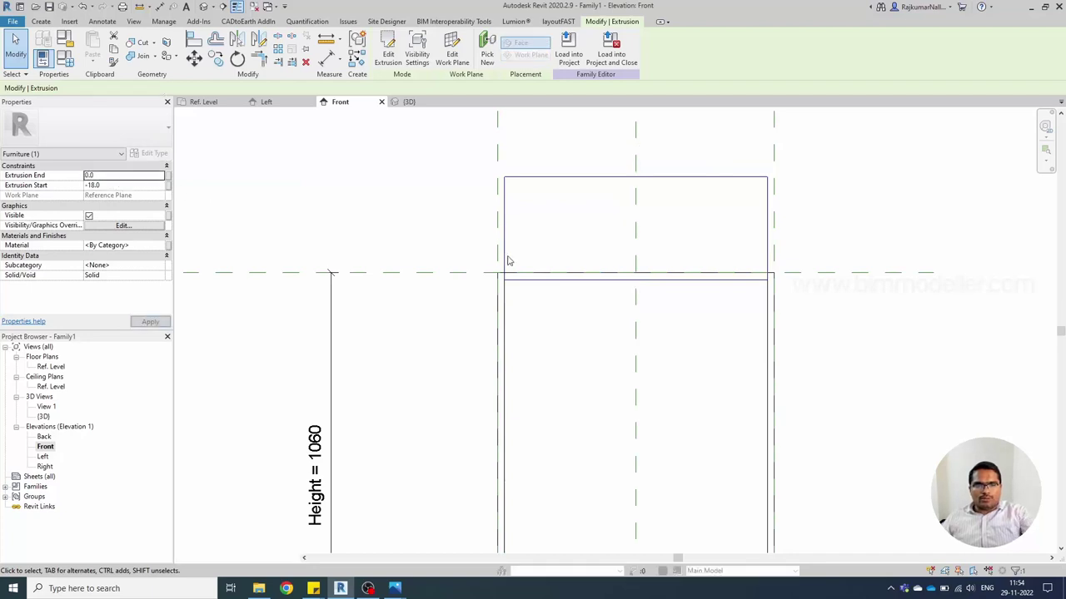
scroll(534, 280, down, 2)
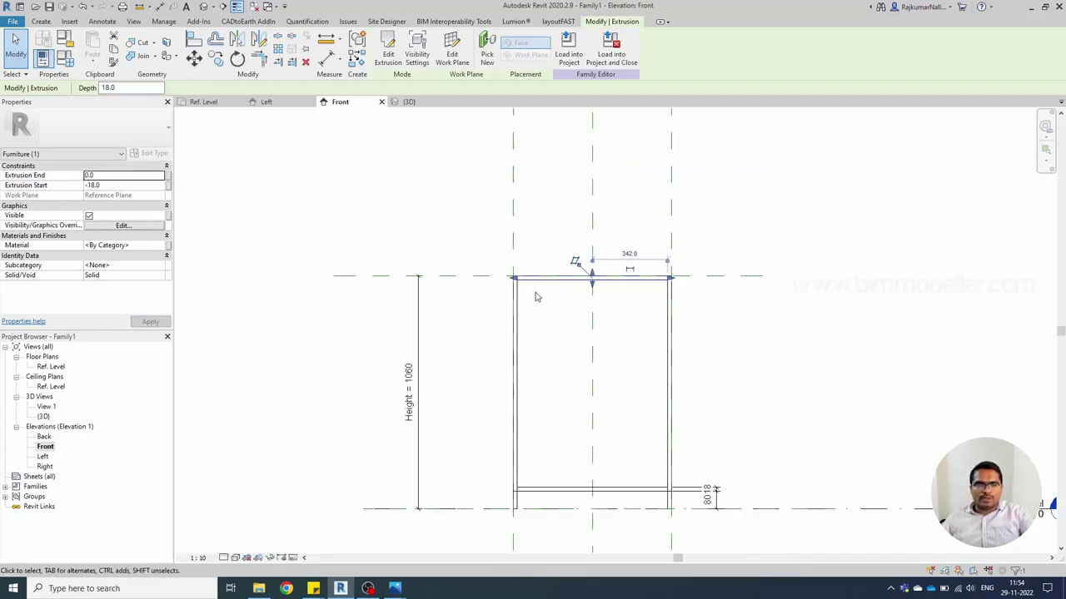
key(Escape)
click(204, 7)
shift+middle_drag(361, 267, 444, 383)
shift+middle_drag(617, 338, 588, 352)
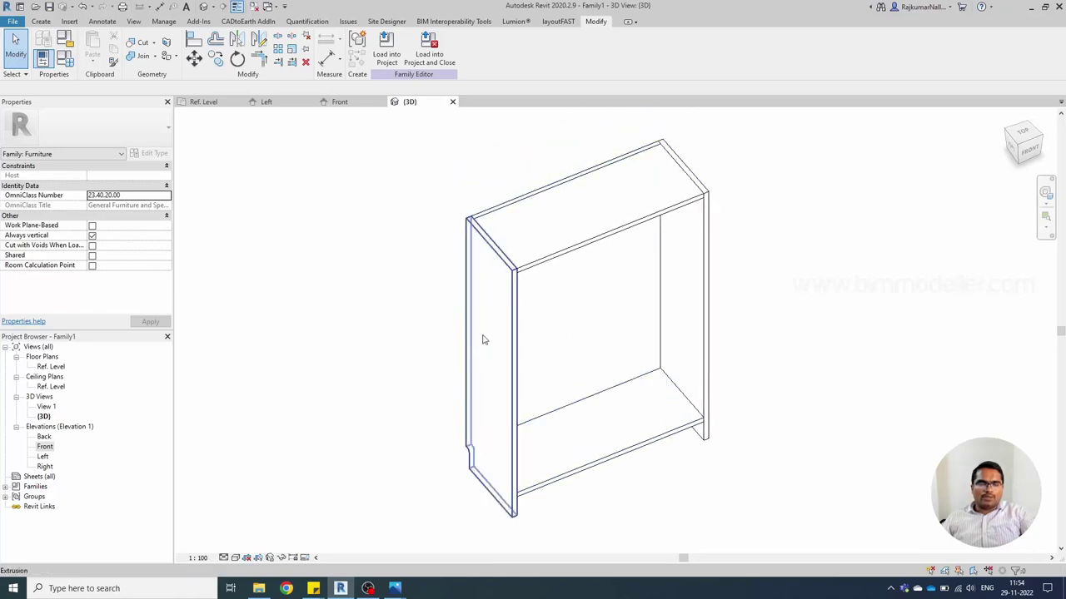
shift+middle_drag(414, 362, 410, 318)
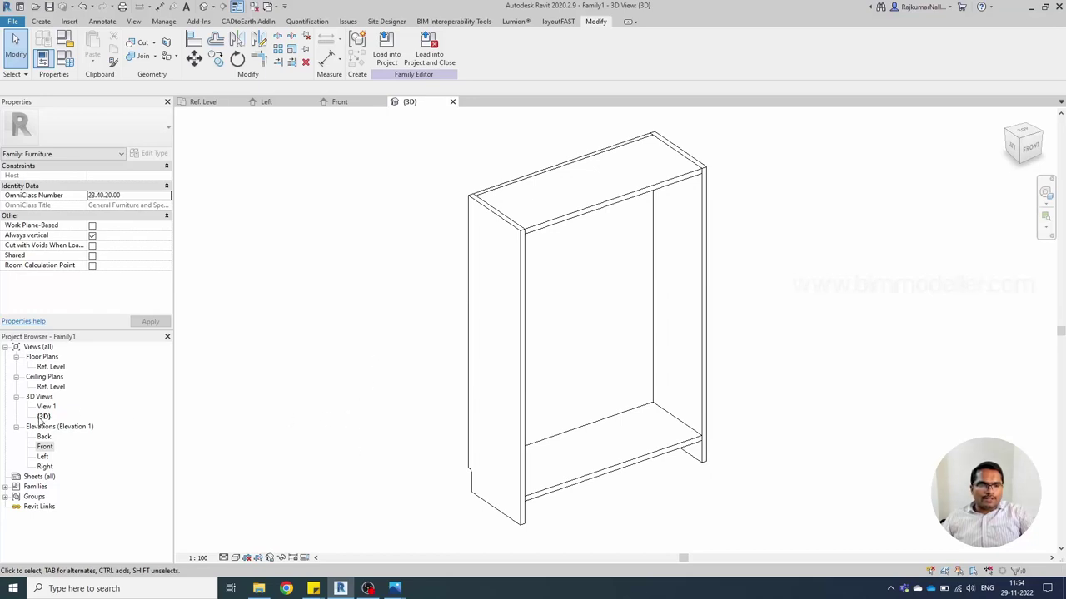
double_click(45, 447)
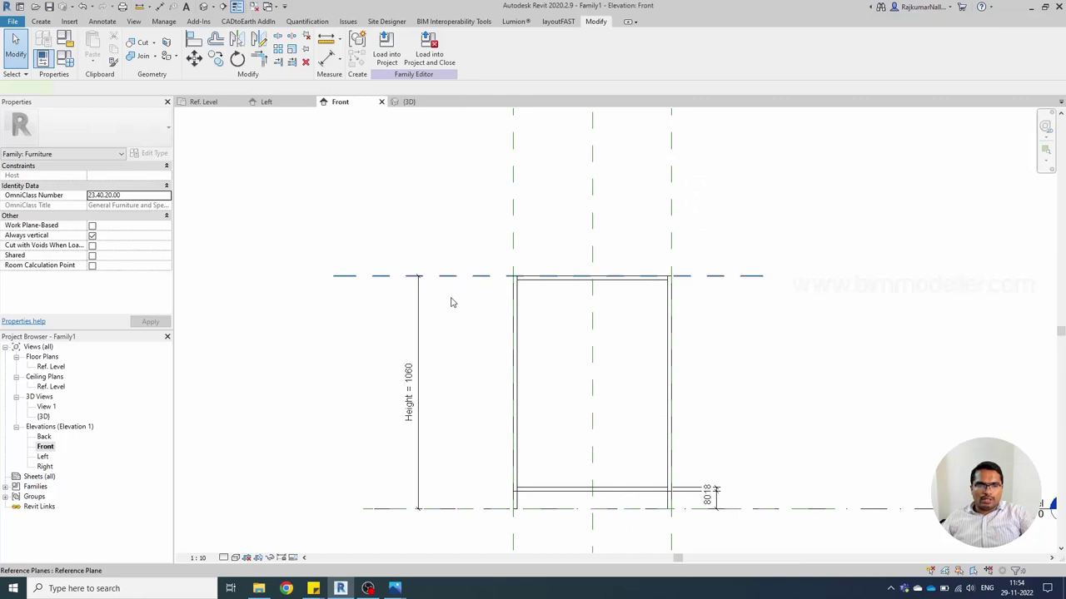
key(r)
key(p)
- Draw a horizontal mid-height reference plane and lock it equally between top and bottom planes with EQ
click(439, 385)
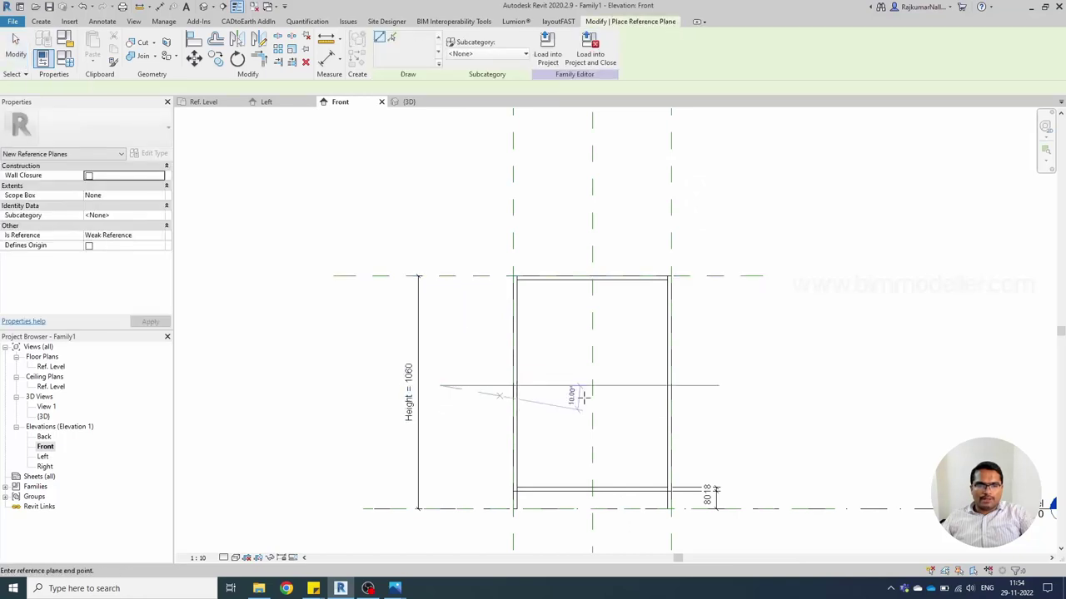
click(754, 384)
key(d)
key(i)
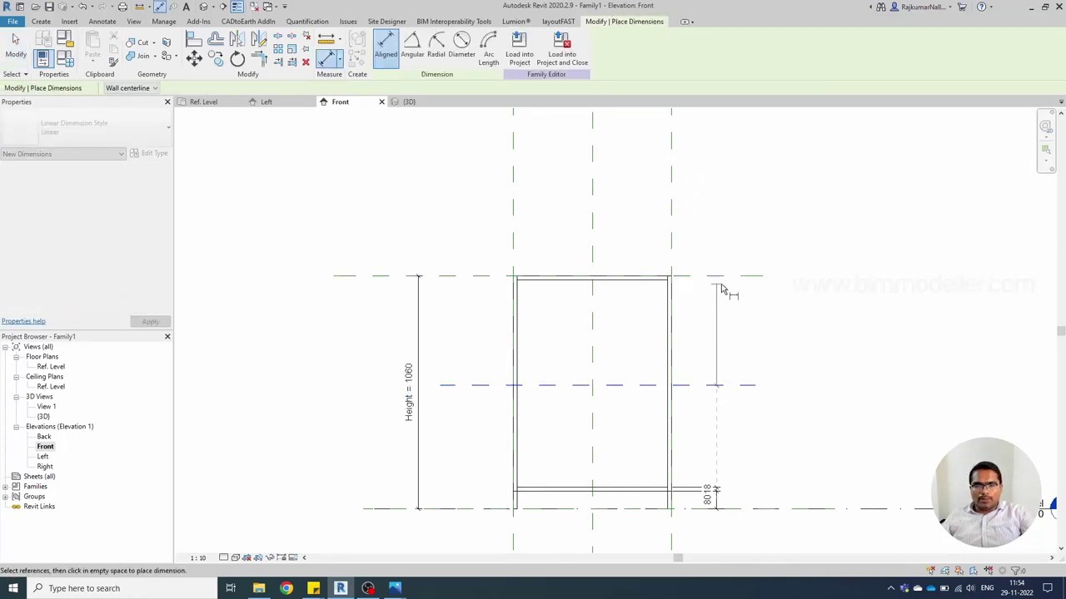
click(722, 286)
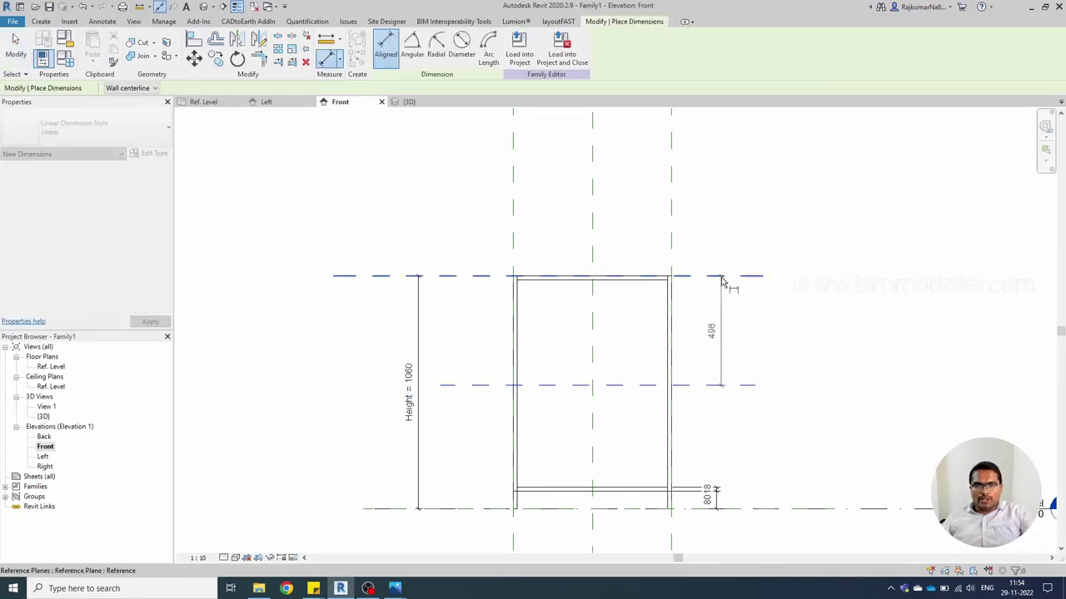
click(747, 510)
click(776, 463)
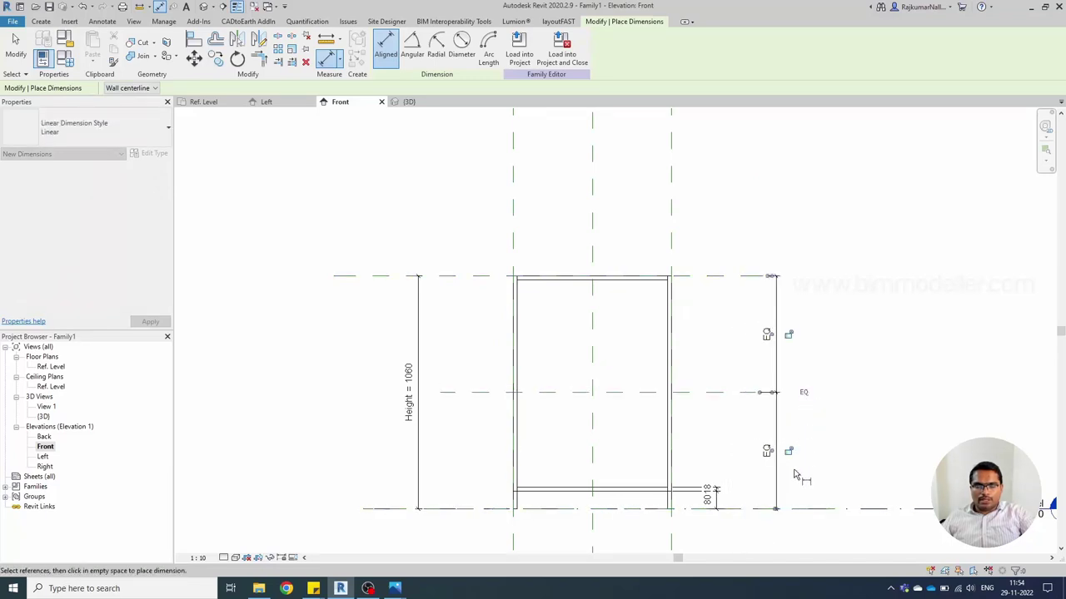
click(803, 392)
key(Escape)
key(Escape)
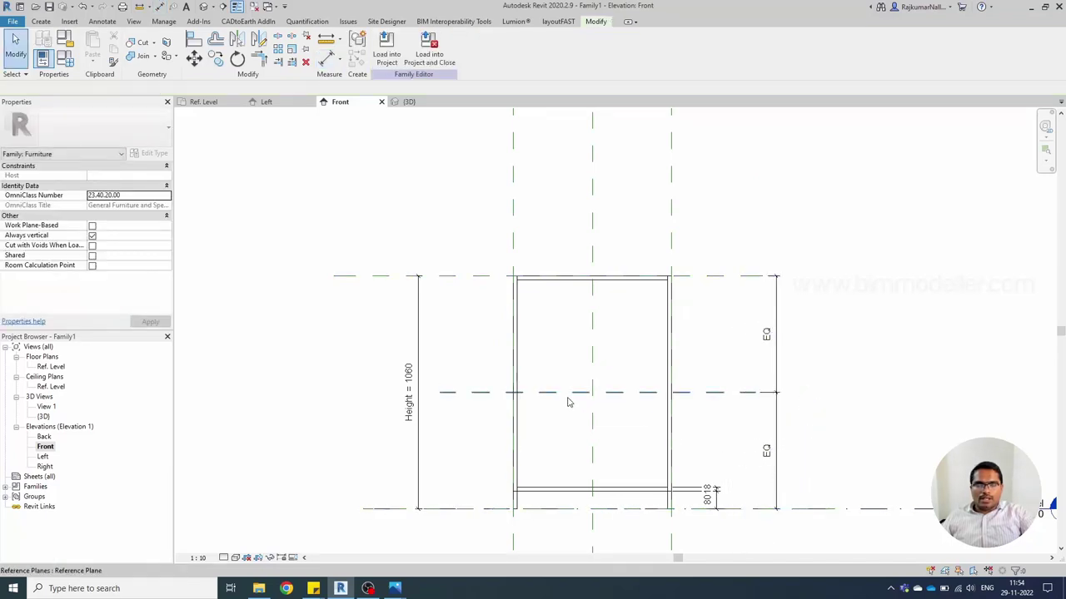
click(540, 278)
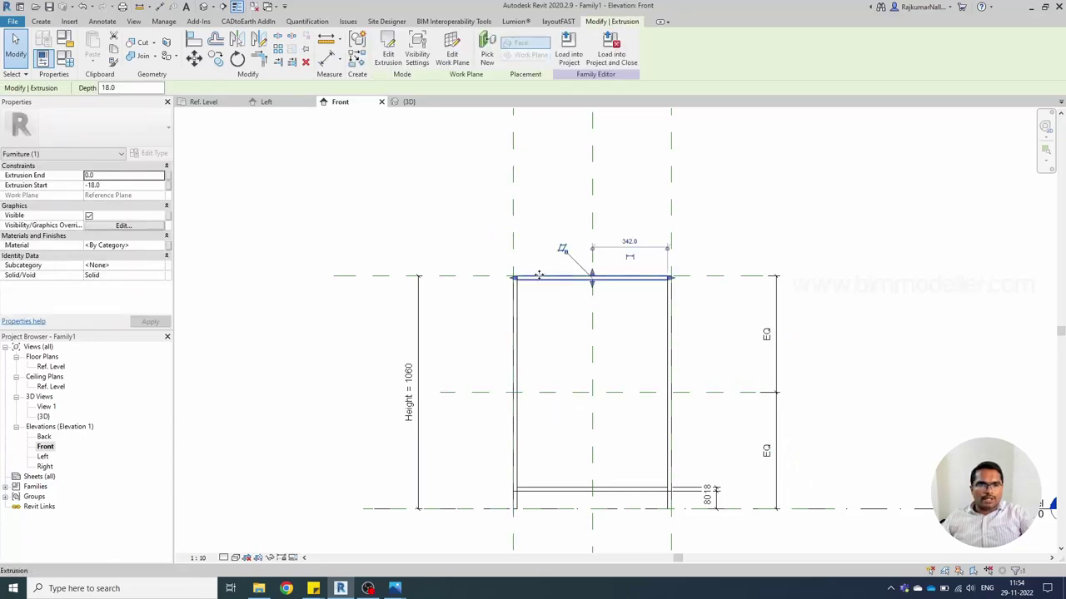
- Start an extrusion similar to the top board, hosted on the mid-height reference plane
right_click(538, 276)
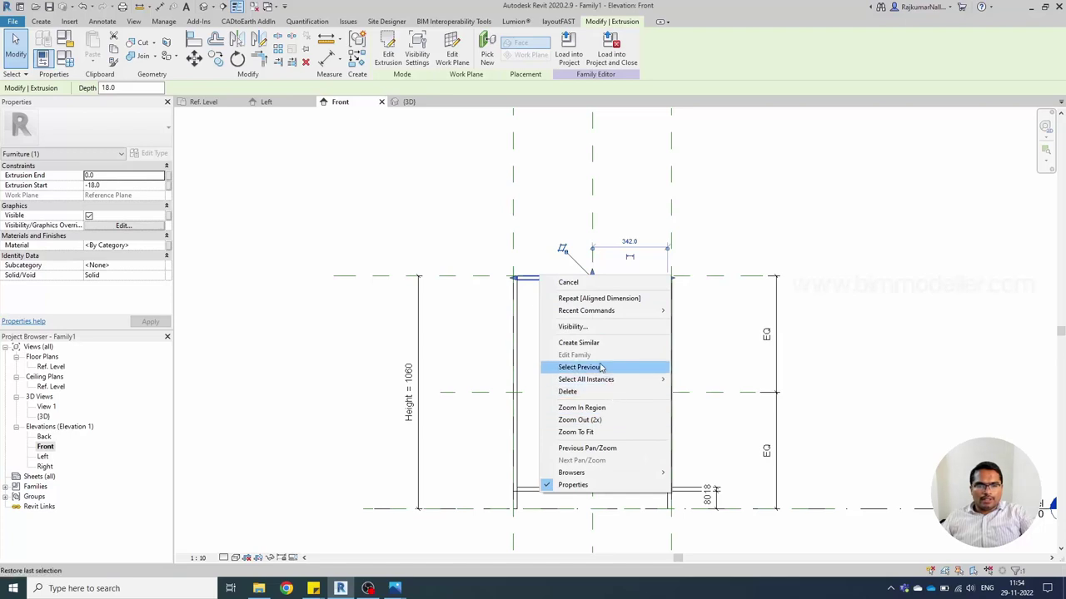
click(578, 343)
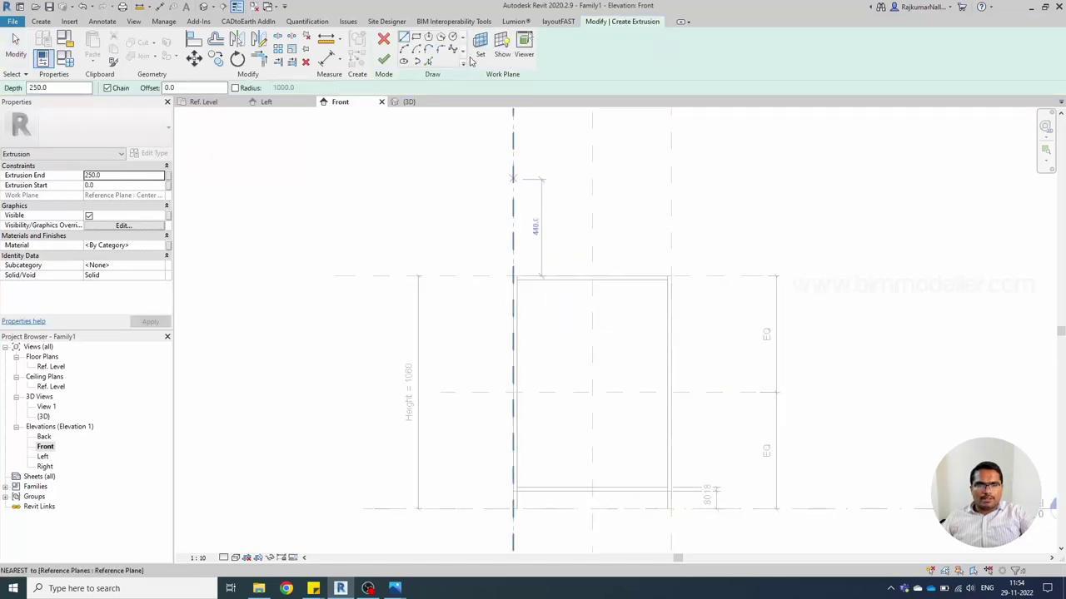
click(481, 46)
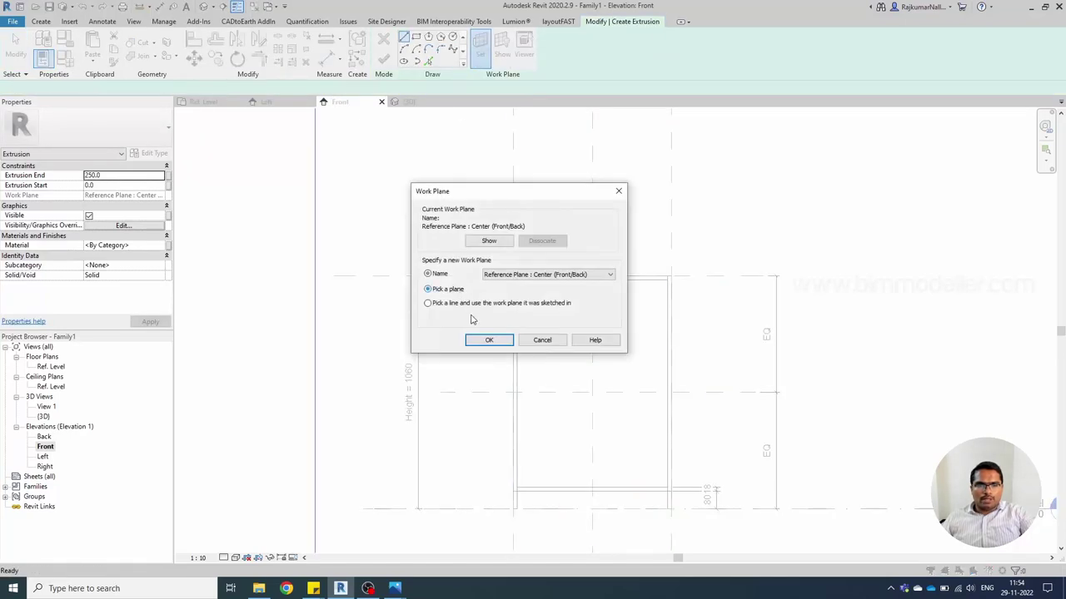
click(488, 341)
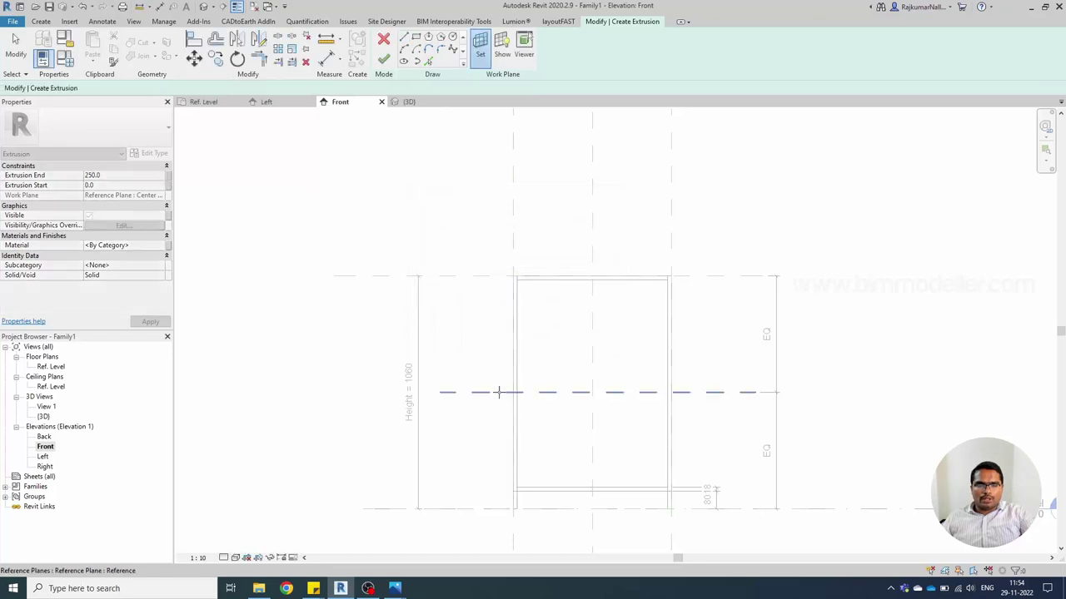
click(501, 397)
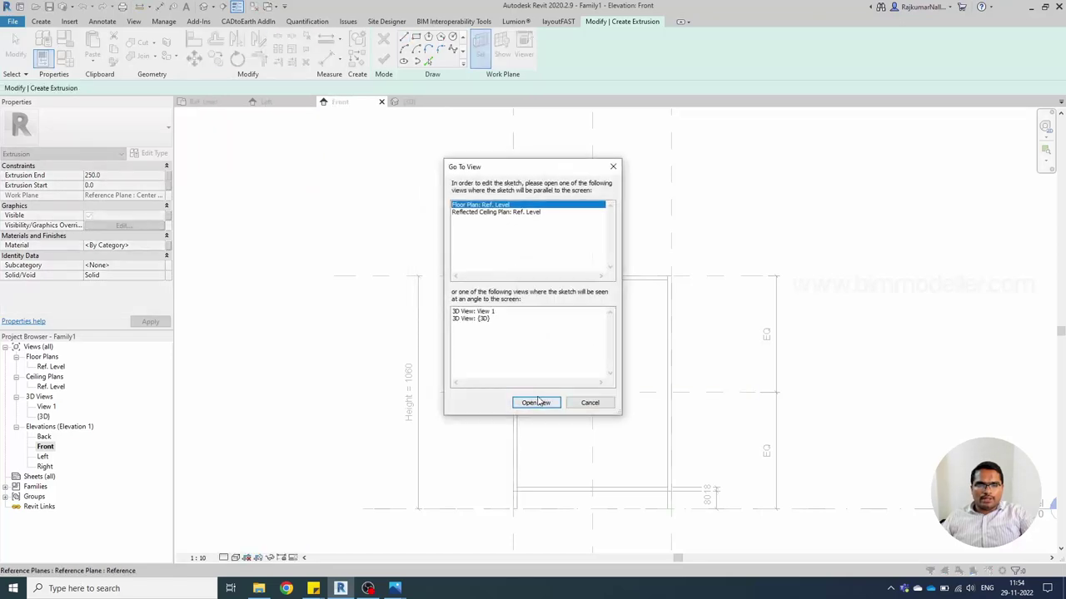
- Pick the inner rectangle in the Ref. Level plan as the shelf outline and finish
click(538, 402)
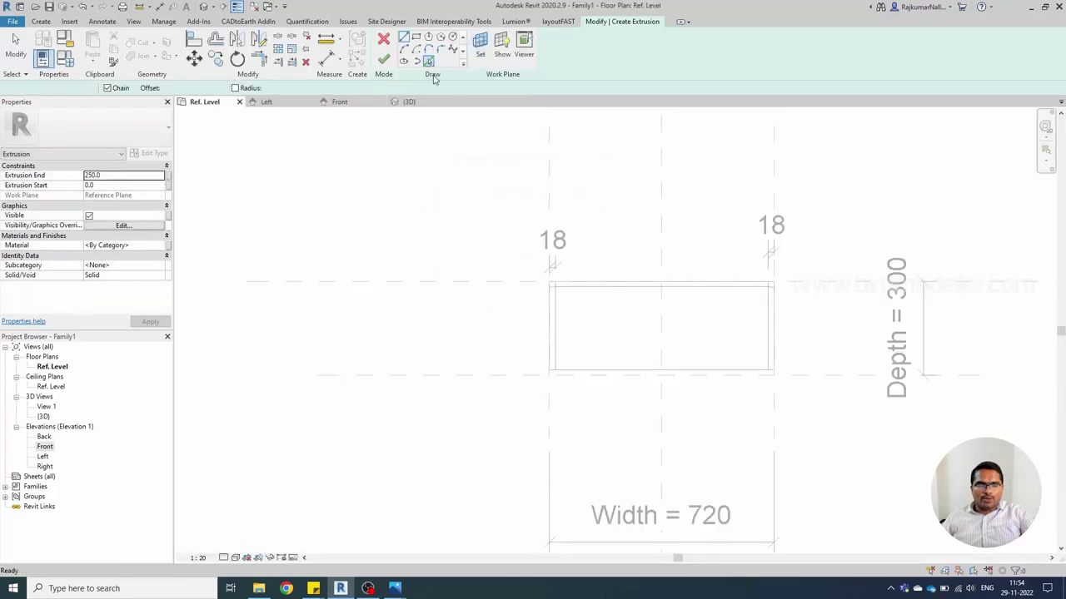
key(Tab)
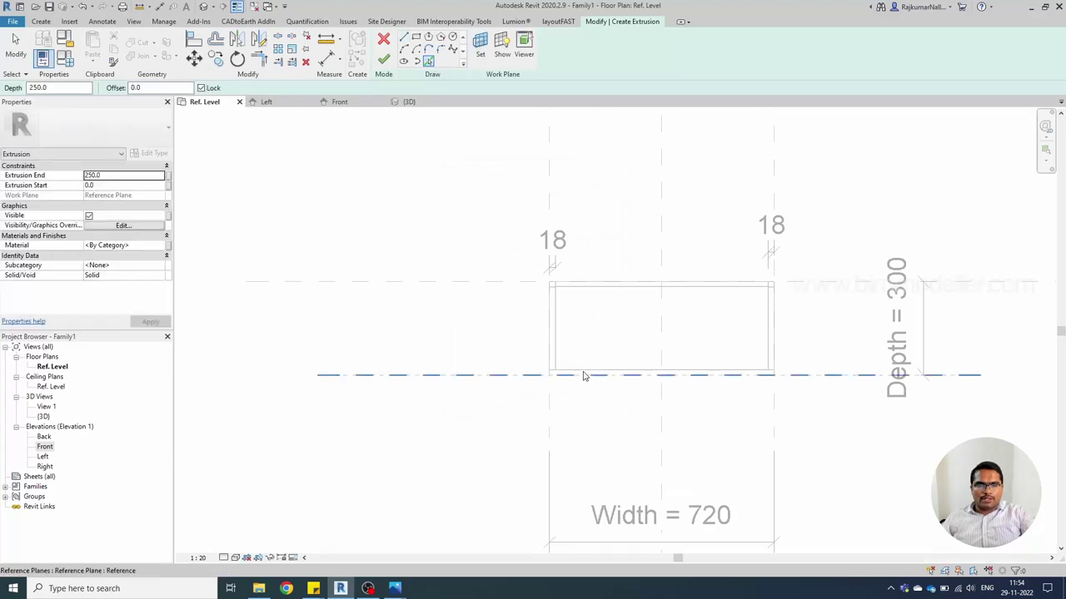
key(Tab)
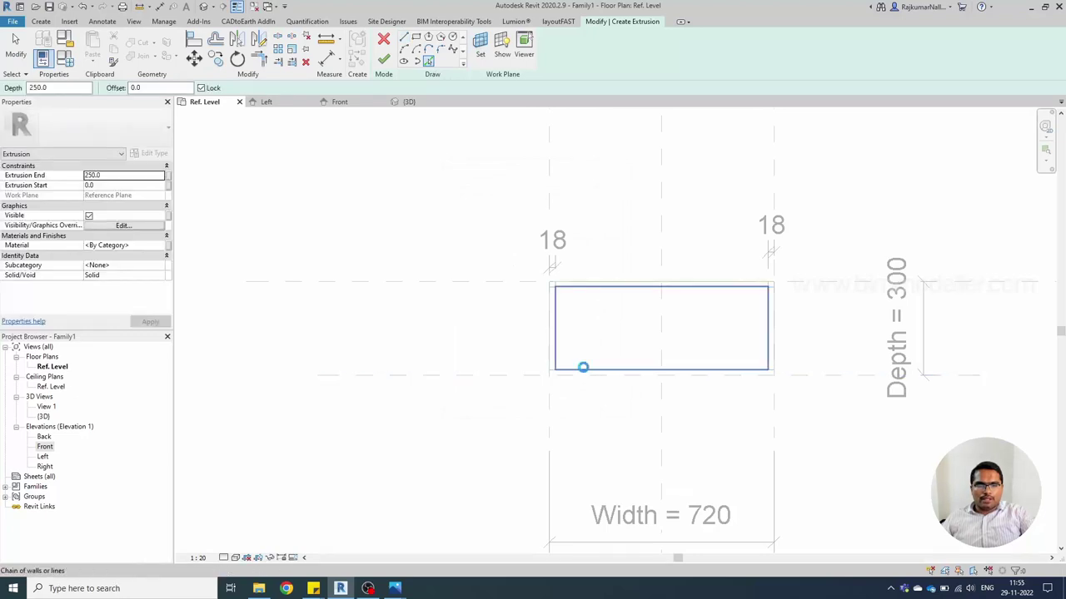
click(583, 367)
key(Escape)
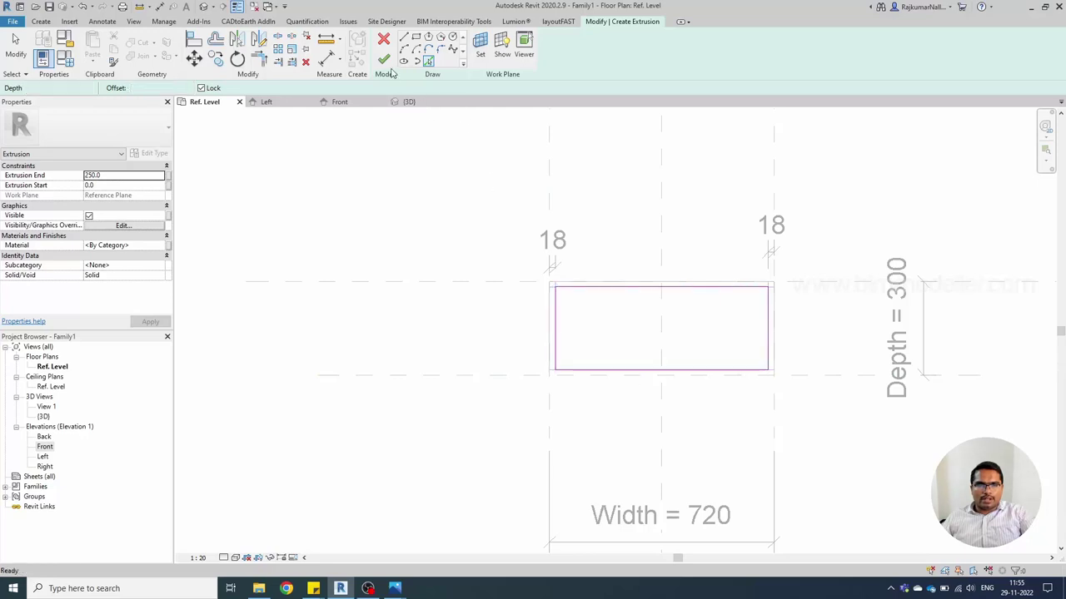
click(384, 61)
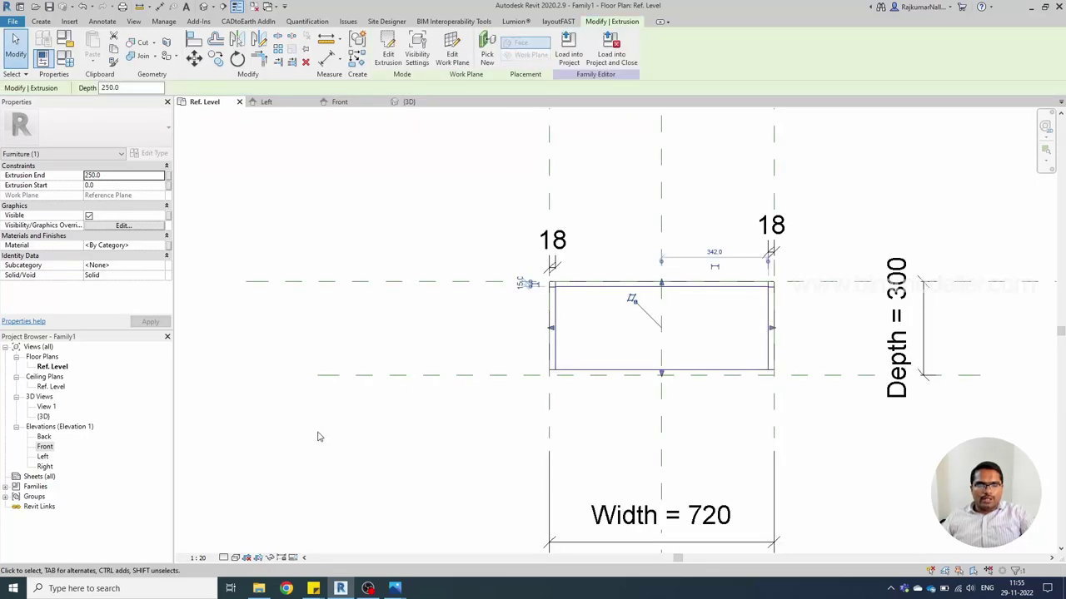
- In a shaded 3D view, set the middle shelf's Extrusion End to 18, then return to Ref. Level
click(202, 7)
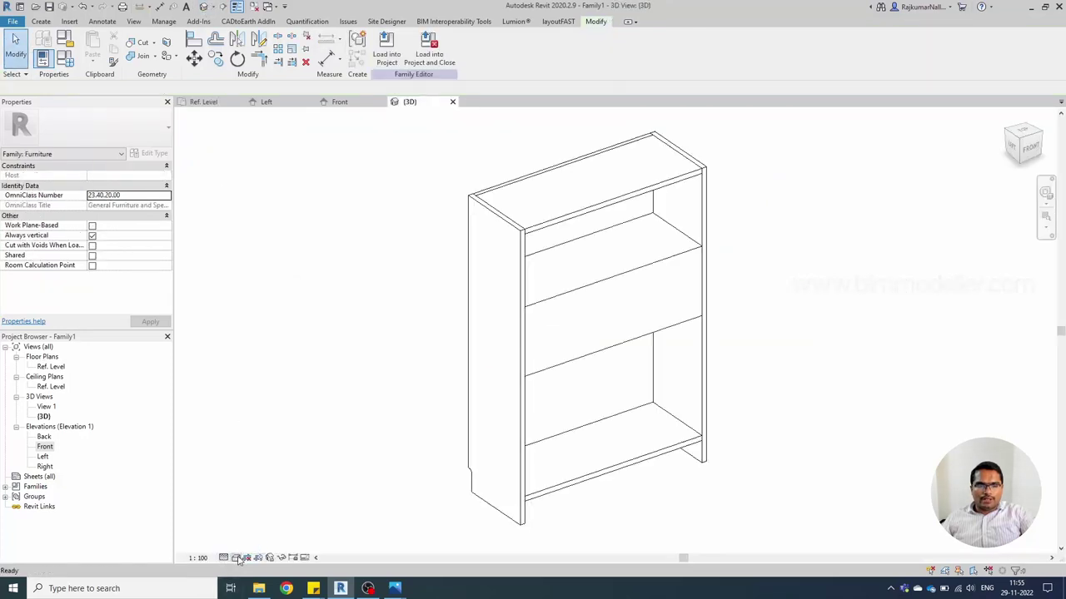
click(238, 557)
click(283, 530)
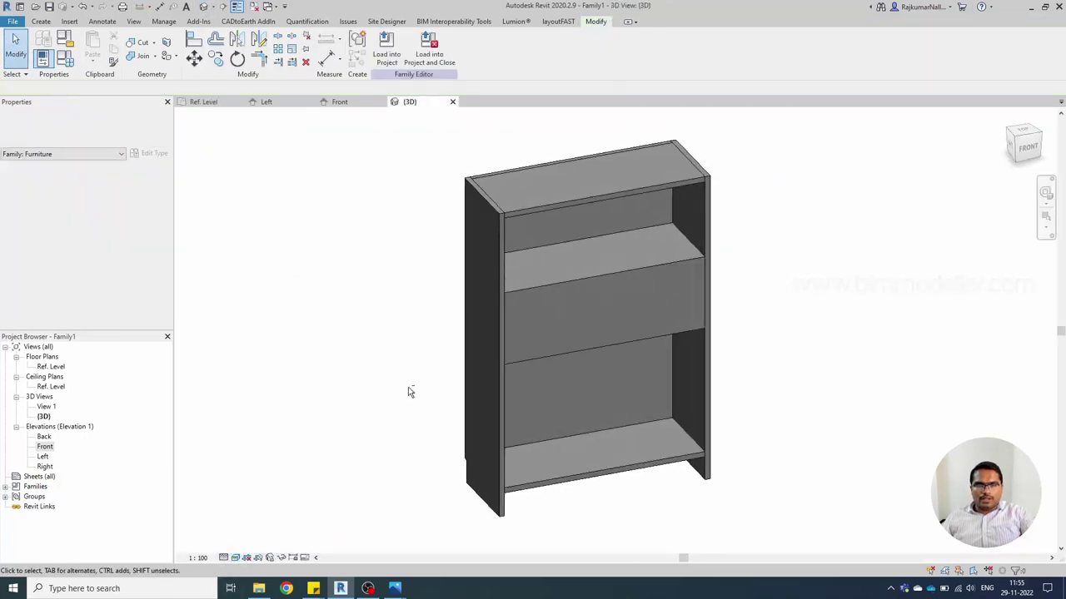
click(527, 407)
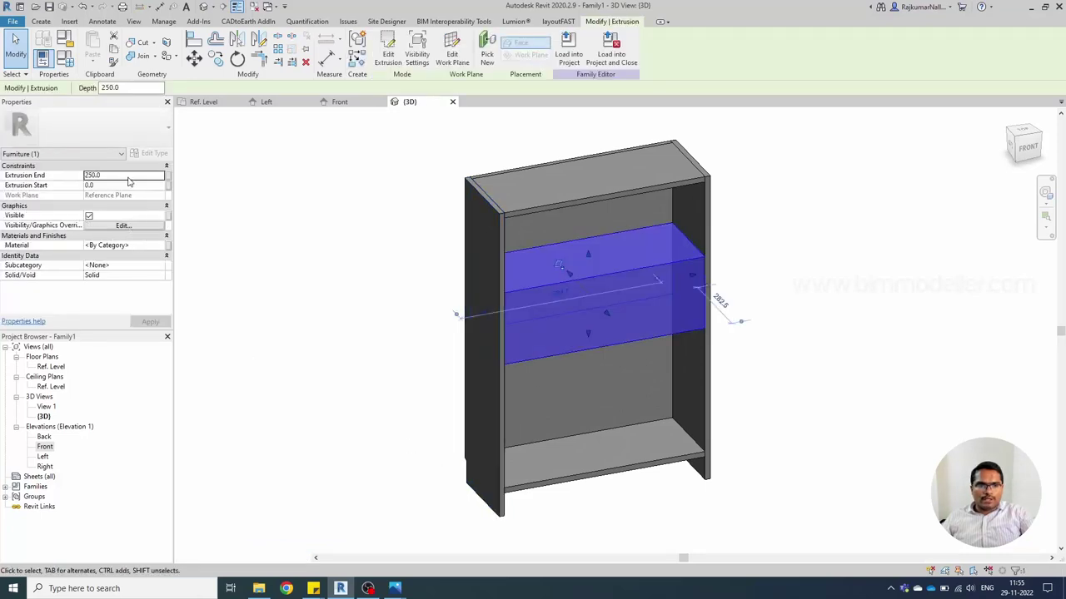
click(128, 176)
text(18)
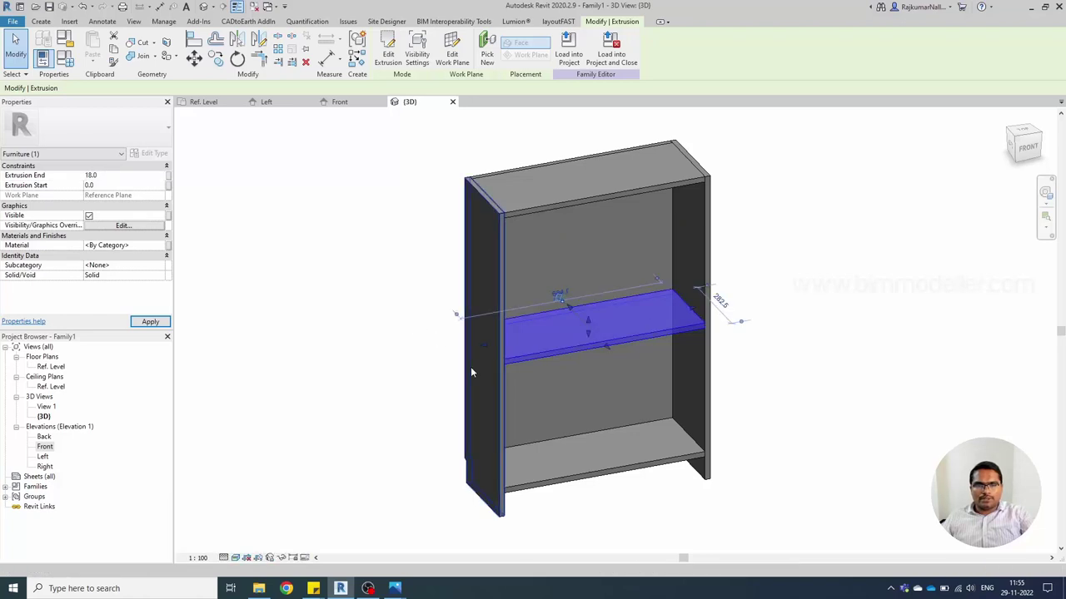
click(369, 362)
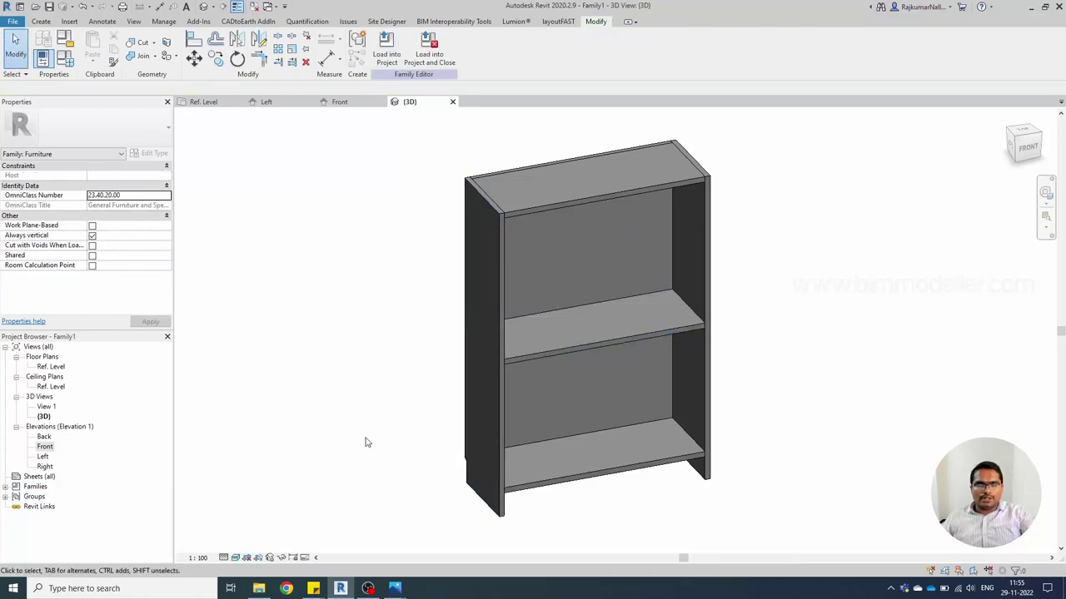
double_click(52, 367)
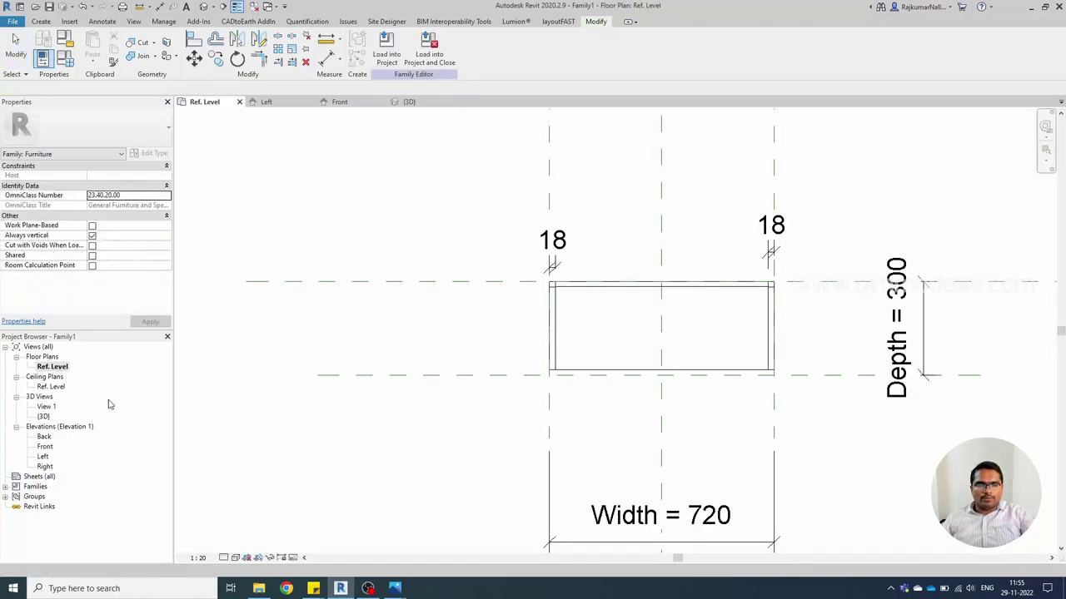
- Zoom in and switch to the Front elevation to see the cabinet with its middle shelf
scroll(523, 388, up, 2)
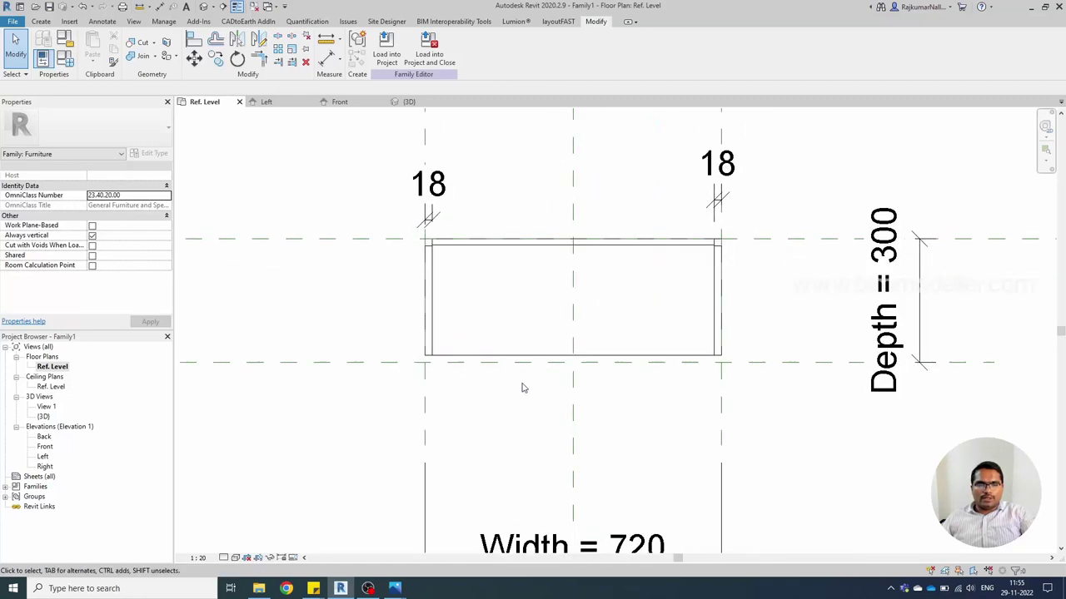
scroll(499, 396, up, 3)
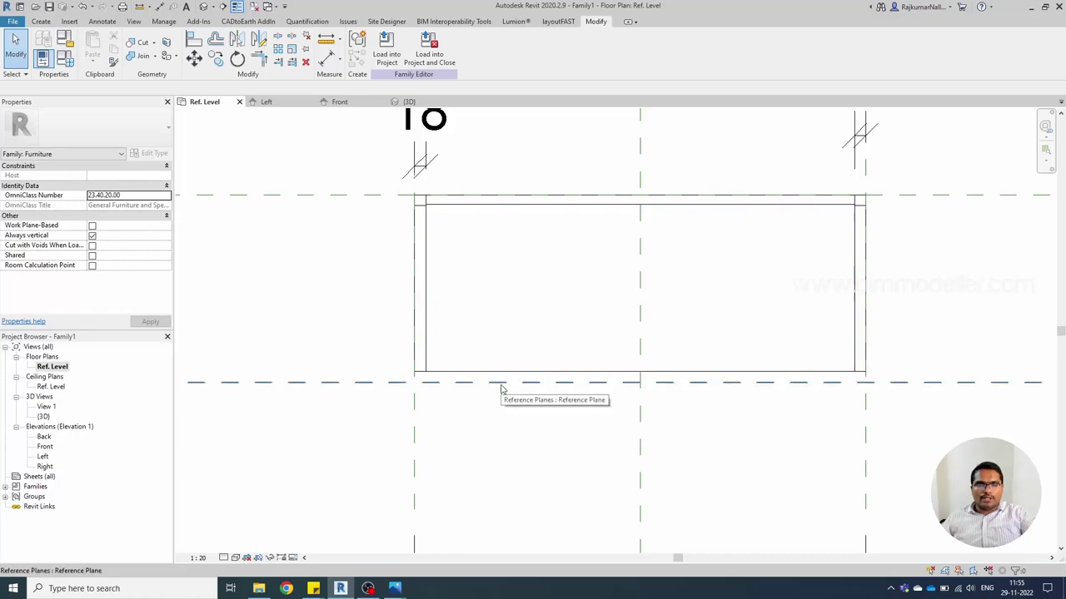
double_click(45, 446)
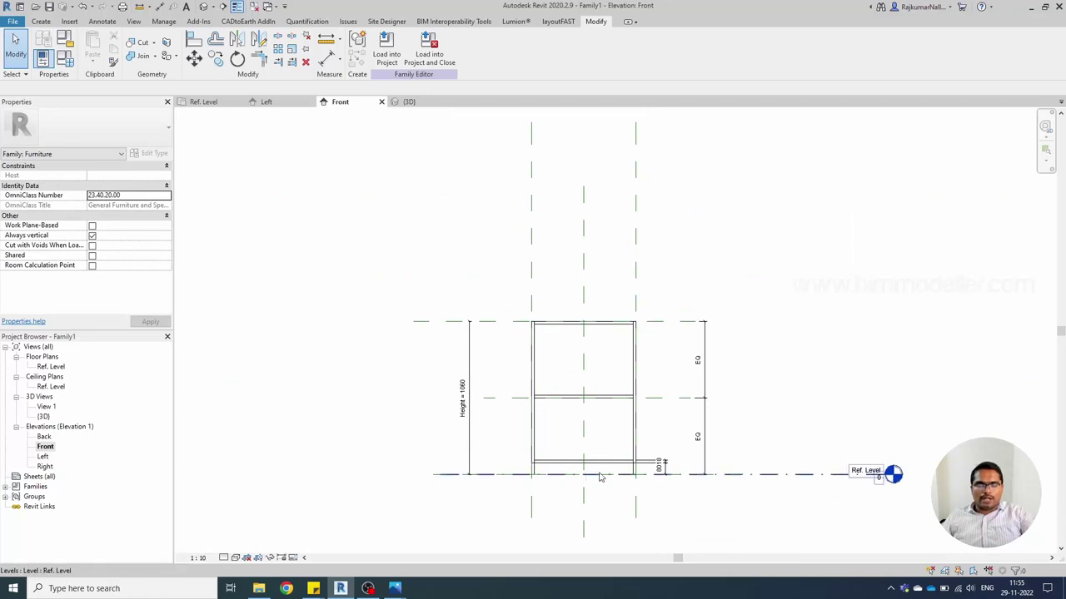
scroll(608, 465, up, 2)
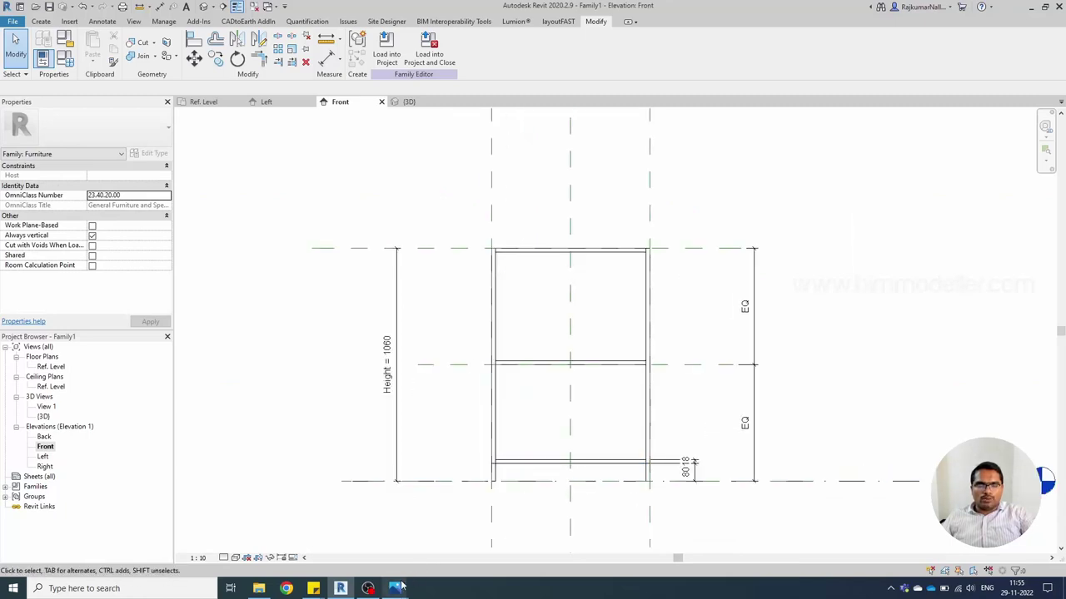
mouse_move(398, 587)
click(372, 527)
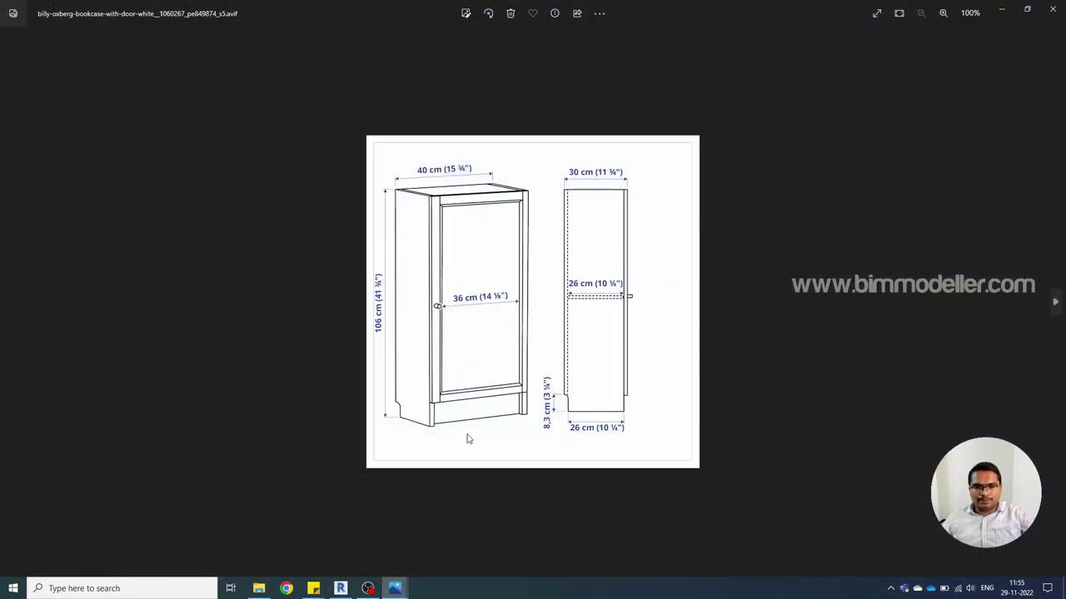
scroll(467, 438, up, 5)
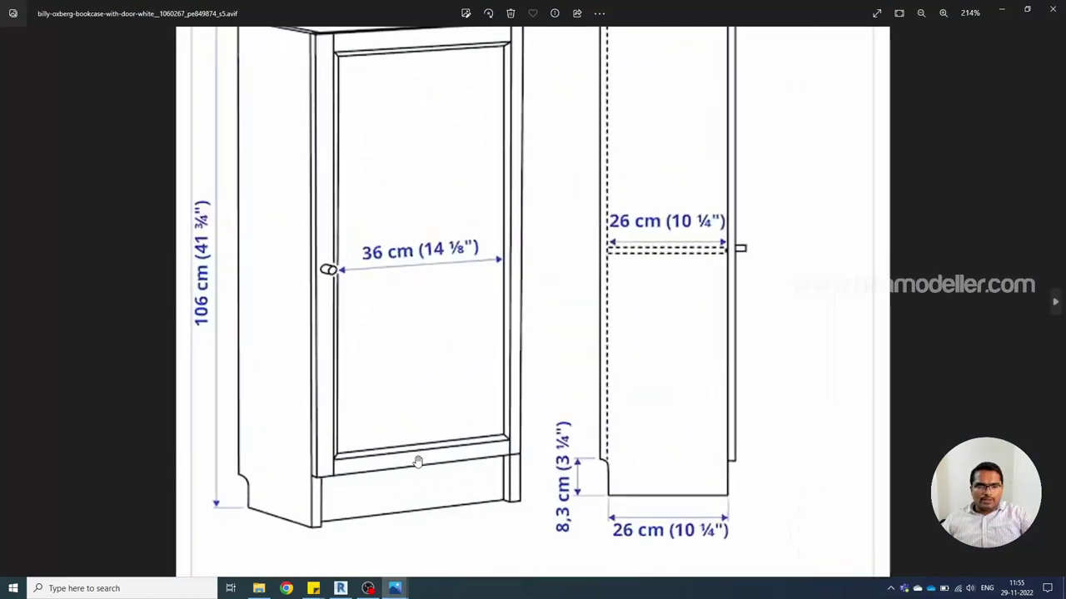
scroll(409, 473, down, 1)
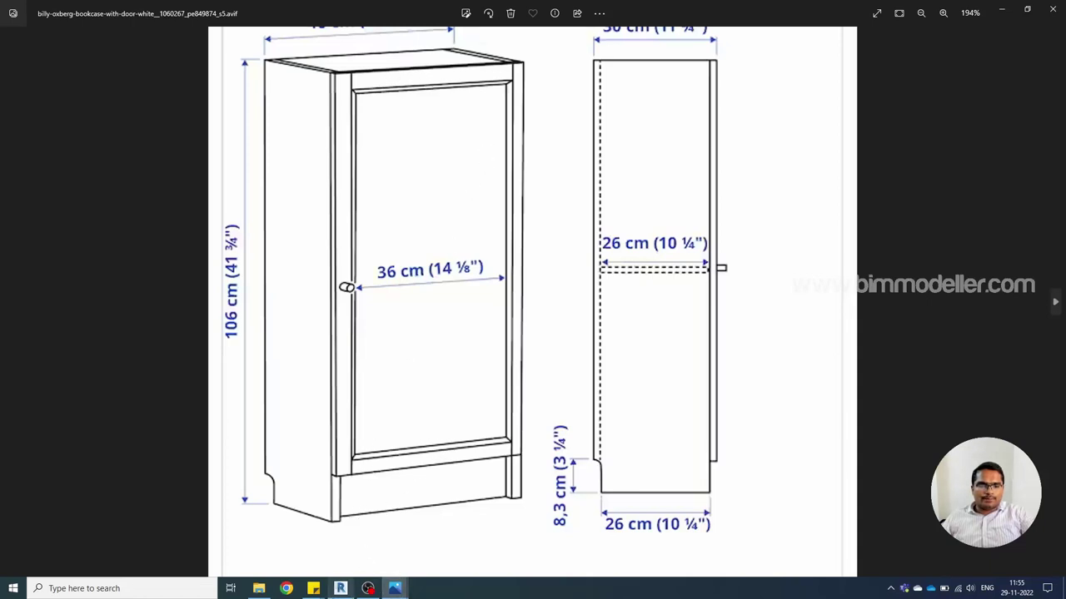
click(342, 588)
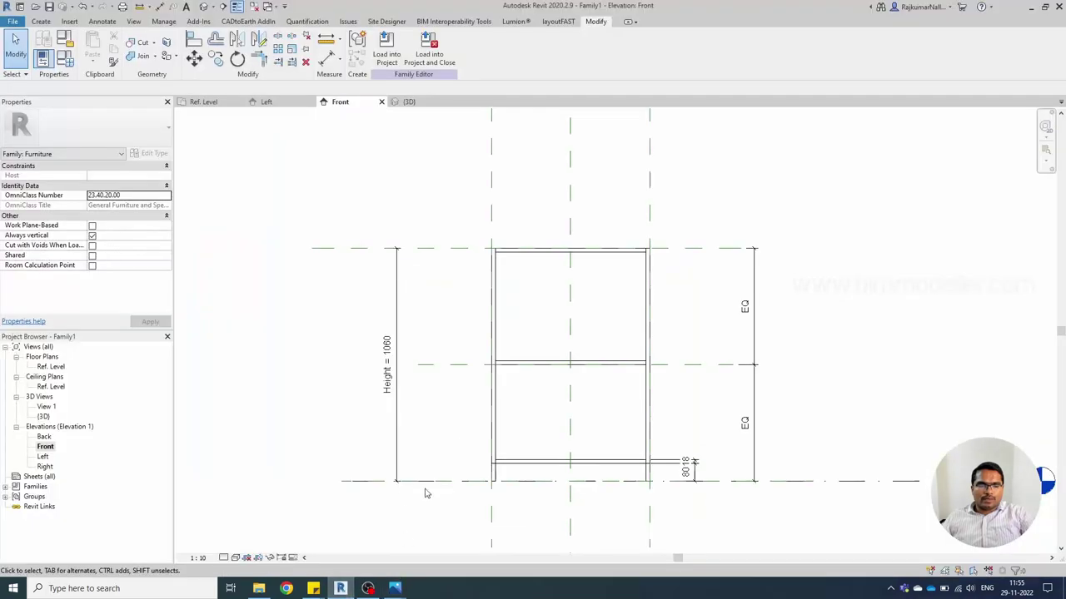
- Start a sweep and pick the frame's left, top, right and bottom edges as its path
middle_drag(426, 497, 400, 495)
scroll(400, 494, up, 1)
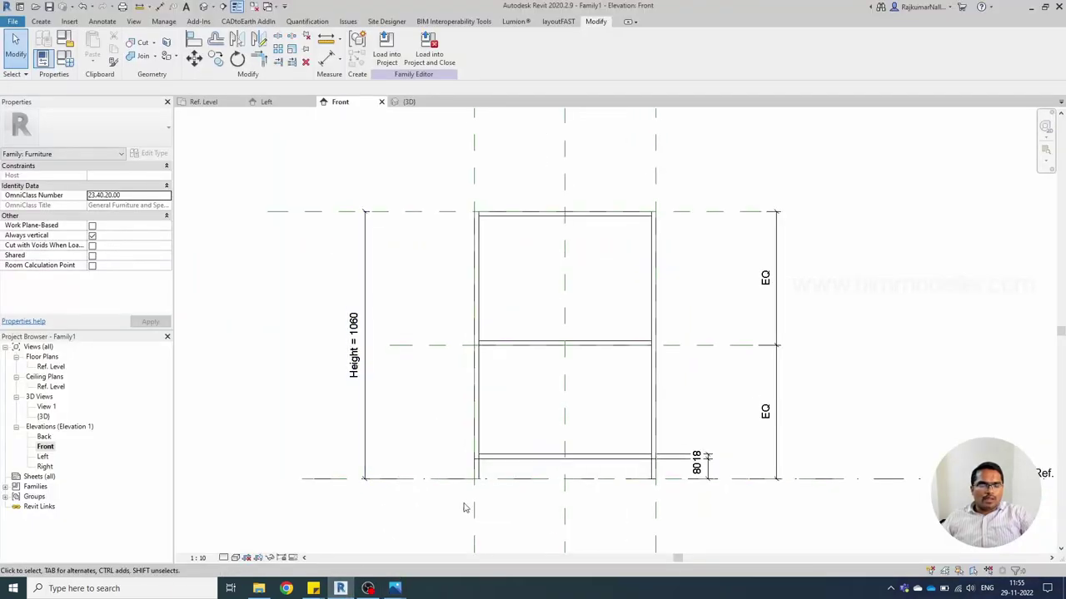
click(42, 22)
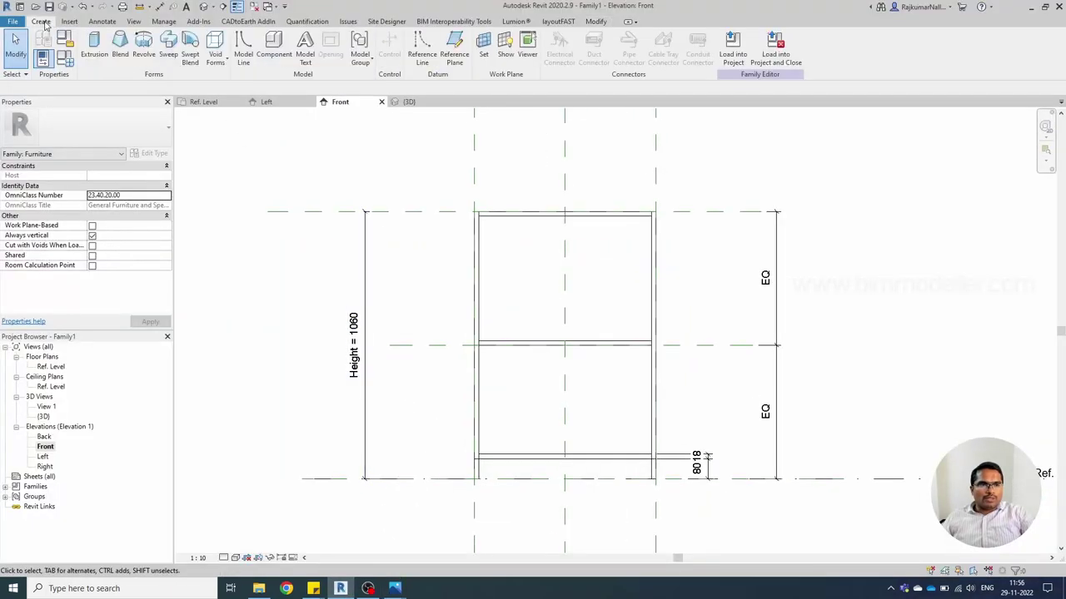
click(169, 58)
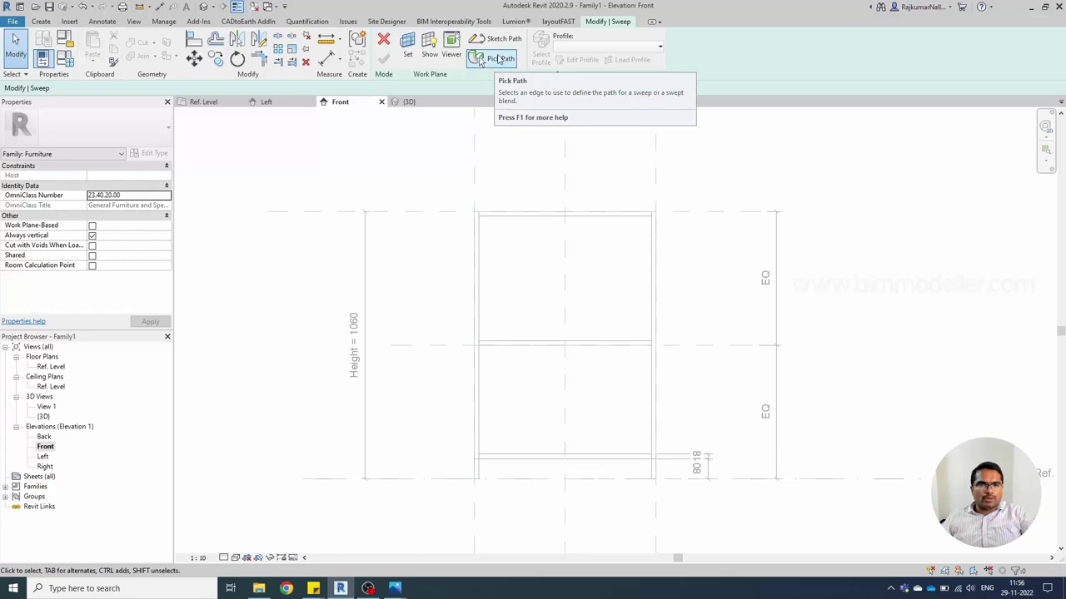
click(500, 59)
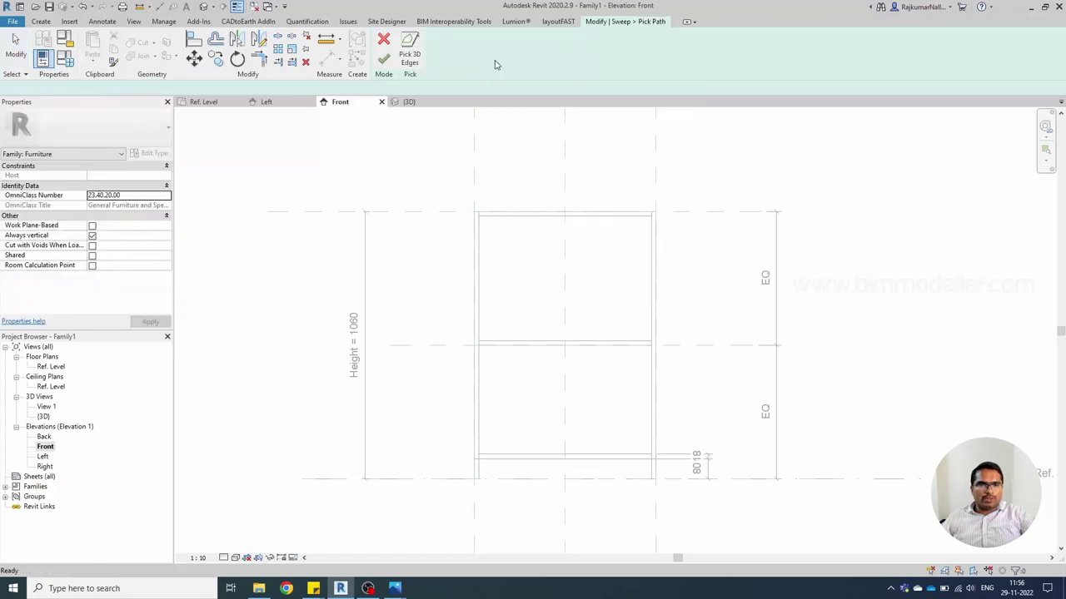
click(472, 239)
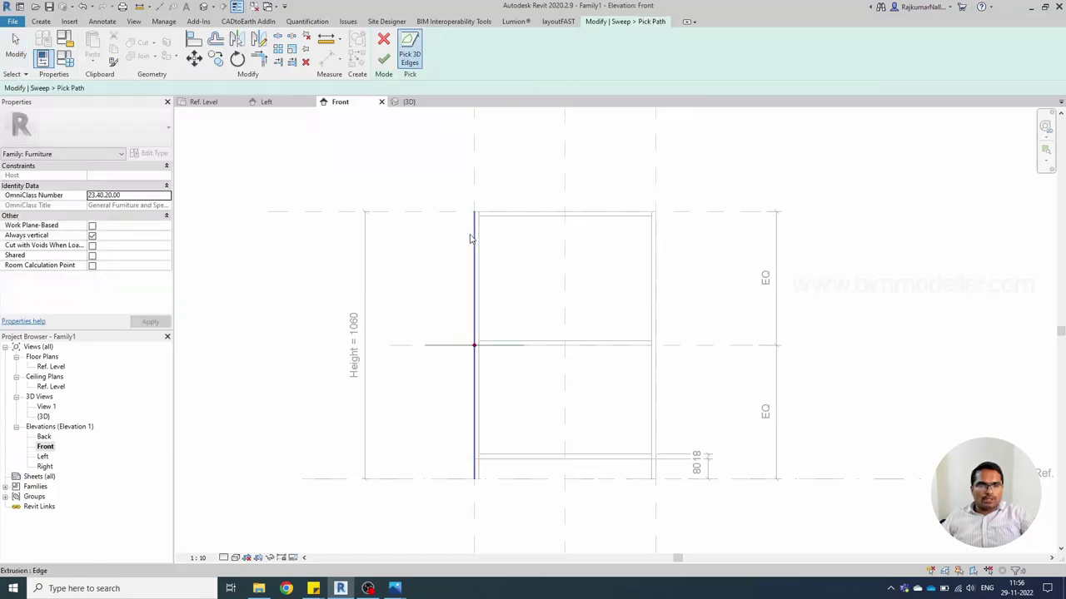
scroll(490, 214, up, 5)
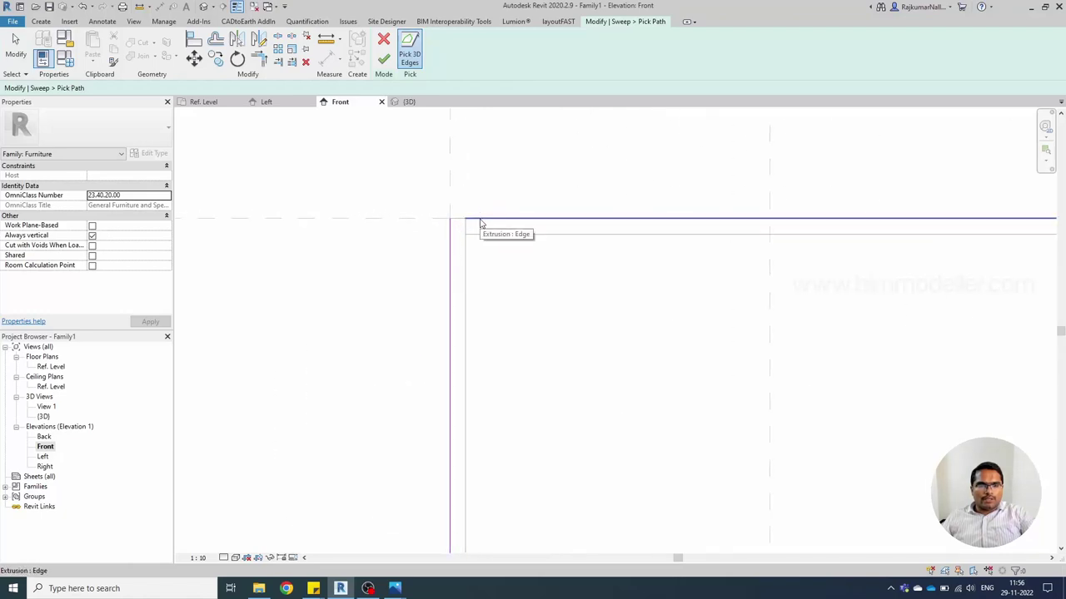
click(480, 220)
scroll(480, 223, down, 4)
click(748, 306)
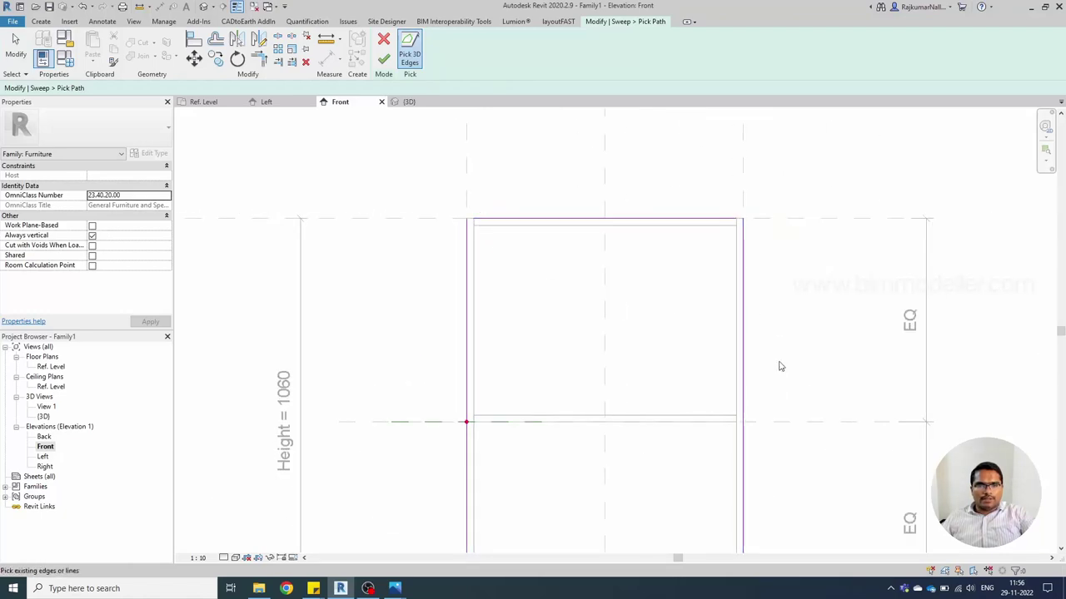
scroll(749, 219, down, 3)
scroll(690, 425, up, 3)
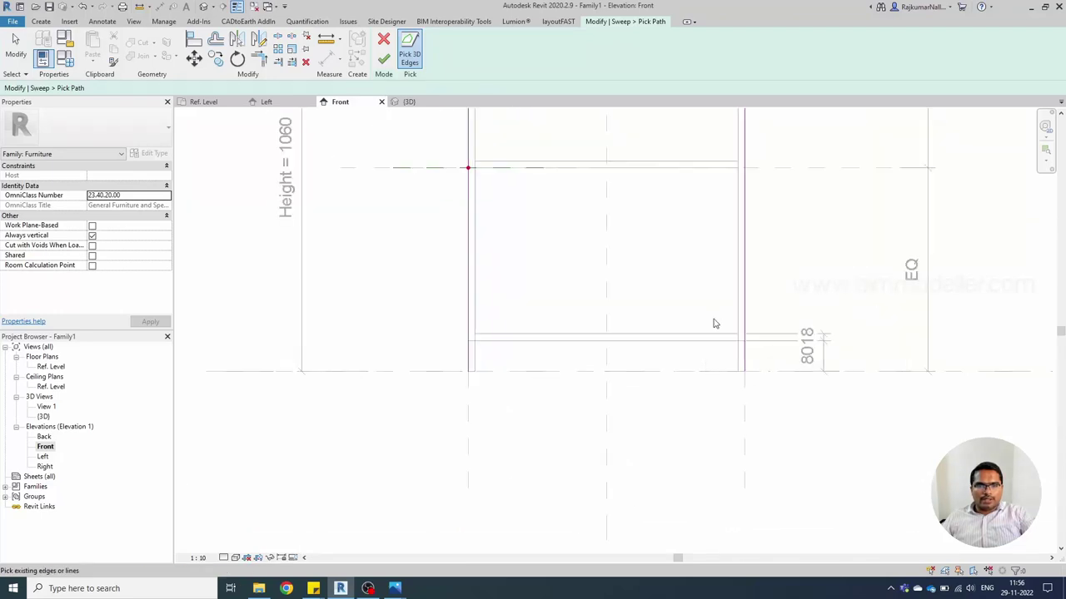
click(703, 343)
middle_drag(523, 371, 550, 407)
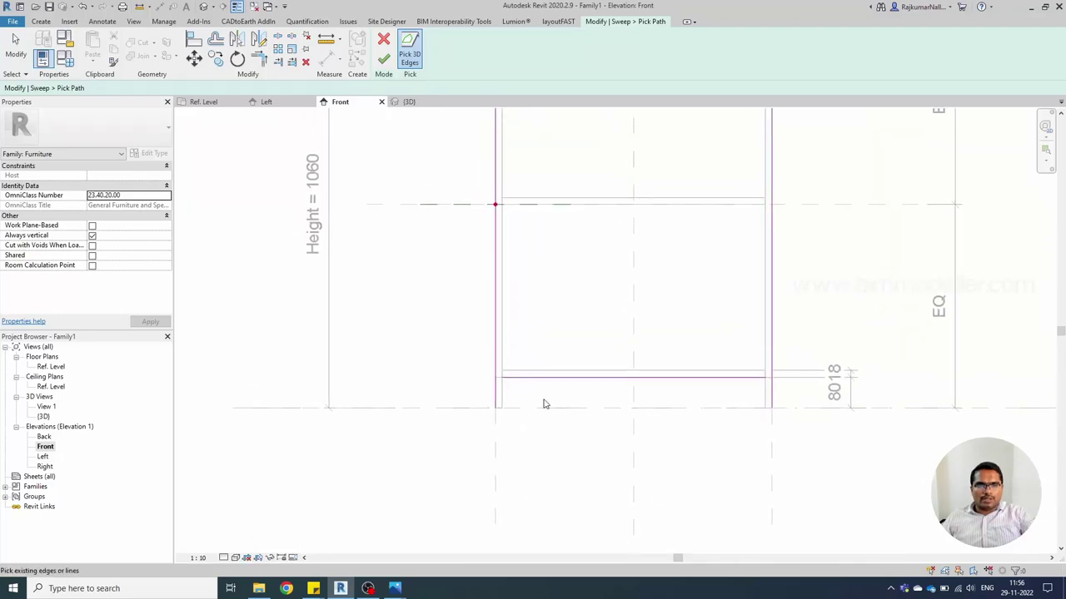
- Trim the top and left path lines to a corner with TR and finish the path
key(Escape)
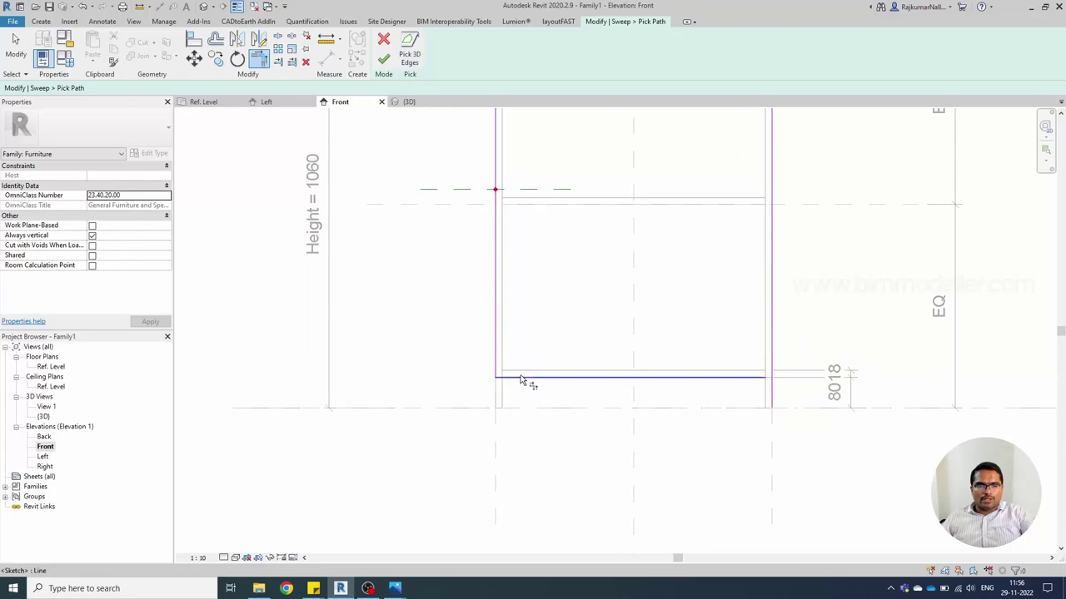
key(t)
key(r)
middle_drag(708, 365, 682, 575)
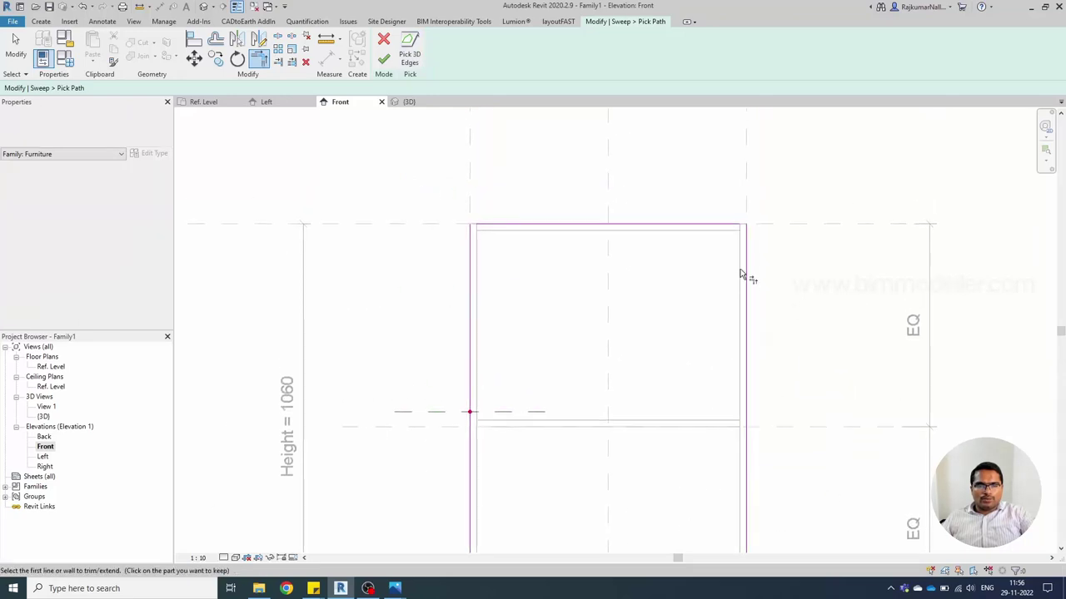
click(707, 227)
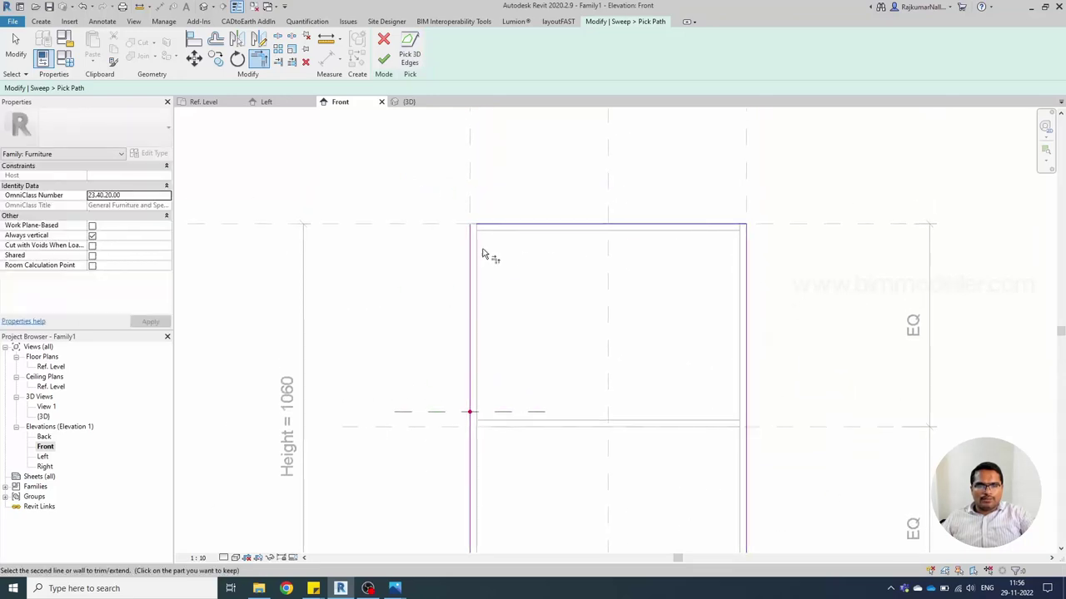
click(471, 253)
key(Escape)
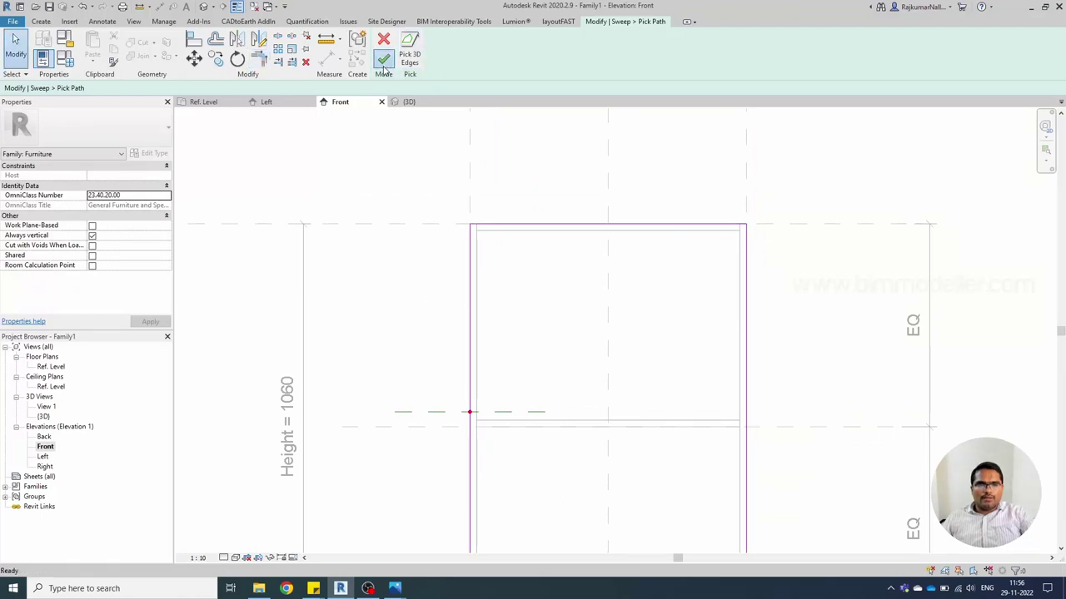
click(383, 60)
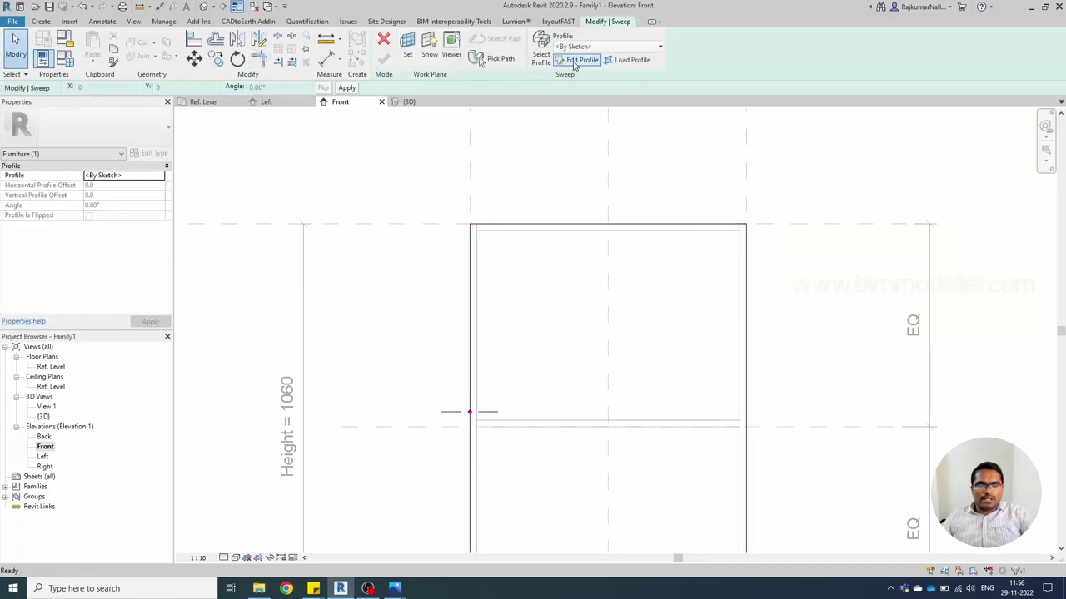
- Edit the sweep profile on Ref. Level with a rectangle at the reference-plane intersection
click(580, 60)
click(537, 404)
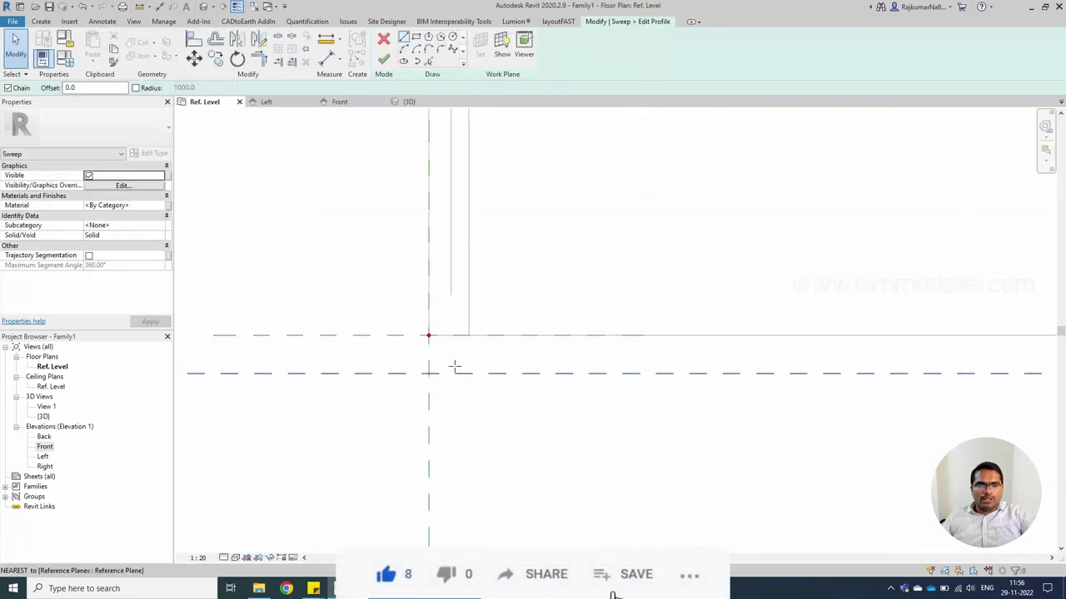
click(416, 38)
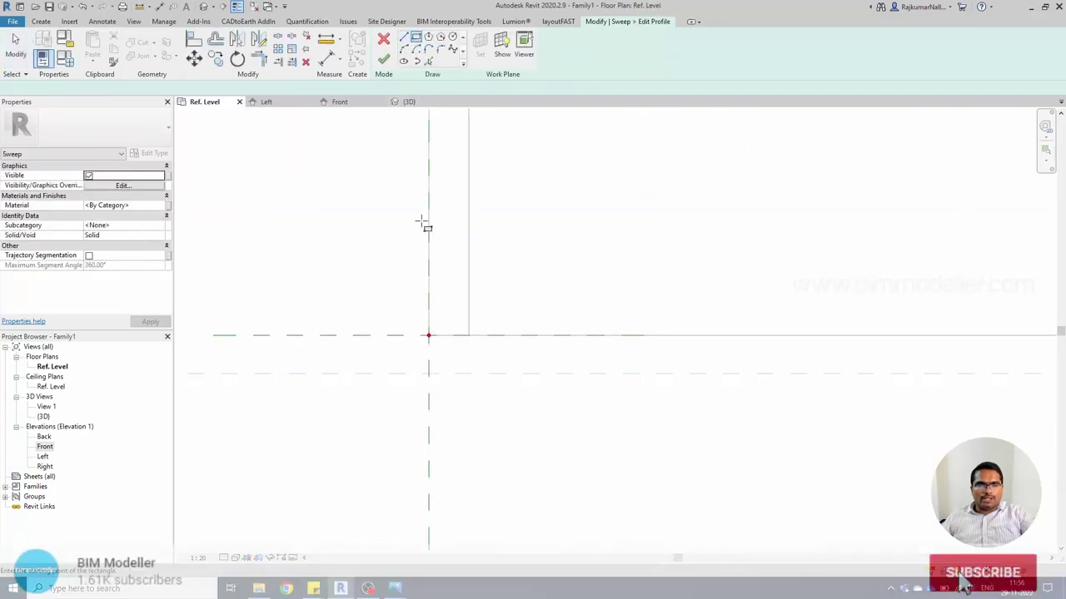
click(428, 335)
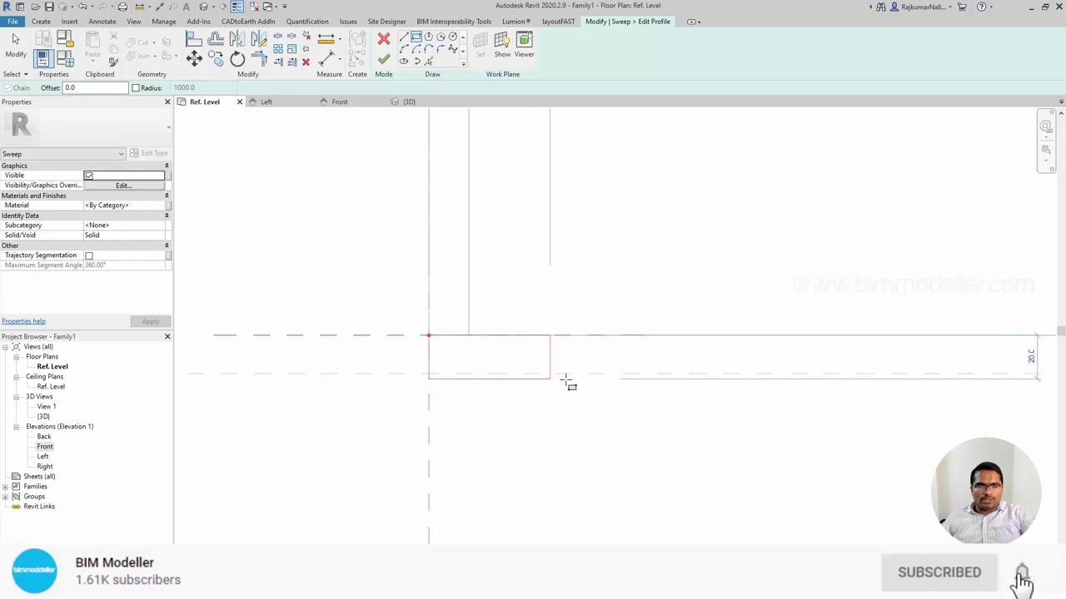
click(591, 374)
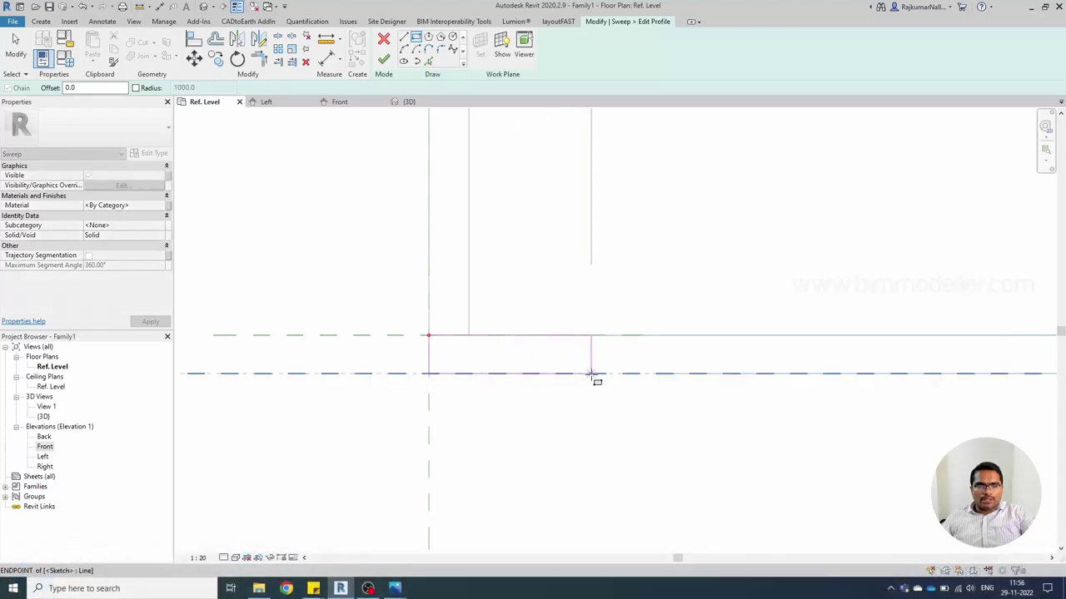
scroll(453, 344, down, 3)
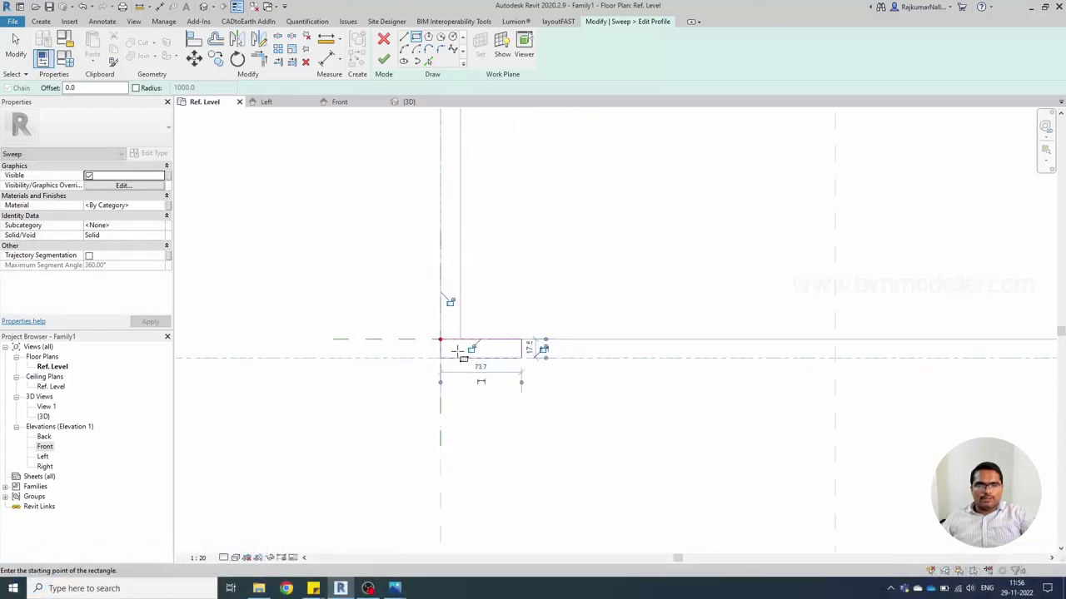
- Add a diagonal bevel line and a short vertical line to the profile rectangle
click(405, 38)
click(521, 341)
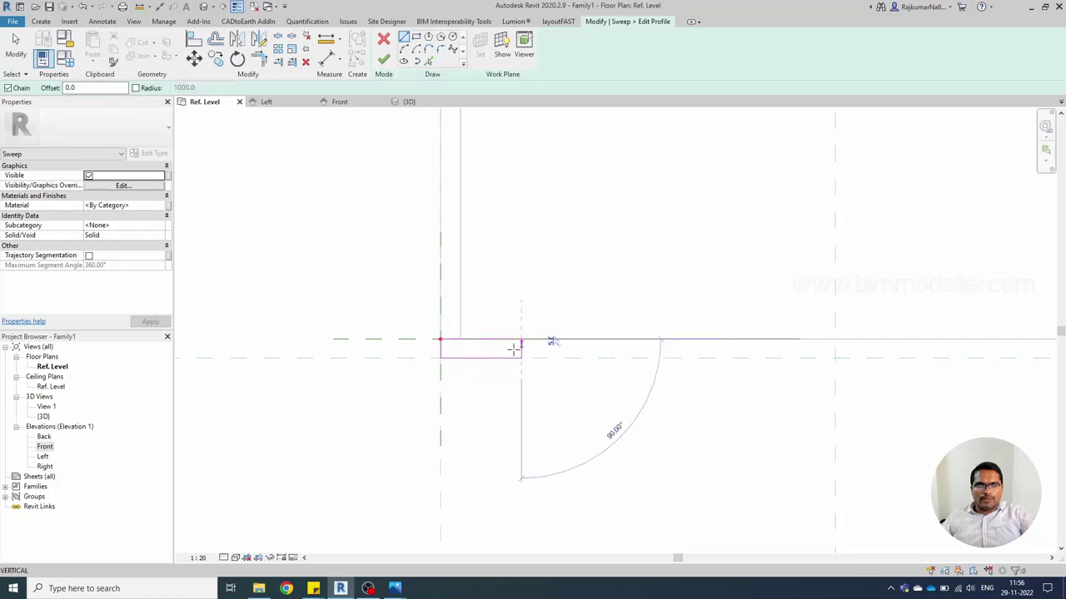
scroll(496, 356, up, 1)
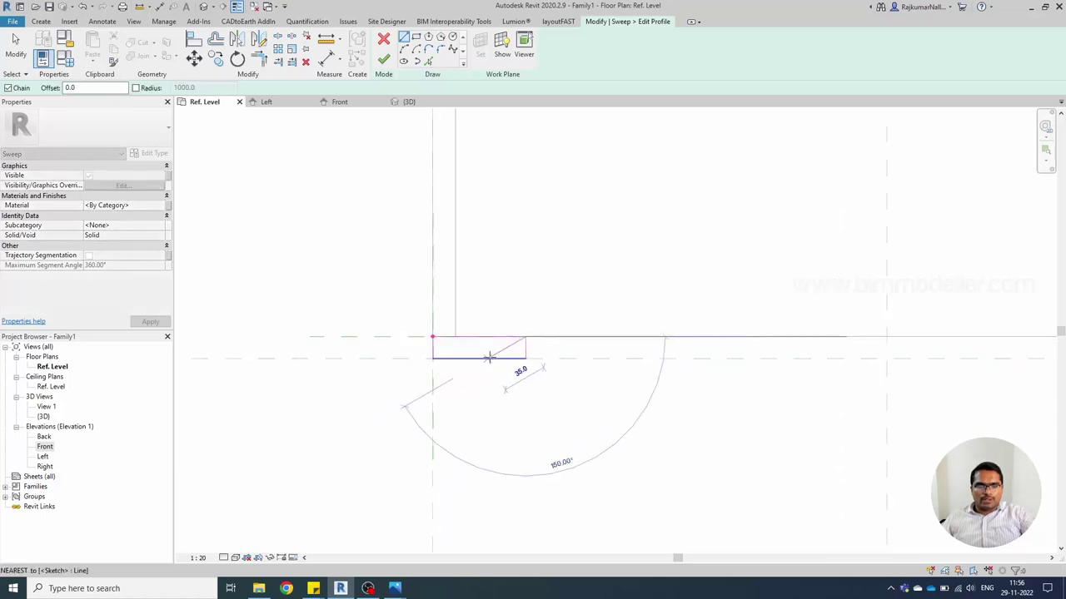
click(490, 358)
scroll(489, 358, up, 2)
key(Escape)
key(Escape)
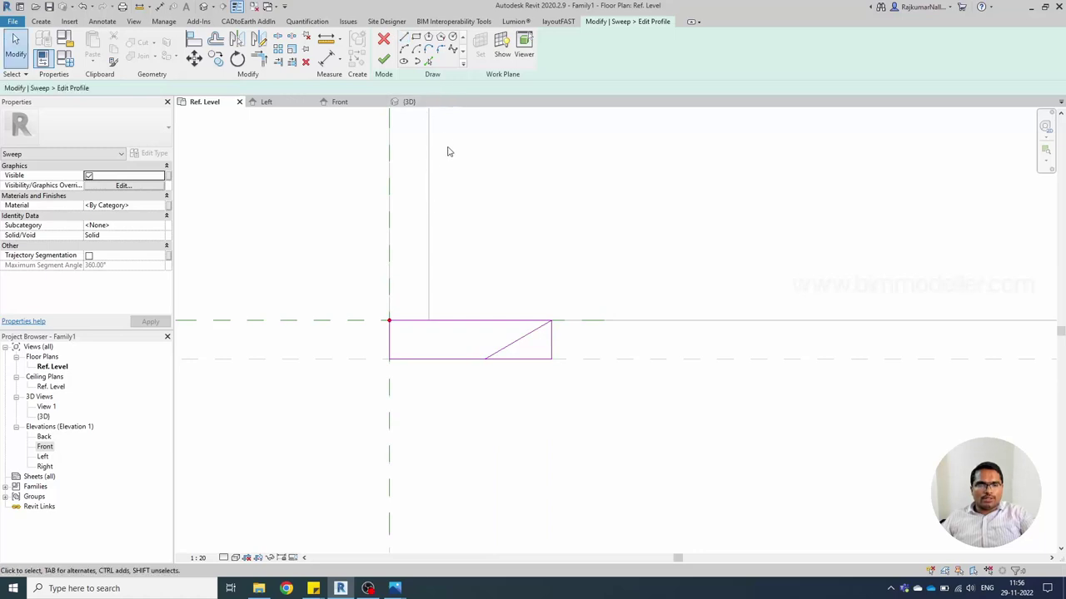
click(404, 38)
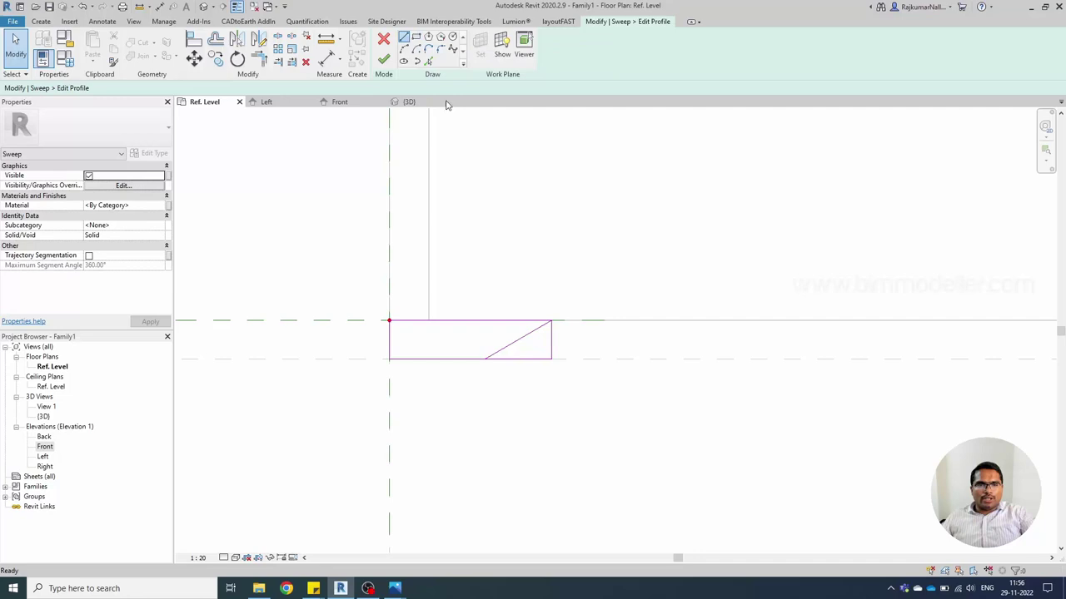
click(540, 321)
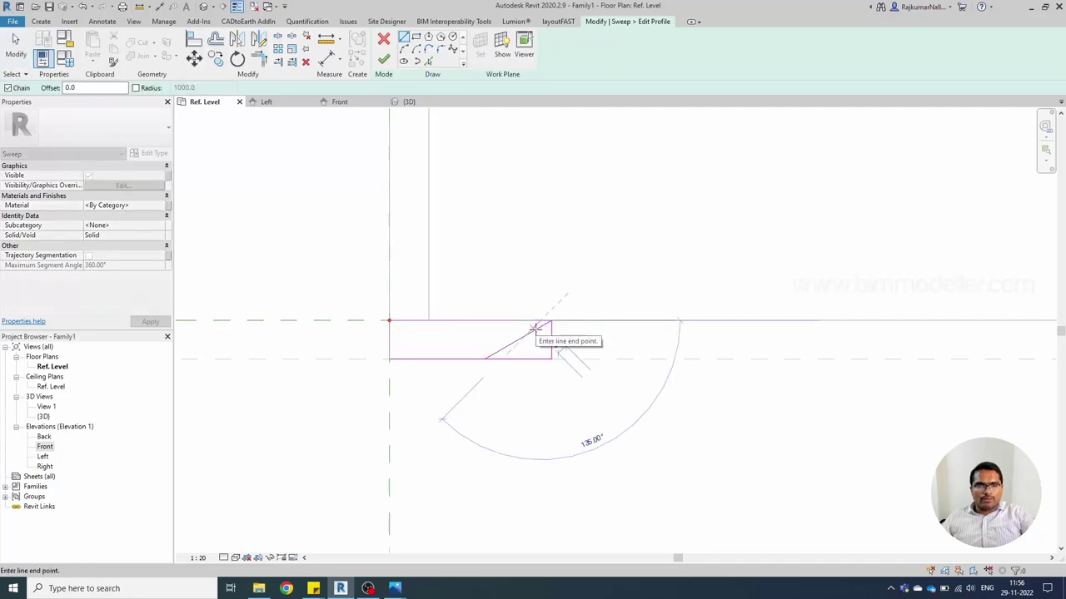
scroll(541, 329, up, 3)
scroll(542, 337, up, 3)
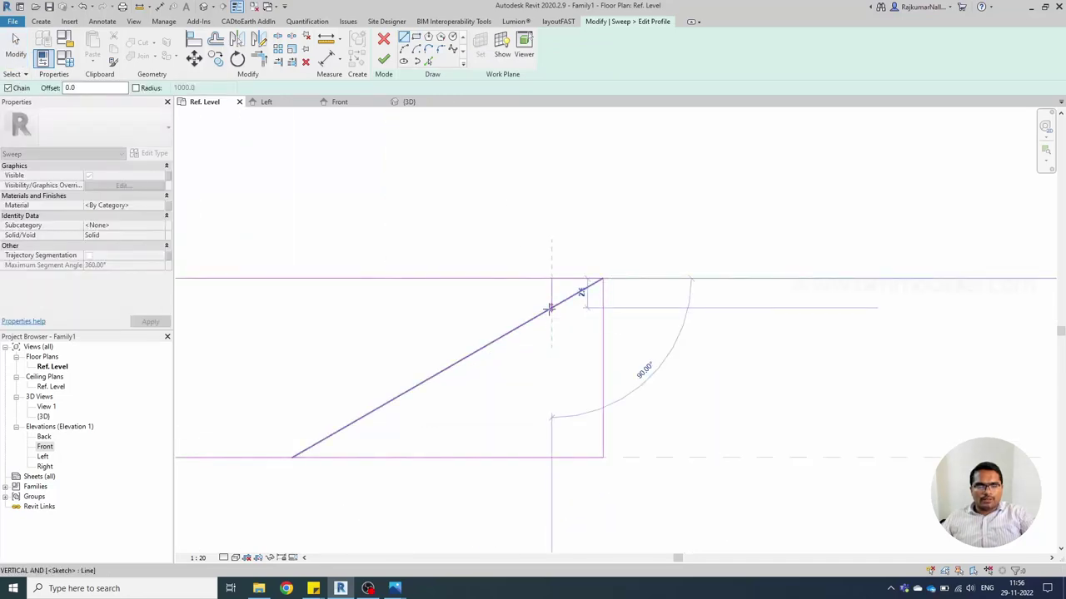
click(549, 309)
key(Escape)
key(Escape)
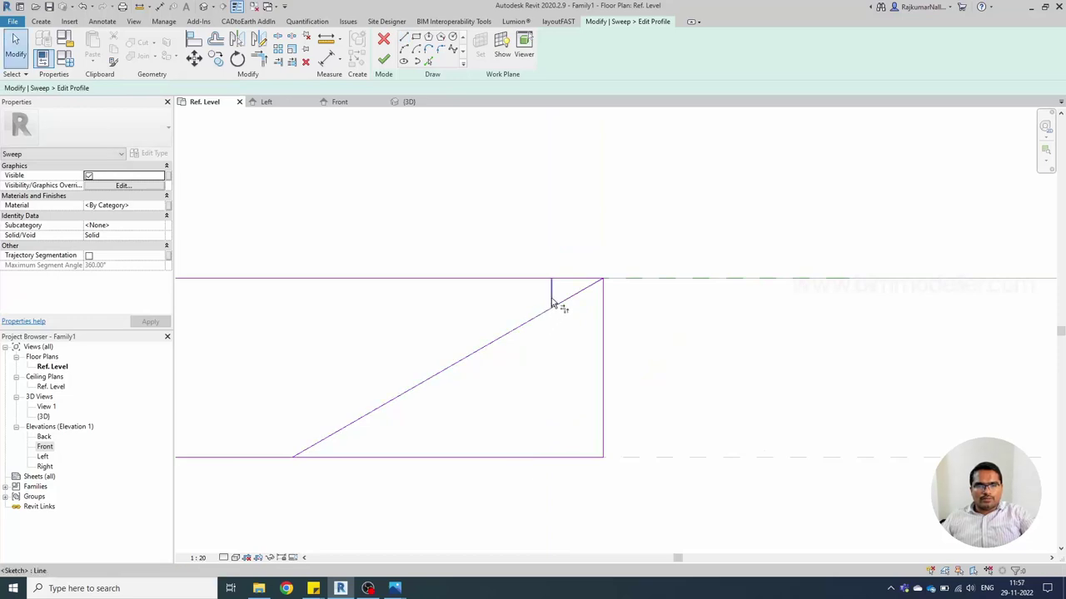
- Trim the diagonal and top edge back to the vertical line, then finish the profile
key(t)
key(r)
click(549, 306)
click(552, 295)
click(527, 281)
click(551, 292)
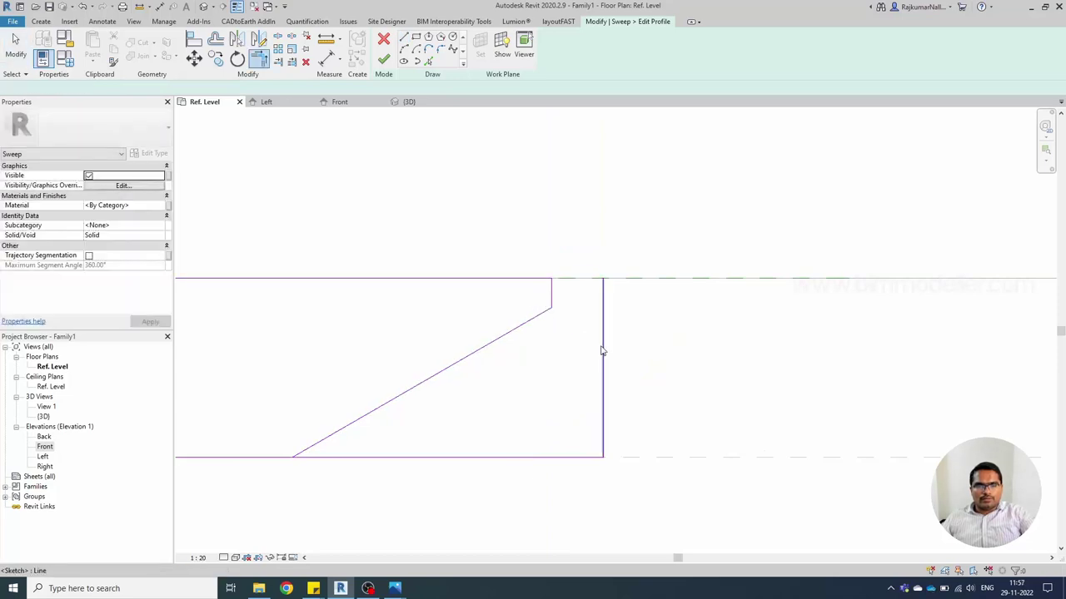
key(Escape)
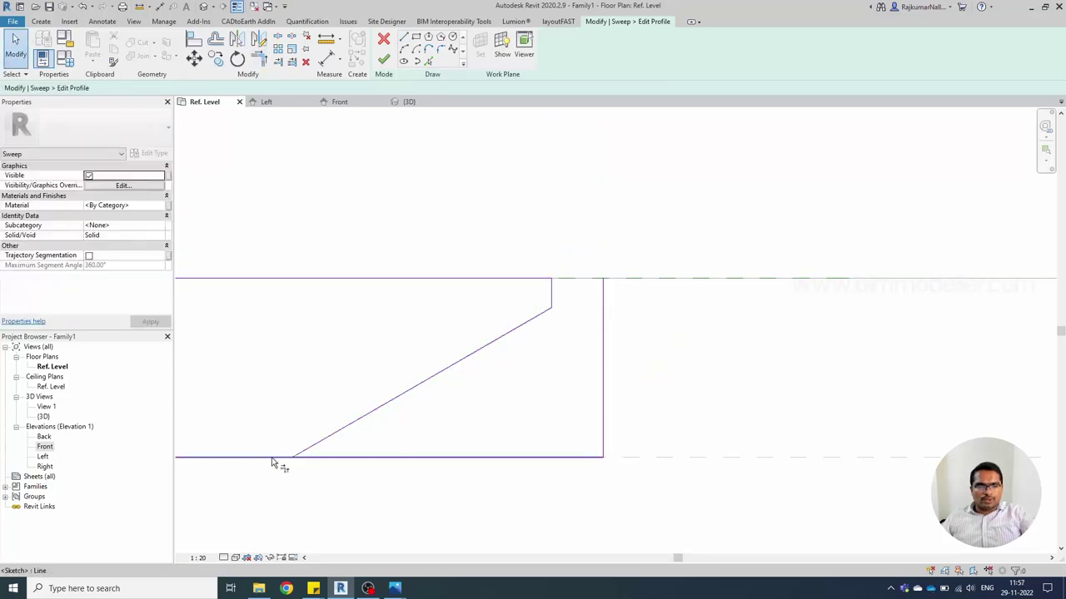
scroll(447, 421, down, 3)
click(525, 423)
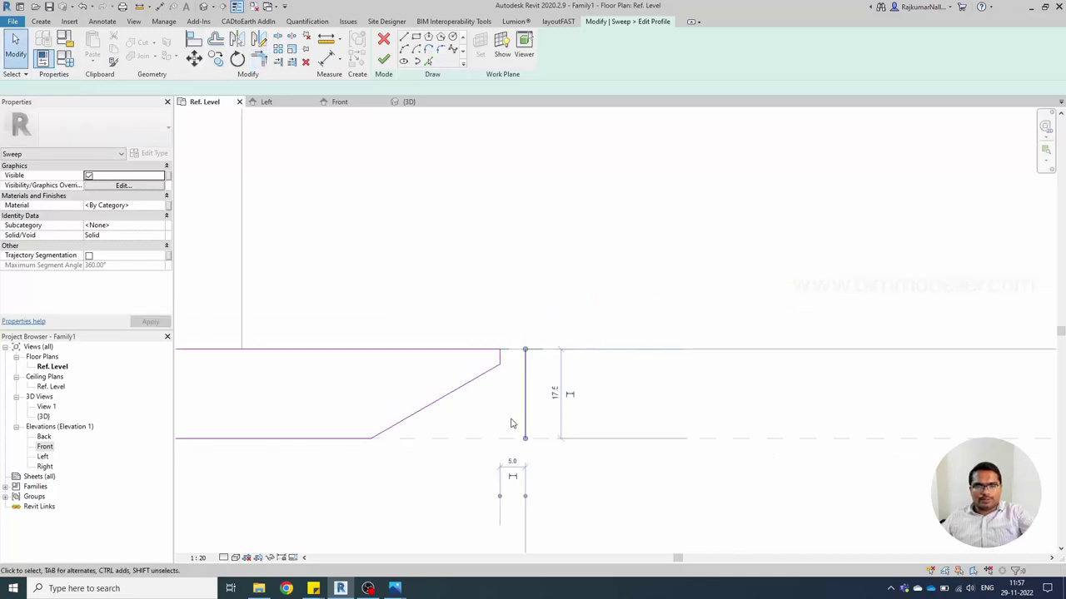
scroll(512, 424, down, 5)
click(450, 425)
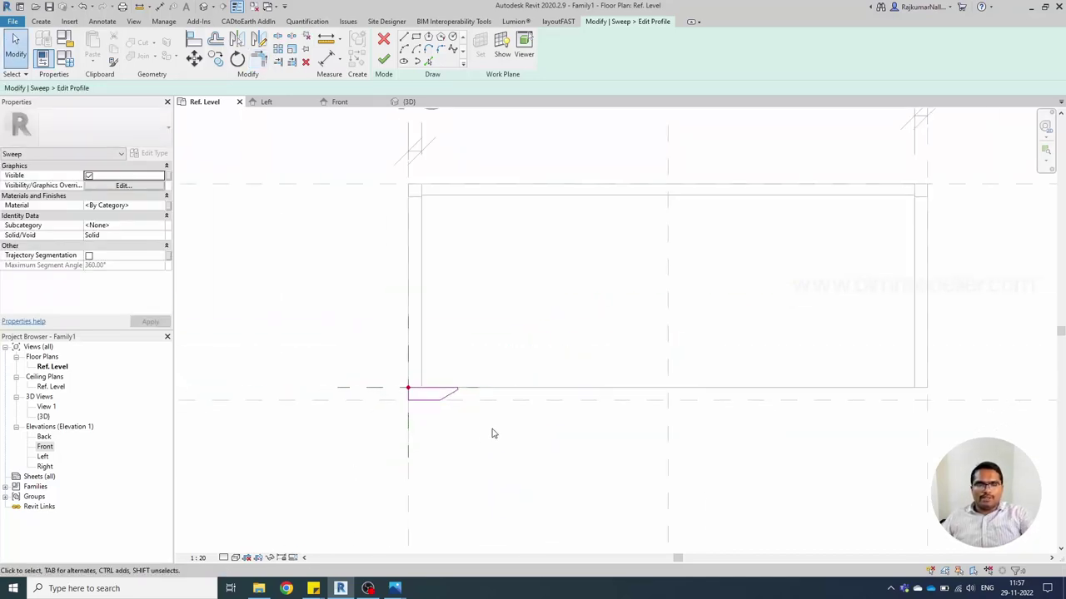
click(384, 61)
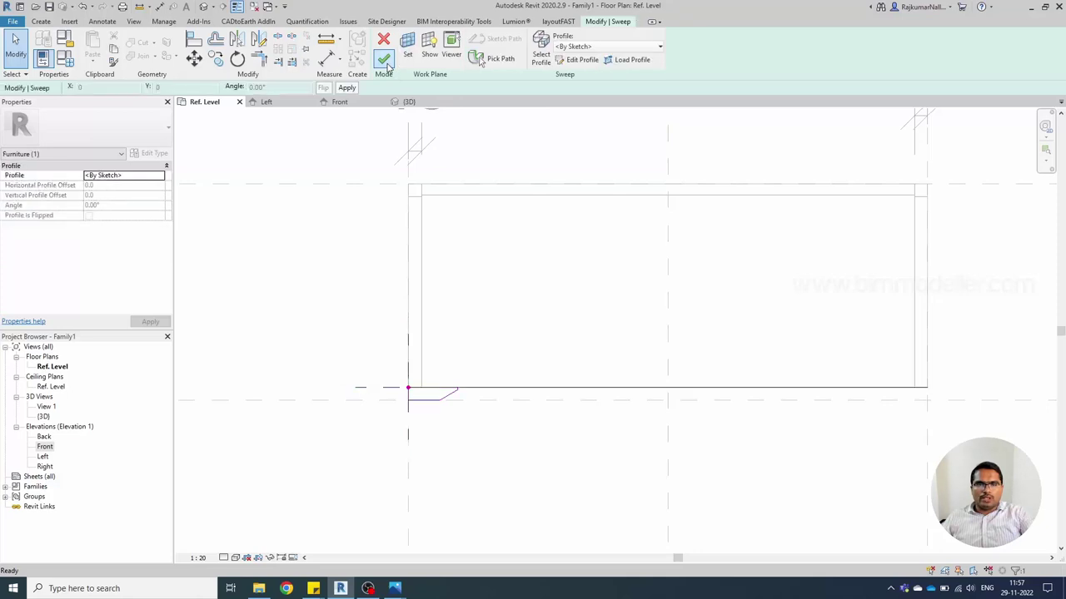
- Complete the chamfered trim sweep and inspect it in the default 3D view
click(384, 61)
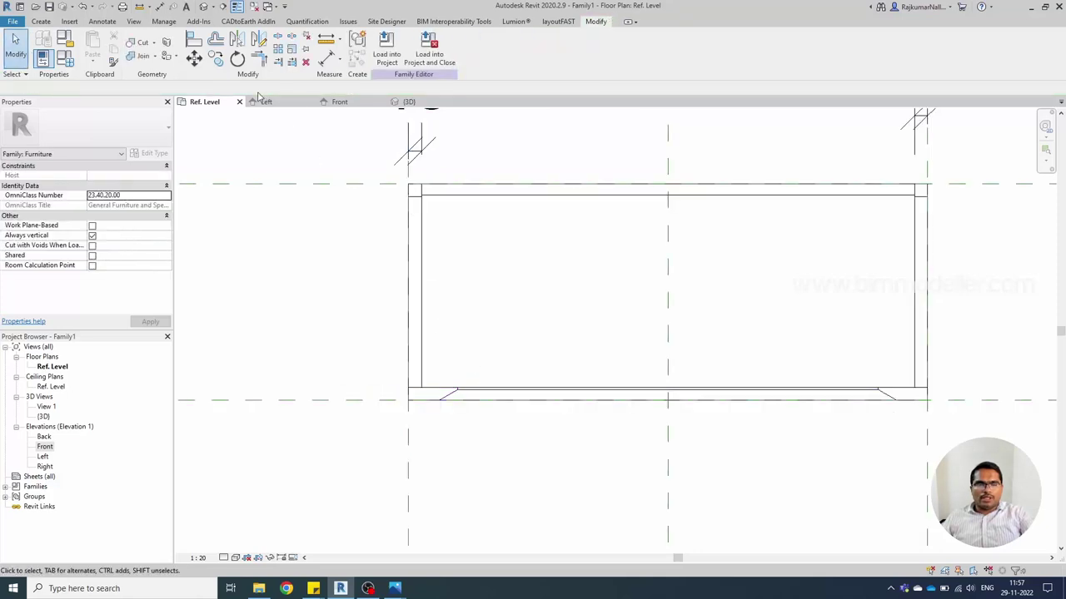
click(203, 7)
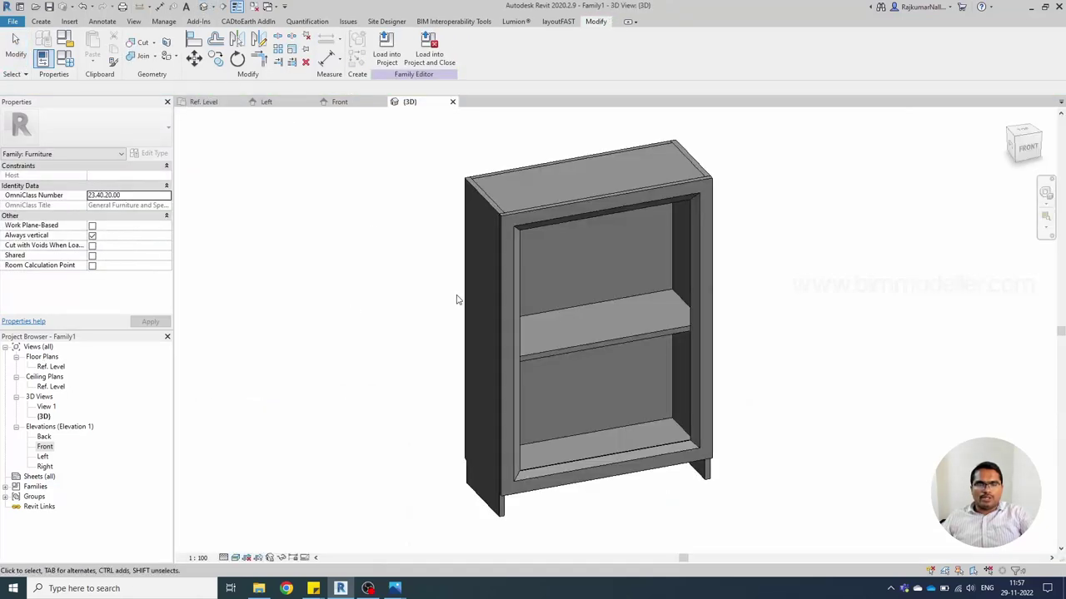
scroll(460, 324, down, 3)
shift+middle_drag(704, 424, 721, 402)
scroll(553, 391, up, 5)
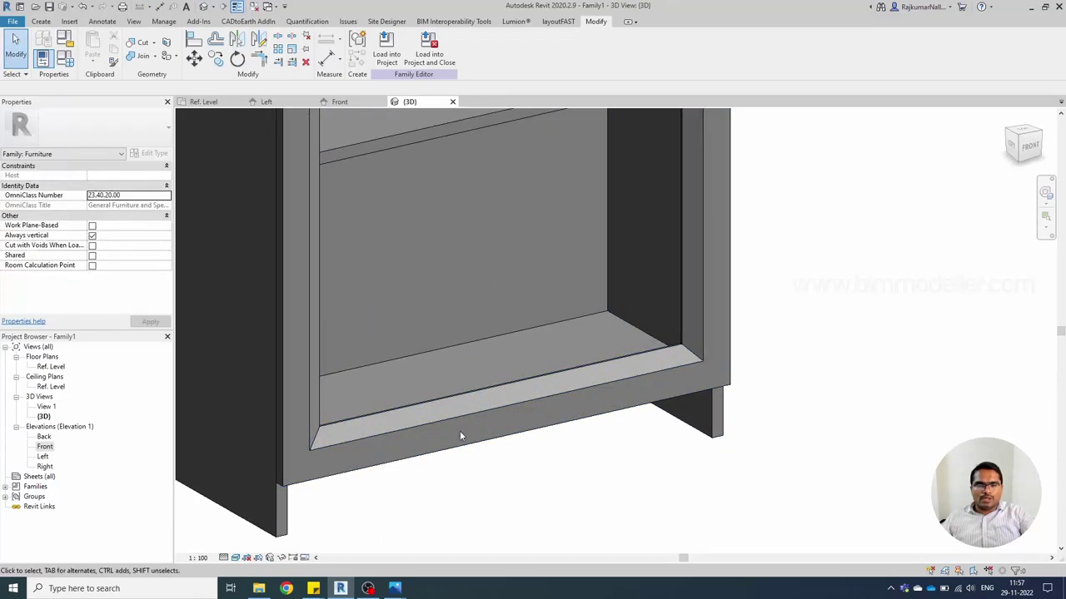
- Review the sweep in the Ref. Level plan, then return to the Front elevation
double_click(50, 367)
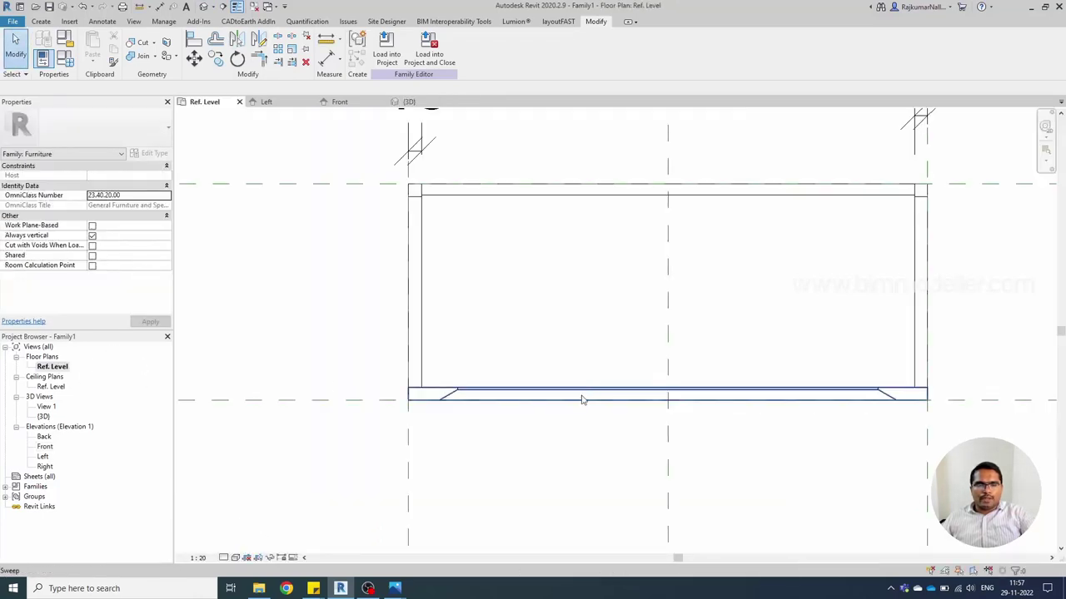
scroll(581, 400, up, 2)
scroll(459, 388, up, 2)
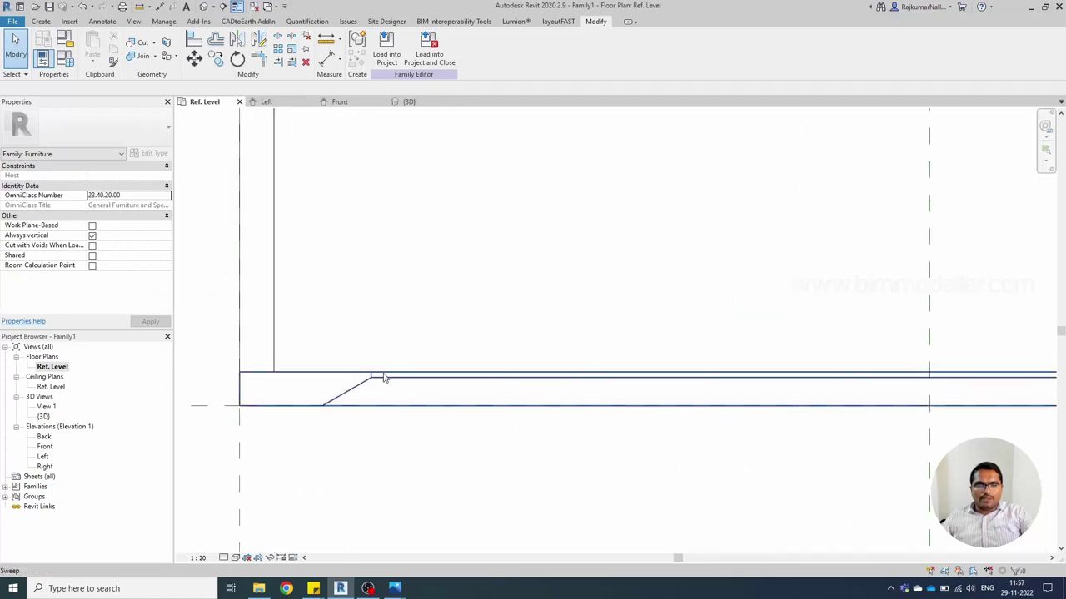
scroll(383, 380, up, 1)
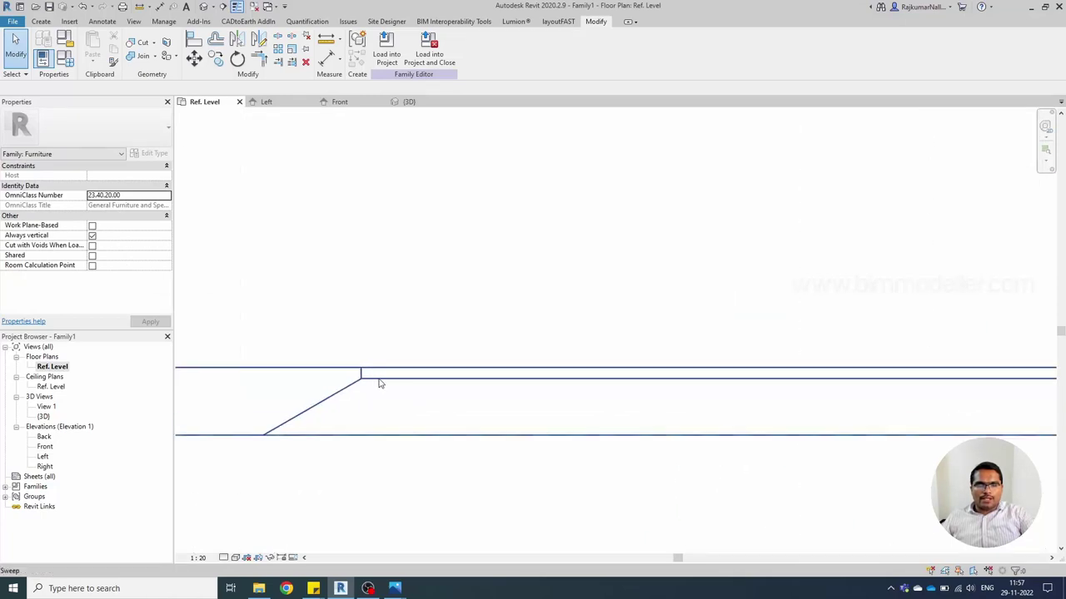
scroll(379, 384, down, 4)
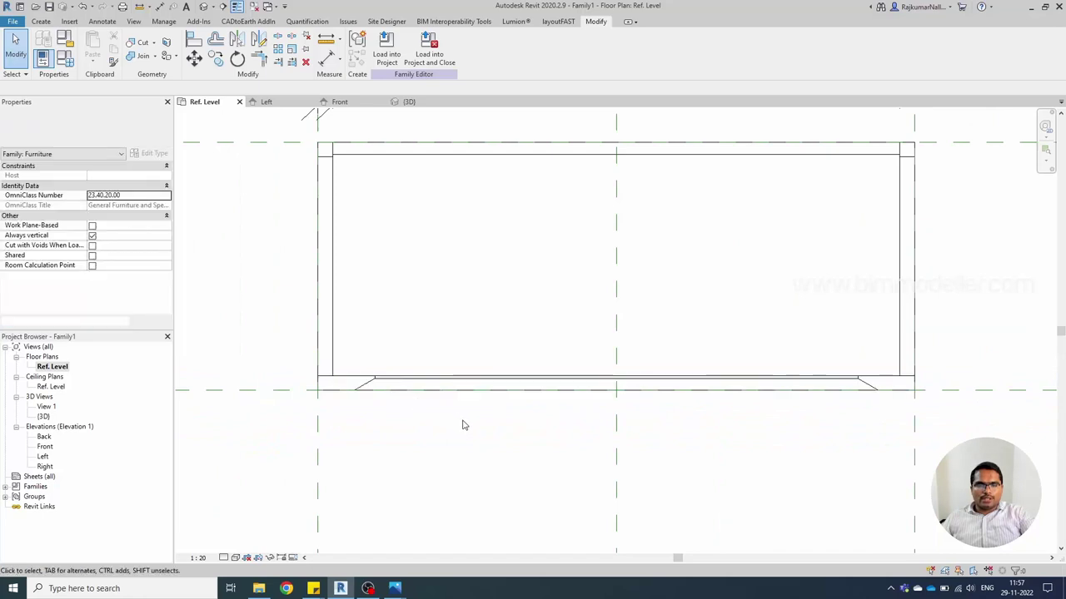
middle_drag(464, 426, 513, 404)
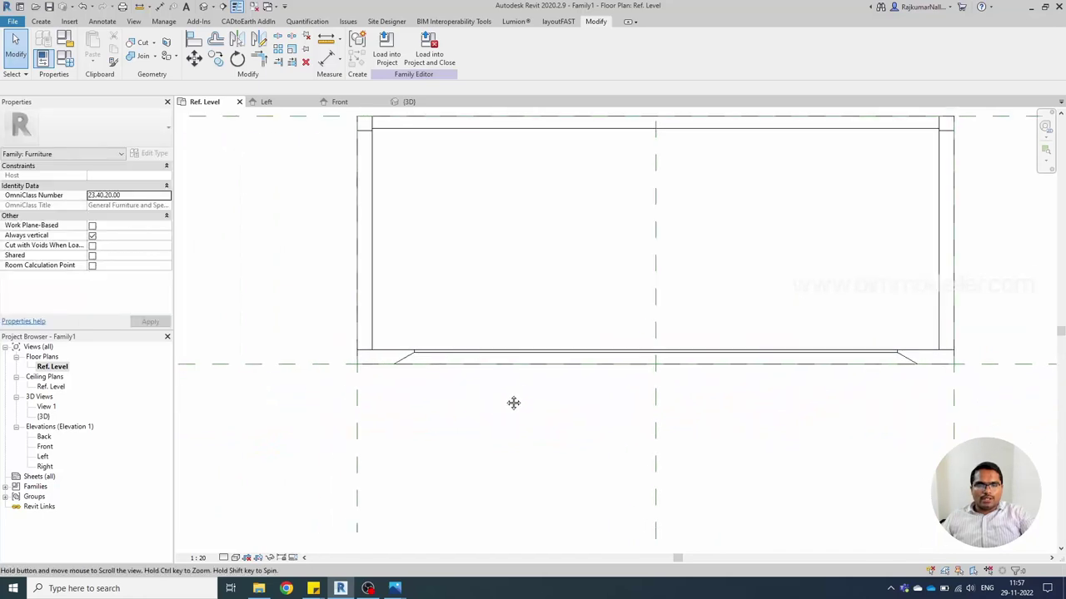
double_click(43, 446)
middle_drag(601, 374, 581, 289)
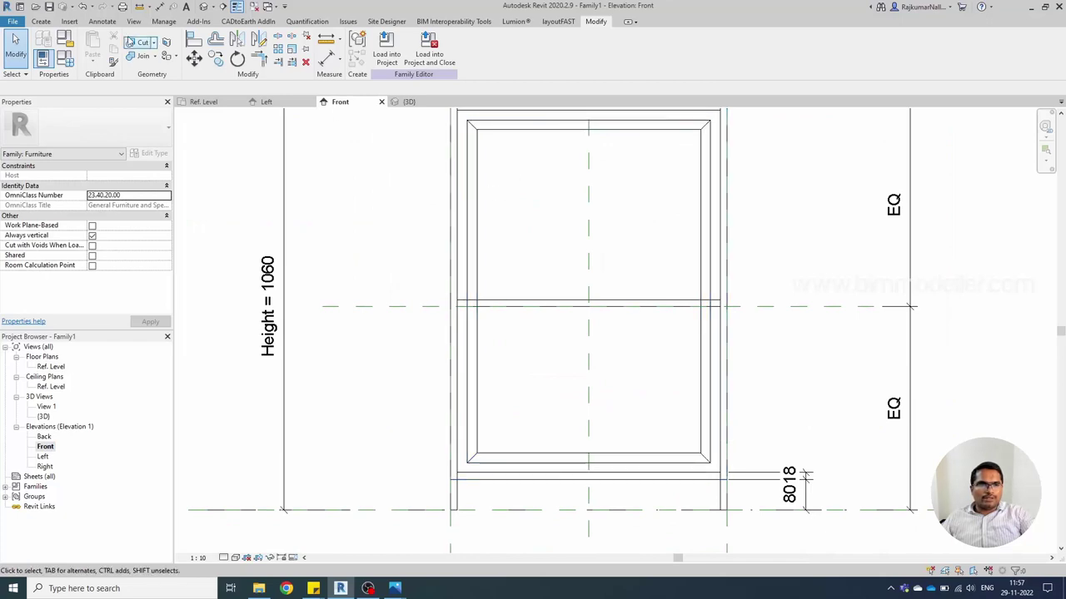
click(37, 22)
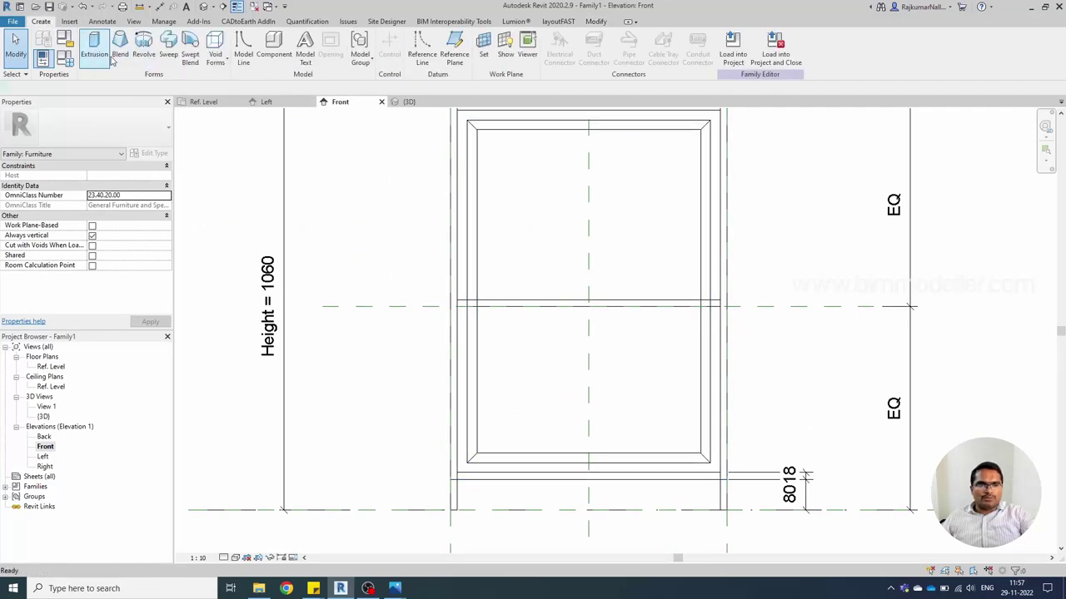
- Extrude a door panel from the frame's inner left, top and right edges, then open Ref. Level
click(90, 48)
click(429, 62)
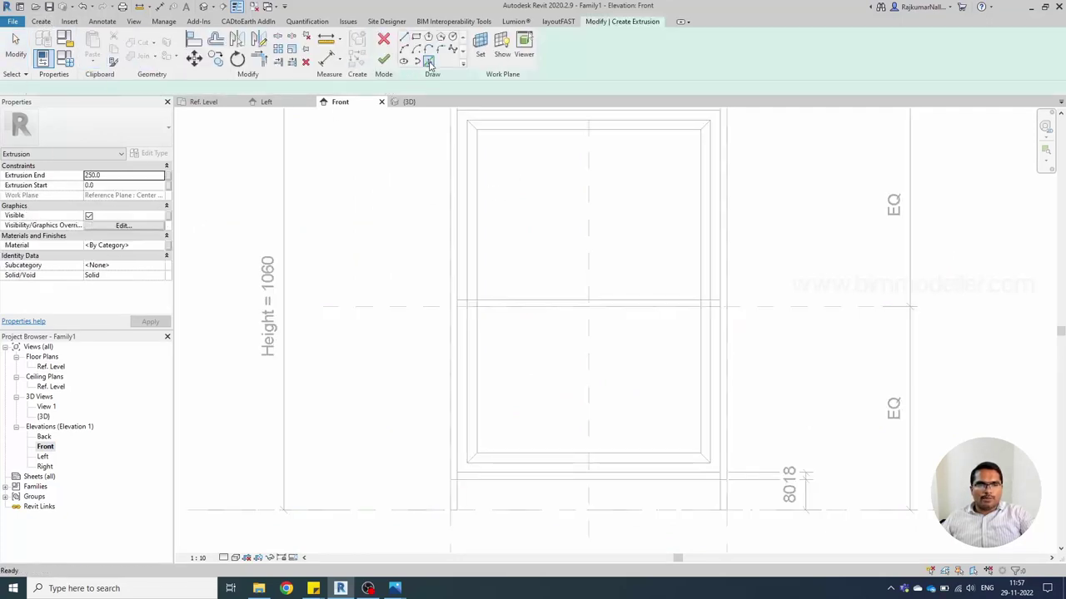
click(485, 170)
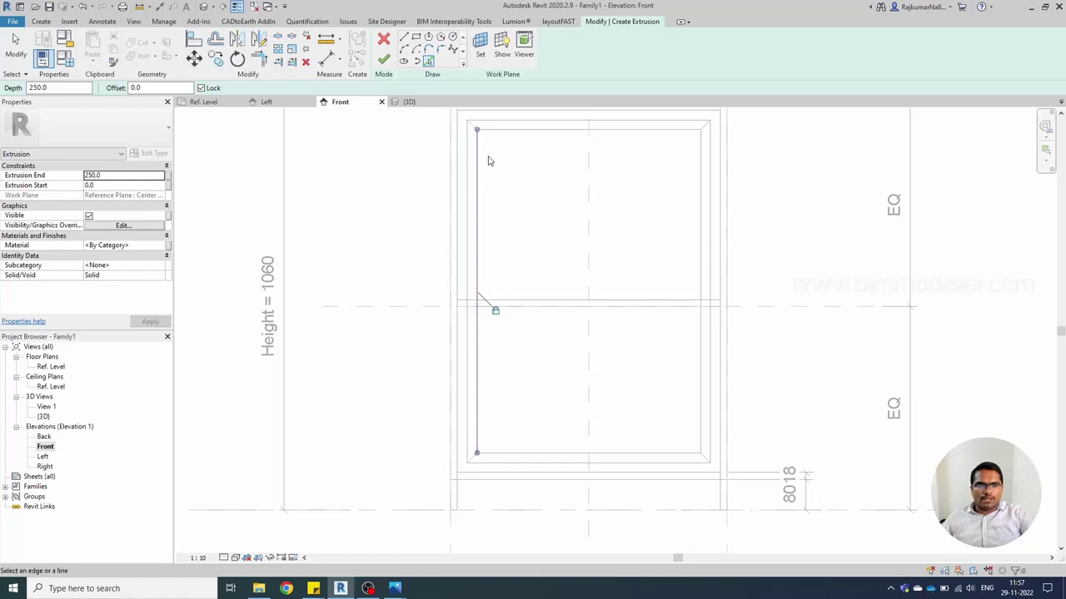
click(504, 130)
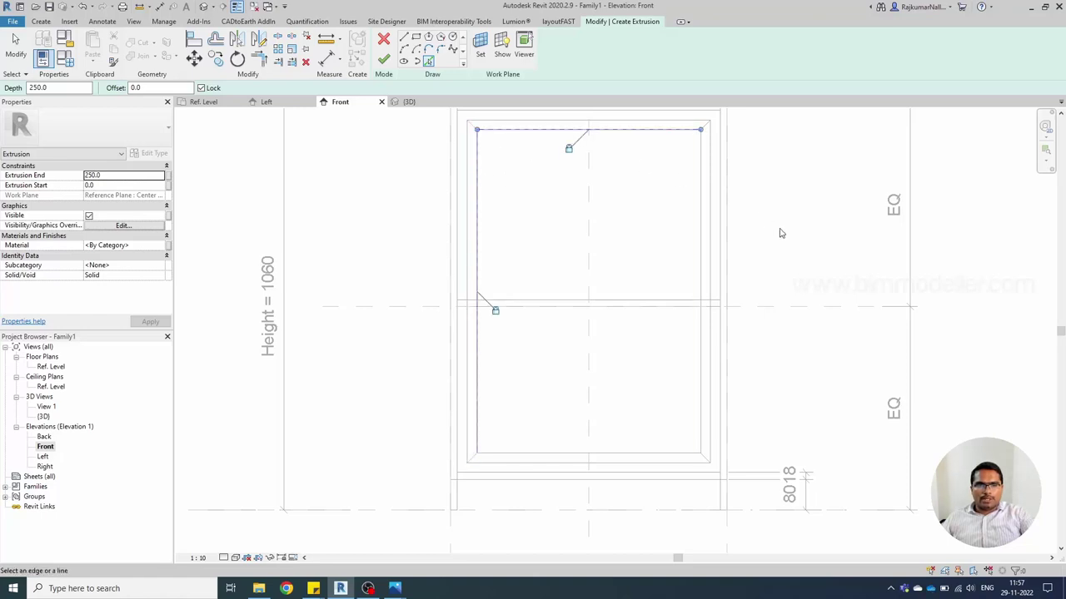
click(700, 218)
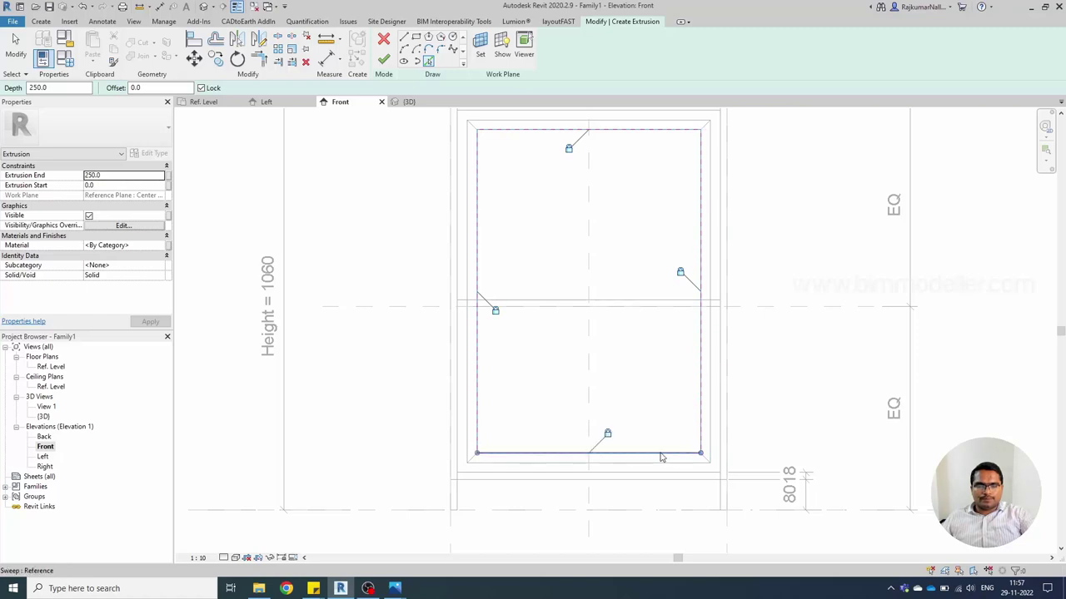
click(383, 59)
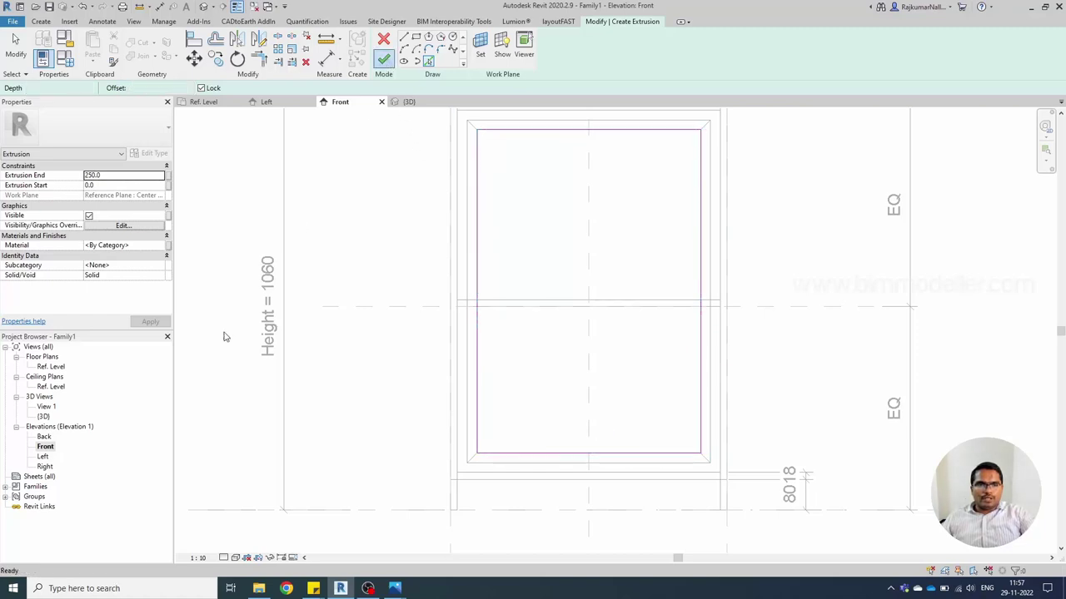
double_click(50, 357)
double_click(51, 359)
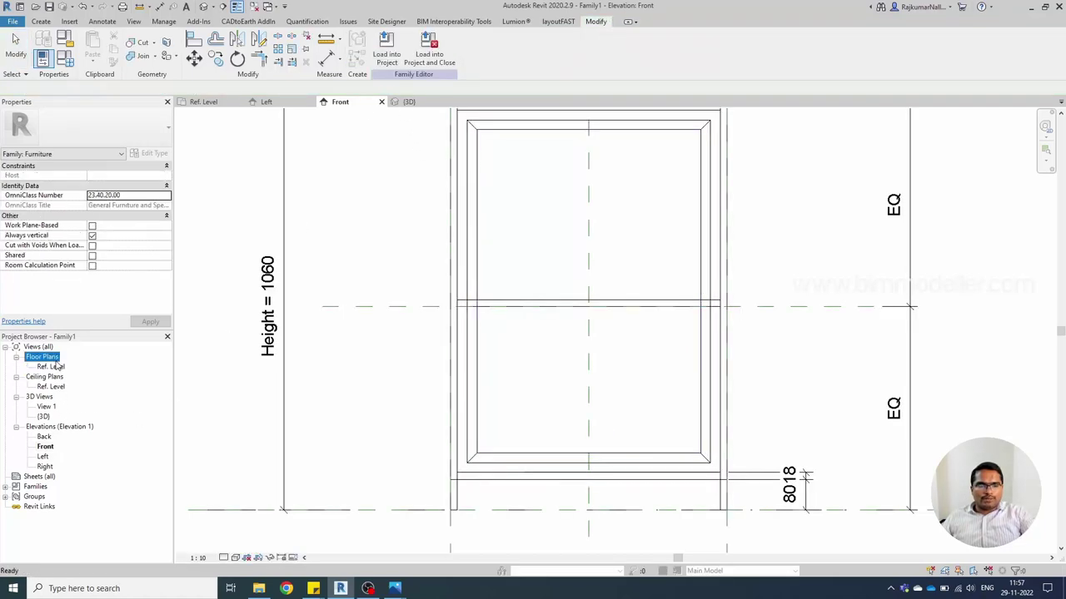
double_click(53, 366)
- Drag the door panel's faces so it spans 282.5 to 285.4, about 2.9 deep
click(551, 365)
scroll(572, 385, up, 3)
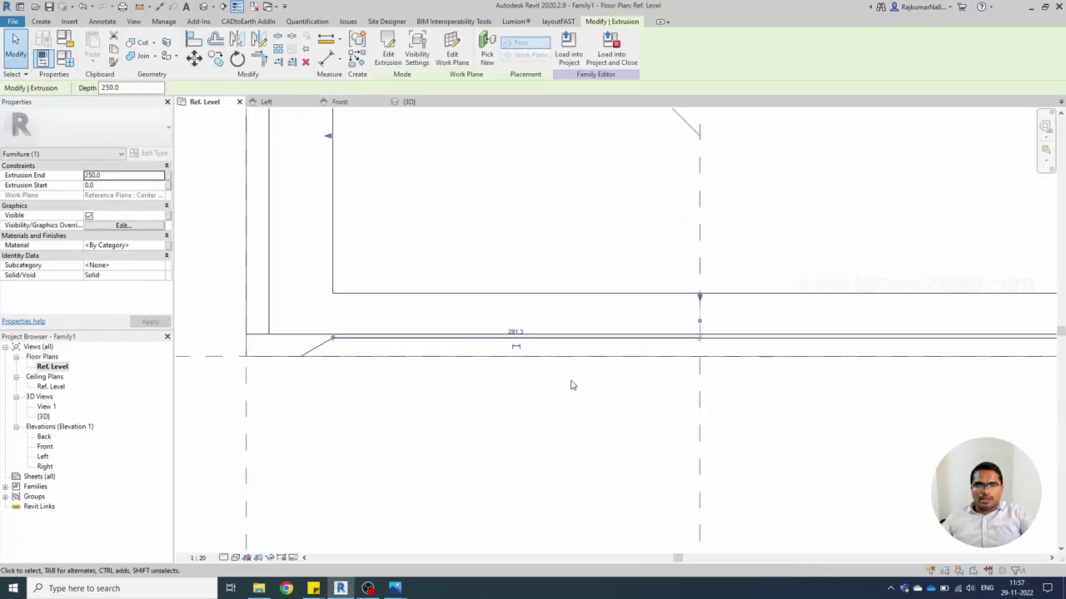
scroll(641, 375, down, 2)
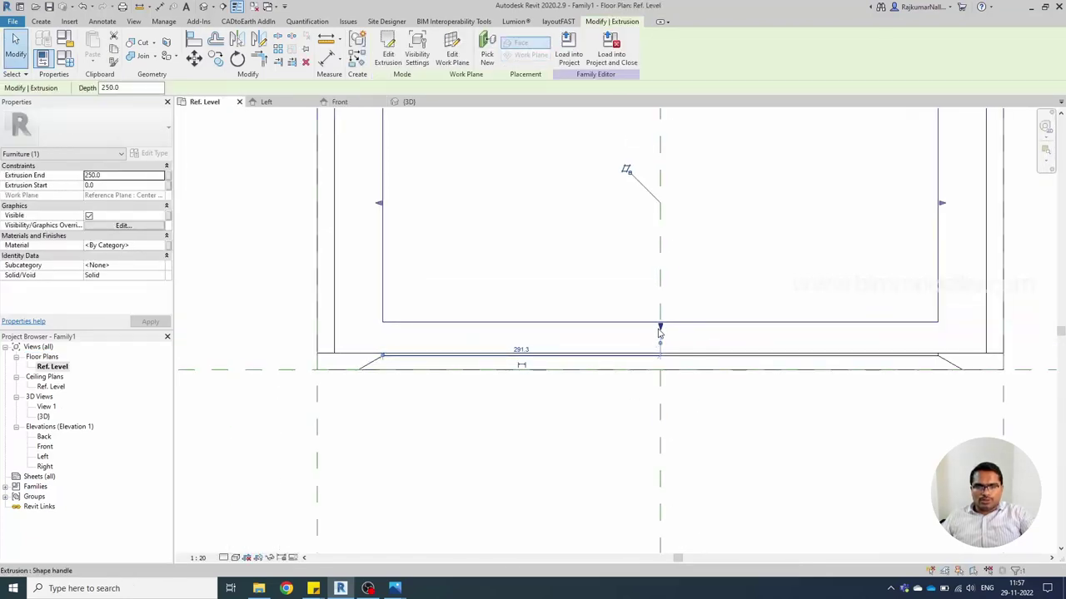
drag(660, 327, 678, 376)
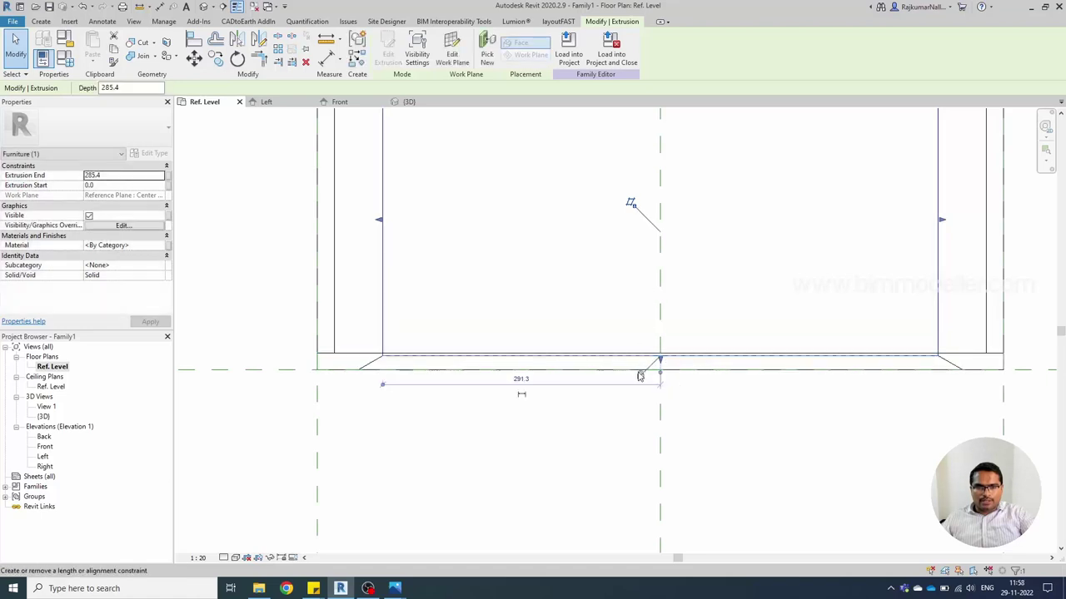
scroll(641, 374, down, 3)
drag(648, 350, 642, 352)
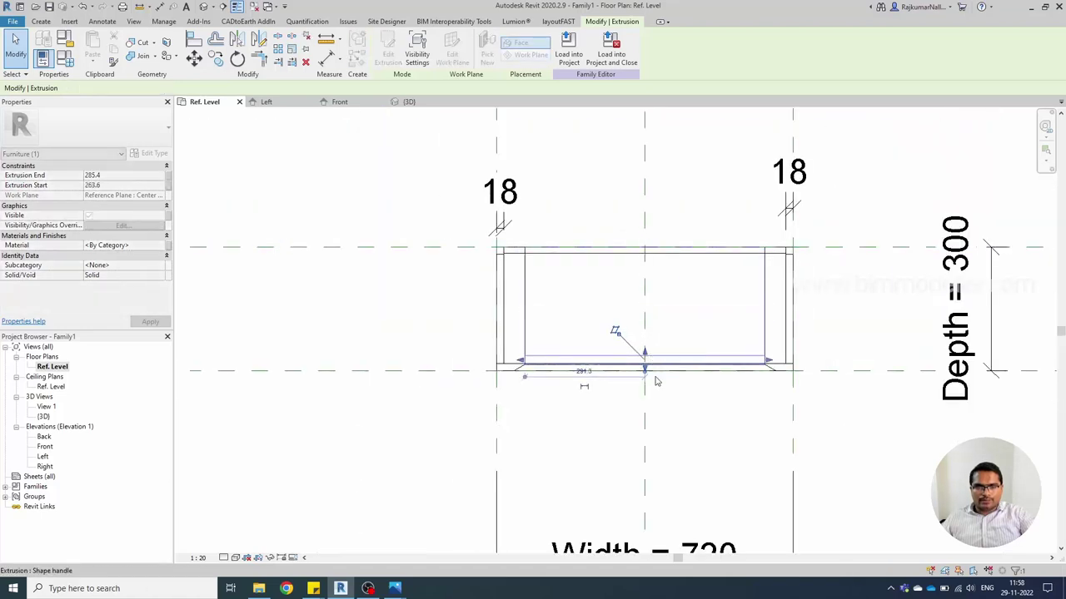
scroll(638, 352, up, 4)
drag(621, 308, 623, 341)
scroll(623, 339, down, 2)
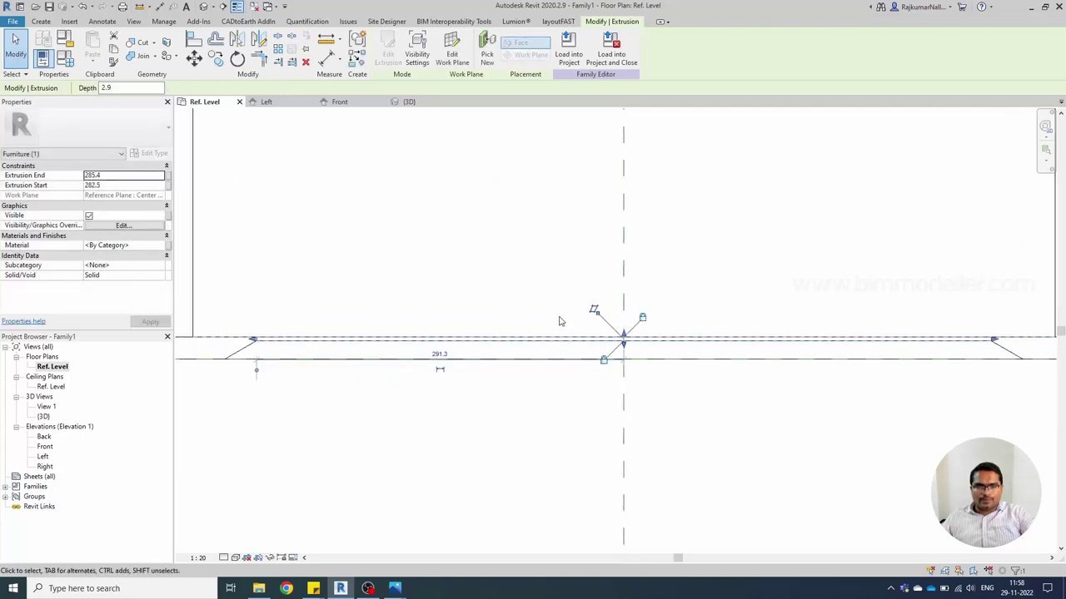
scroll(559, 322, down, 3)
click(538, 400)
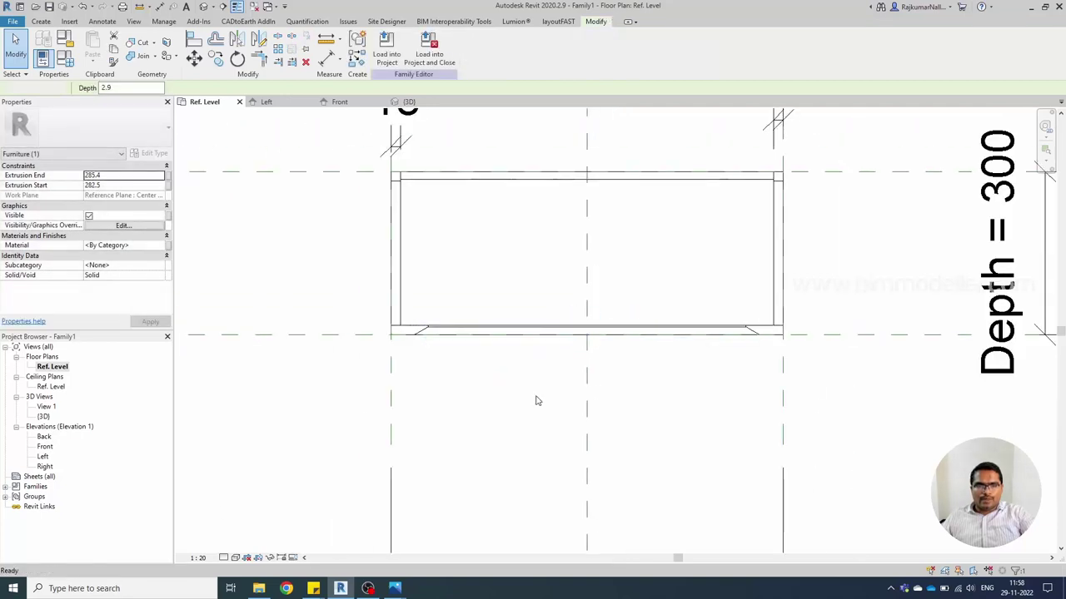
- Orbit the 3D view to inspect the closed cabinet's front and left side
click(202, 8)
scroll(512, 281, down, 5)
shift+middle_drag(602, 361, 649, 308)
scroll(523, 427, up, 4)
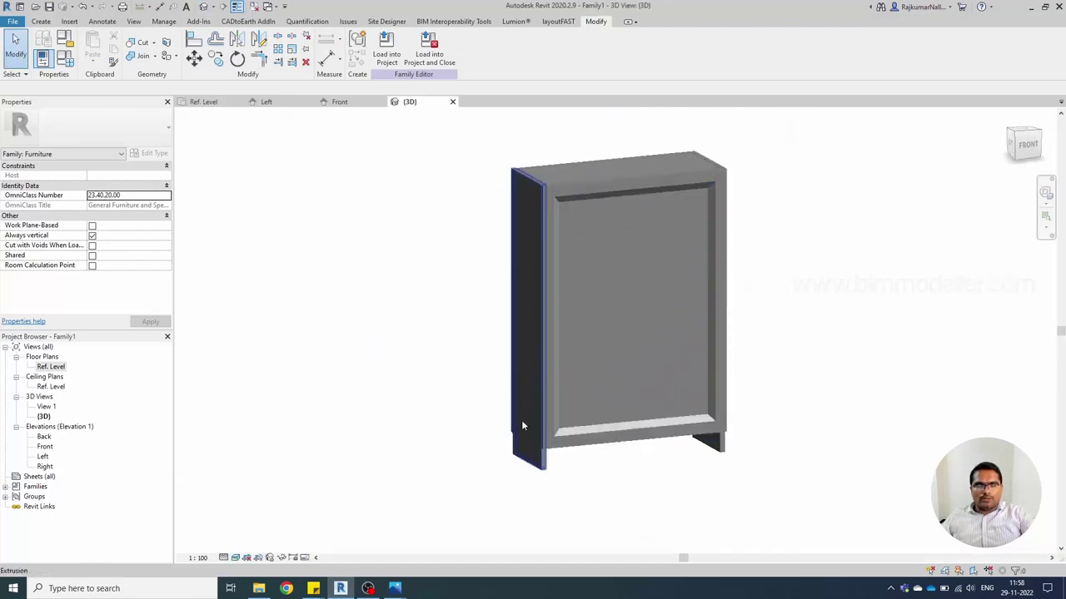
shift+middle_drag(522, 425, 554, 461)
- Link all cabinet pieces' material to a new Material family parameter
drag(769, 491, 424, 148)
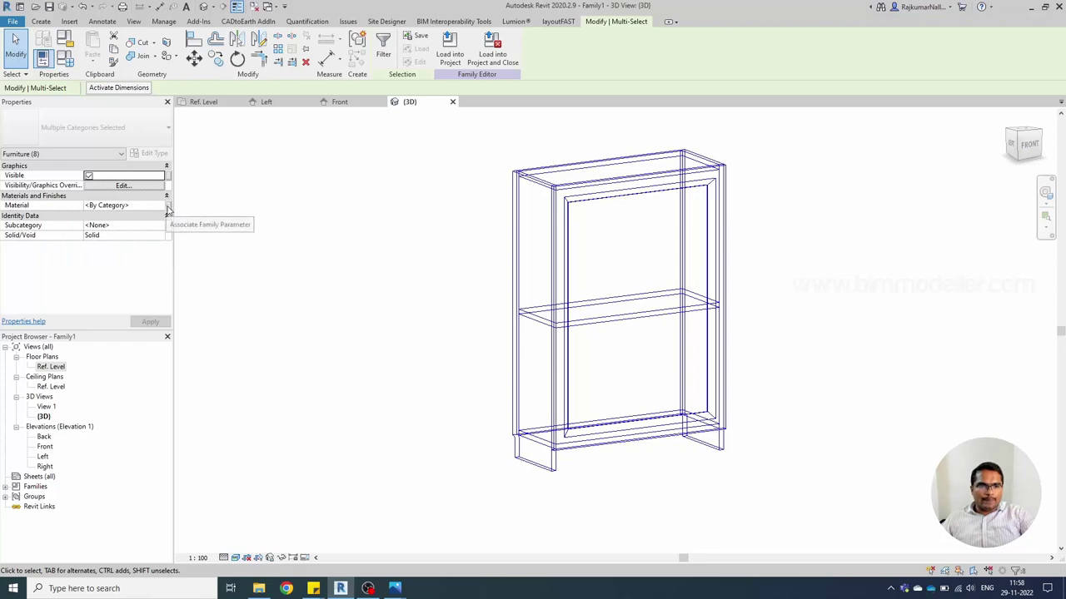
click(167, 208)
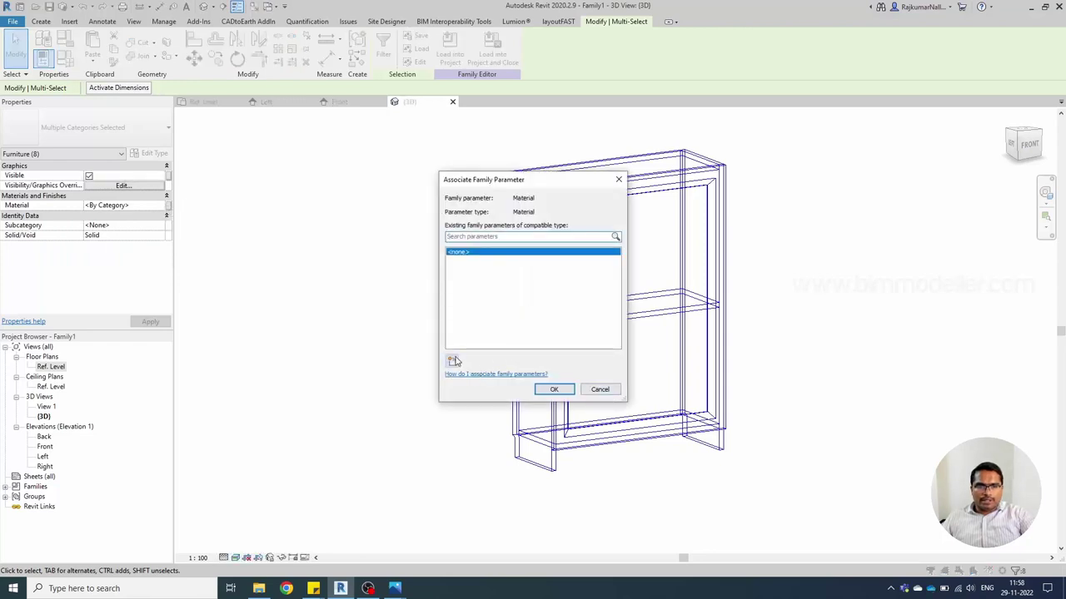
click(454, 360)
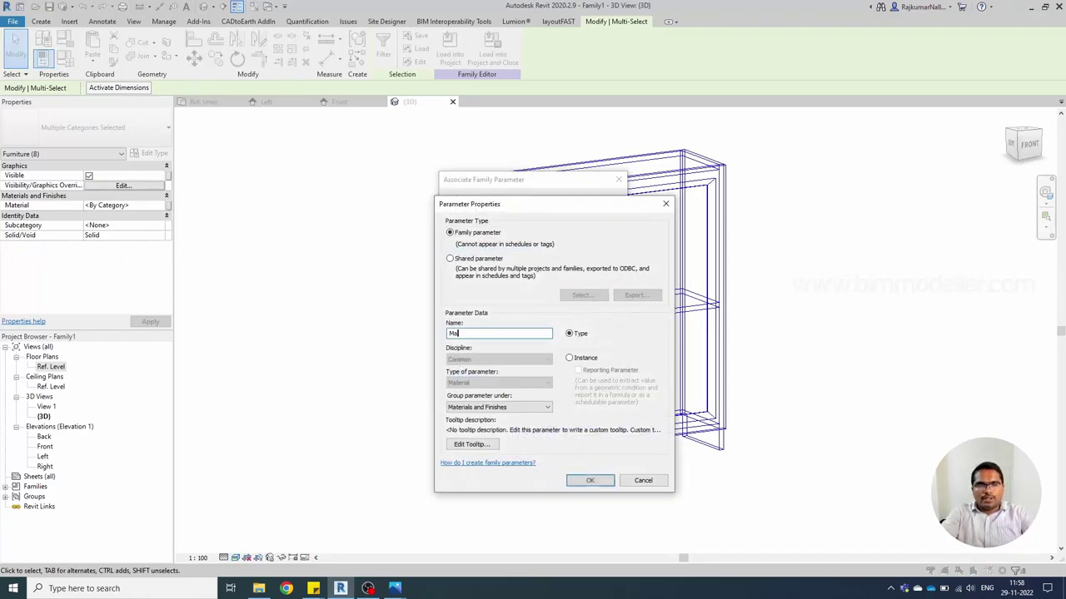
key(Return)
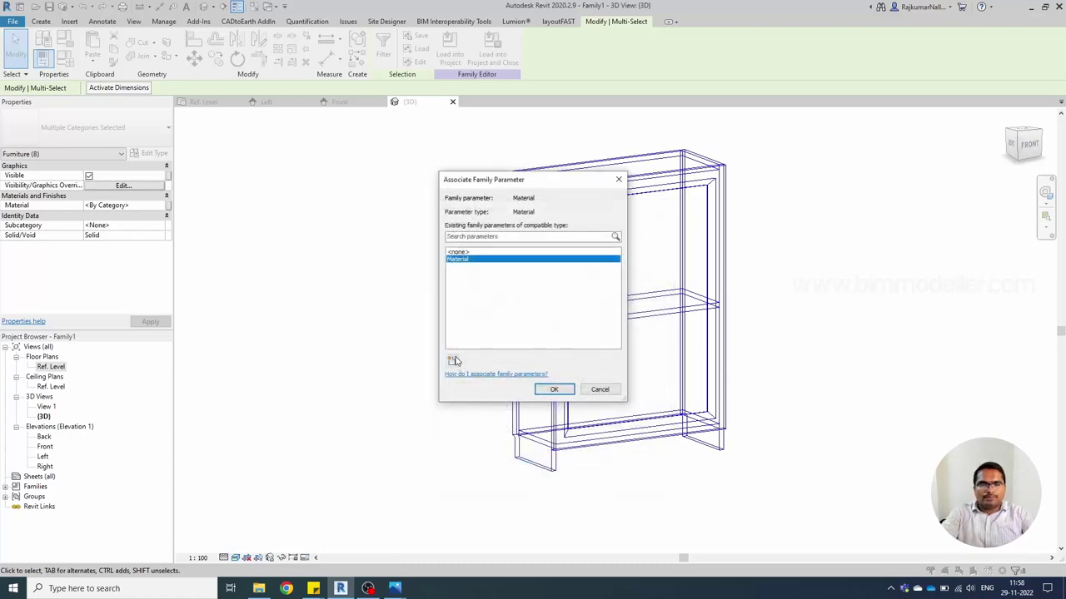
key(Return)
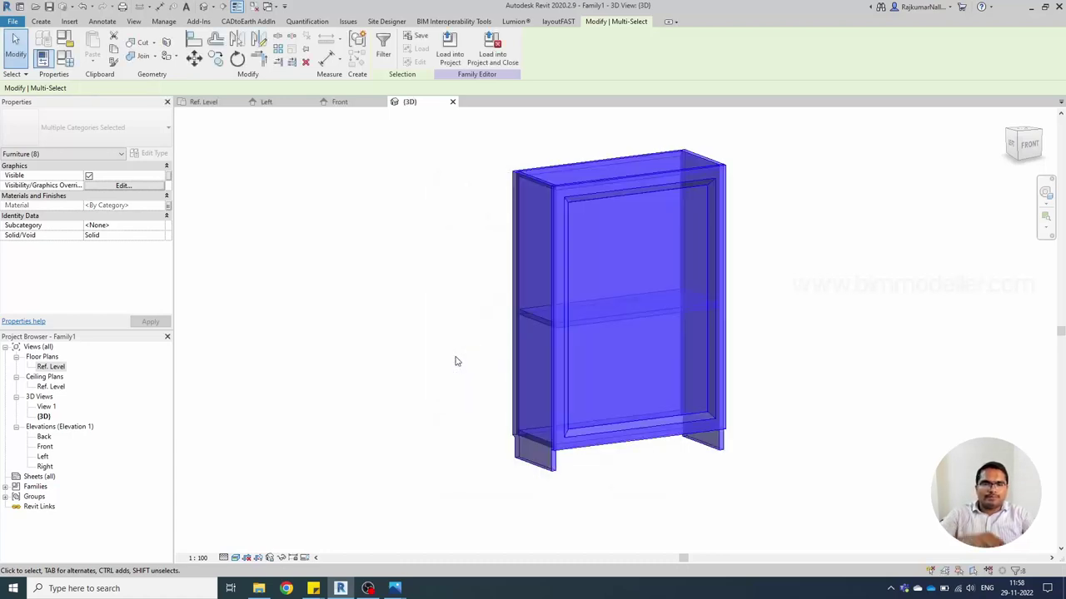
- In Family Types, create a new material for the Material value named 'White Paint'
click(65, 59)
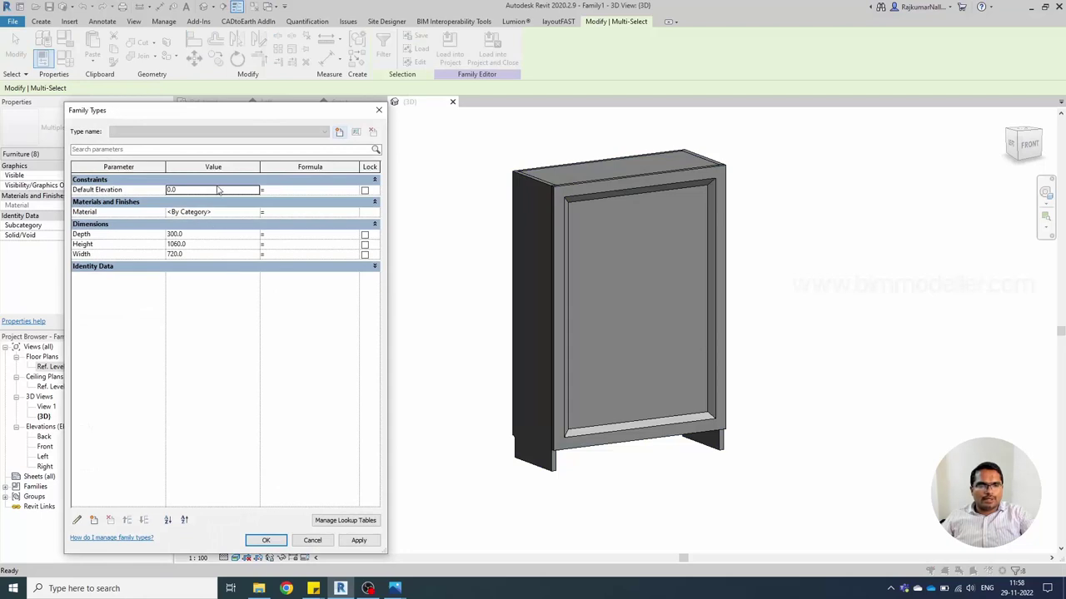
click(240, 213)
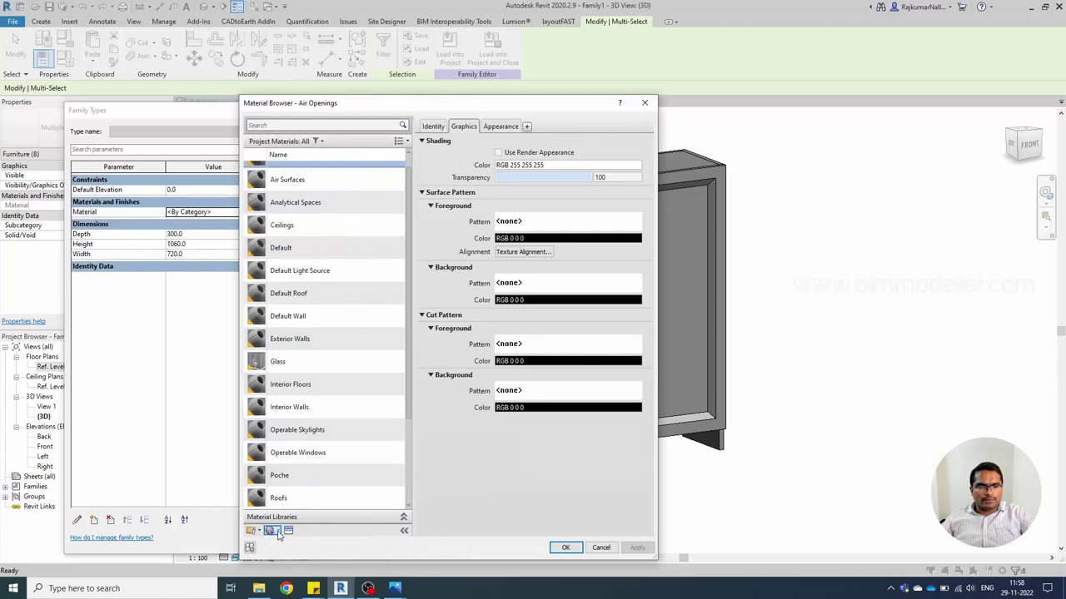
click(279, 536)
click(296, 545)
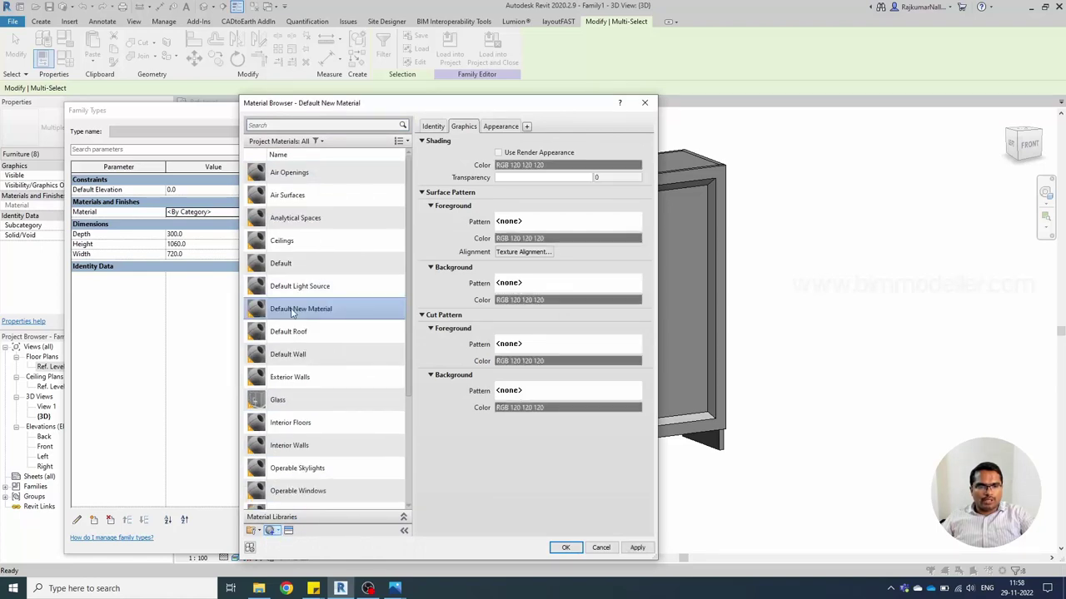
right_click(292, 310)
click(314, 340)
text(W)
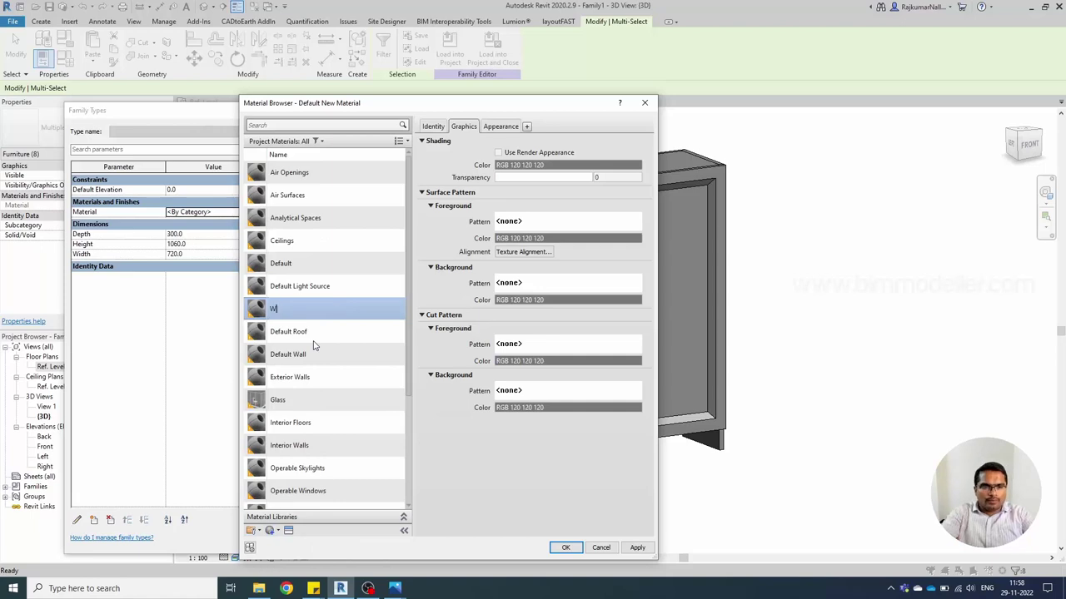
text(hite Paint)
key(Return)
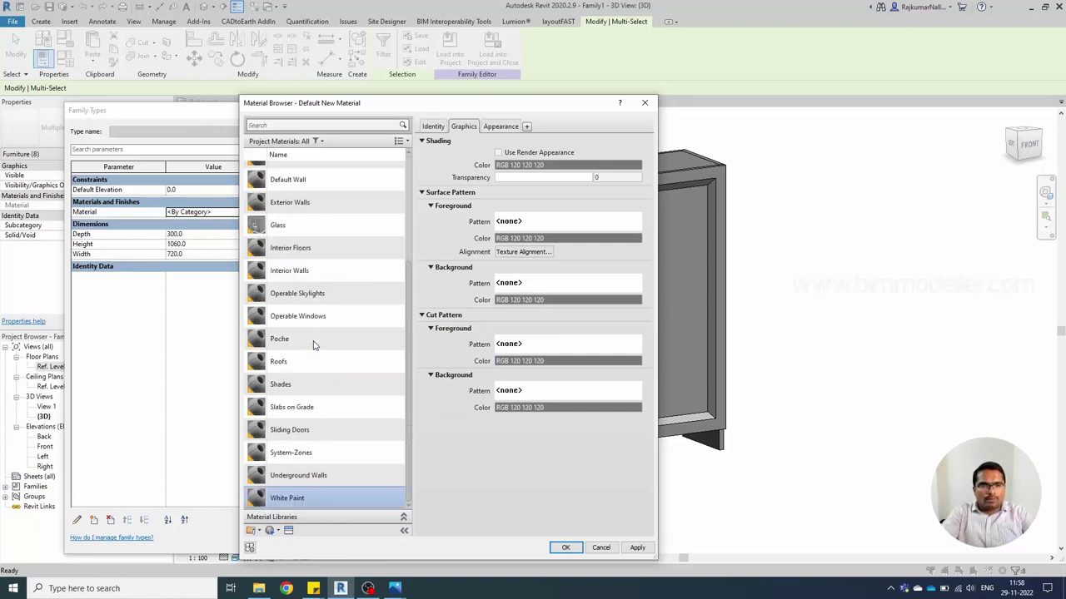
- Give White Paint an RGB 252 252 252 colour with reduced reflectivity and apply it
click(498, 152)
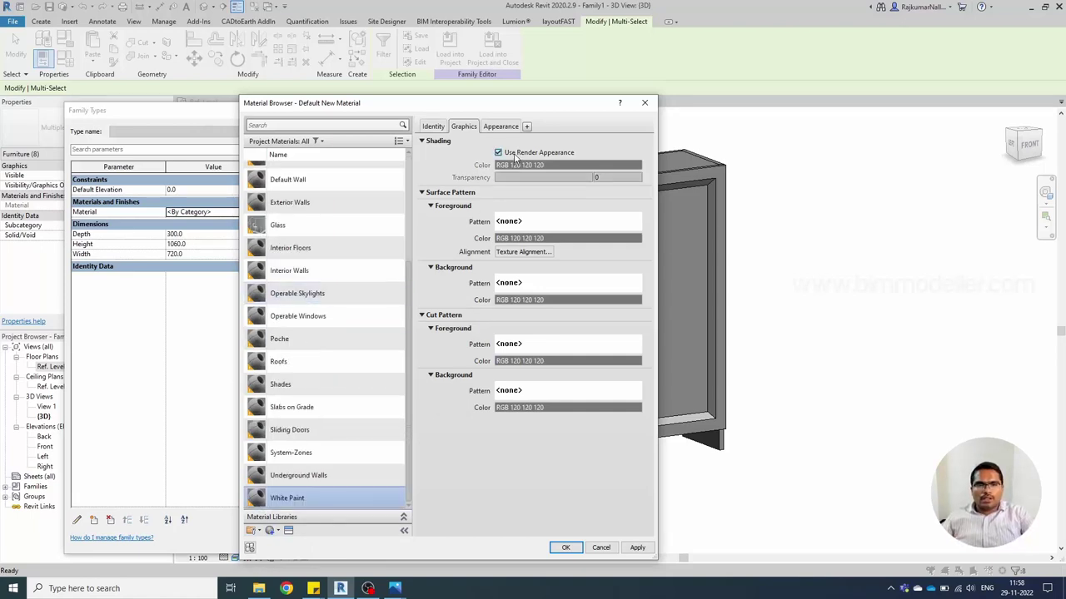
click(500, 126)
click(554, 247)
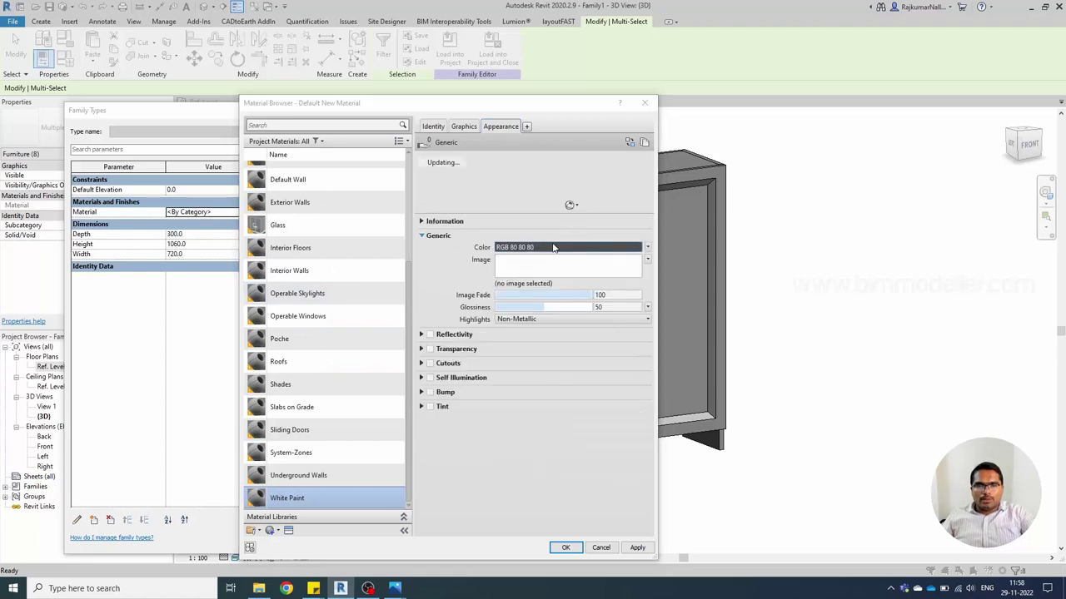
drag(573, 264, 573, 252)
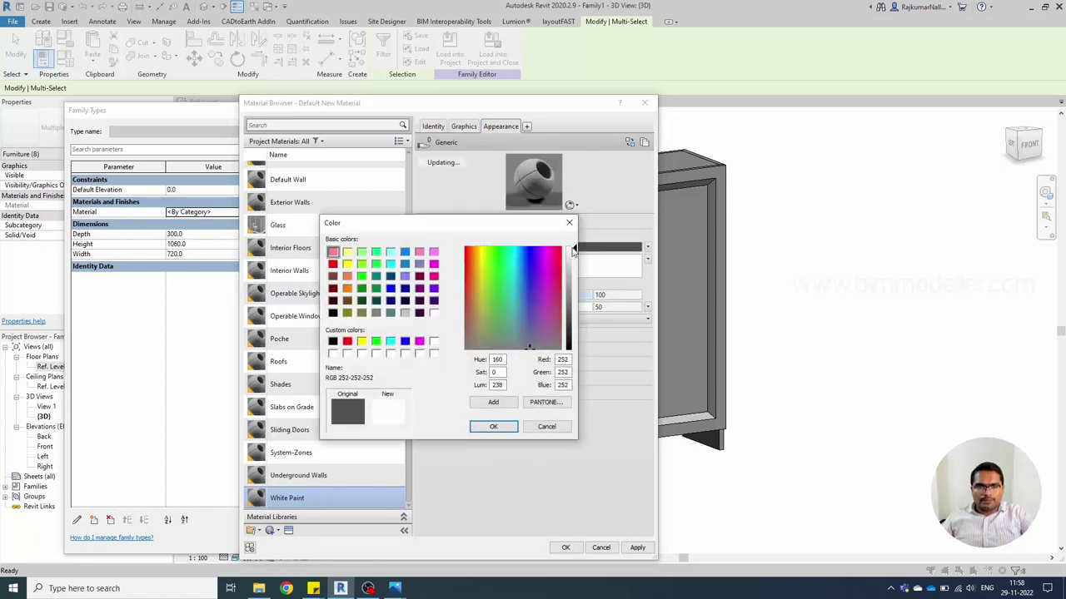
click(493, 427)
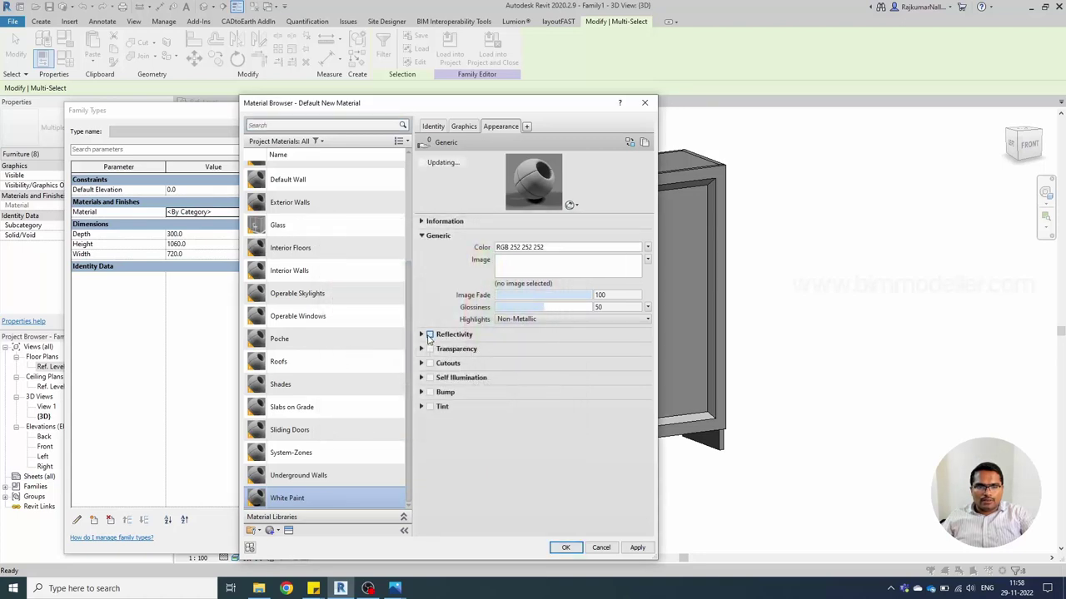
click(429, 335)
drag(521, 347, 492, 346)
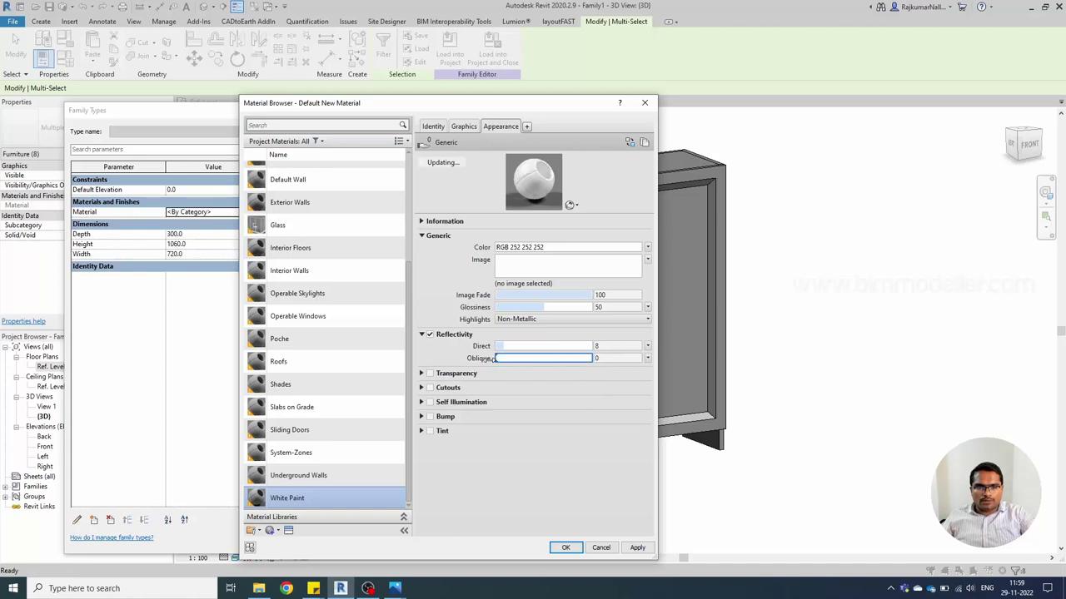
click(564, 547)
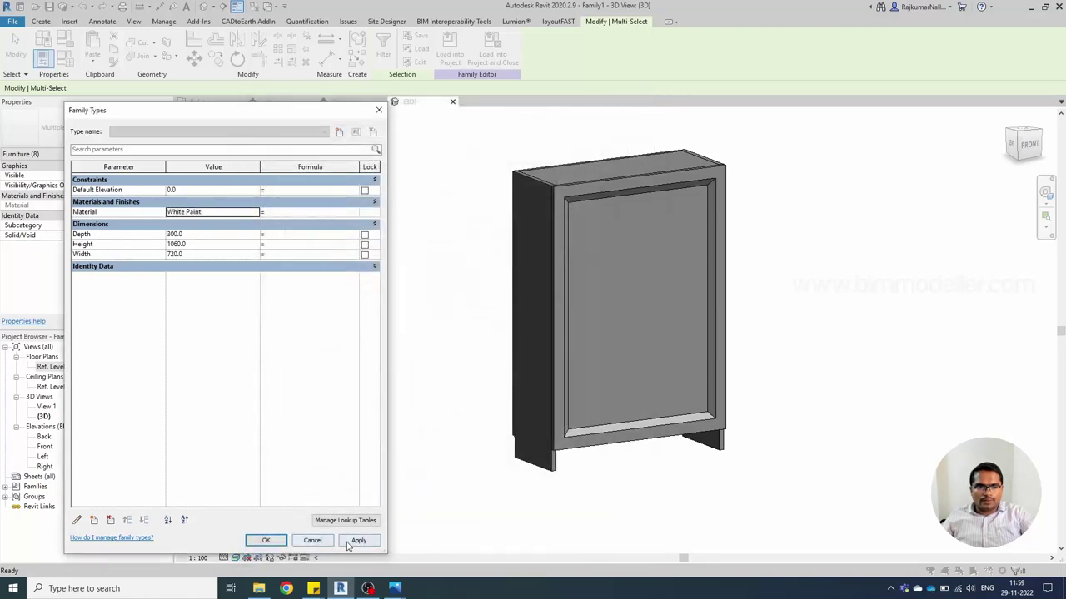
click(357, 542)
- Close Family Types, orbit around the white framed-door cabinet, and switch to the Create tools
click(266, 541)
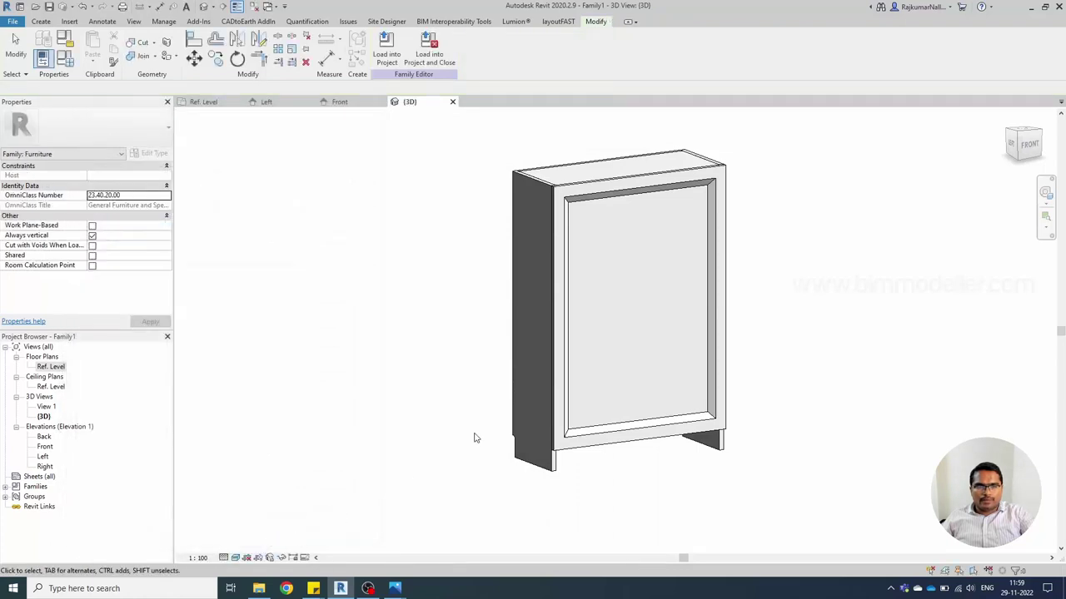
shift+middle_drag(582, 433, 342, 429)
scroll(421, 495, up, 2)
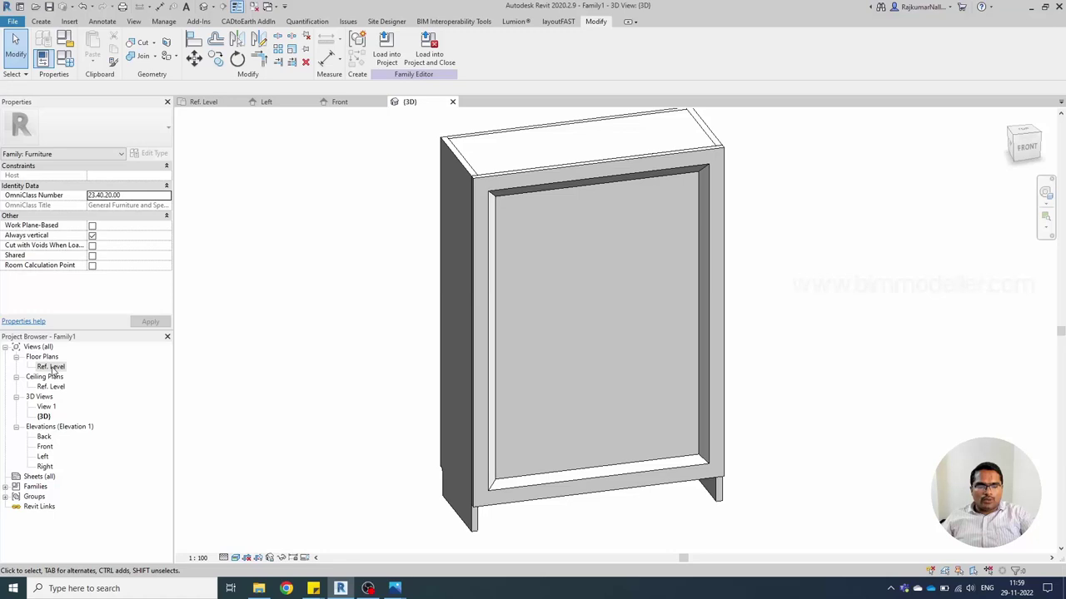
shift+middle_drag(223, 425, 264, 428)
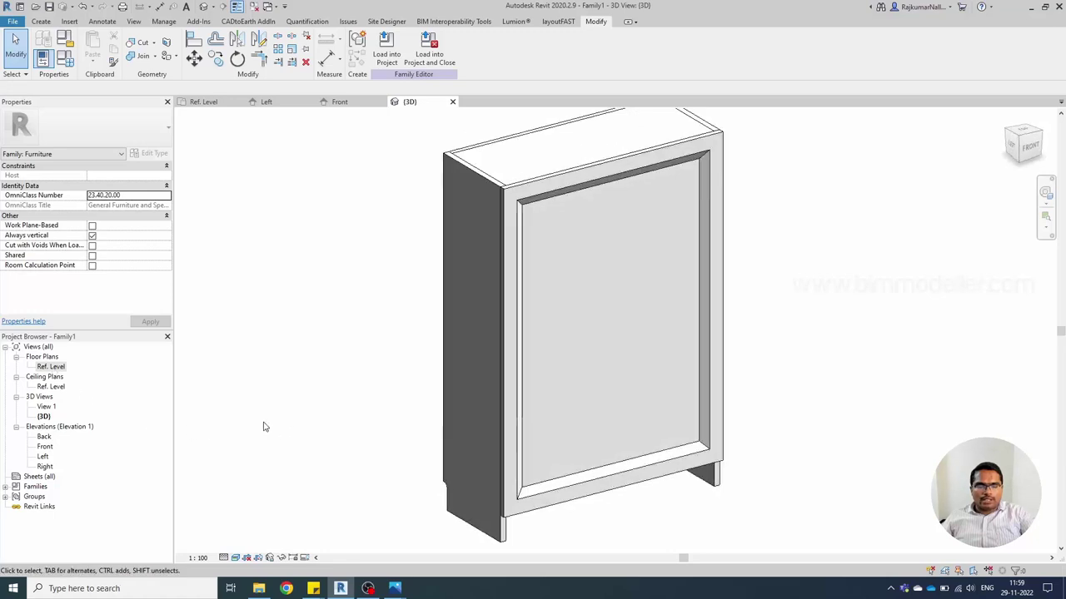
scroll(450, 408, up, 2)
scroll(462, 433, up, 3)
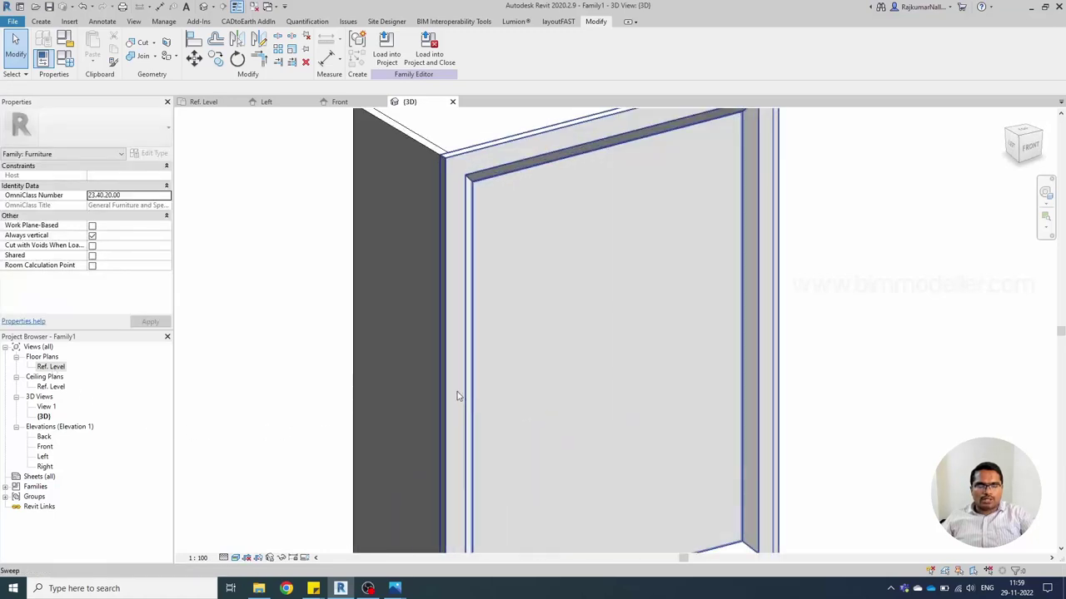
scroll(455, 389, down, 5)
scroll(559, 357, up, 4)
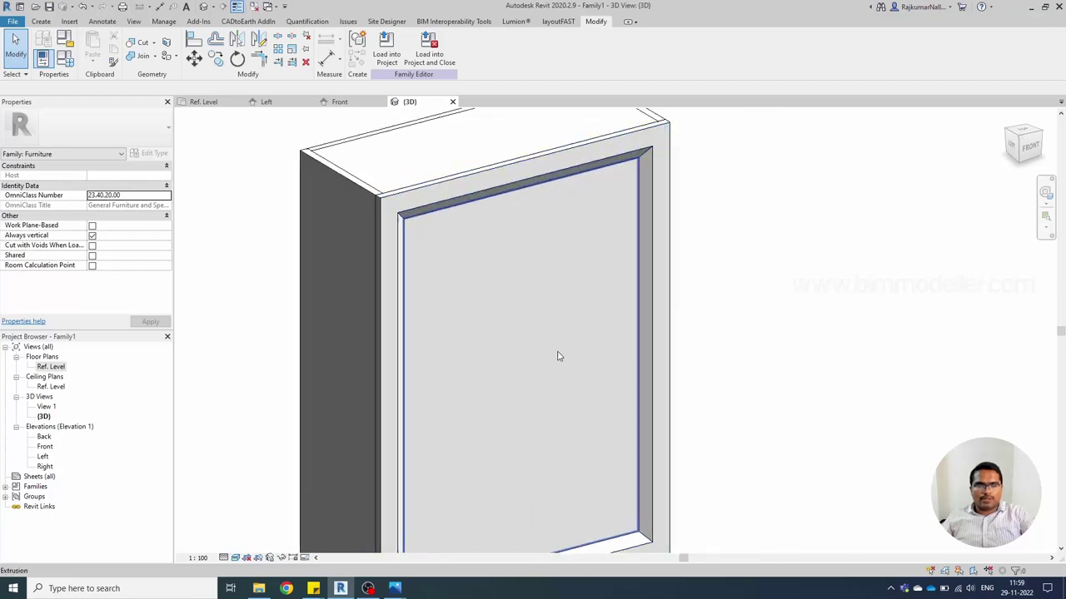
click(39, 22)
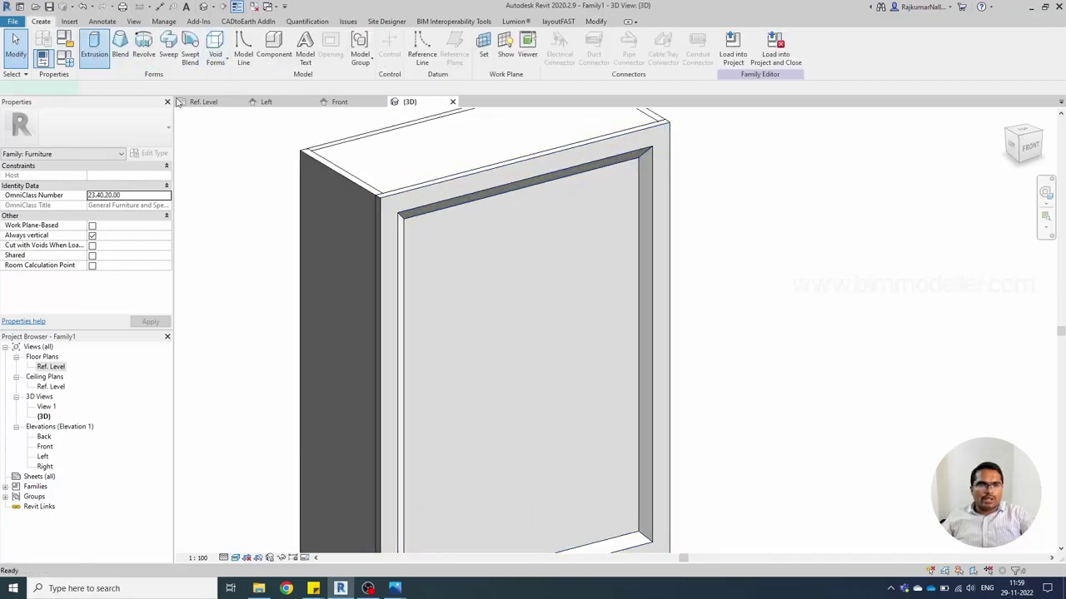
- Start a new extrusion with its work plane set to the door's right side face
click(94, 46)
click(481, 50)
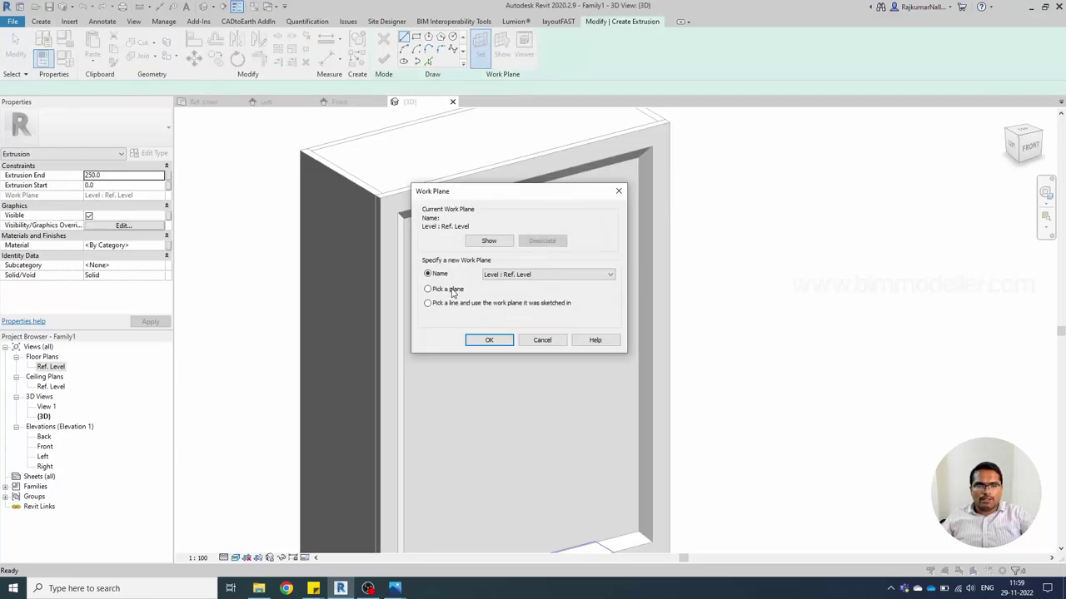
click(488, 340)
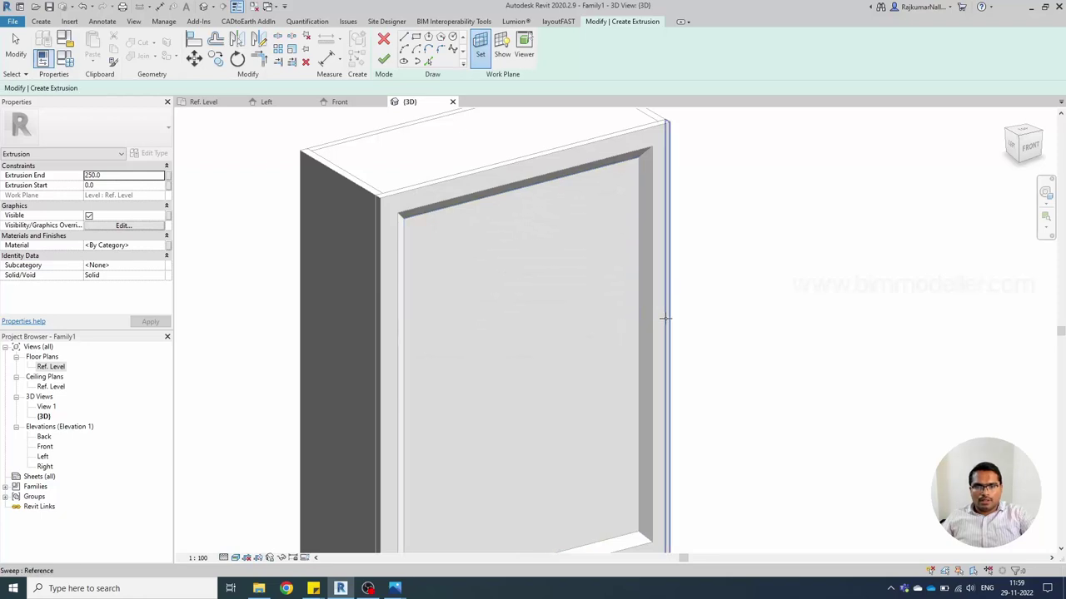
click(665, 318)
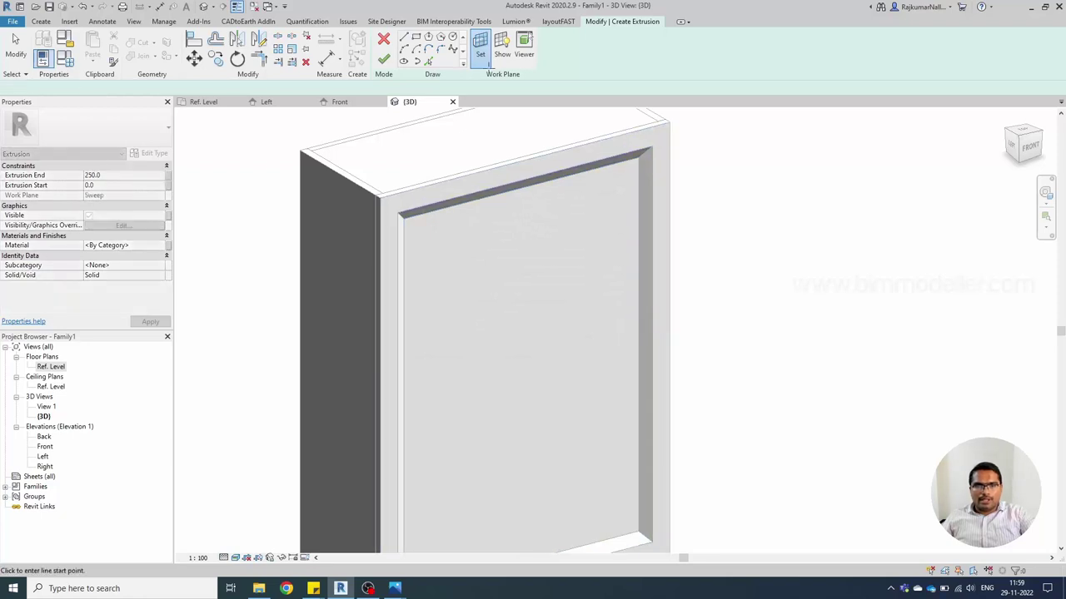
- Sketch a small circle on that face for the knob
click(453, 38)
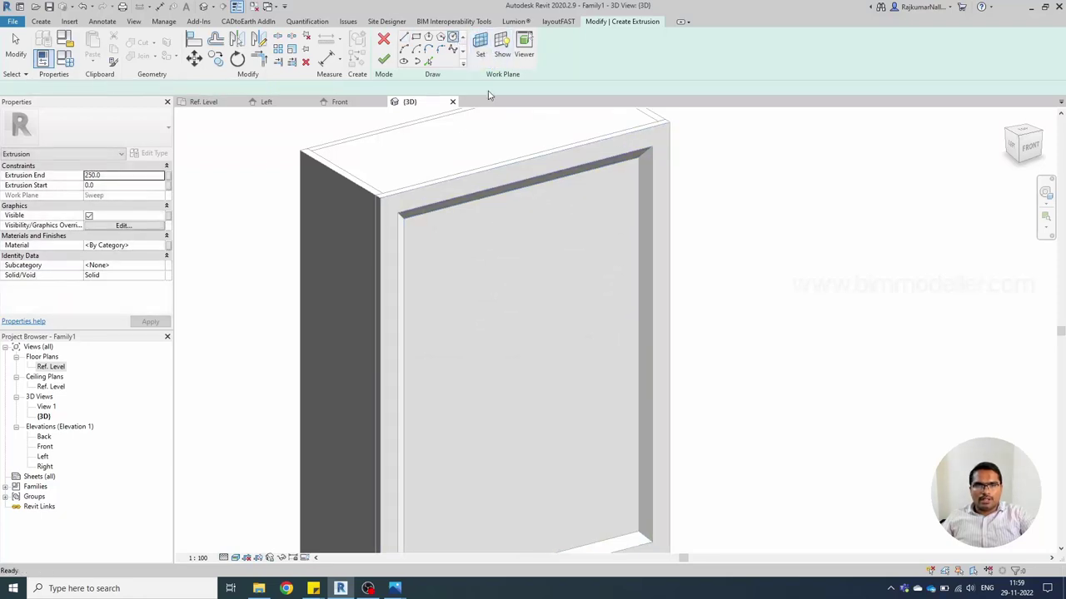
click(665, 321)
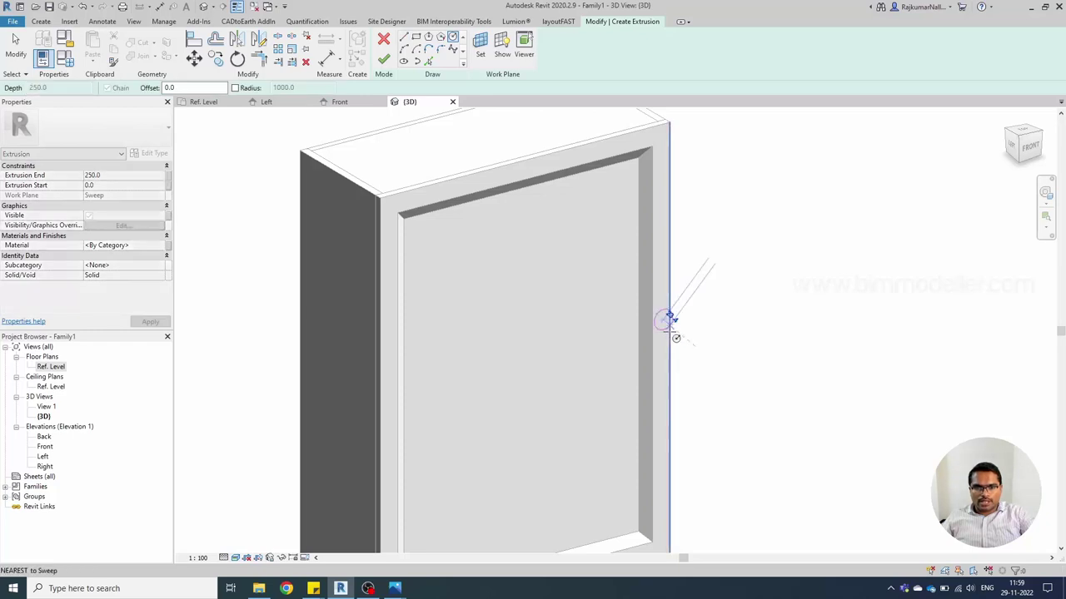
scroll(665, 323, up, 5)
click(668, 327)
key(Escape)
key(Escape)
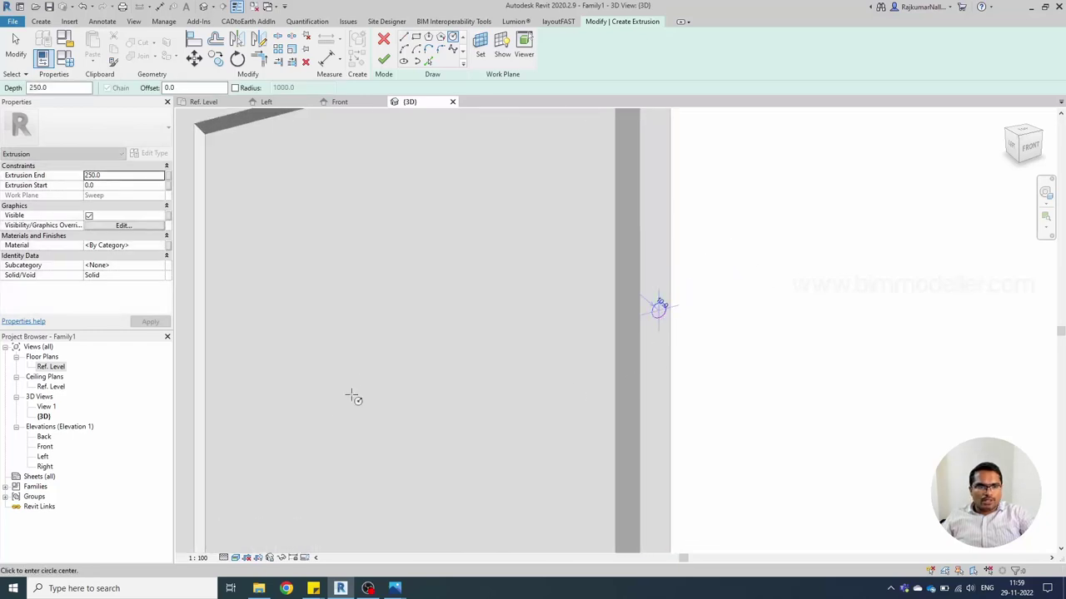
- In the Front elevation, select the knob's sketch circle and show its centre mark
double_click(45, 446)
scroll(583, 312, up, 4)
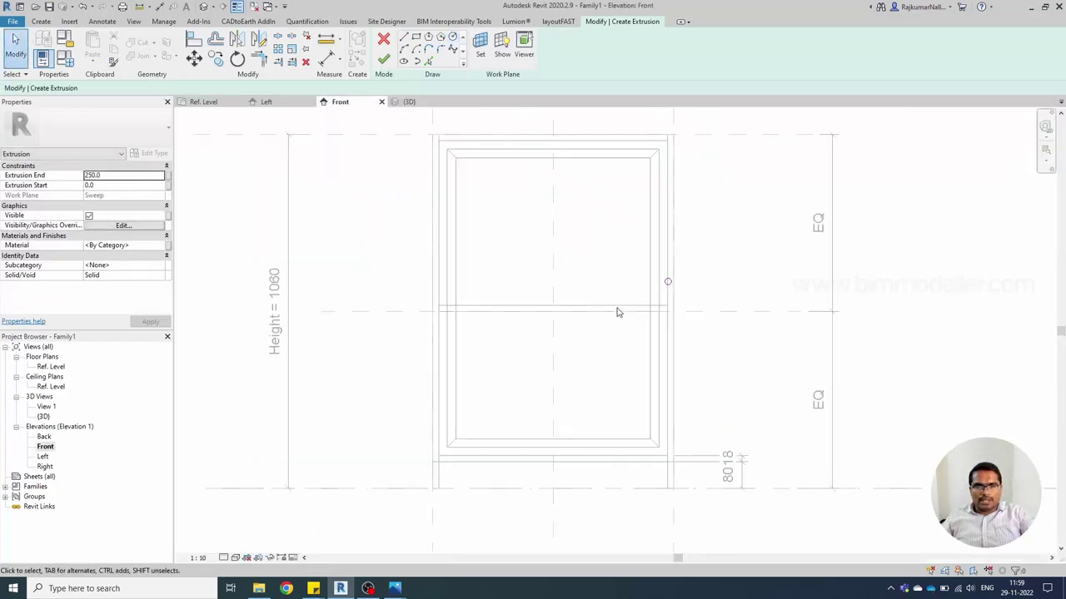
scroll(706, 304, down, 4)
scroll(597, 335, up, 3)
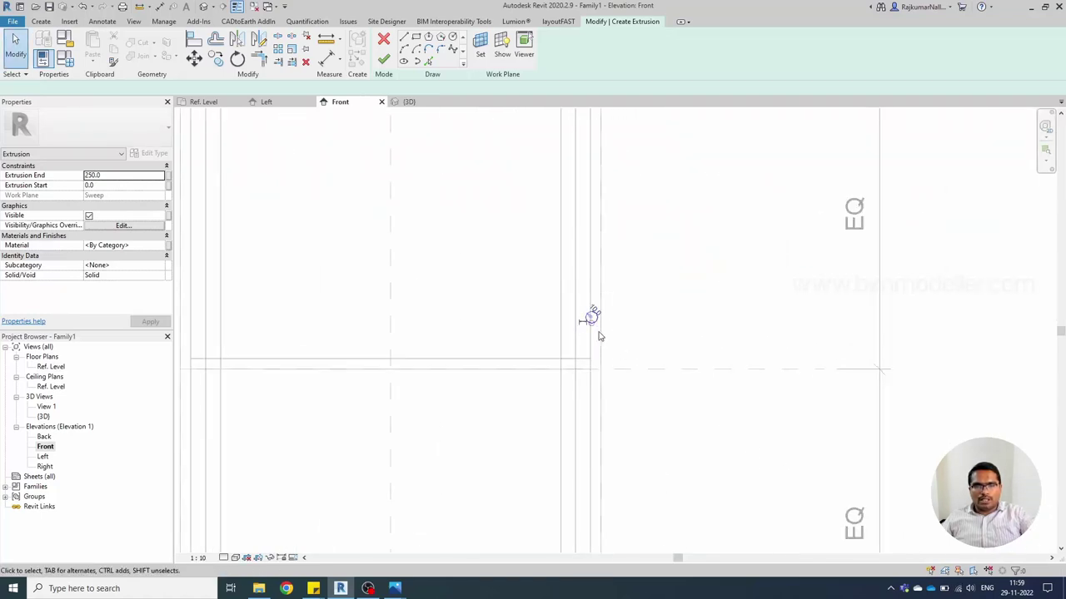
scroll(592, 318, up, 3)
click(590, 318)
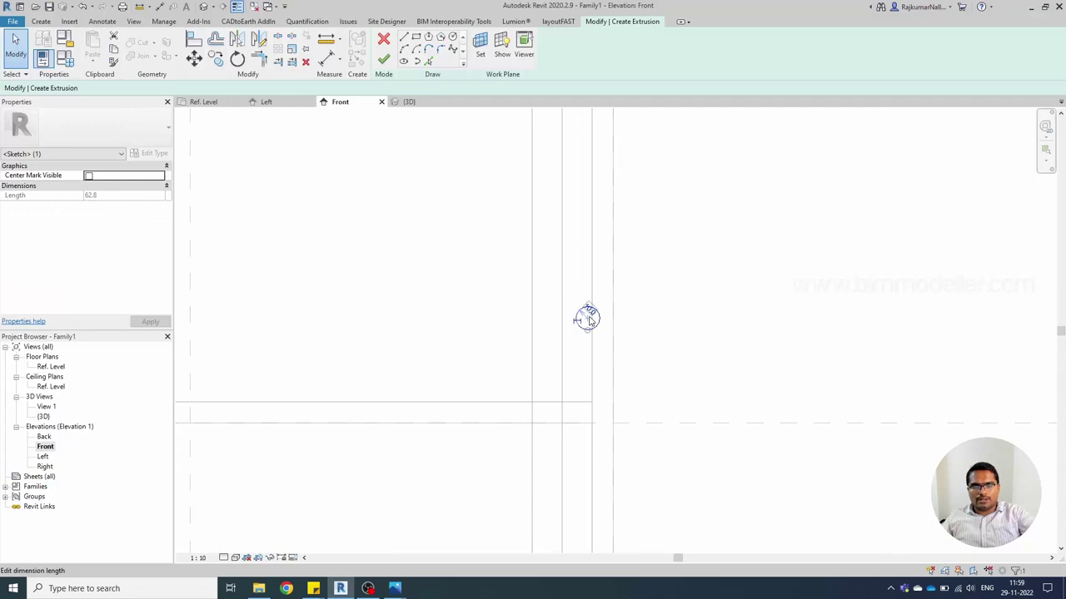
scroll(588, 316, down, 4)
middle_drag(611, 375, 623, 374)
scroll(588, 336, up, 3)
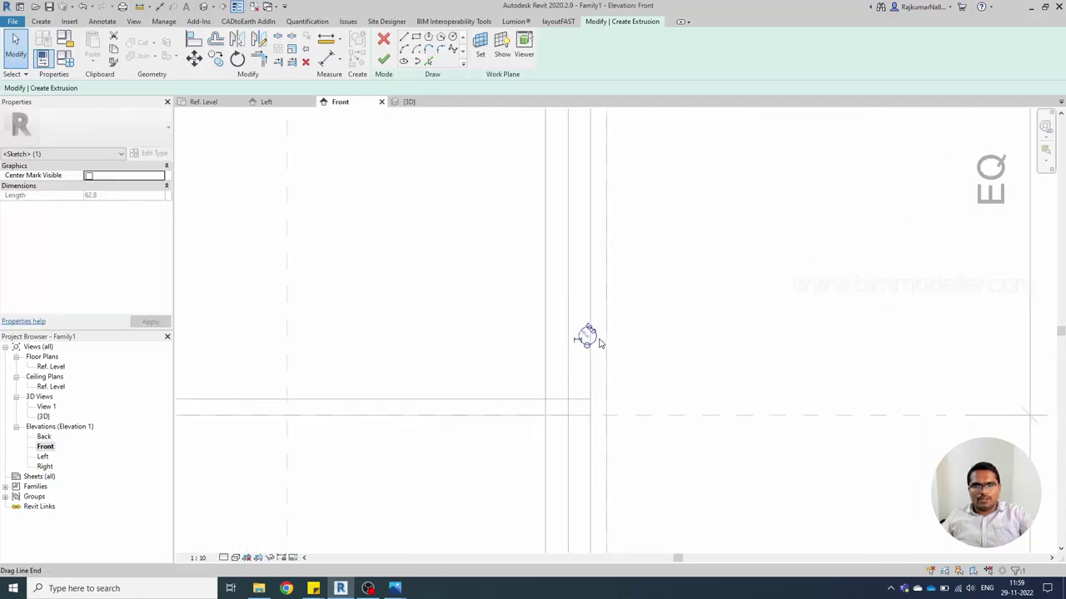
click(88, 176)
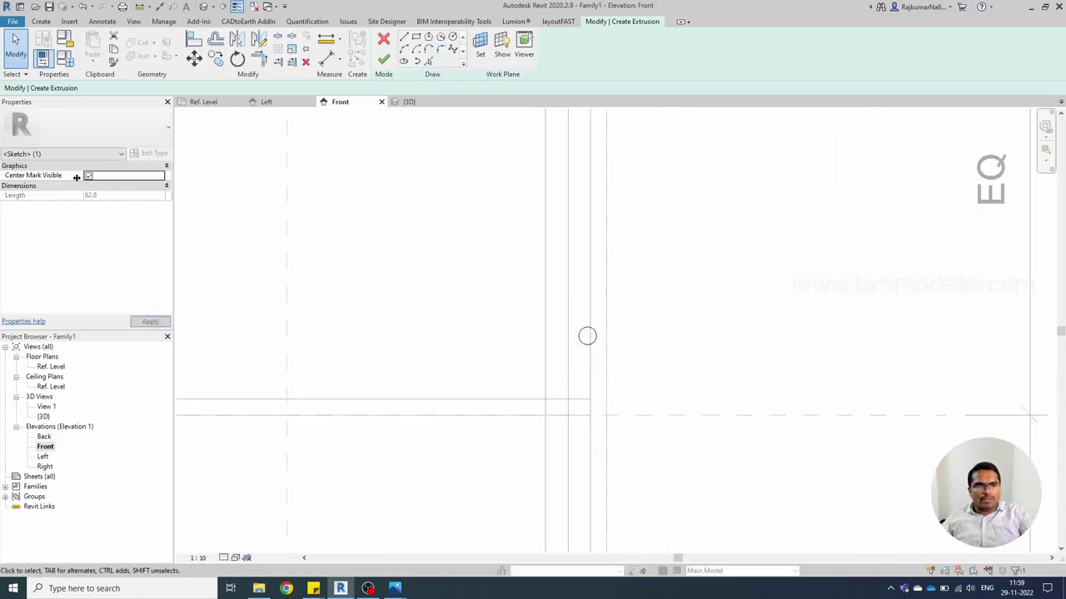
scroll(627, 370, up, 2)
key(Escape)
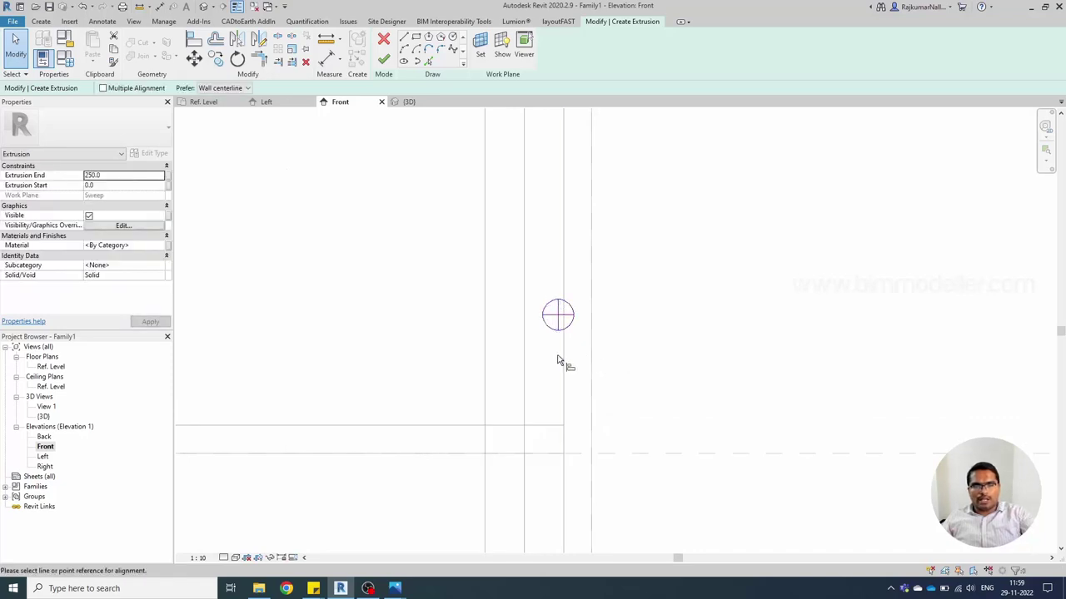
- Align the knob circle onto the horizontal reference plane with AL
key(a)
key(l)
click(563, 364)
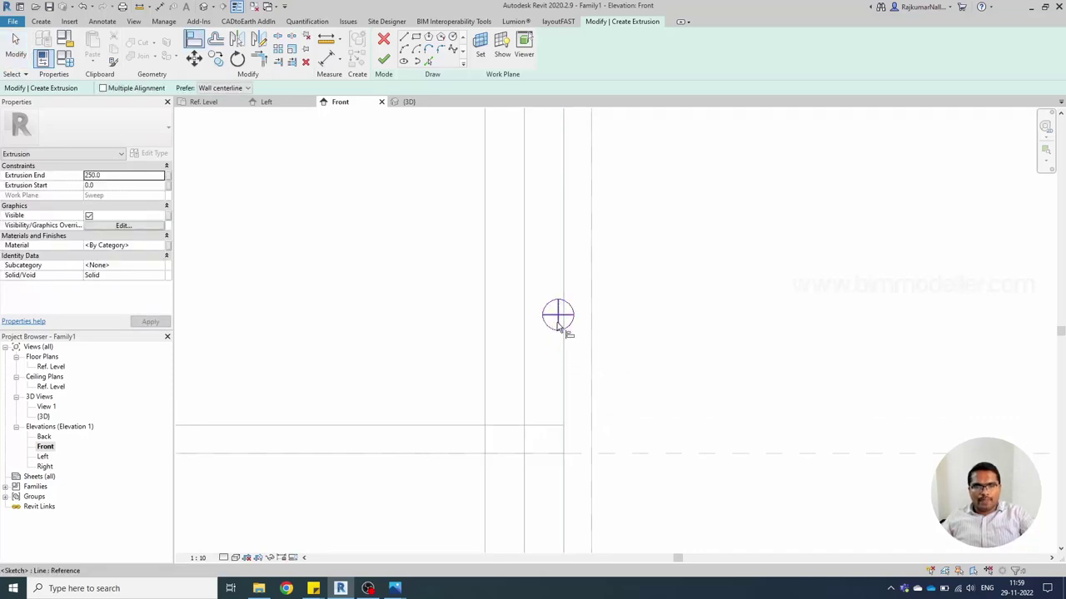
scroll(593, 330, down, 3)
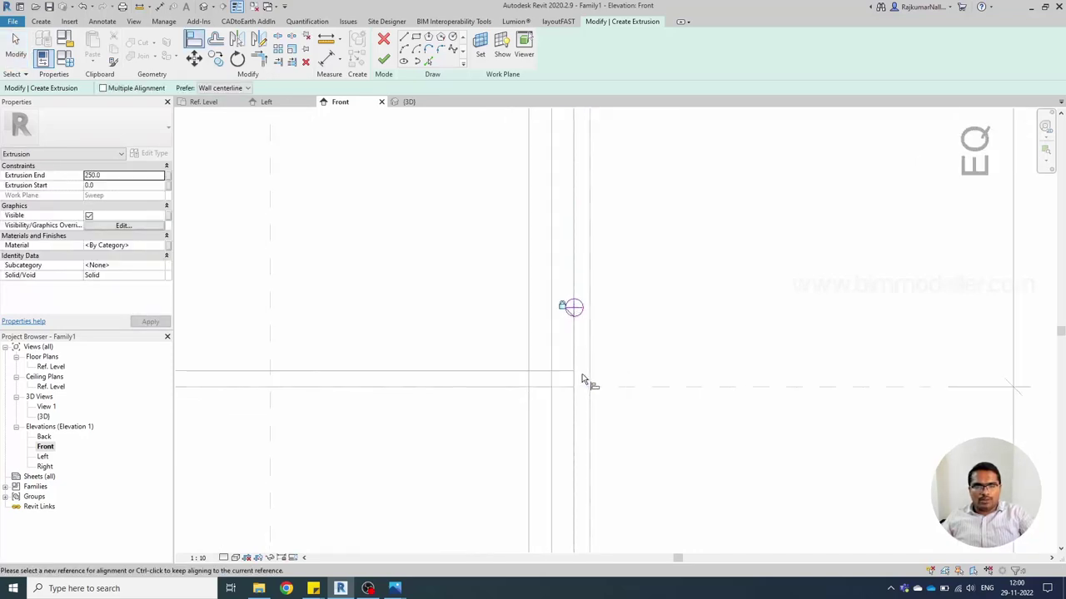
click(618, 396)
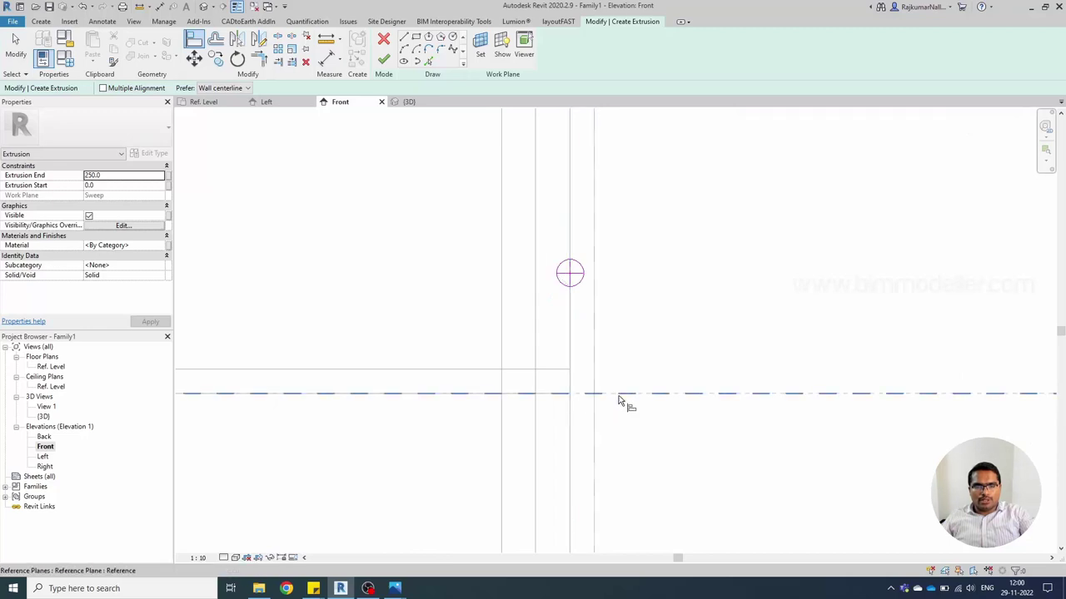
click(577, 274)
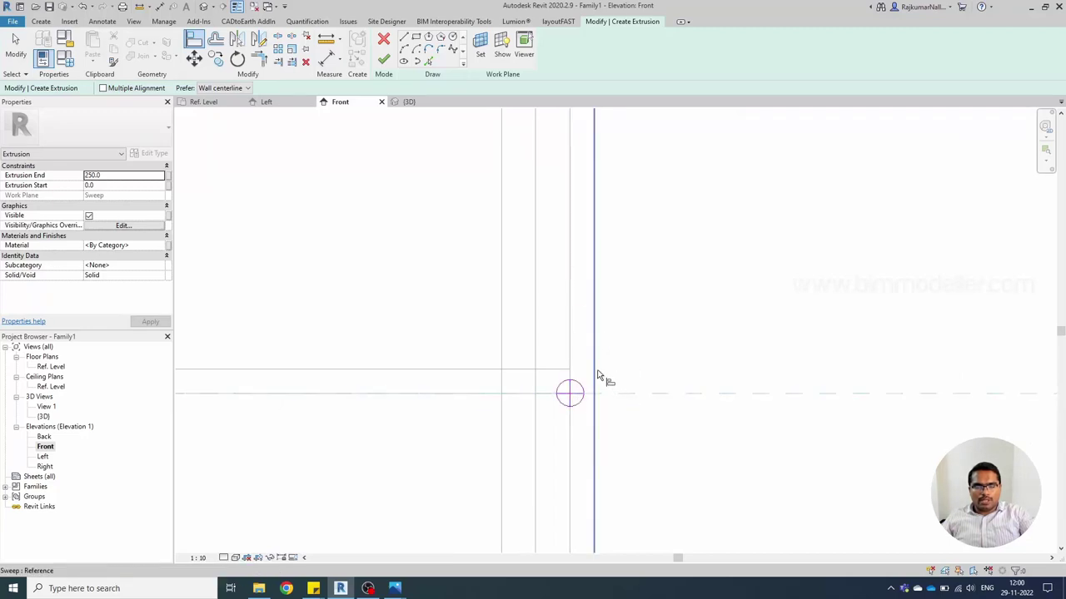
key(Escape)
- Check the aligned circle's position and finish the knob extrusion sketch
scroll(599, 375, down, 3)
scroll(597, 376, down, 3)
scroll(583, 391, down, 1)
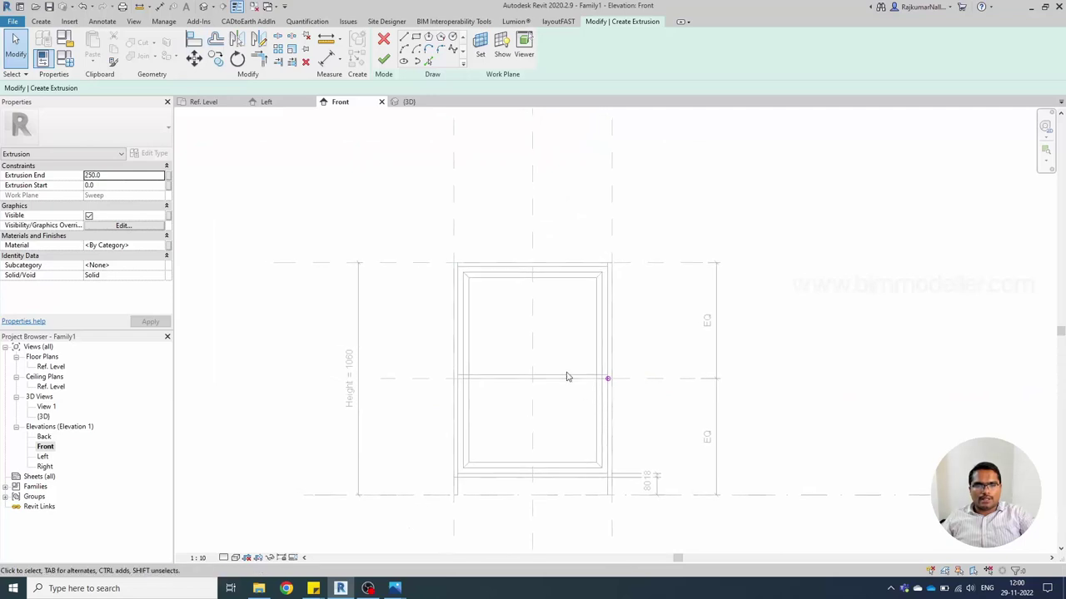
scroll(616, 387, up, 5)
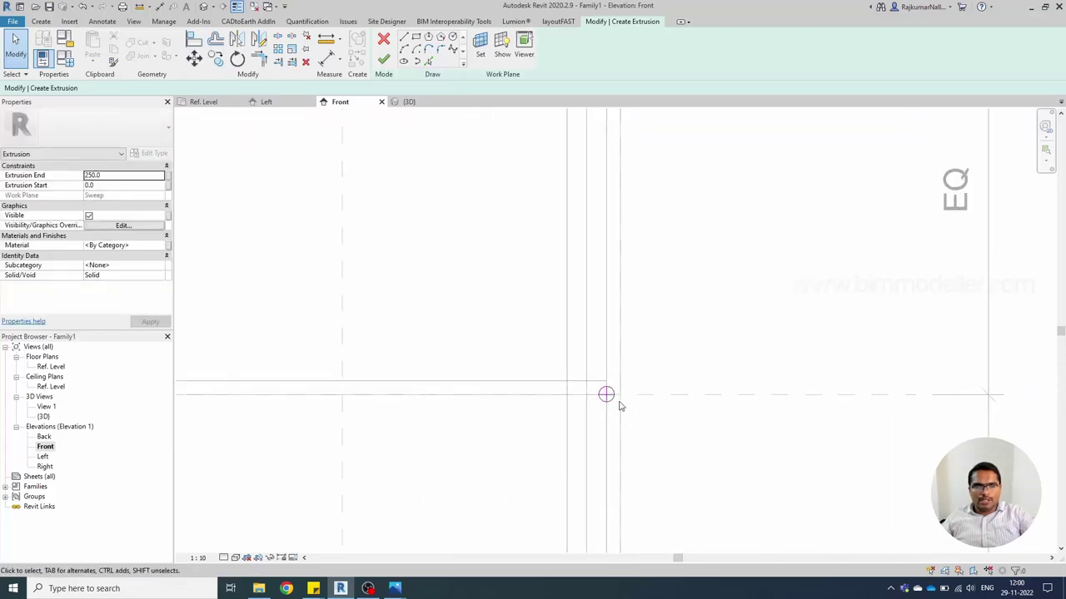
scroll(599, 395, up, 3)
click(588, 395)
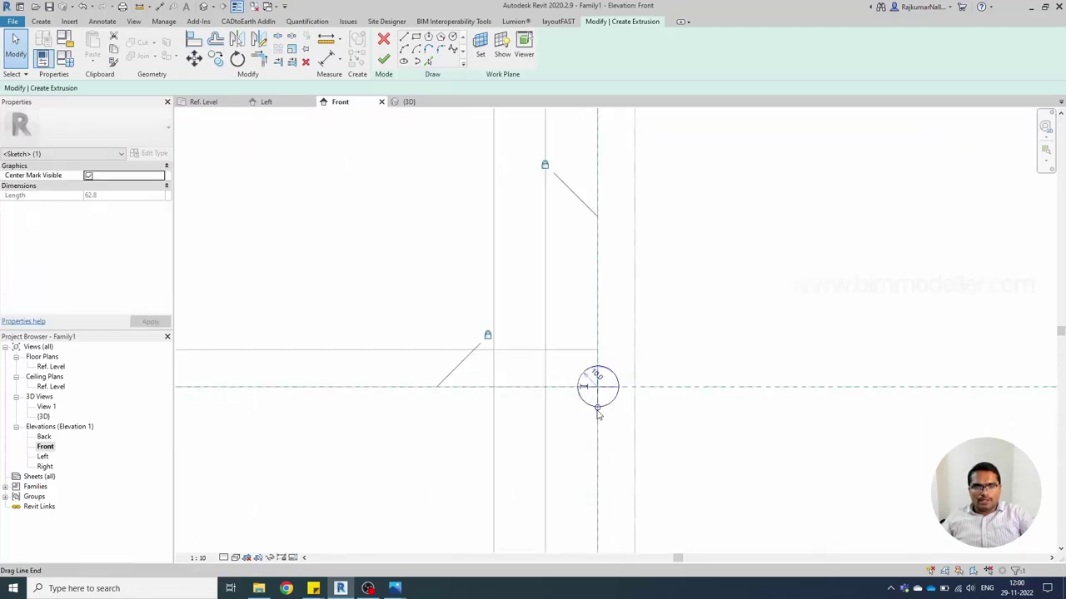
scroll(595, 408, up, 2)
key(Escape)
click(611, 405)
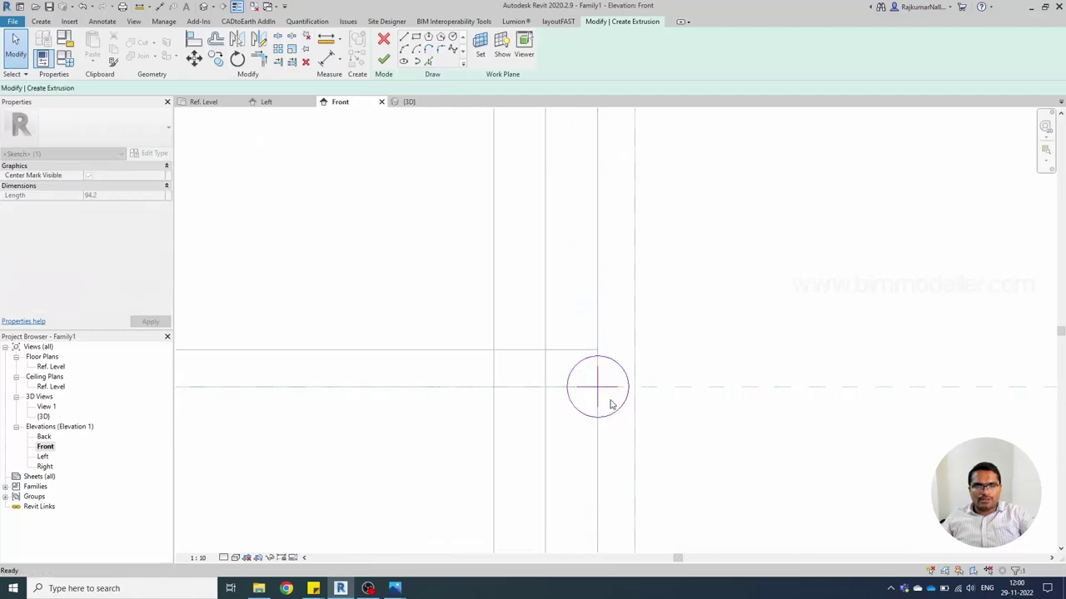
click(383, 59)
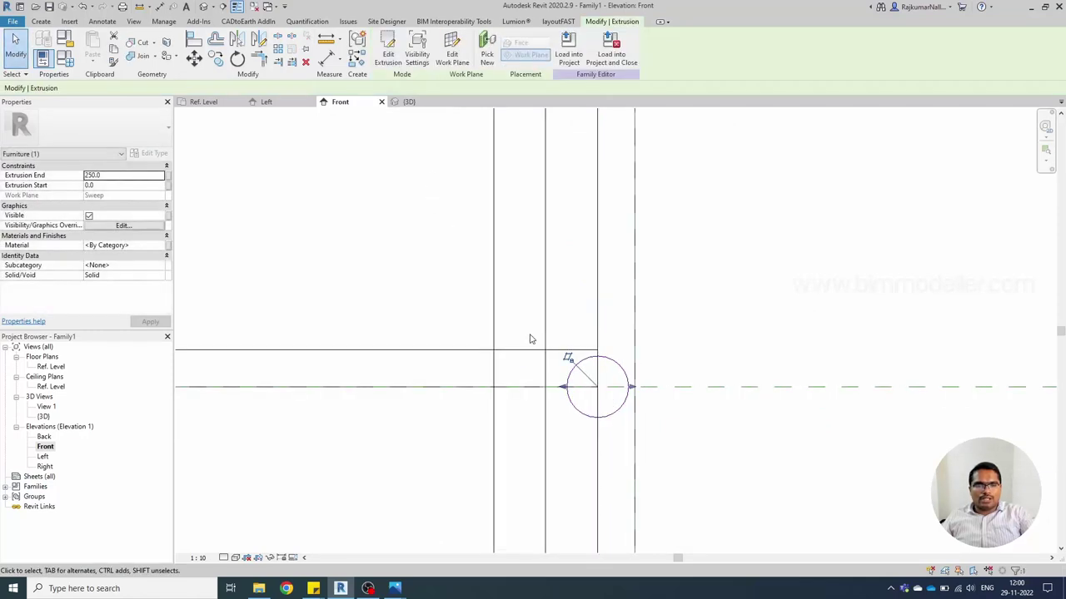
- In the default 3D view, set the knob cylinder's Extrusion End to 50
scroll(530, 338, down, 2)
click(204, 6)
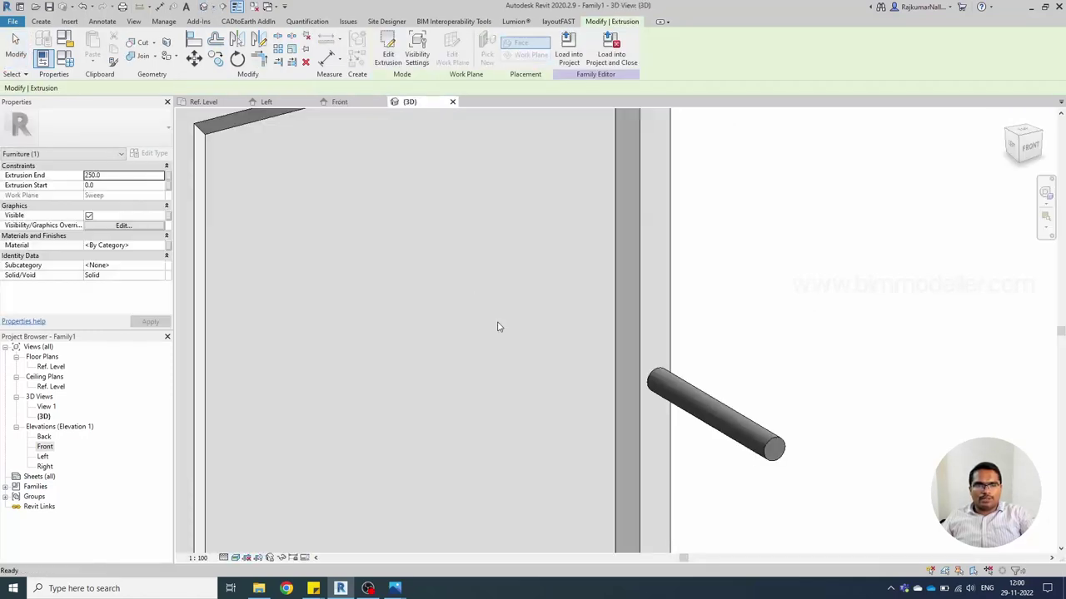
click(698, 372)
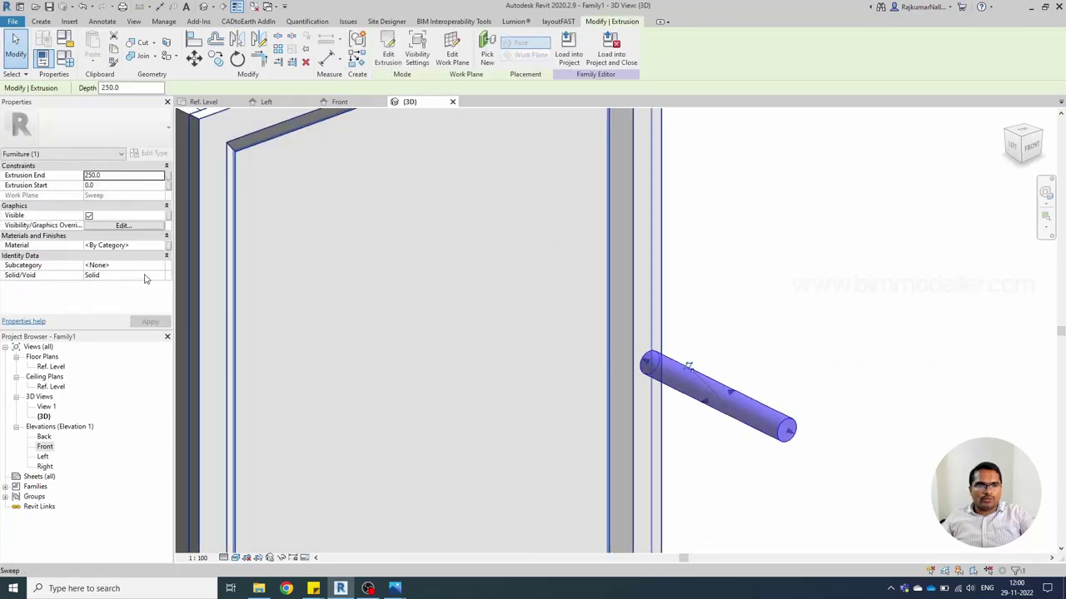
click(120, 175)
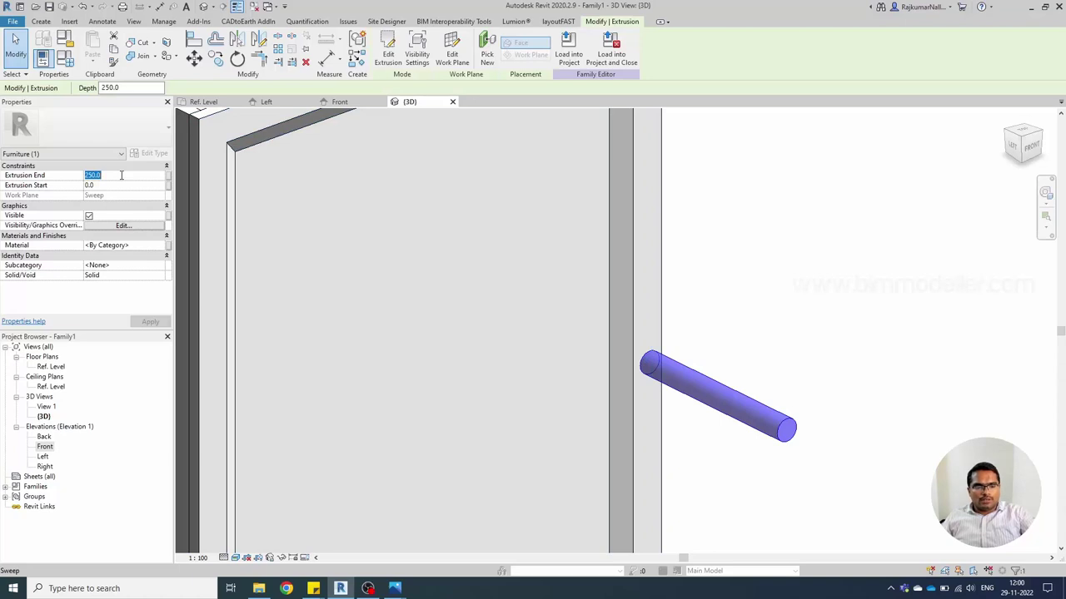
text(50)
key(Return)
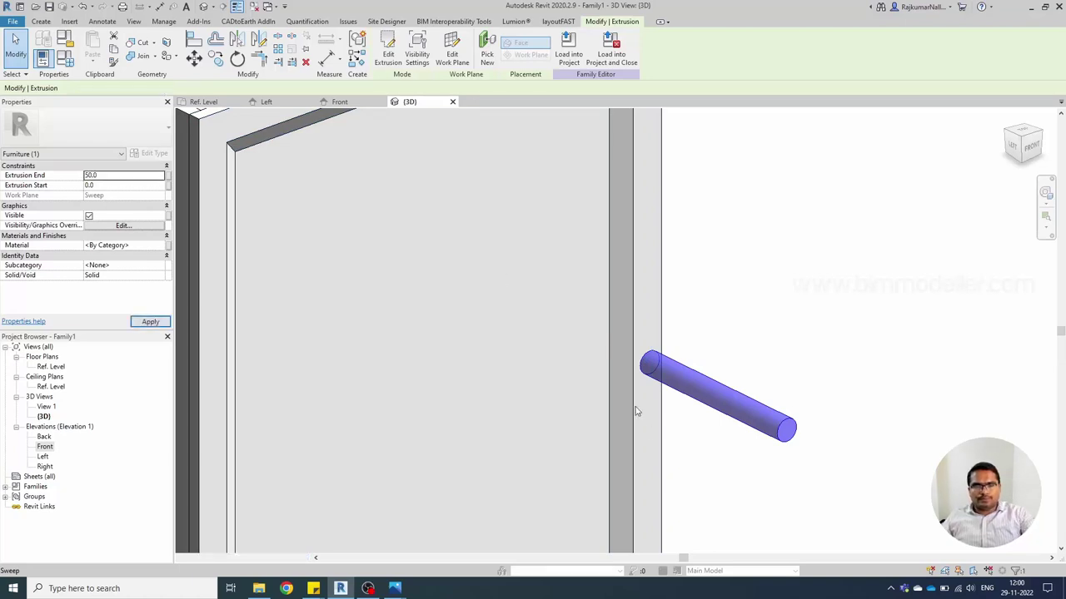
click(705, 421)
- Associate the knob's Material with the family's Material parameter
click(674, 376)
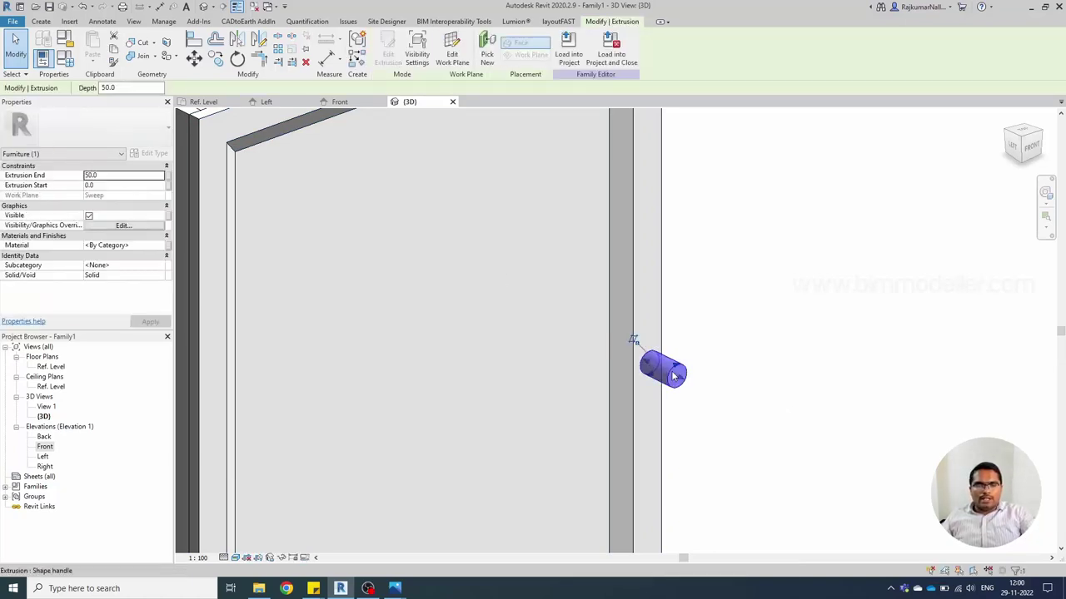
click(168, 246)
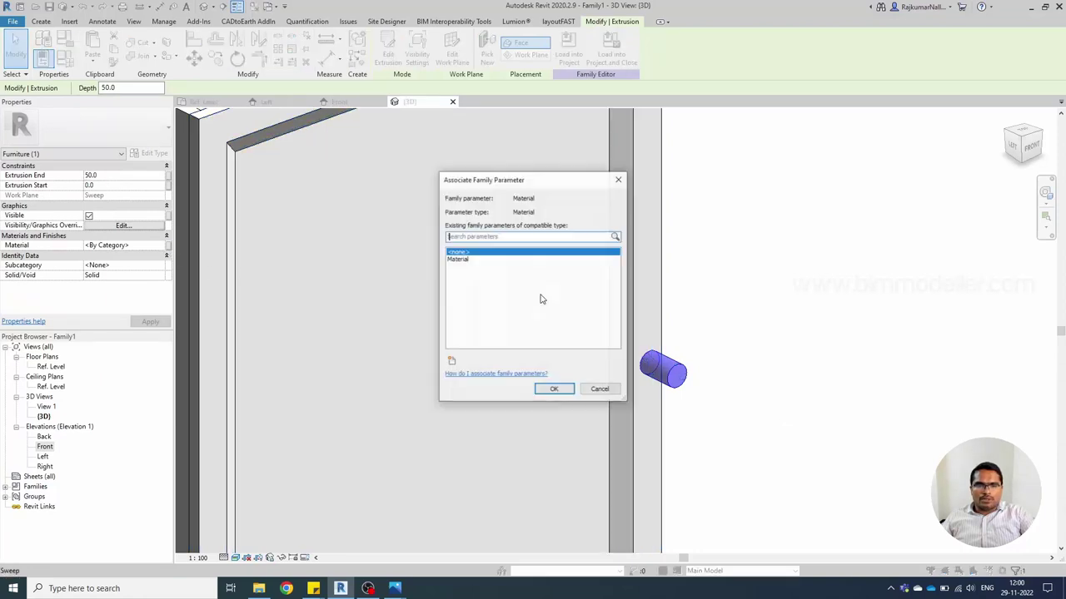
click(495, 259)
click(555, 391)
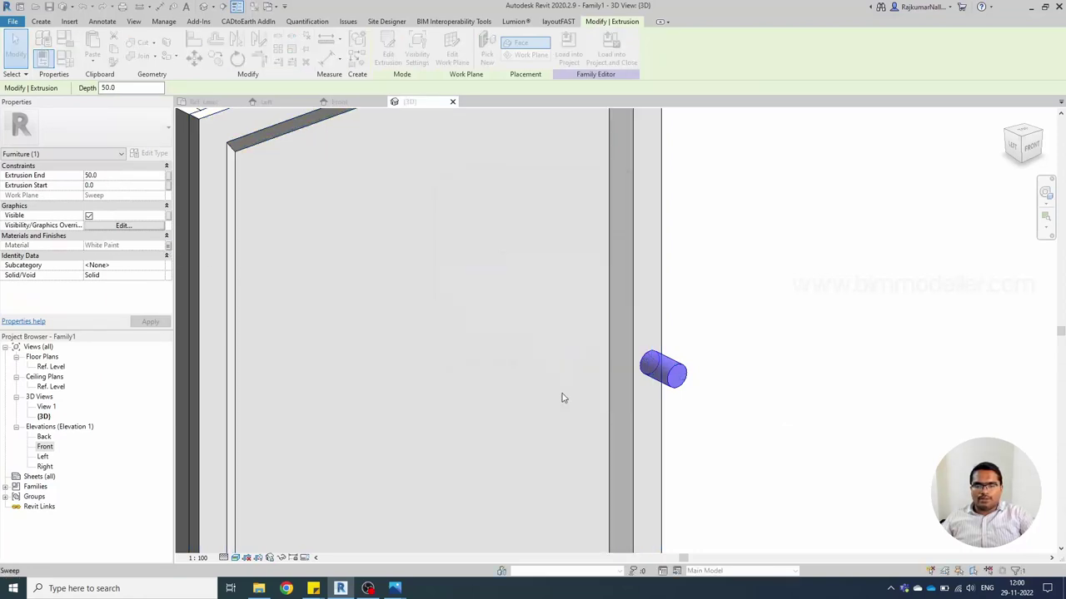
click(730, 413)
- Shorten the knob cylinder further to an Extrusion End of 25
shift+middle_drag(730, 414, 719, 395)
scroll(801, 411, down, 2)
click(693, 394)
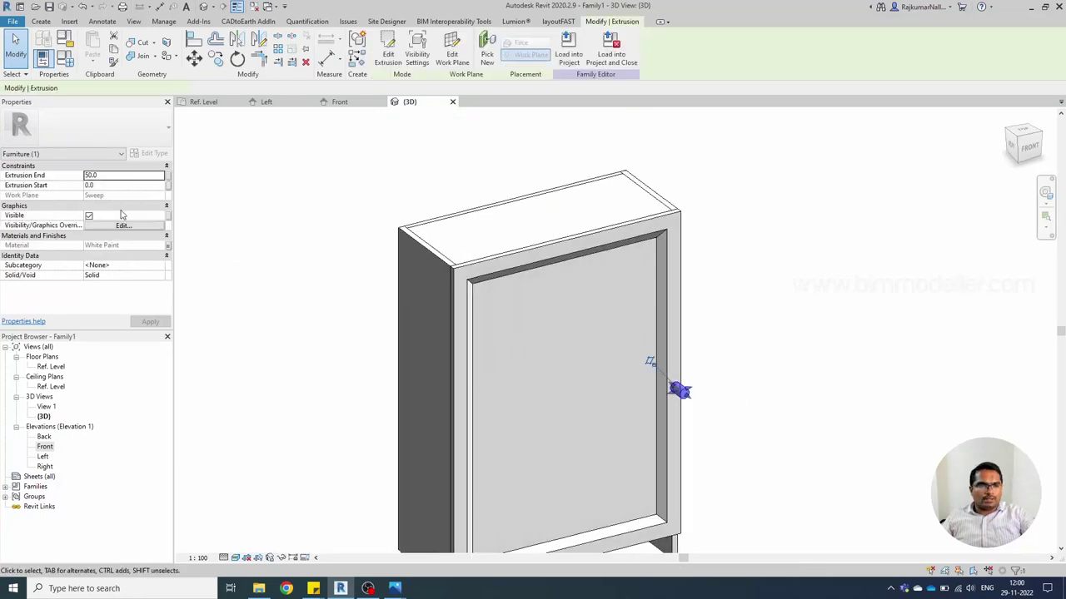
click(118, 179)
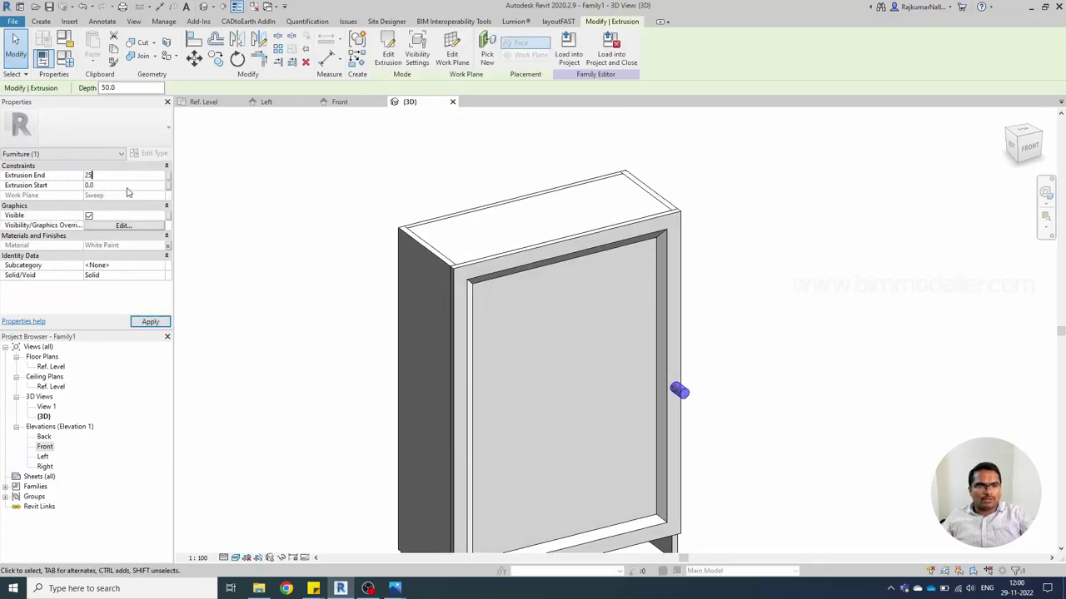
click(717, 413)
- Orbit the cabinet to a new angle and bring up the Family Types parameters
scroll(701, 416, down, 5)
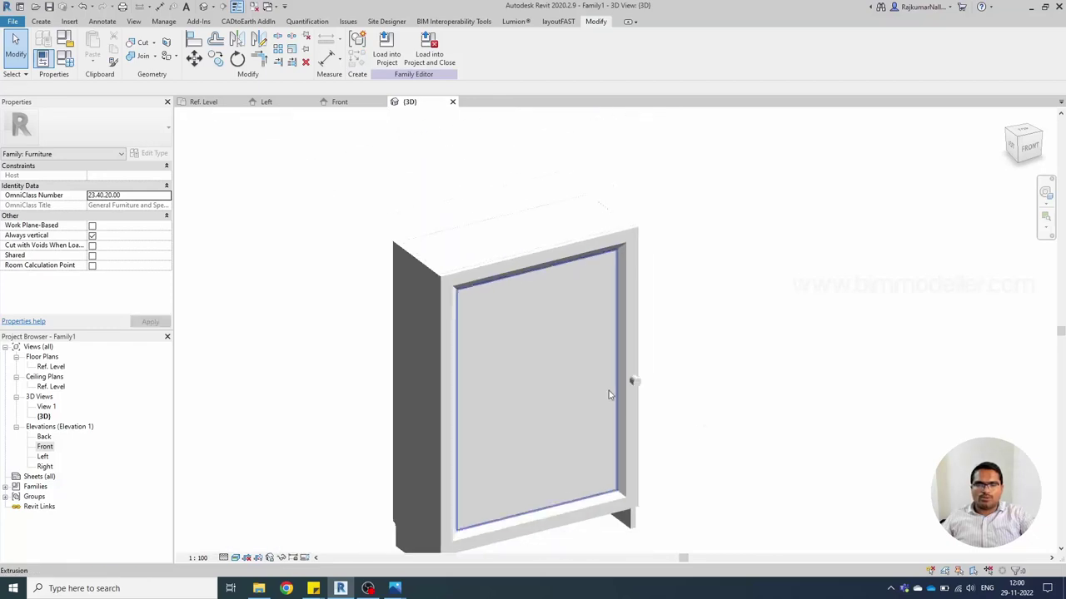
shift+middle_drag(701, 416, 774, 342)
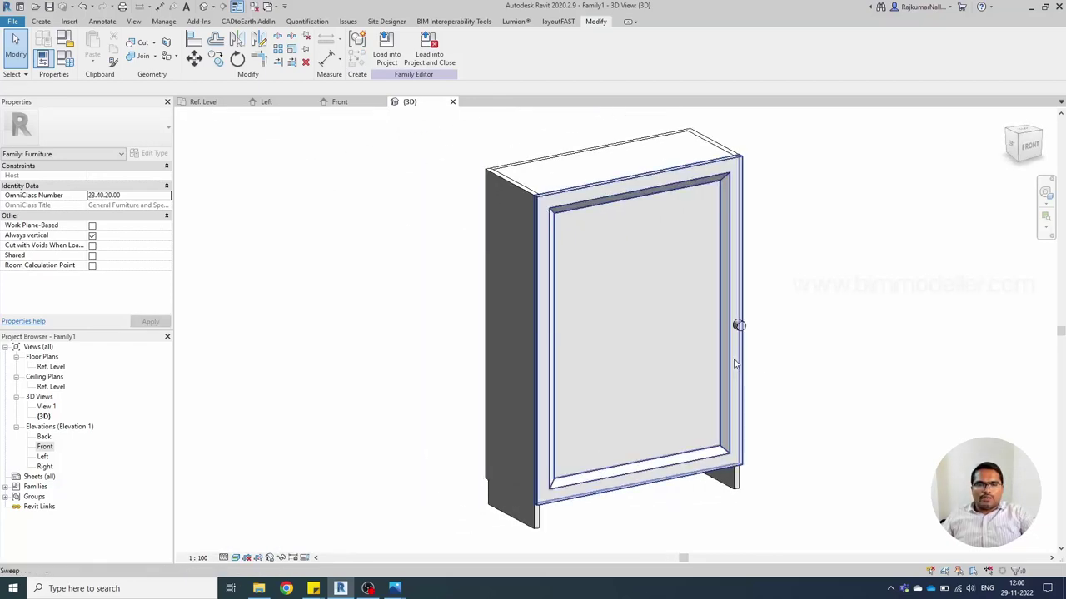
click(65, 57)
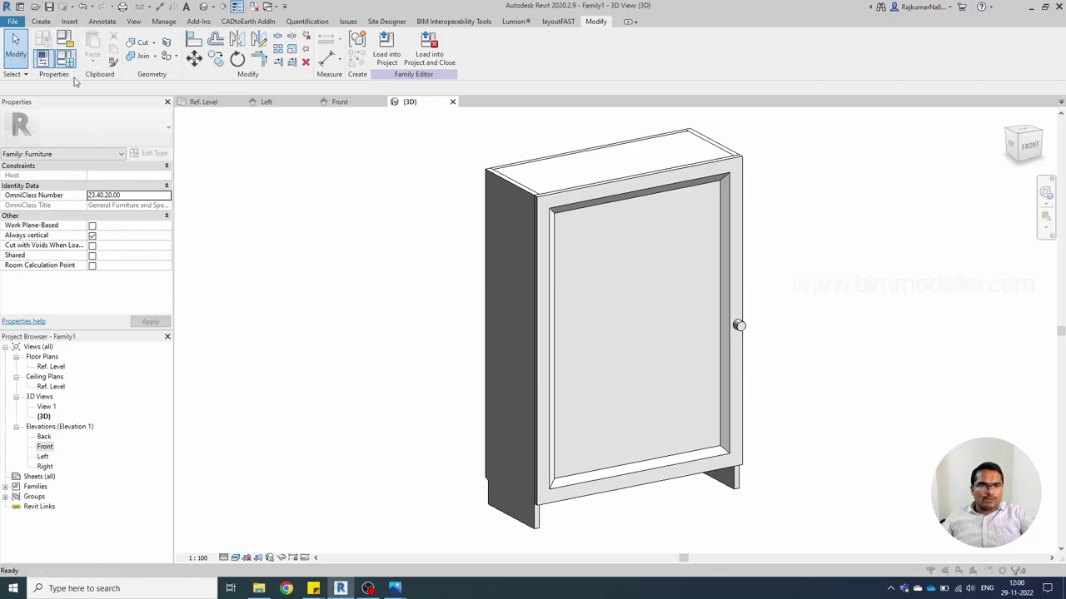
- Flex the cabinet Height to 2000 and confirm the type change
click(225, 241)
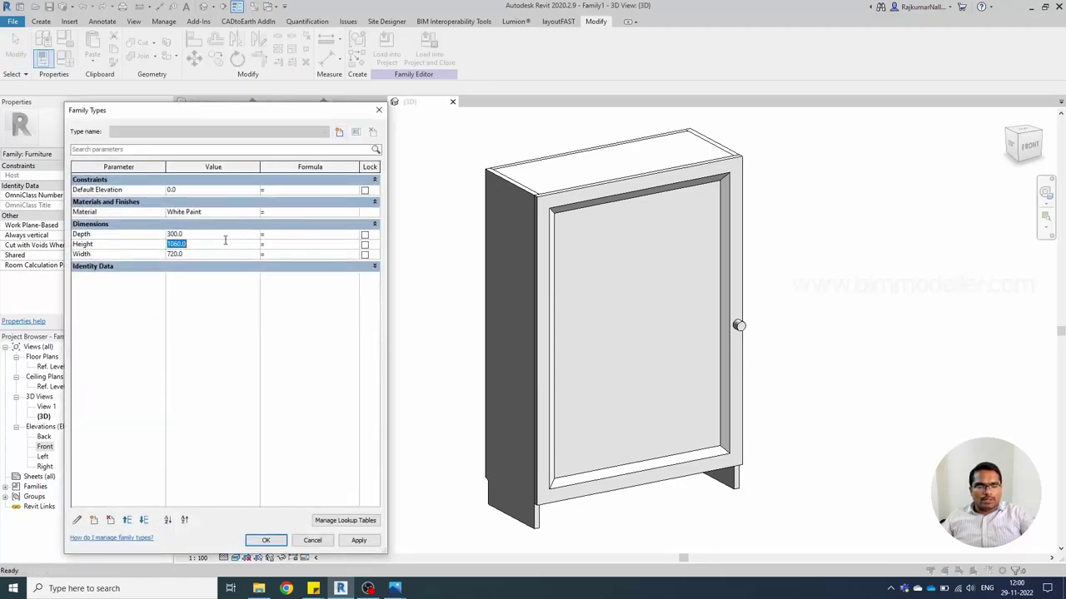
text(2000)
click(357, 541)
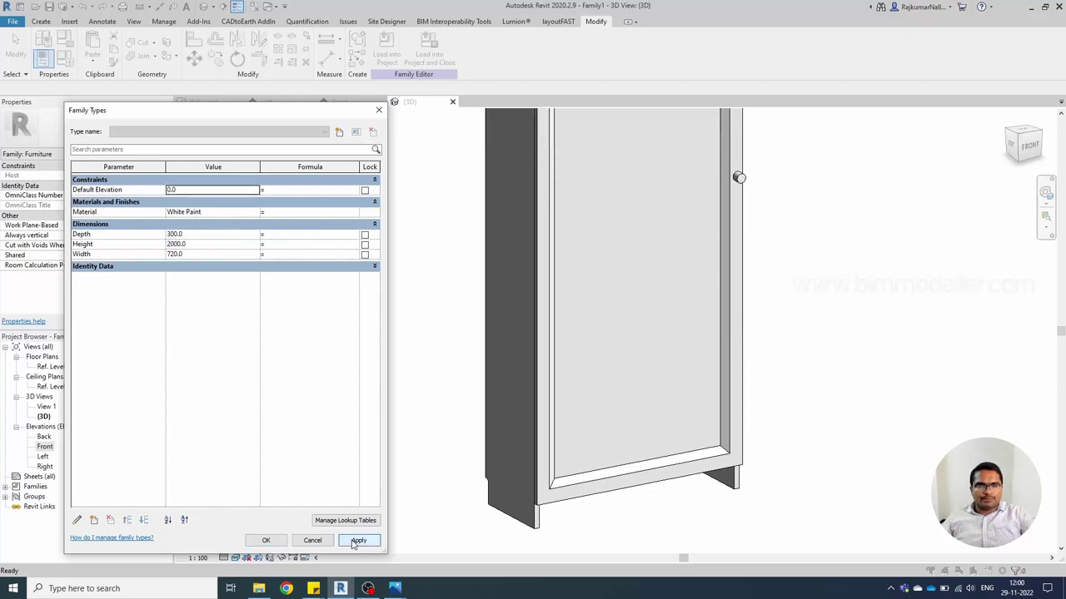
click(266, 540)
scroll(406, 466, down, 3)
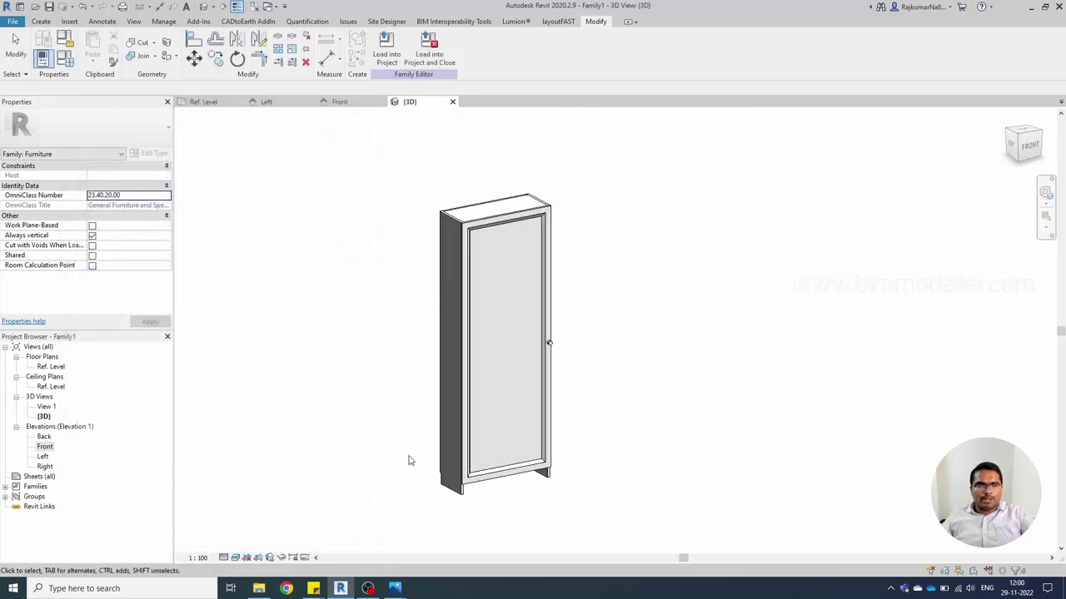
- Set the cabinet Depth to 600, apply it, and orbit to check the result
click(65, 58)
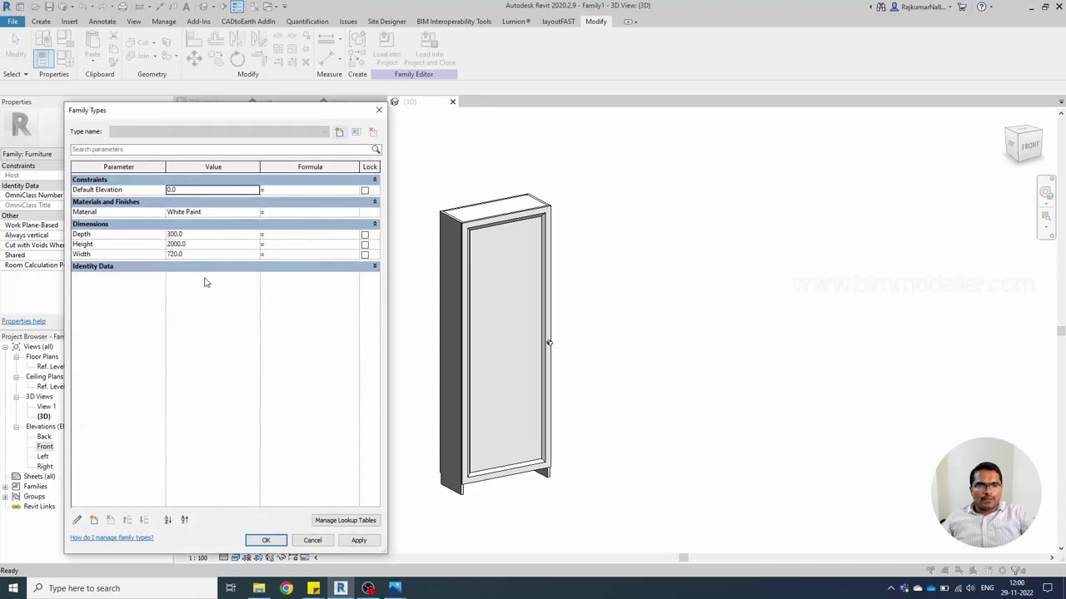
click(206, 234)
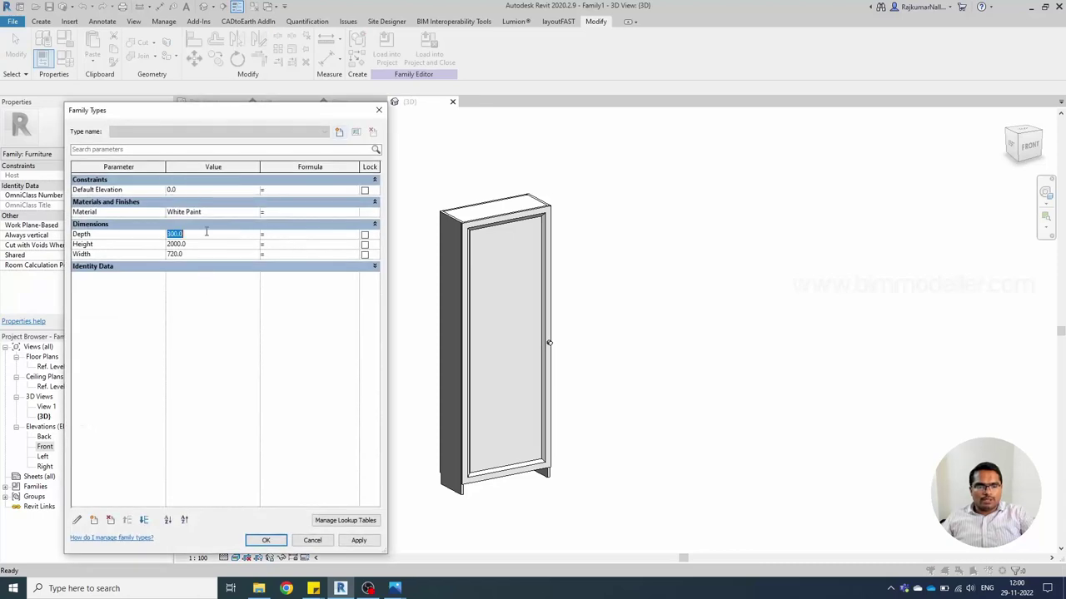
text(600)
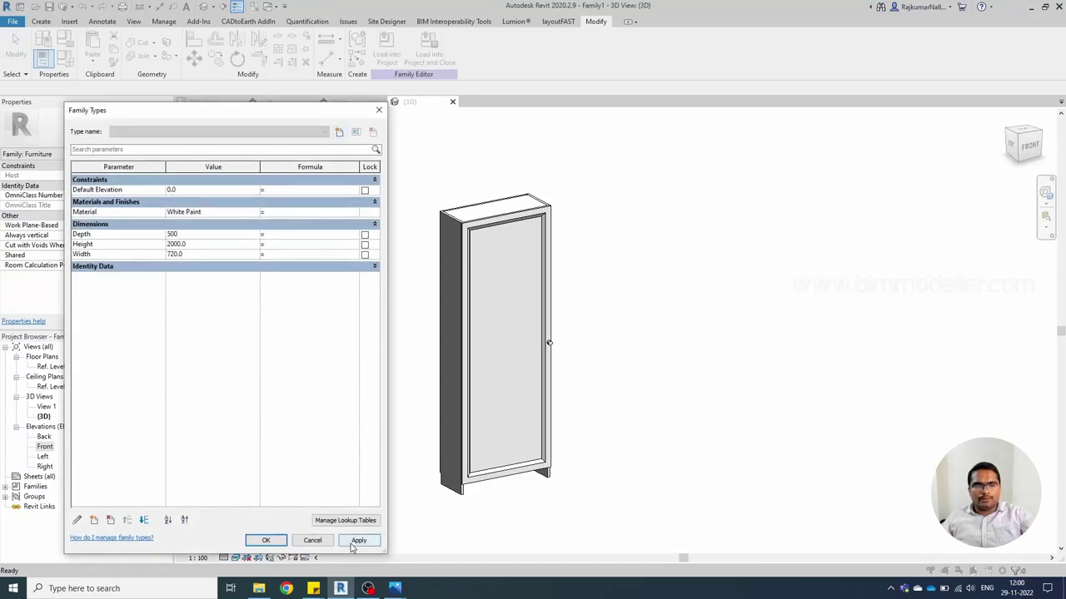
click(354, 541)
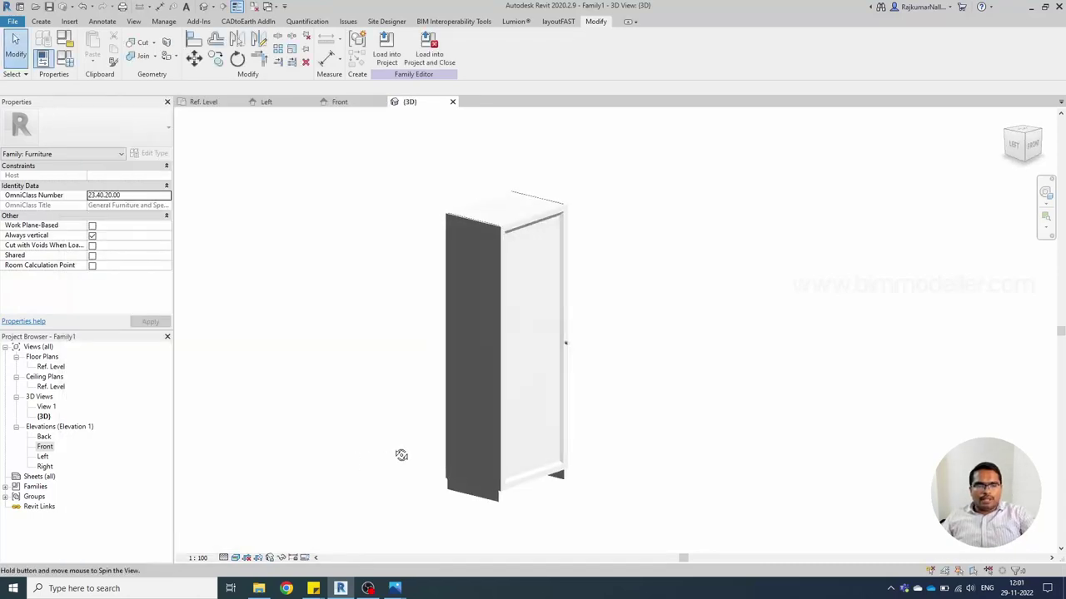
shift+middle_drag(402, 455, 344, 449)
scroll(345, 450, up, 2)
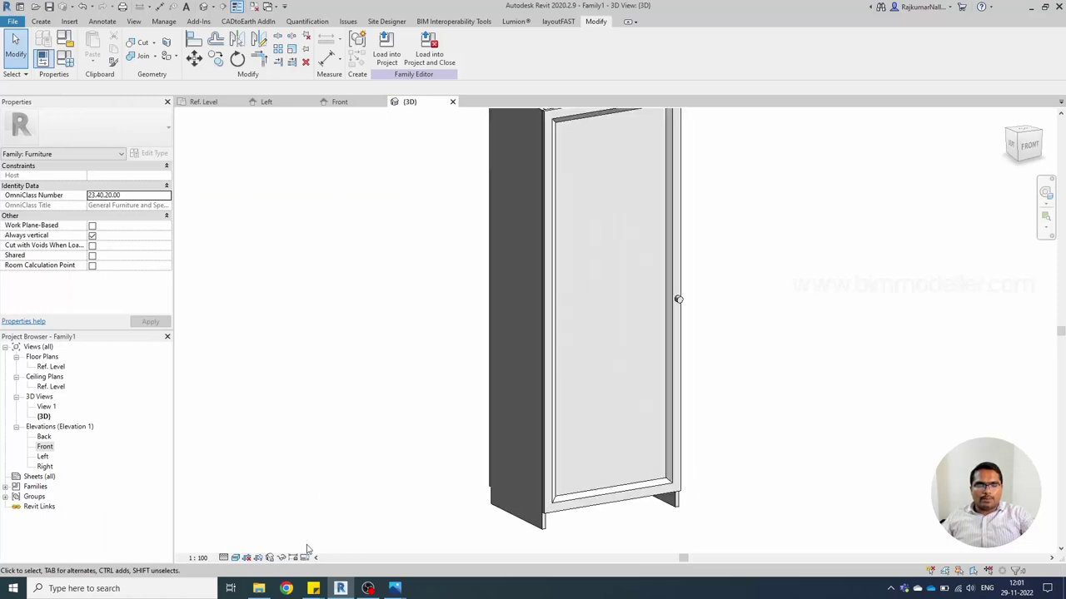
scroll(356, 340, down, 3)
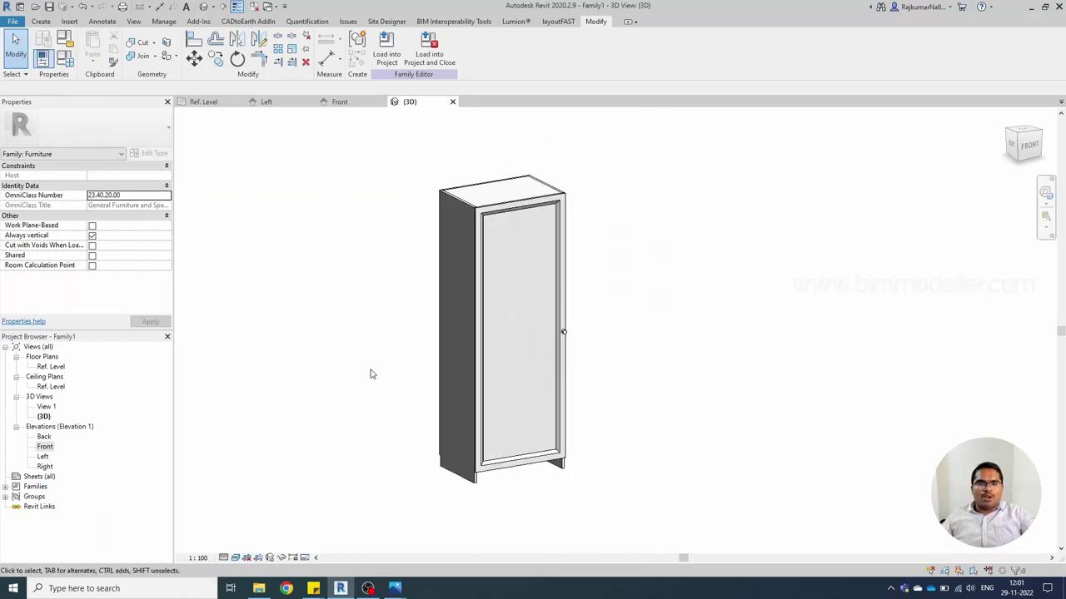